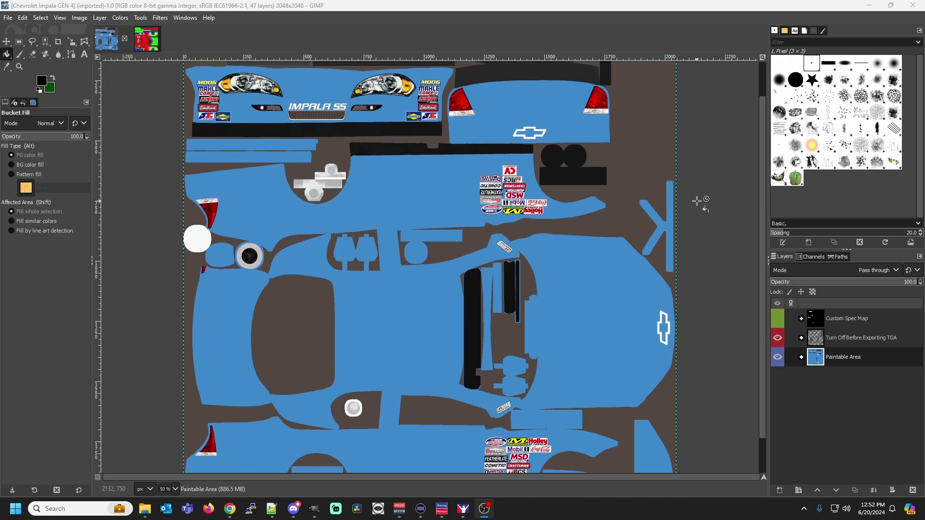
Check the car in iRacing's Paint Shop preview, rotating it and browsing the car list.
click(462, 509)
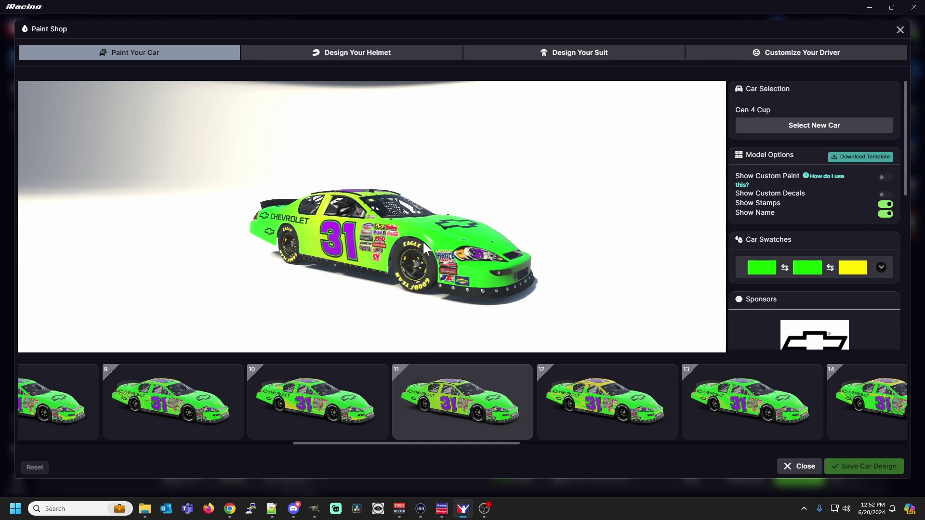
click(786, 466)
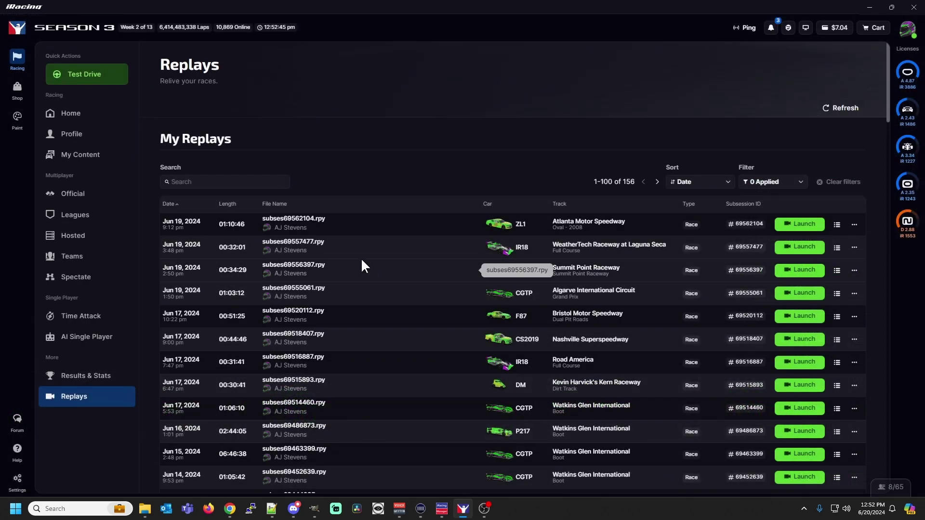
click(22, 119)
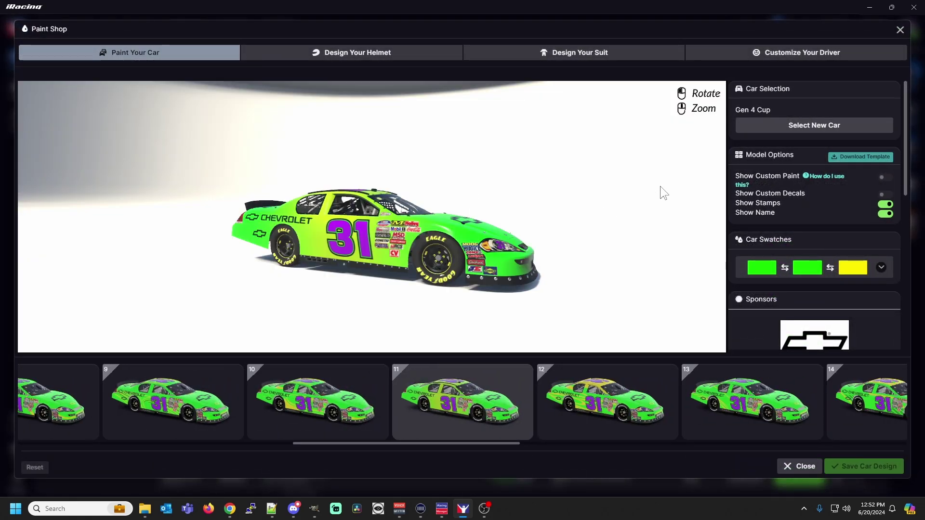
drag(520, 223, 496, 253)
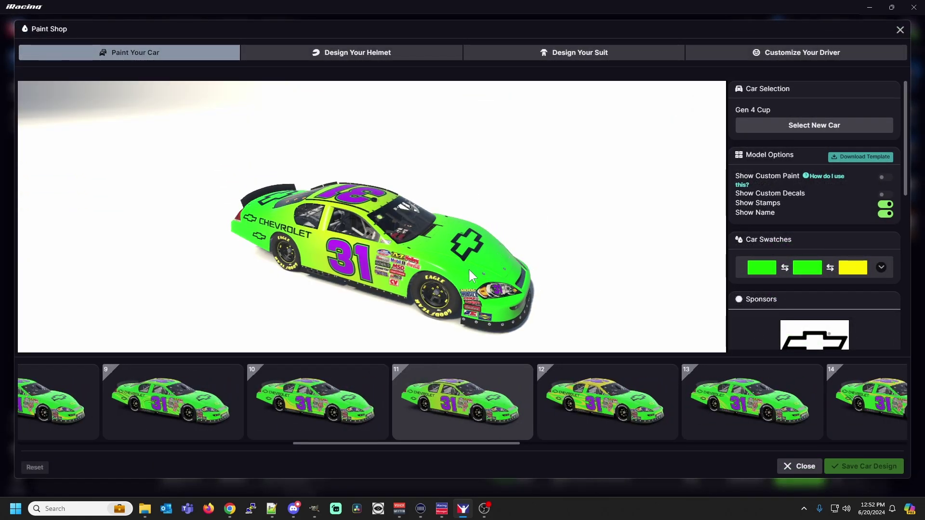
click(763, 125)
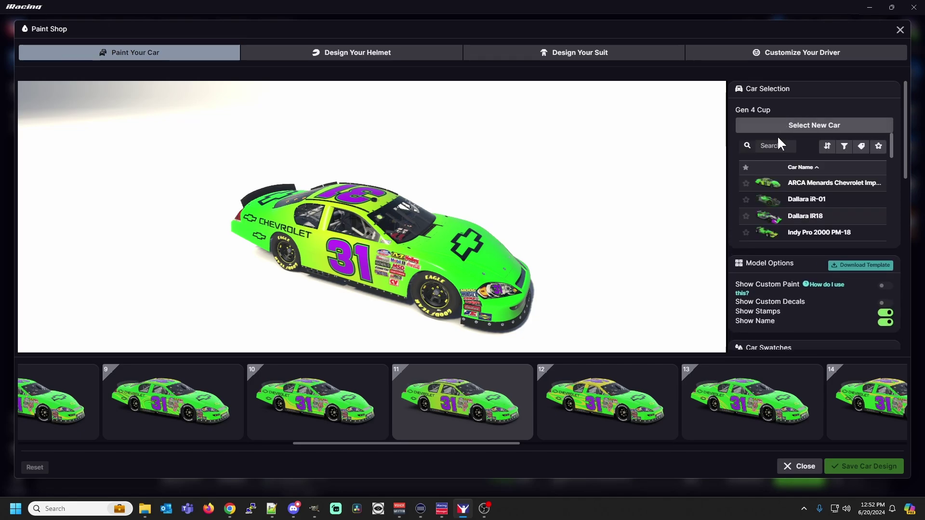
click(840, 133)
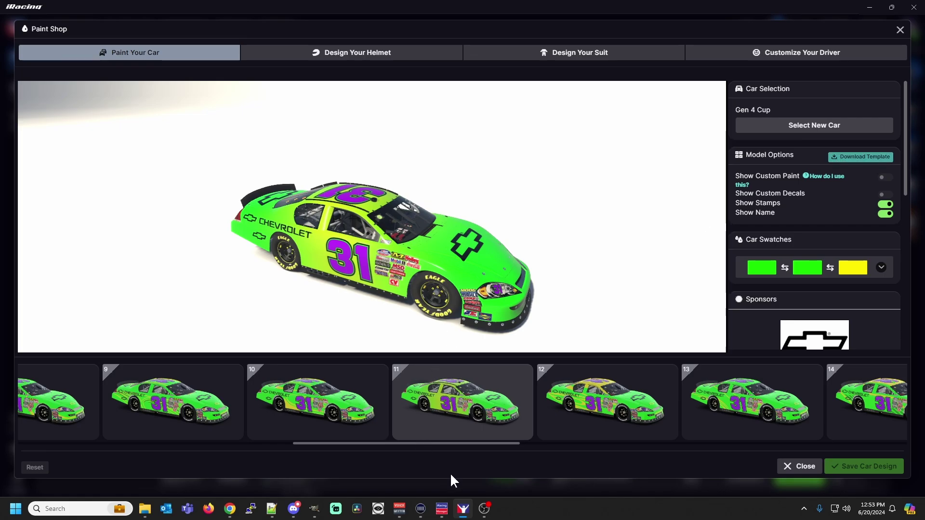
Back in GIMP, expand the layer groups, enlarge the Layers dock, and turn on the Wire layer.
mouse_move(485, 513)
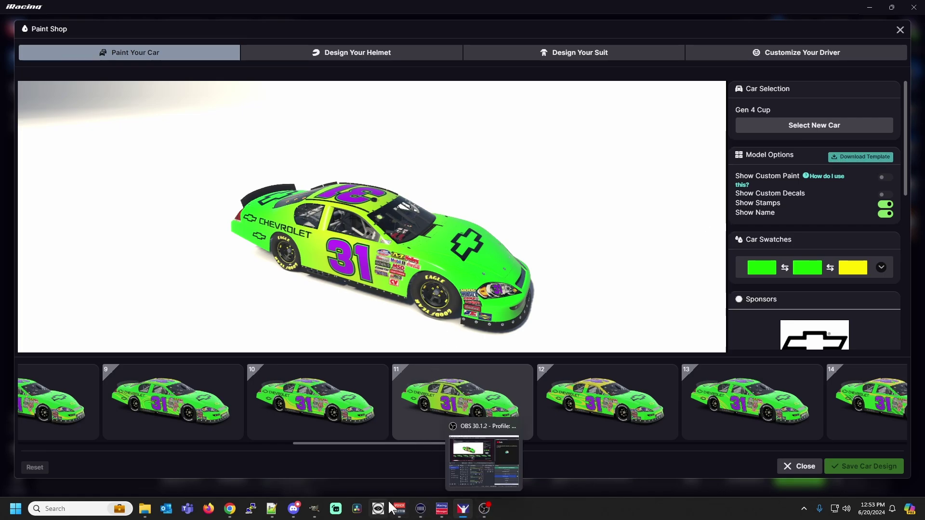
click(315, 510)
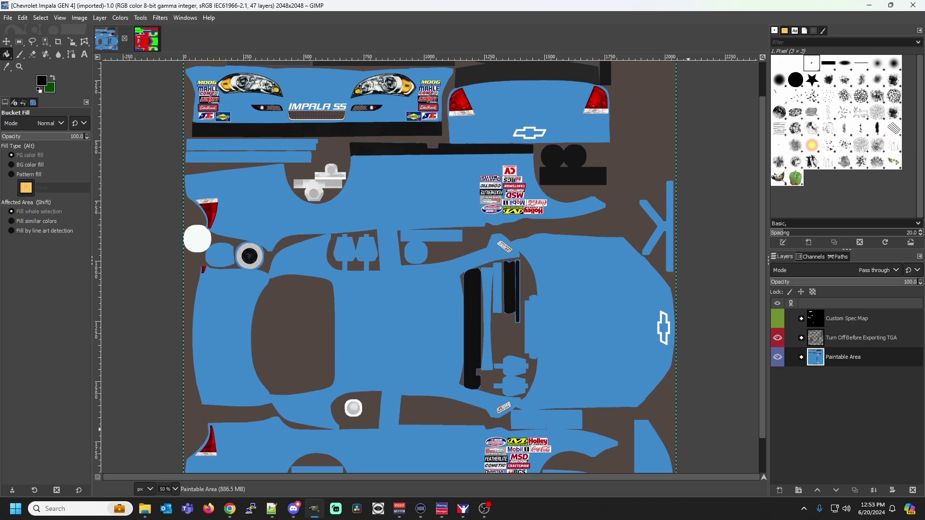
click(801, 357)
click(801, 338)
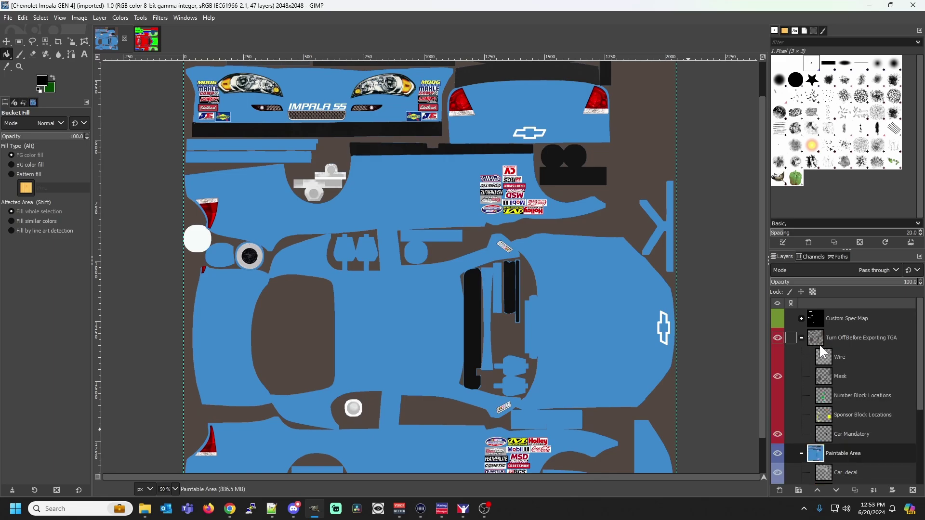
scroll(824, 359, down, 2)
scroll(826, 364, up, 2)
drag(855, 246, 852, 147)
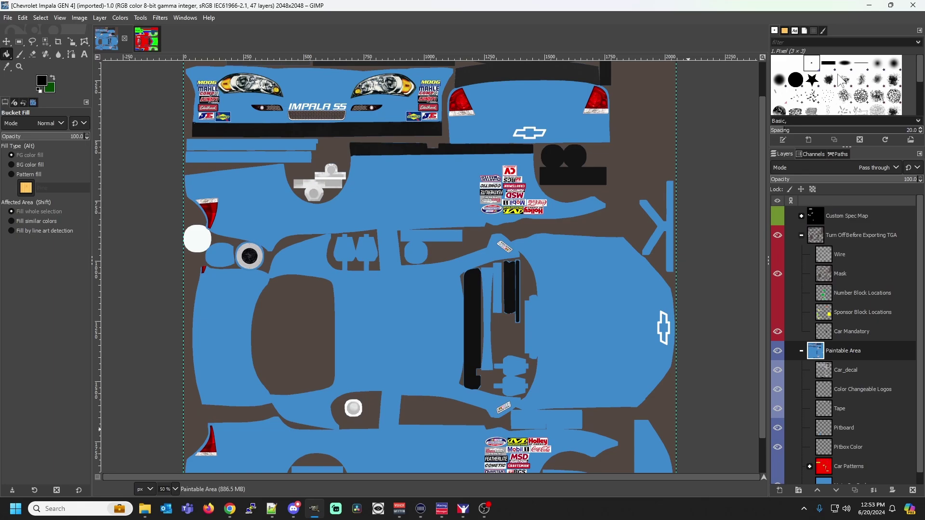
scroll(883, 325, down, 1)
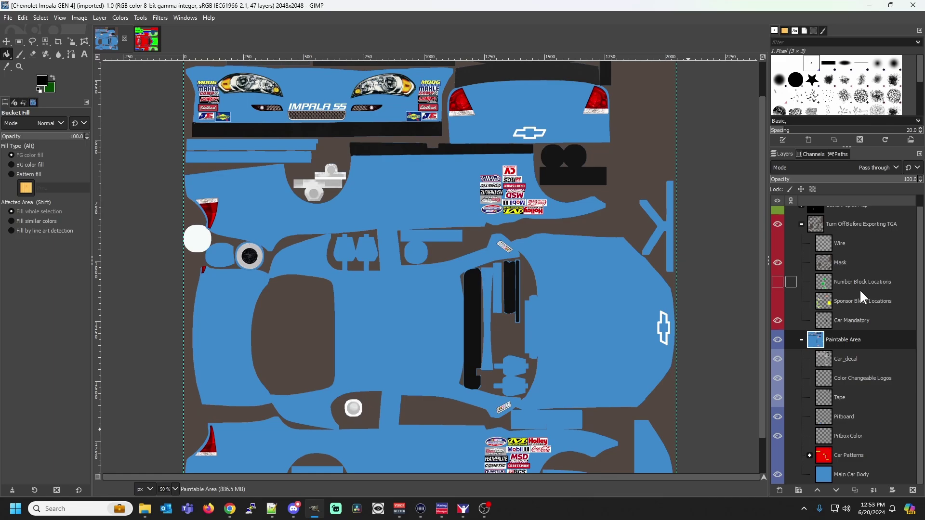
click(777, 243)
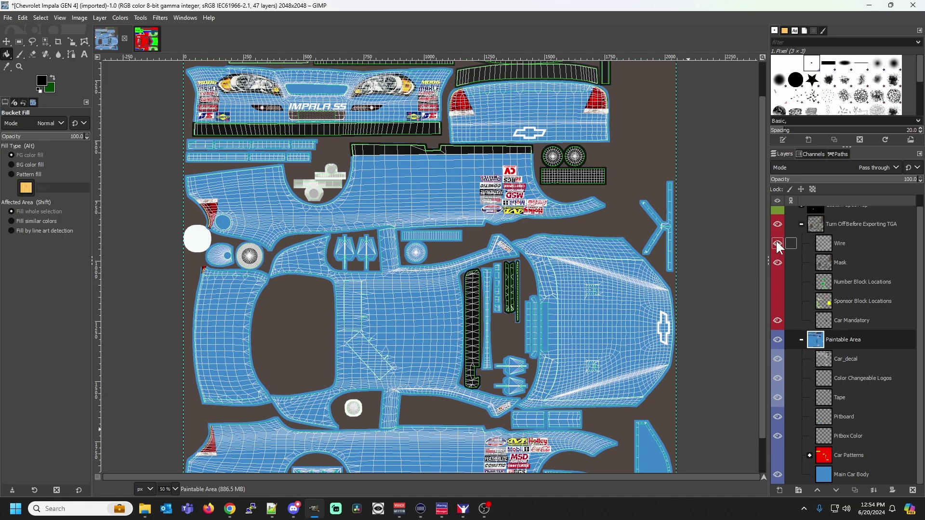
Hide the Wire layer, toggle the Mask layer off and on, and show Number Block Locations.
click(778, 244)
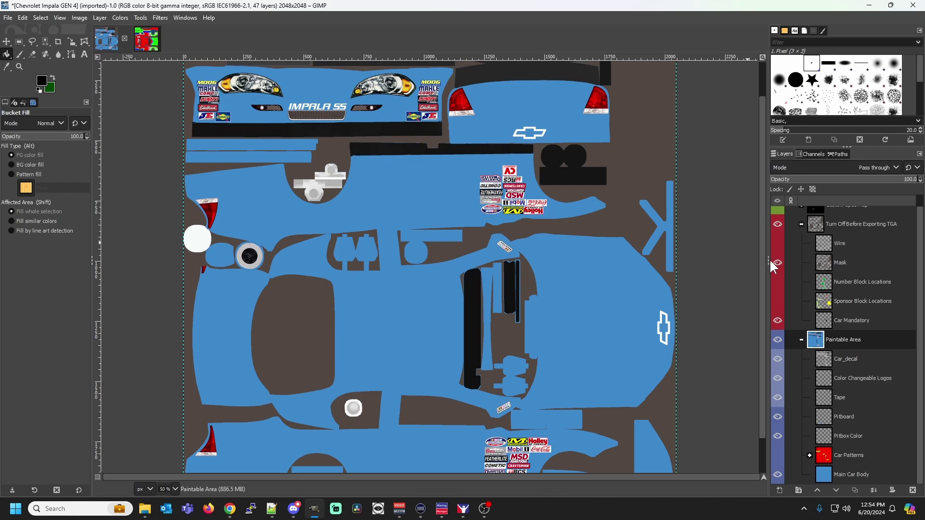
click(773, 263)
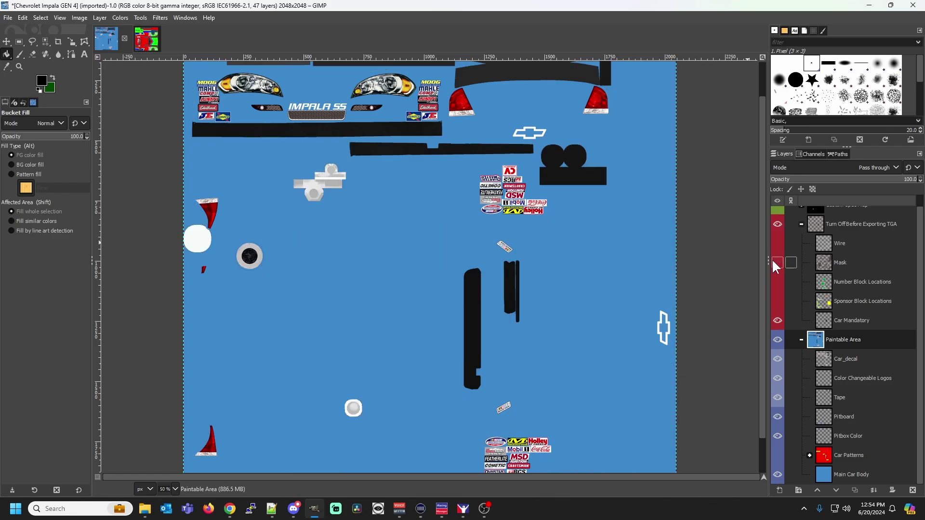
click(773, 263)
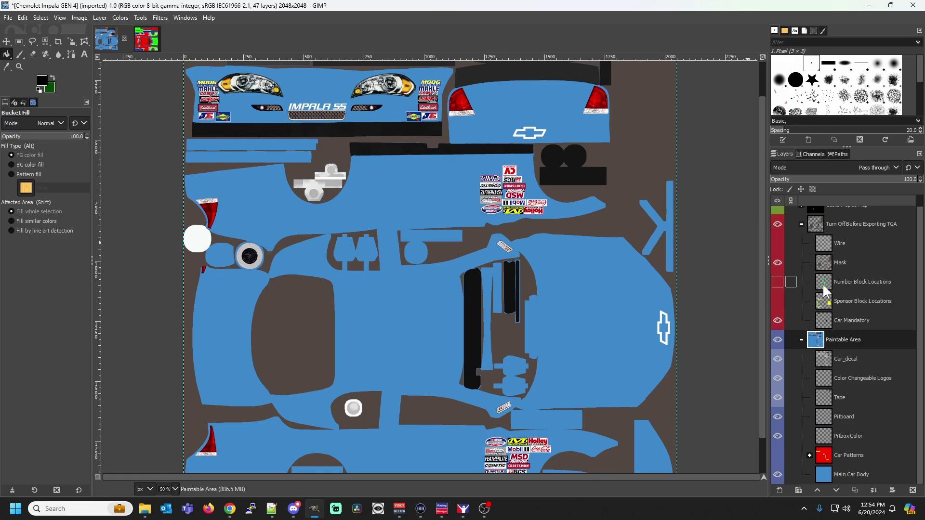
click(777, 282)
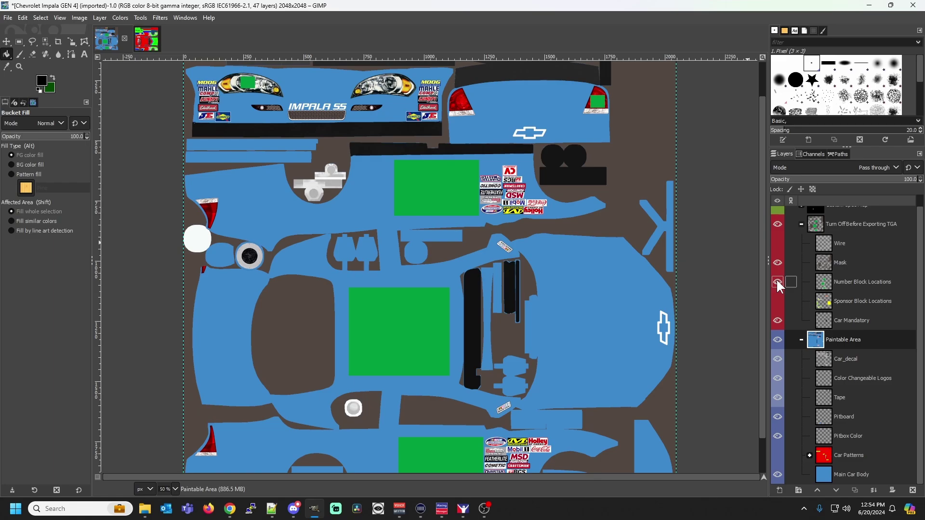
Flick Number Block Locations on and off to compare, leaving it hidden.
click(778, 281)
click(777, 281)
click(778, 281)
click(777, 281)
click(778, 281)
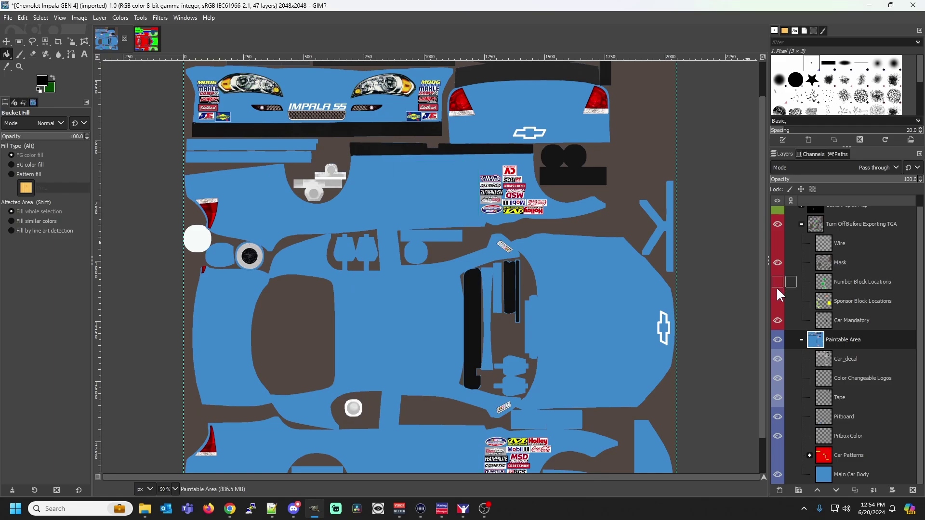
Show the yellow and green Sponsor Block Locations to compare, then hide them again.
click(778, 301)
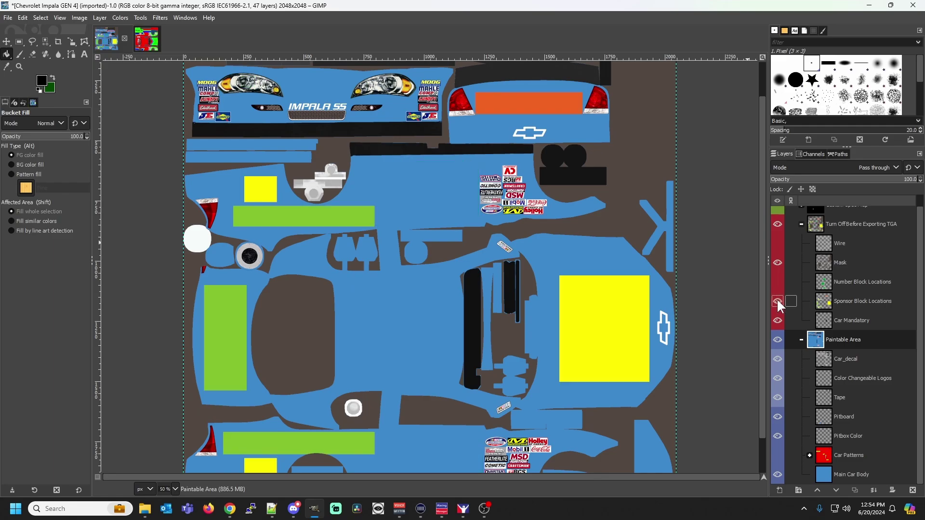
scroll(530, 304, down, 2)
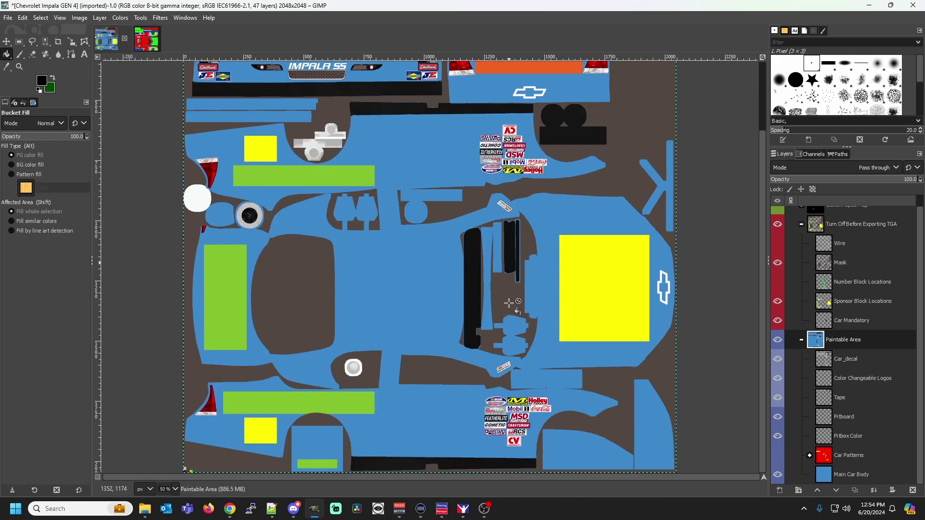
scroll(511, 304, up, 4)
scroll(510, 302, down, 4)
scroll(509, 302, up, 4)
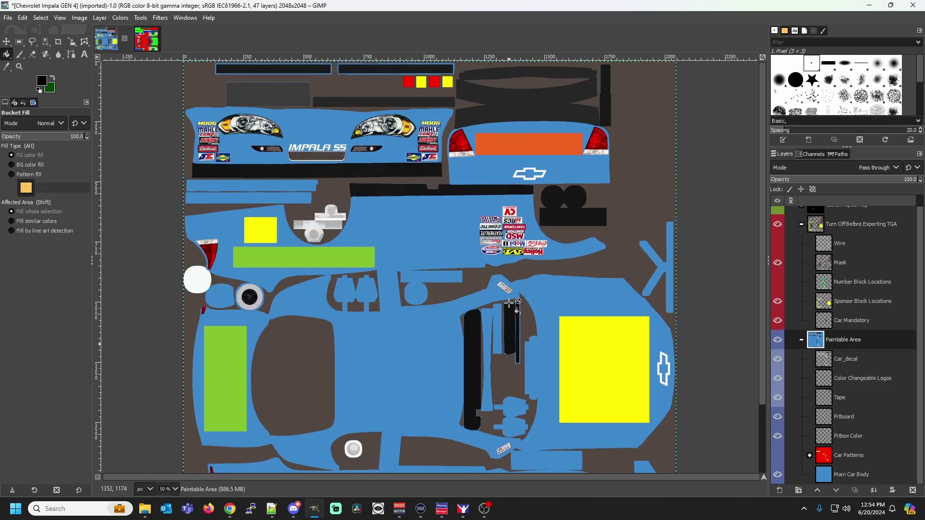
click(778, 301)
click(778, 301)
click(778, 301)
click(778, 301)
click(778, 301)
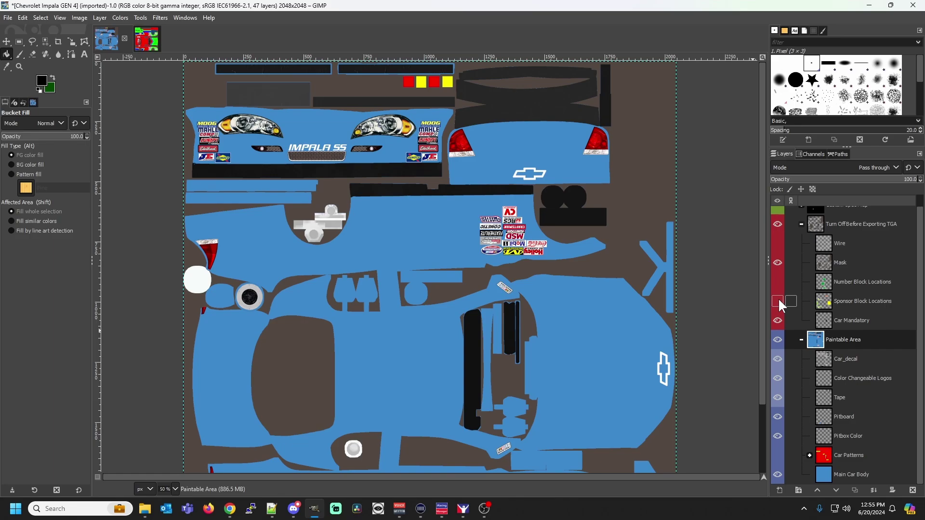
Toggle the Car Mandatory layer a few times to compare, leaving it visible.
click(779, 323)
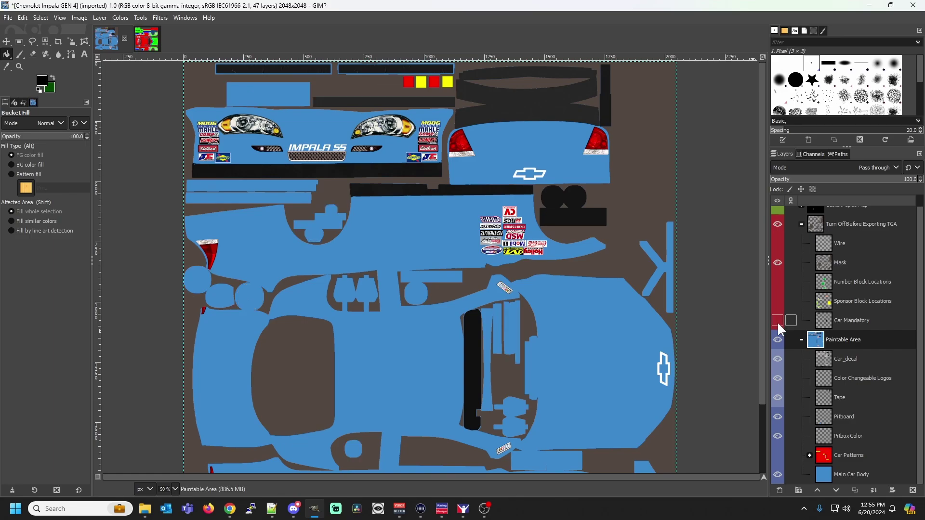
click(779, 322)
click(778, 322)
click(778, 322)
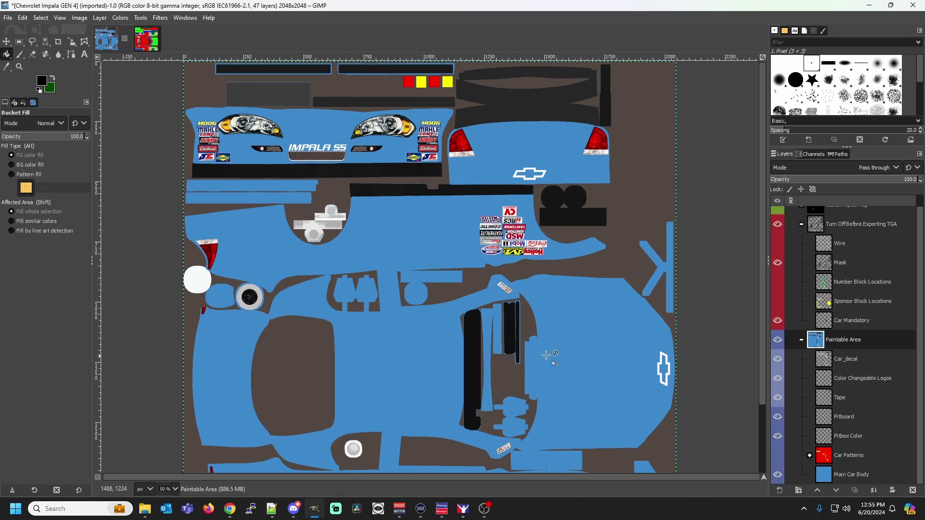
click(774, 321)
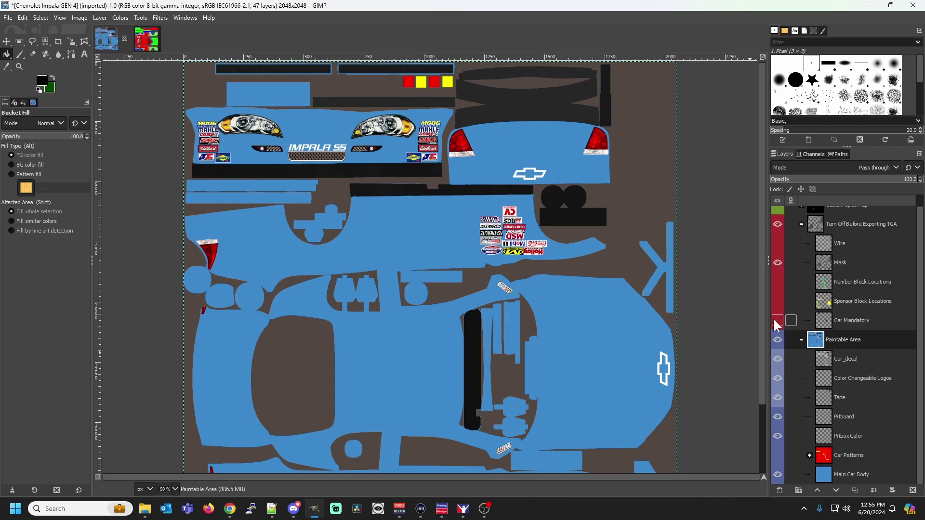
click(775, 321)
click(774, 321)
click(774, 321)
click(774, 321)
click(776, 321)
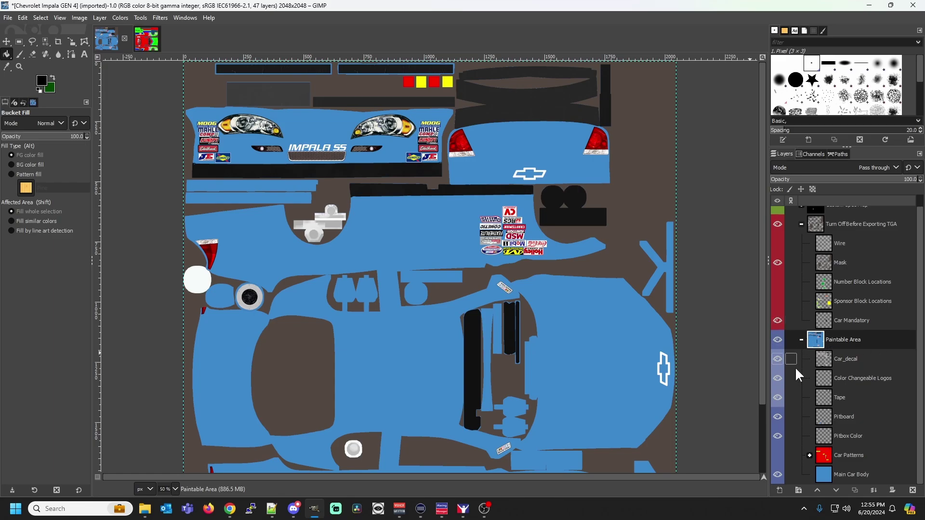
click(778, 359)
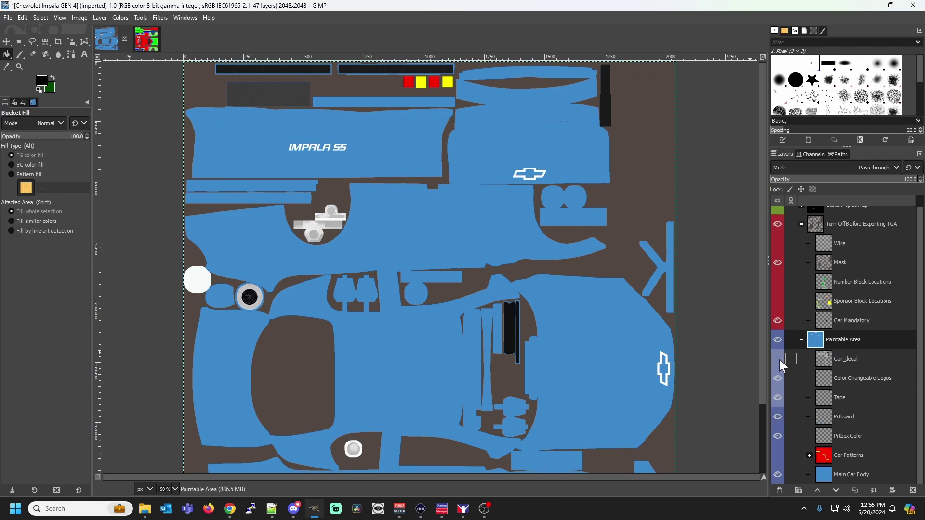
click(779, 359)
click(779, 358)
click(778, 359)
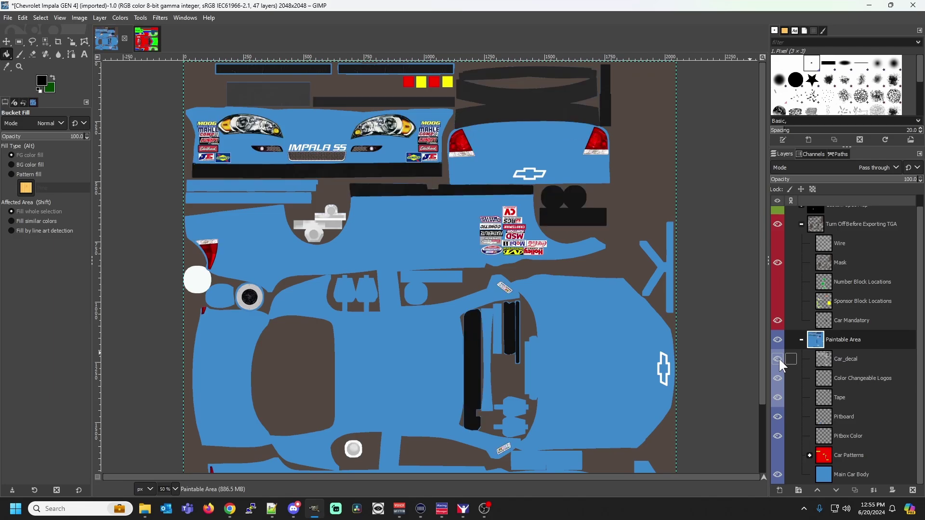
click(779, 359)
click(778, 359)
click(779, 359)
click(778, 359)
click(779, 359)
click(779, 359)
click(778, 359)
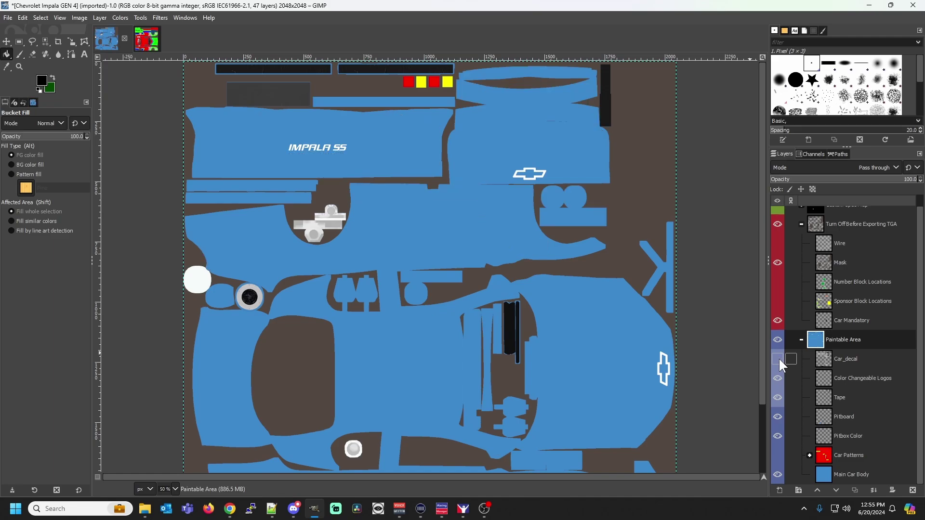
click(779, 359)
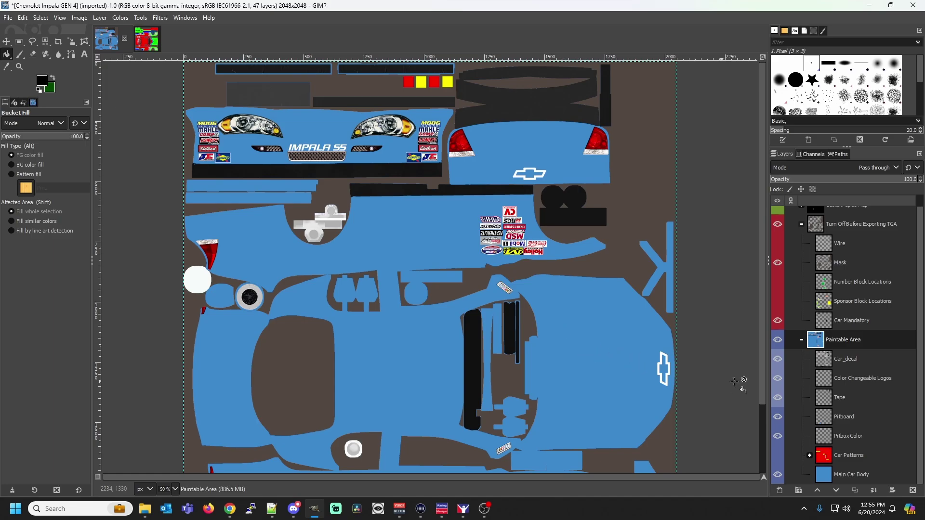
click(779, 378)
click(778, 379)
click(778, 379)
click(778, 378)
click(778, 378)
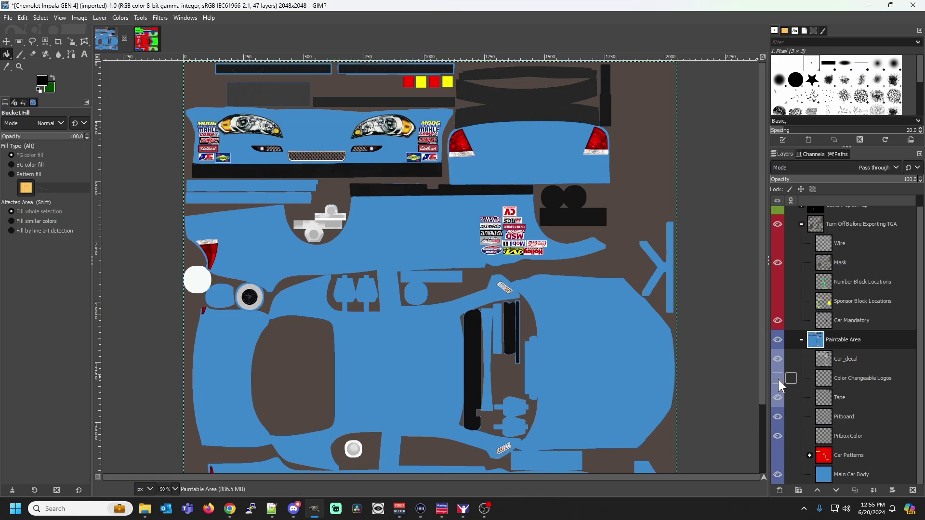
click(779, 378)
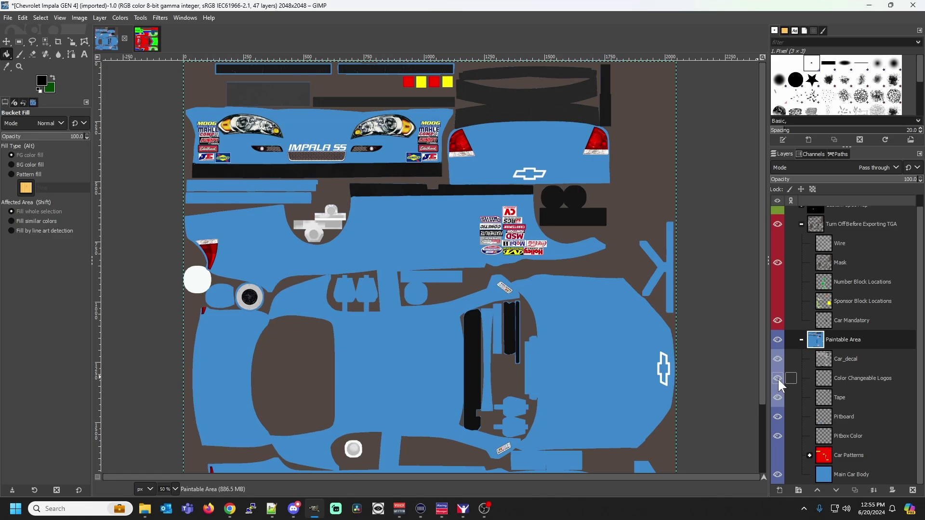
click(778, 379)
click(778, 379)
click(778, 398)
click(778, 398)
click(778, 398)
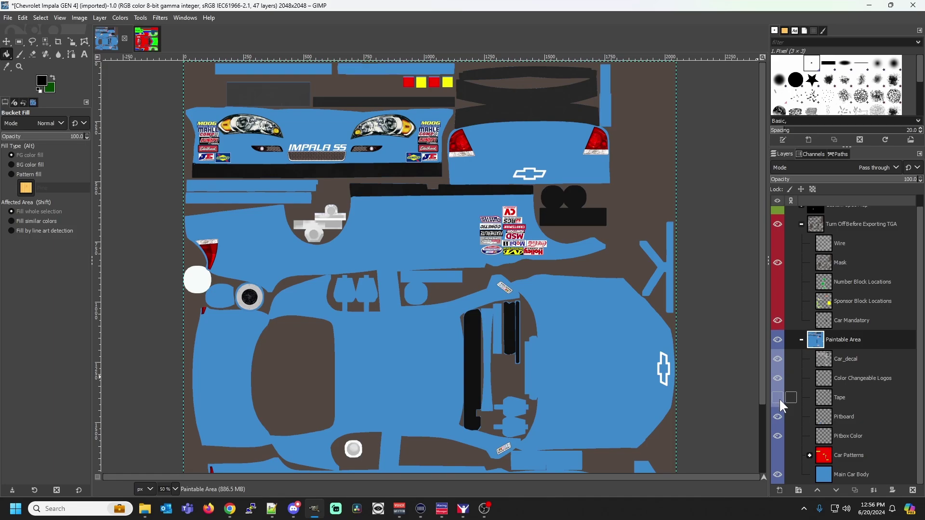
click(778, 397)
click(778, 398)
click(778, 398)
click(778, 398)
click(778, 398)
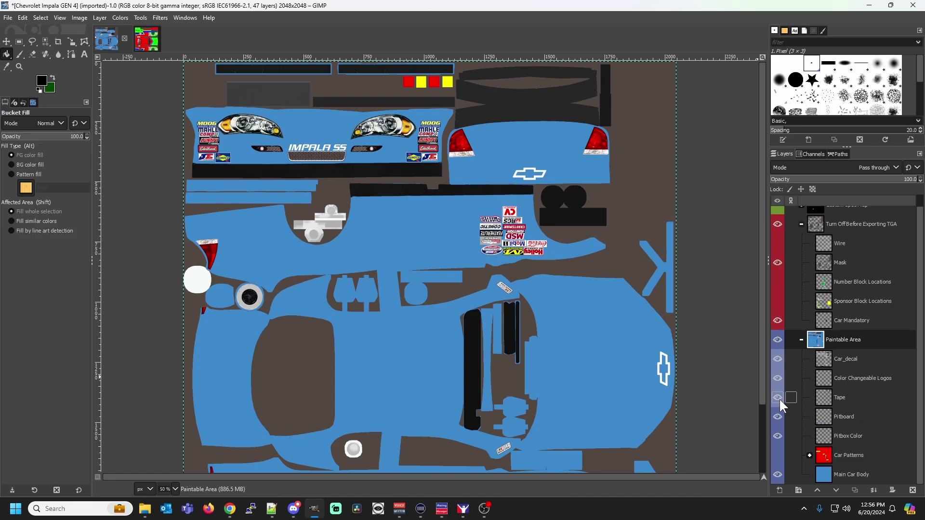
click(778, 398)
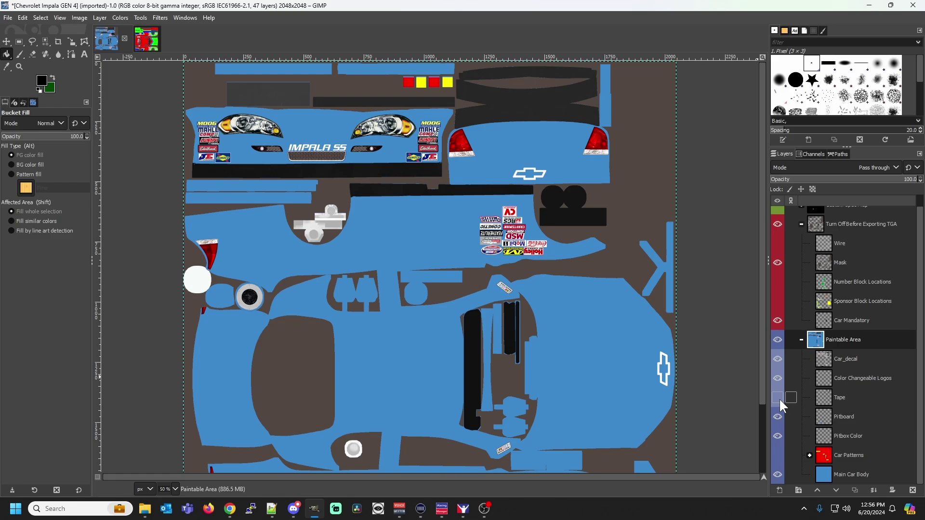
click(778, 397)
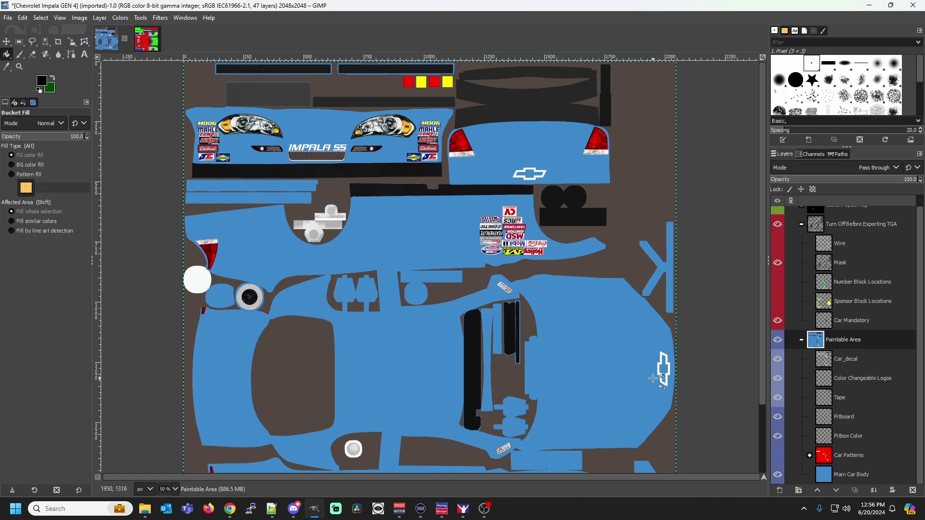
scroll(652, 378, down, 3)
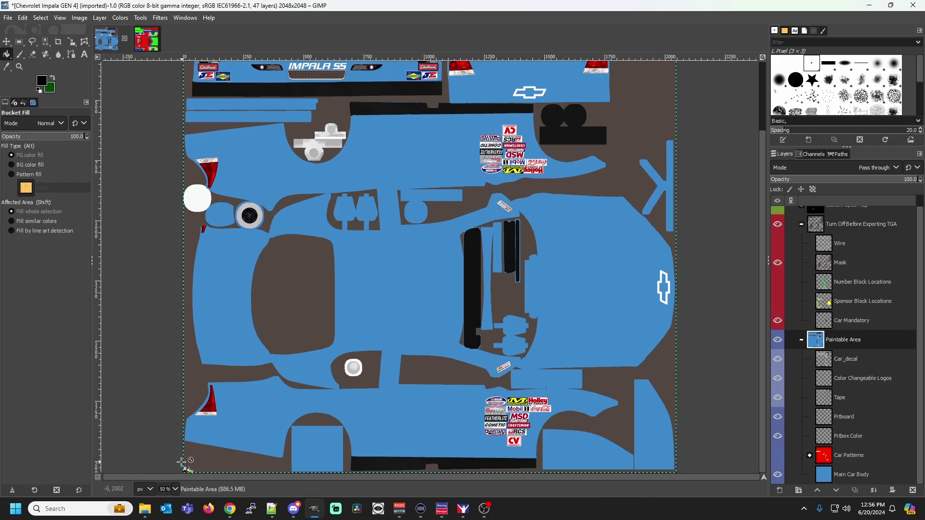
Show the Car Patterns layer in GIMP, then preview iRacing patterns from 10 down to #2.
click(777, 455)
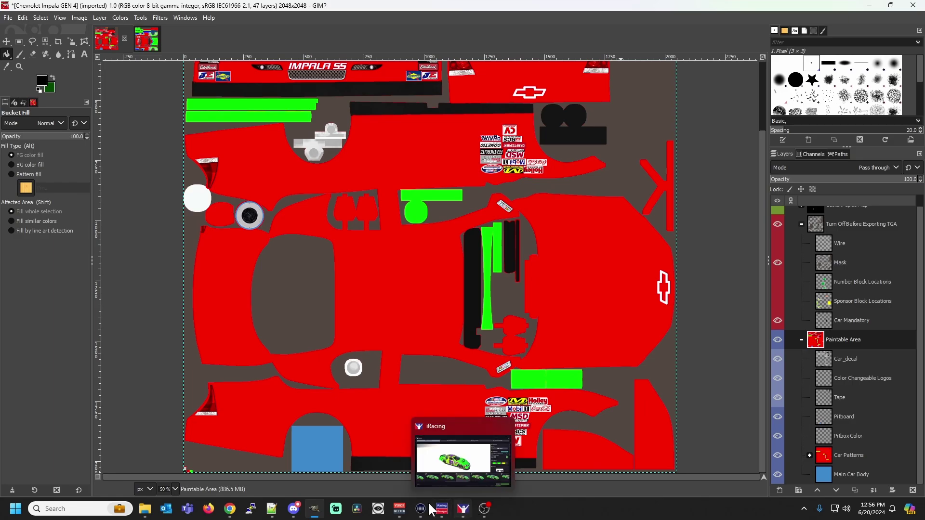
click(463, 509)
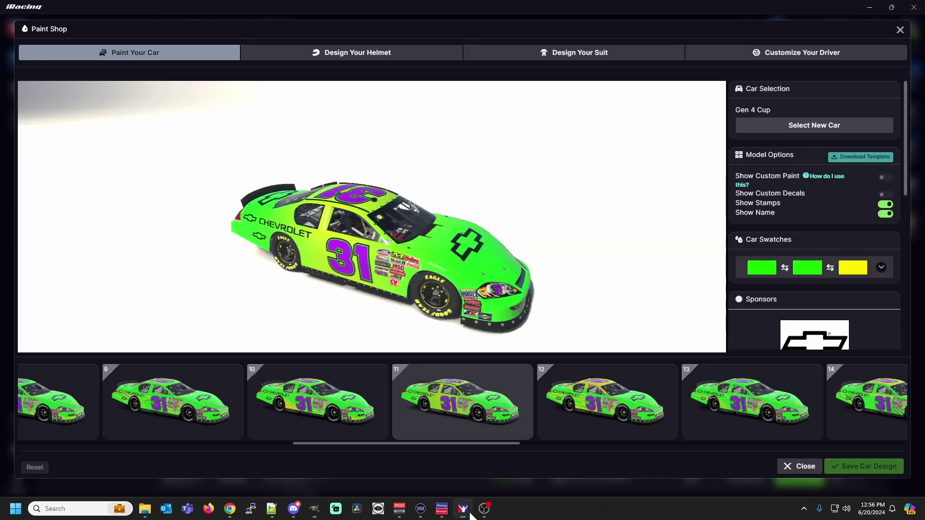
click(337, 419)
click(316, 412)
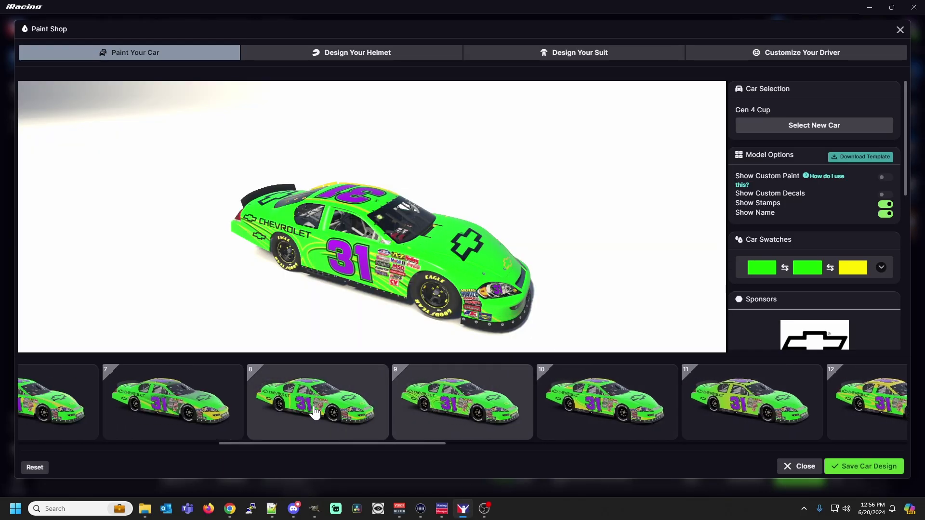
click(314, 411)
click(304, 407)
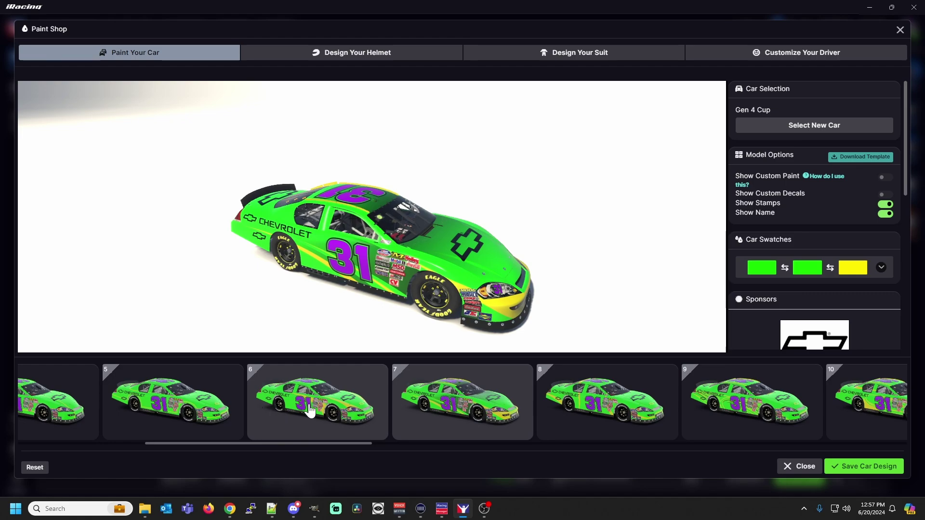
click(310, 407)
click(255, 412)
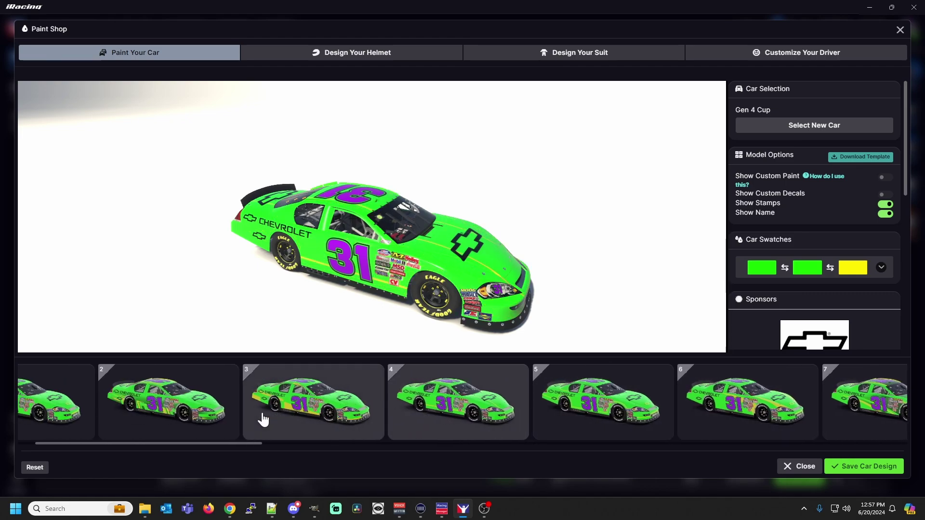
click(270, 421)
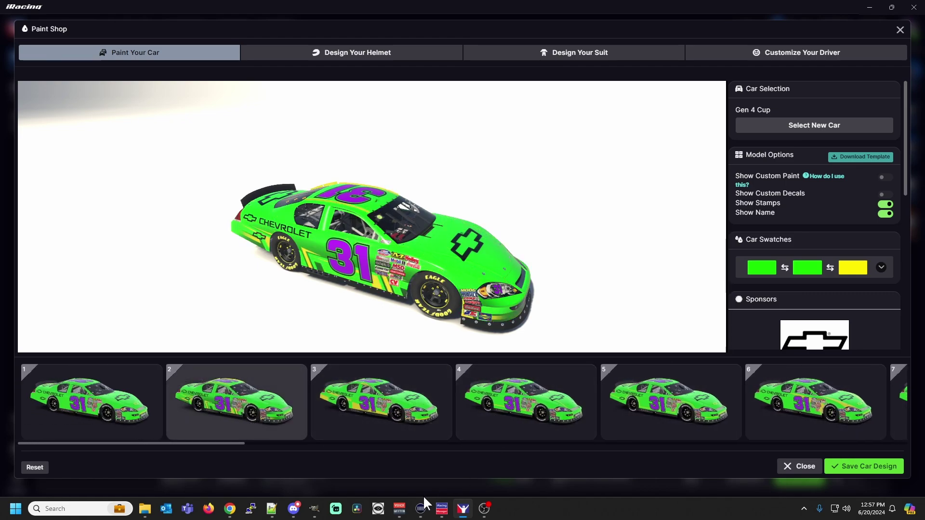
In GIMP, expand the Car Patterns group and hide car_pattern_000 through car_pattern_007.
click(314, 508)
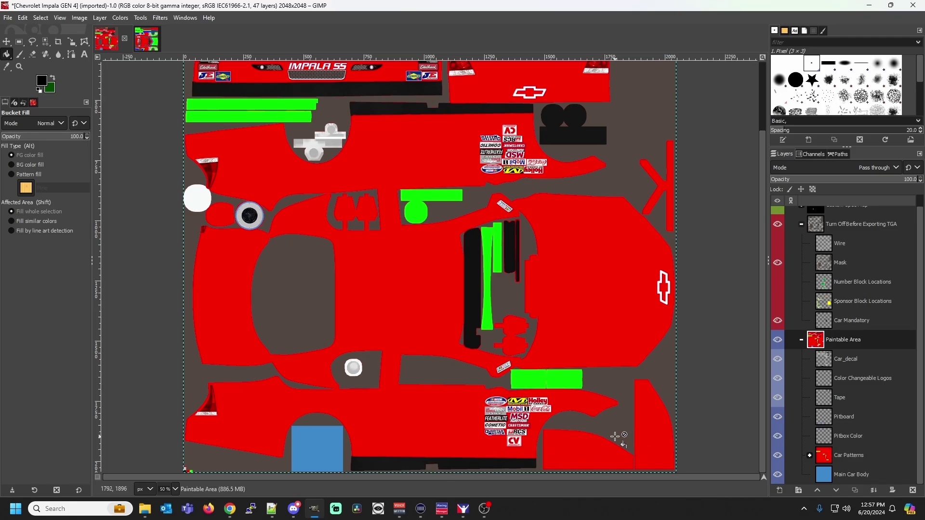
click(809, 455)
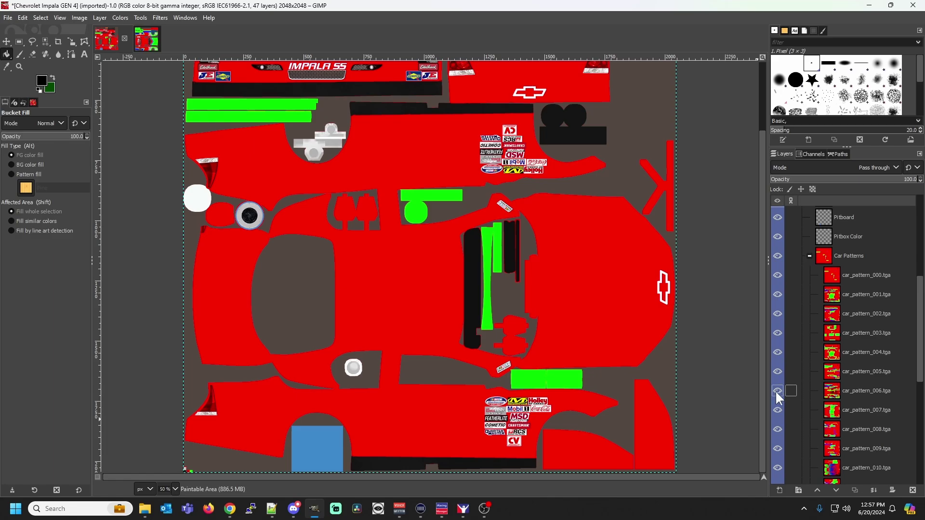
click(777, 274)
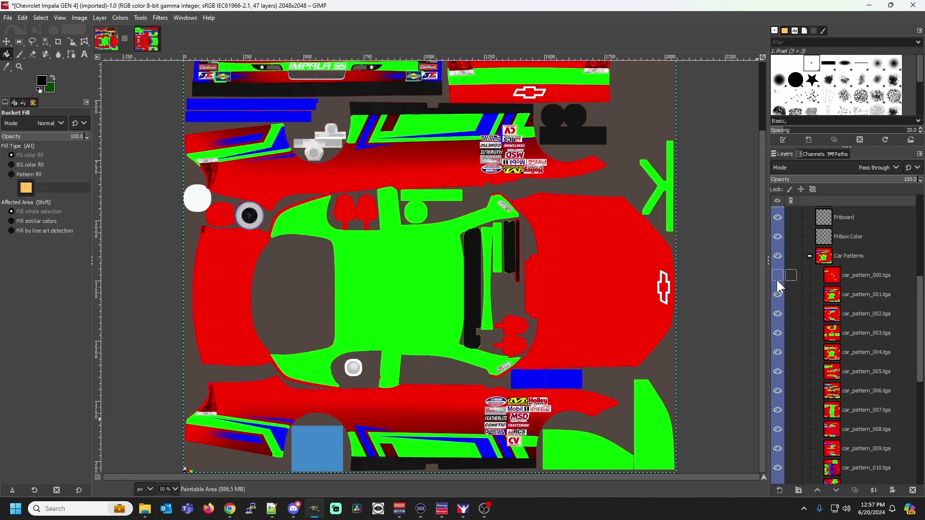
click(777, 295)
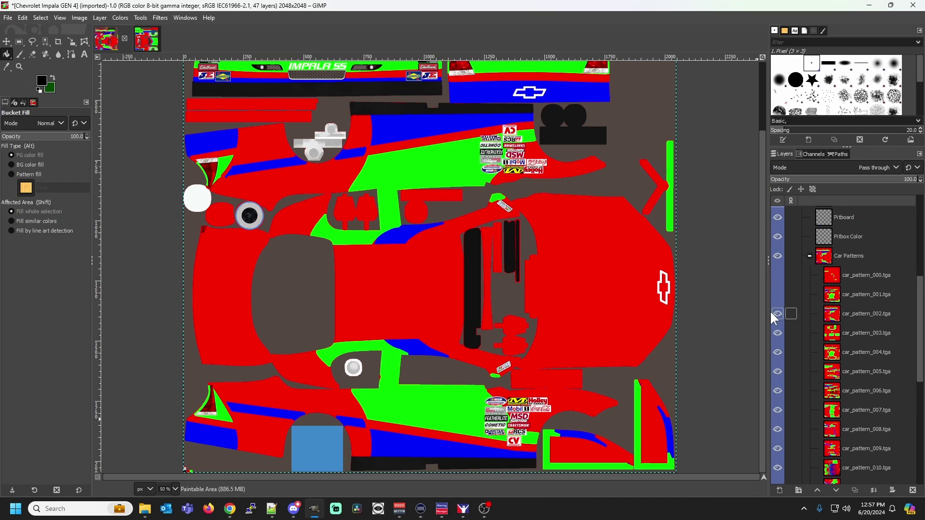
click(772, 313)
click(776, 333)
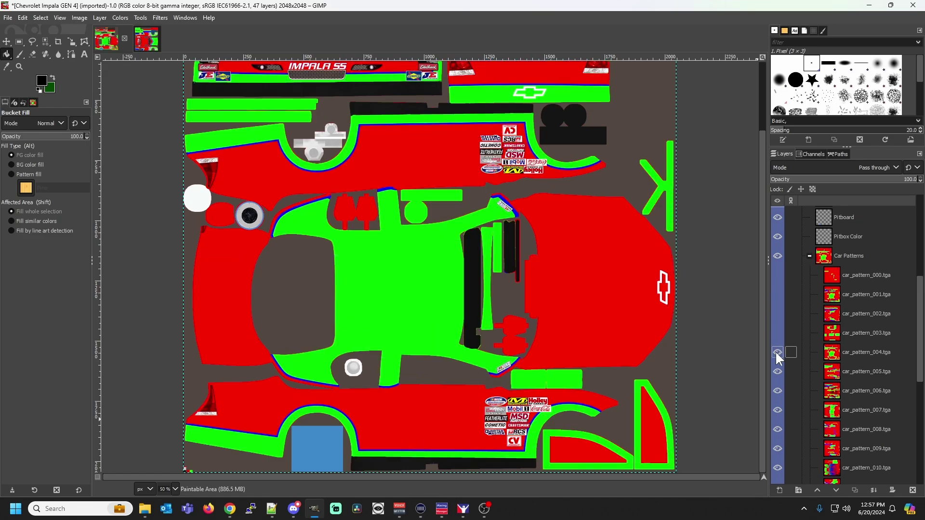
click(777, 352)
click(777, 372)
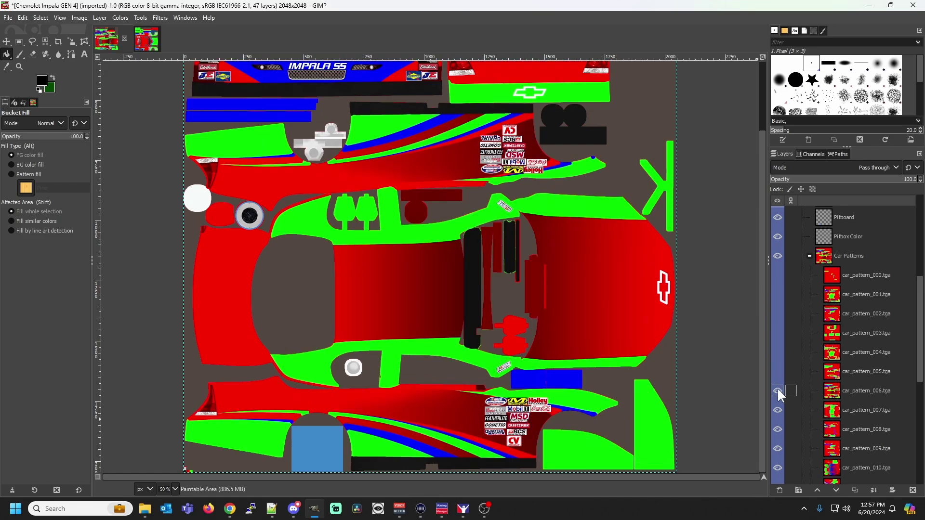
click(776, 389)
click(777, 410)
Hide car_pattern_008 through car_pattern_013.
scroll(781, 431, down, 3)
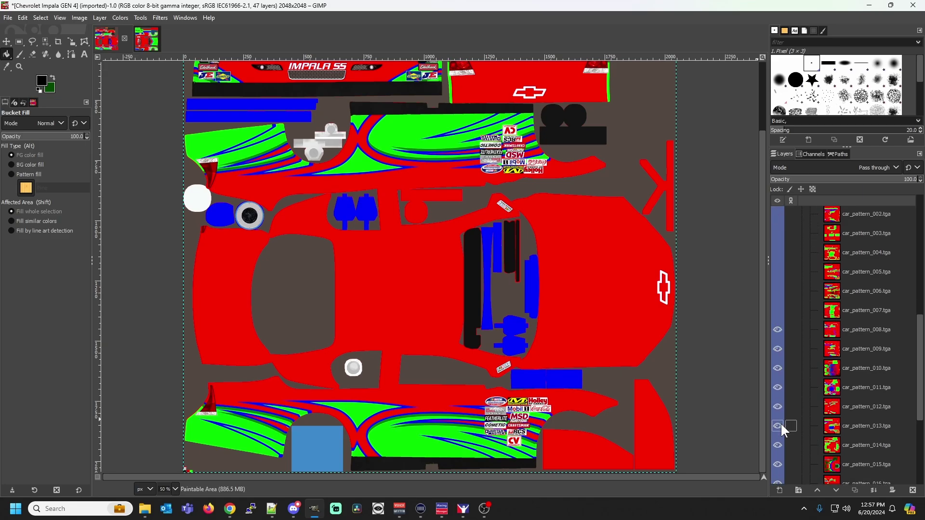
click(777, 329)
click(777, 349)
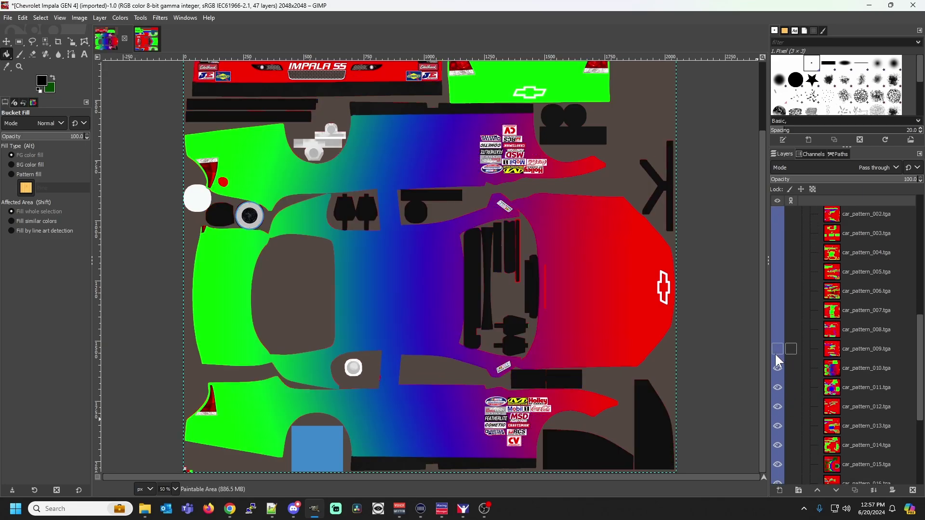
click(777, 368)
click(778, 387)
click(778, 406)
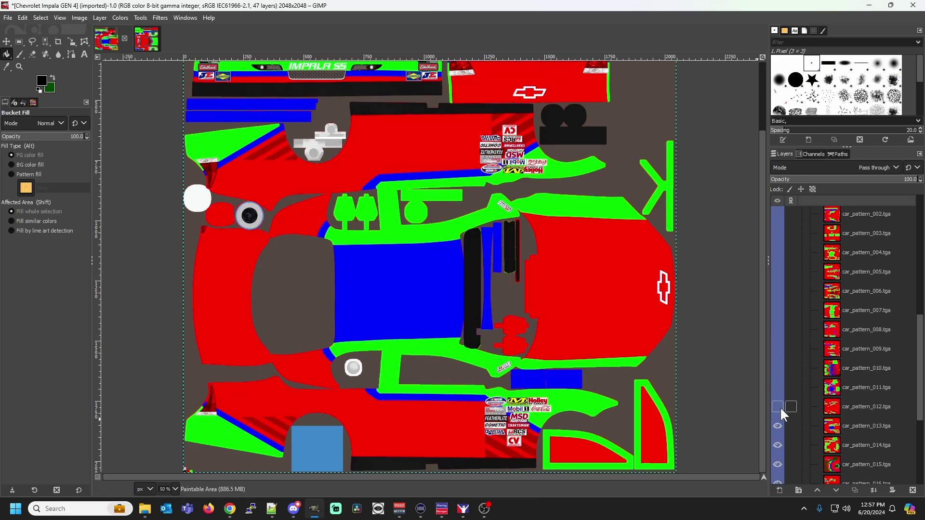
click(777, 425)
Hide car_pattern_014 through car_pattern_023, leaving only the blue Main Car Body.
scroll(779, 434, down, 5)
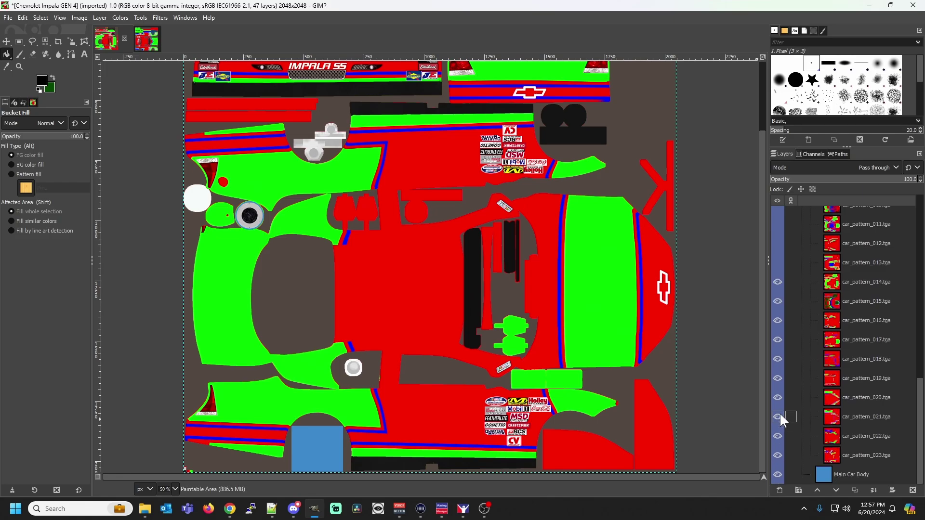
click(778, 281)
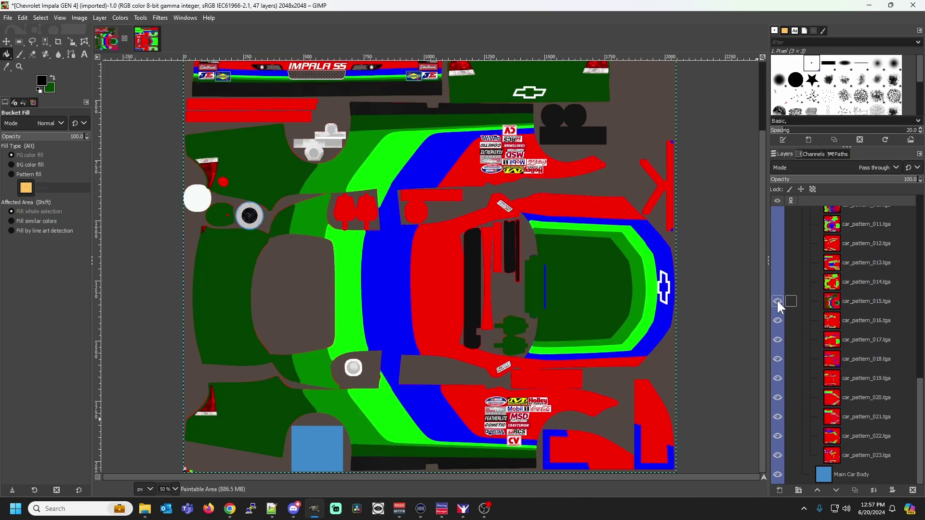
click(777, 301)
click(777, 320)
click(777, 358)
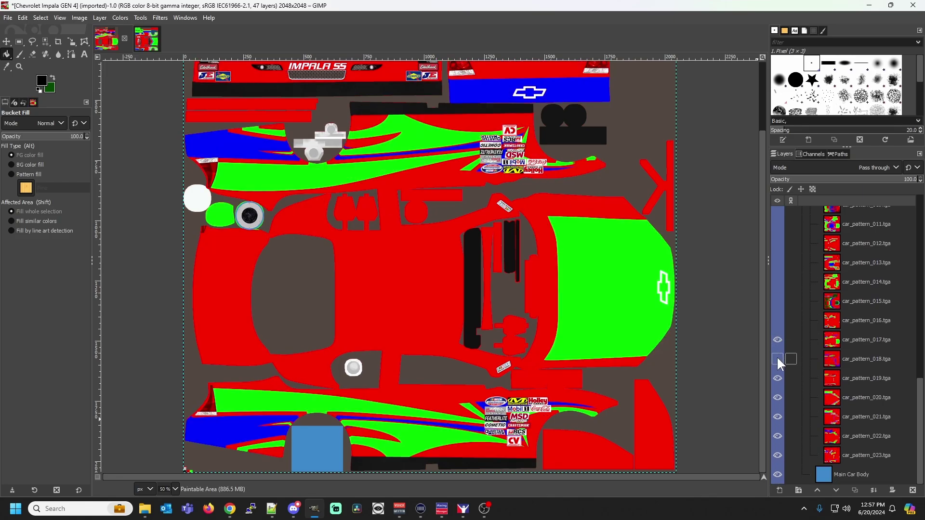
click(777, 339)
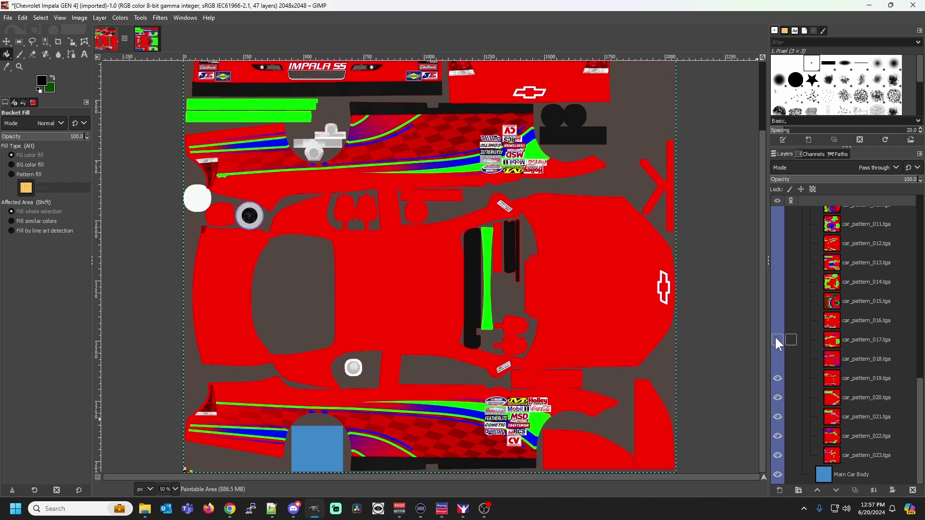
click(777, 378)
click(776, 397)
click(776, 415)
click(776, 433)
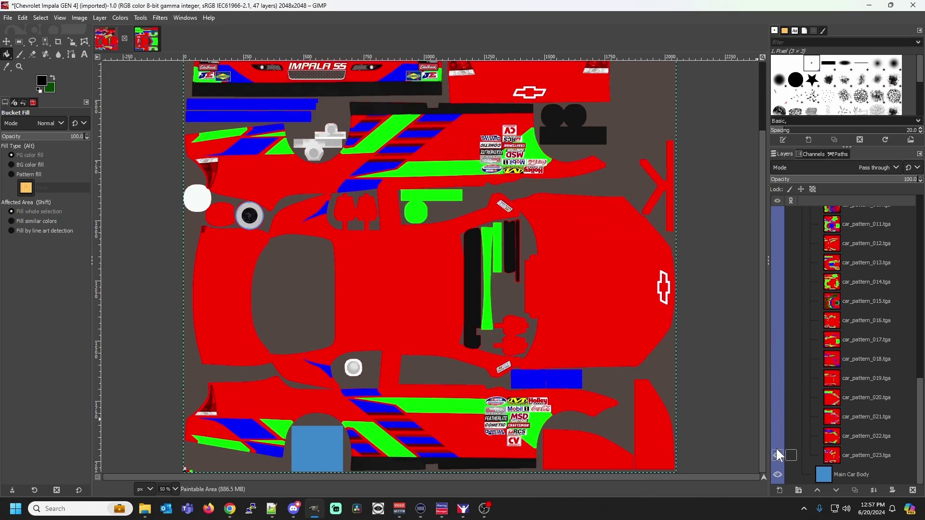
click(776, 454)
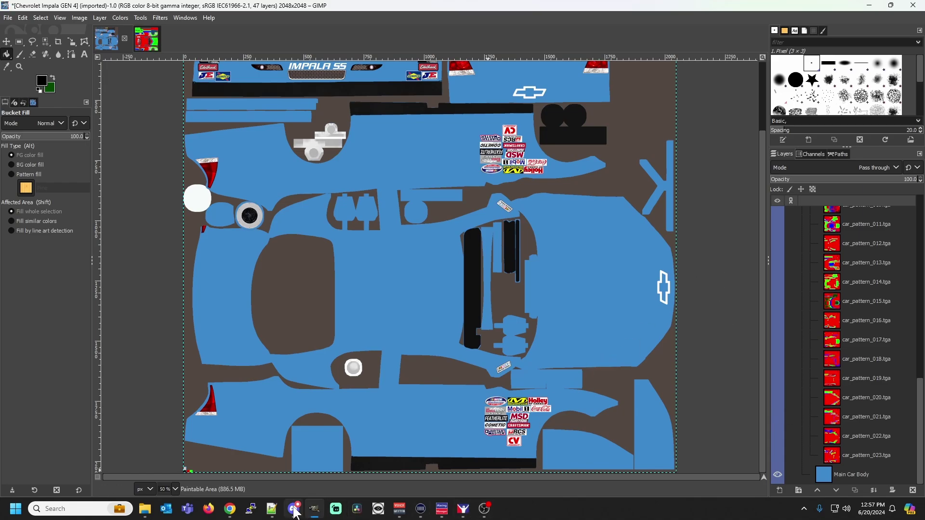
Switch iRacing's Paint Shop to the NASCAR Legends Ford Thunderbird without saving progress.
click(462, 509)
click(793, 126)
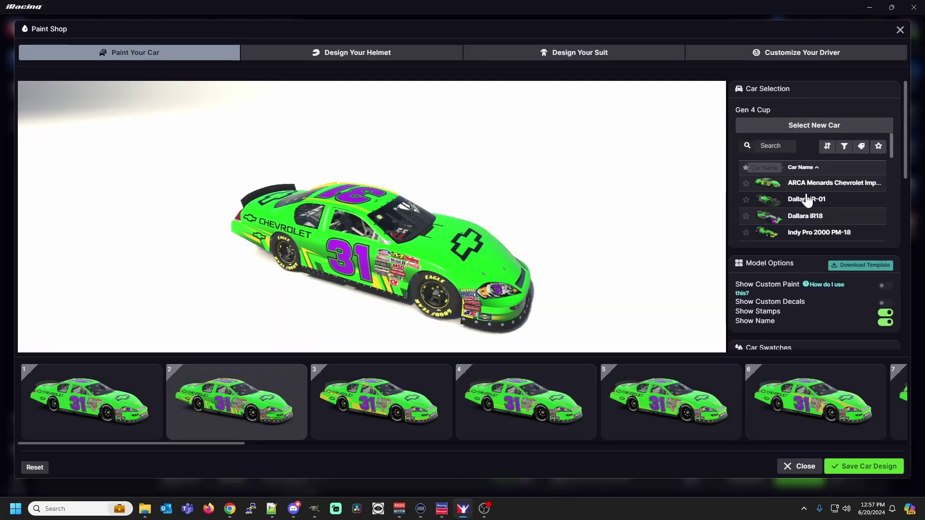
scroll(819, 219, down, 1)
scroll(819, 221, down, 2)
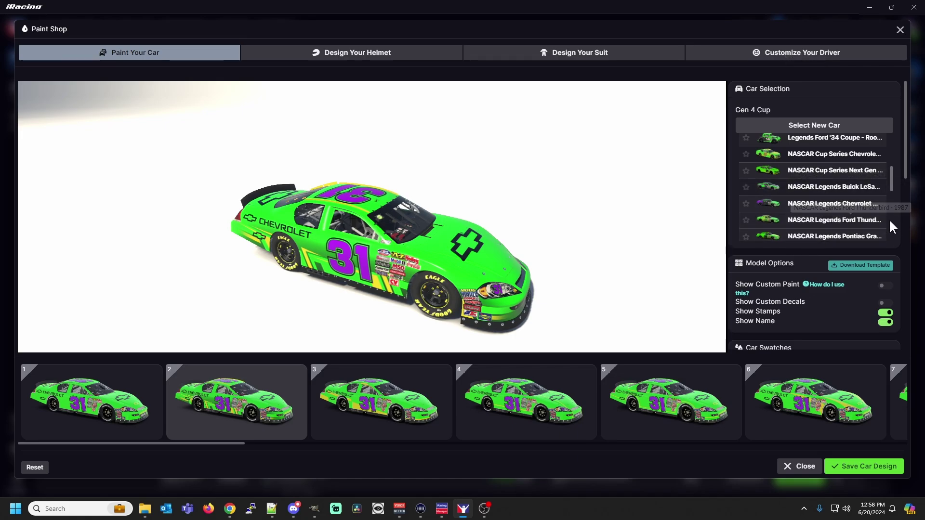
click(865, 219)
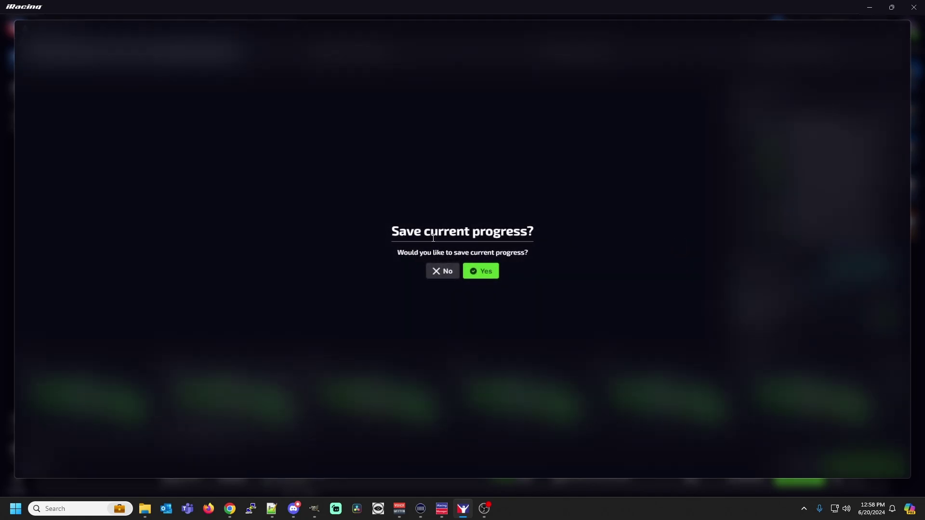
click(444, 271)
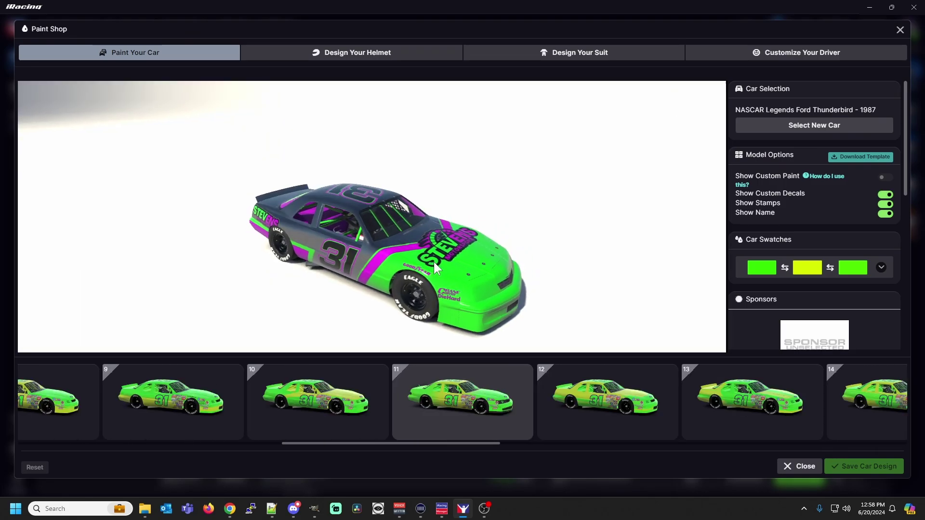
Browse the Thunderbird swatches, then open the car list and scroll to the Monte Carlo.
scroll(362, 409, down, 1)
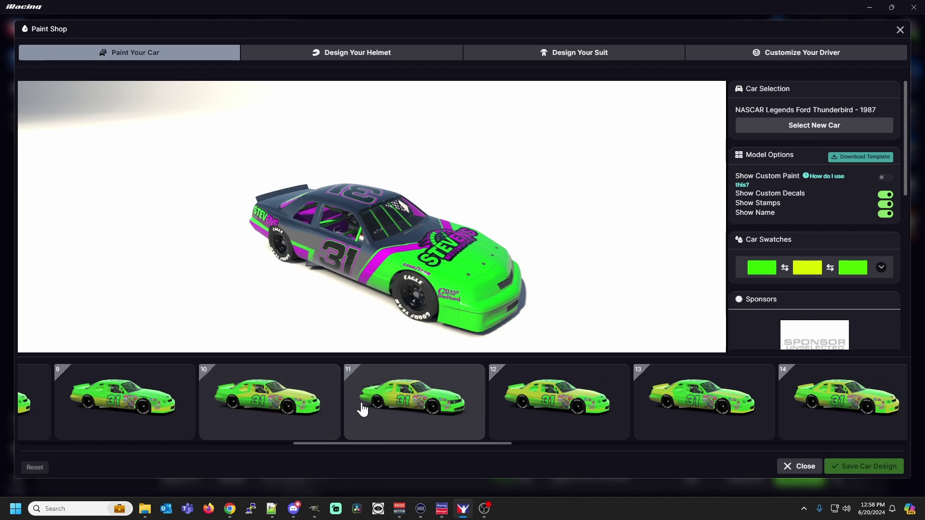
scroll(362, 409, down, 4)
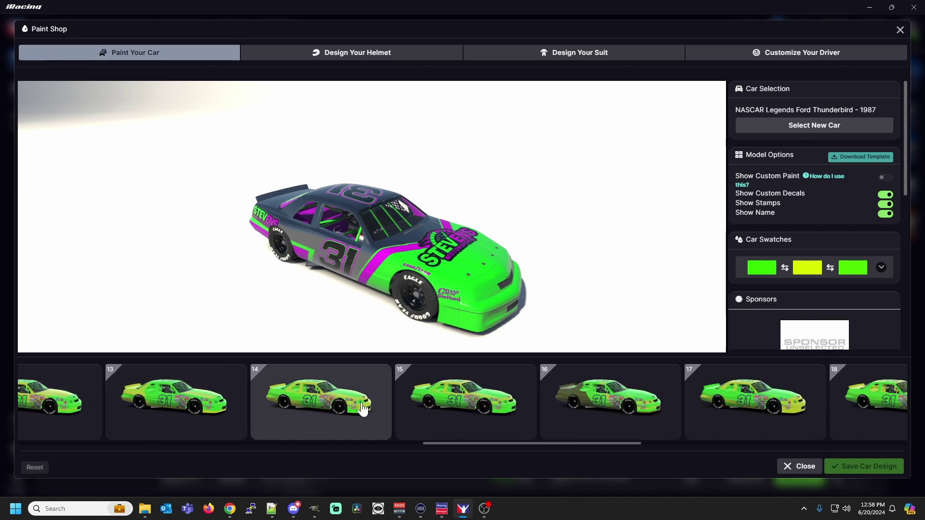
scroll(362, 410, down, 5)
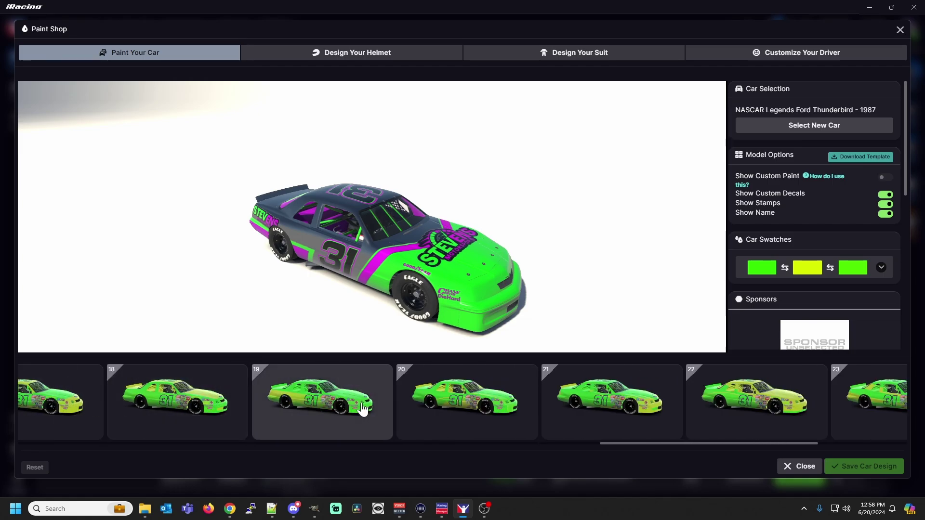
scroll(362, 410, down, 3)
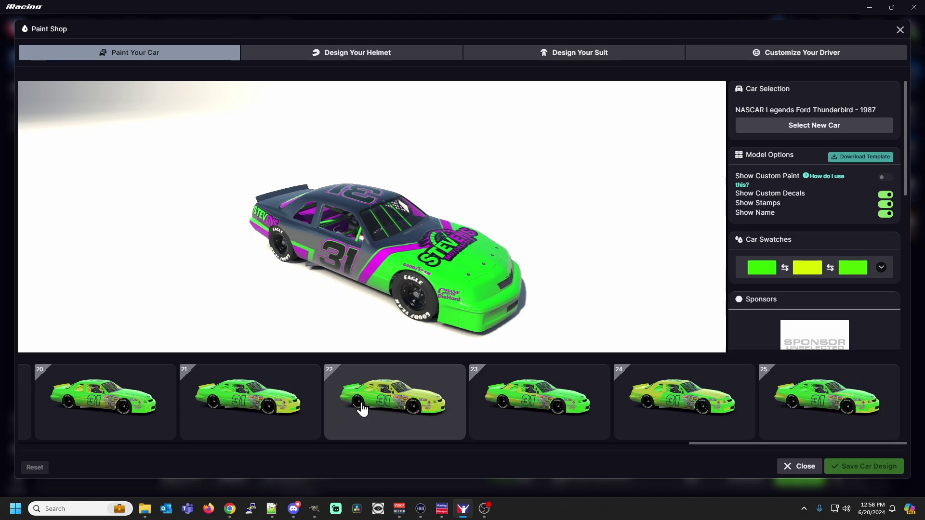
scroll(362, 409, up, 3)
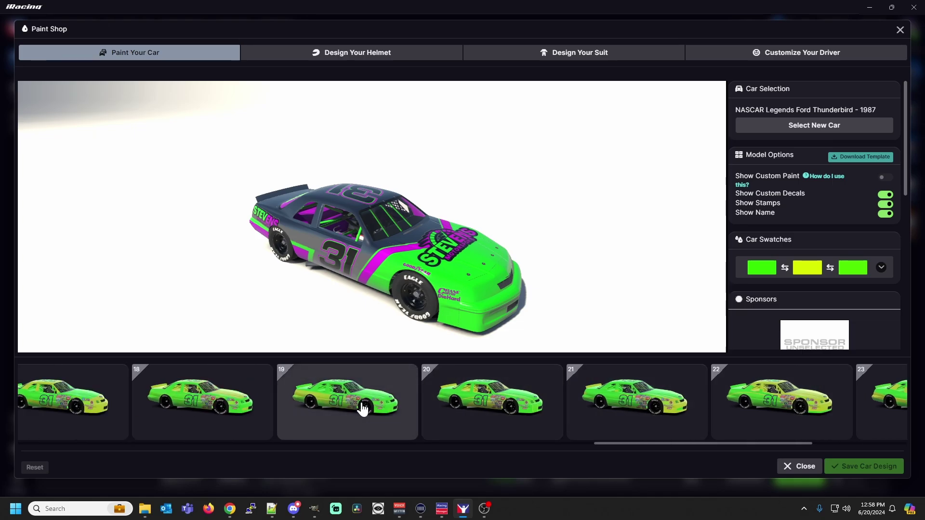
click(750, 129)
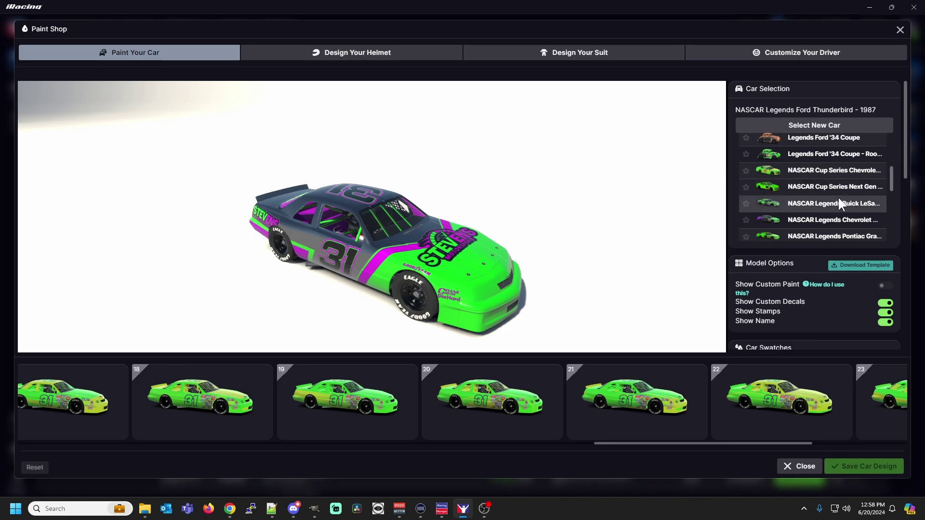
scroll(842, 209, down, 2)
Select the Chevrolet Monte Carlo, apply green-and-purple scheme 9, orbit it, then open the iRacing documents folder.
click(842, 210)
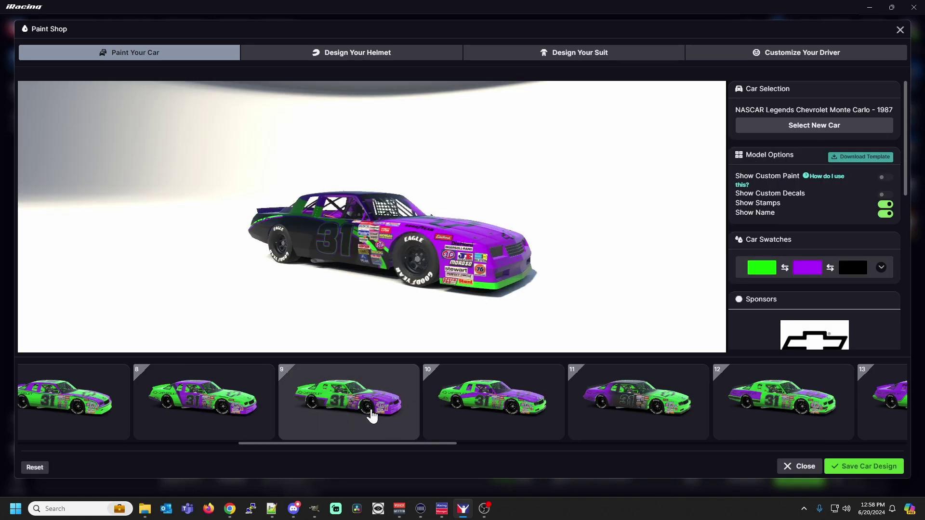
click(353, 410)
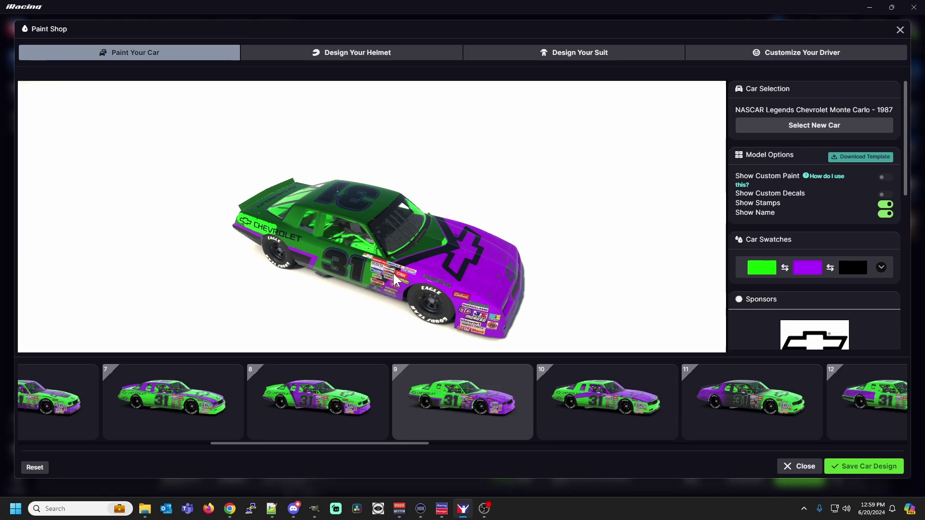
drag(393, 279, 554, 268)
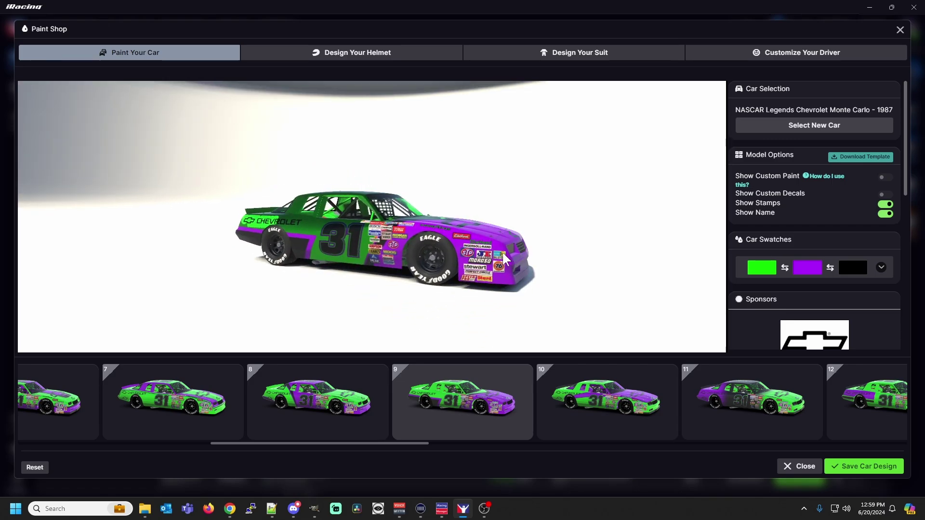
drag(503, 254, 489, 289)
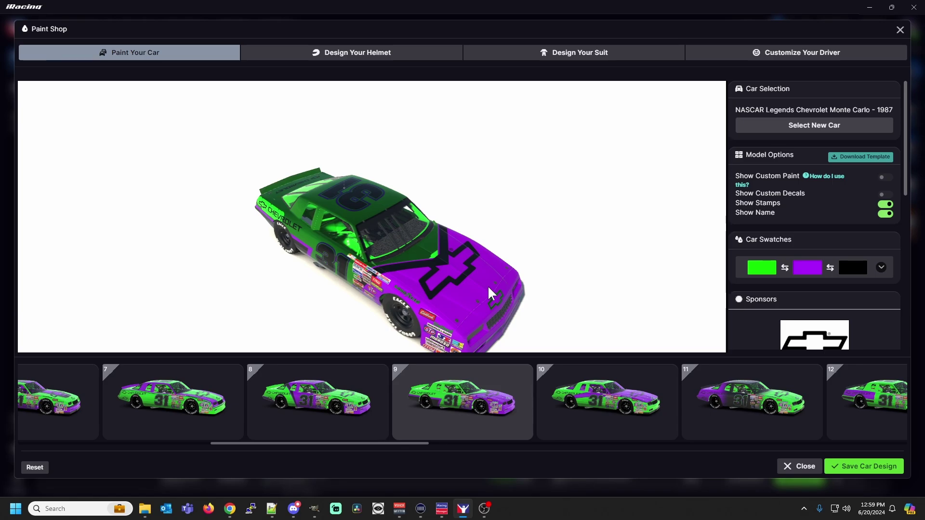
drag(489, 291, 496, 265)
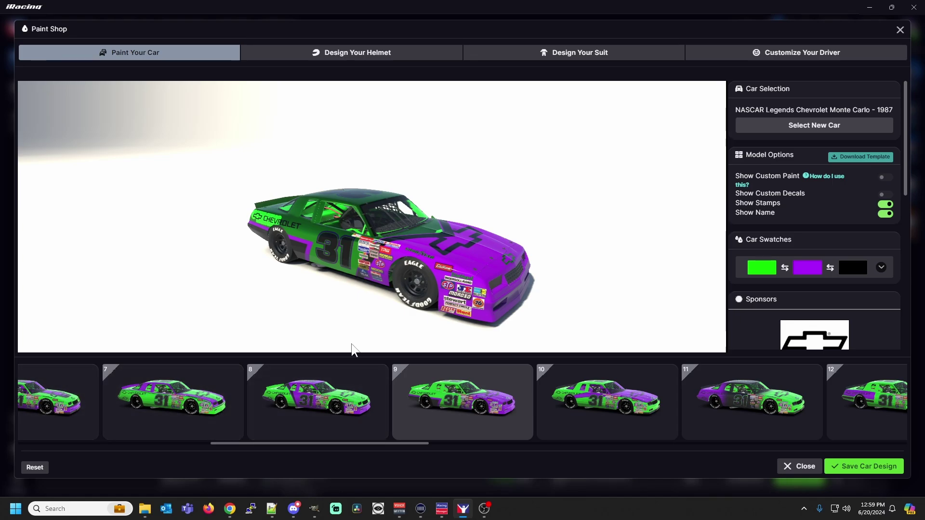
mouse_move(454, 509)
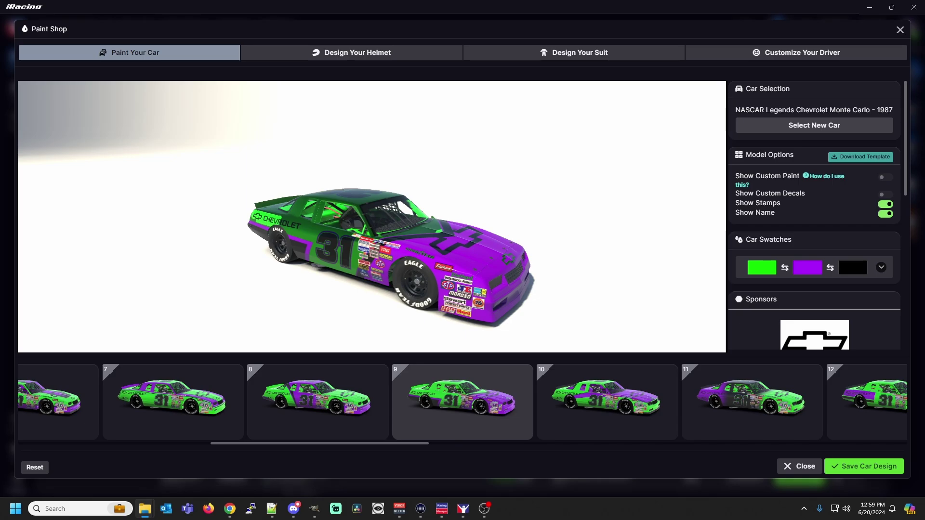
click(145, 508)
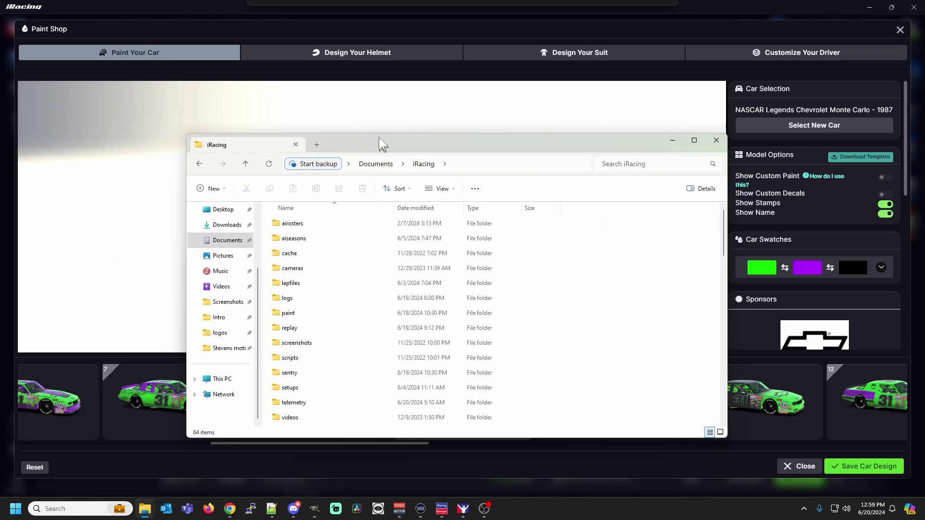
Open paint > stockcars2 chevy gen4cup and delete all 1,024 paint files with Ctrl+A, Delete.
double_click(304, 310)
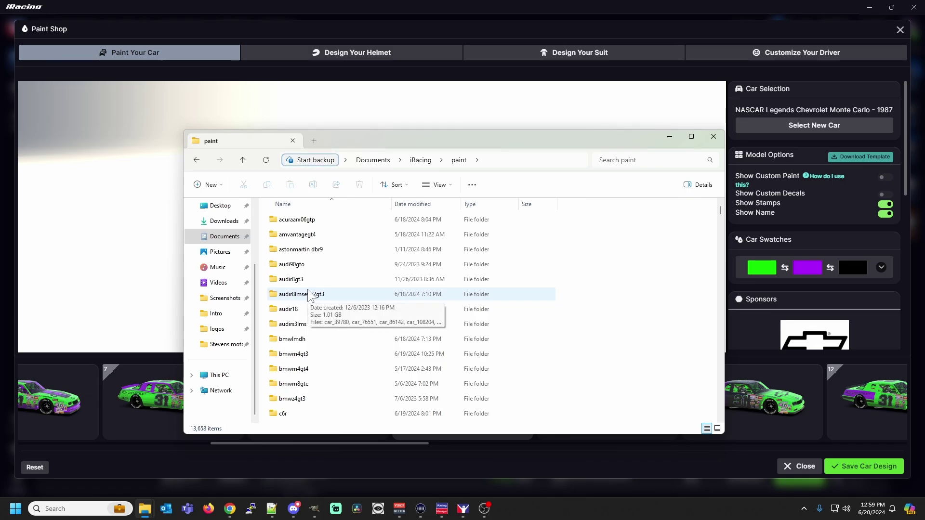
scroll(308, 296, down, 1)
scroll(308, 296, up, 1)
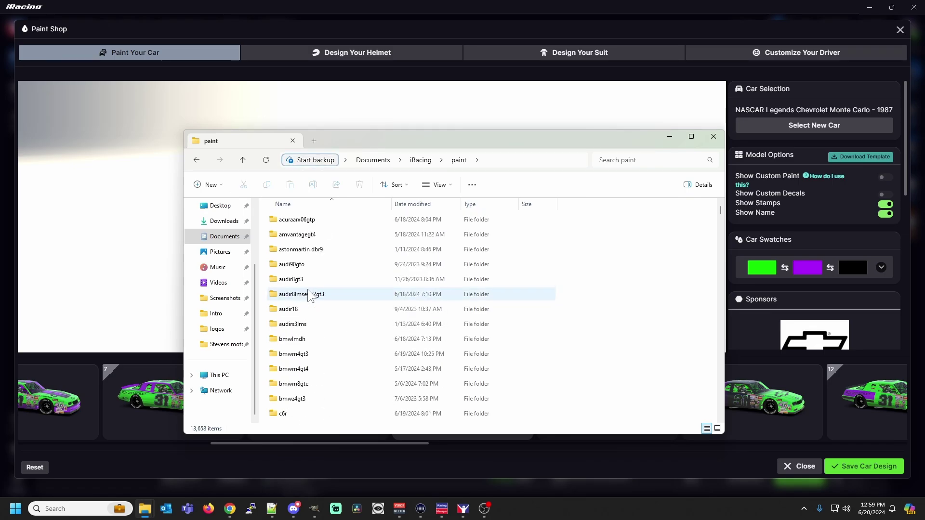
scroll(336, 295, down, 20)
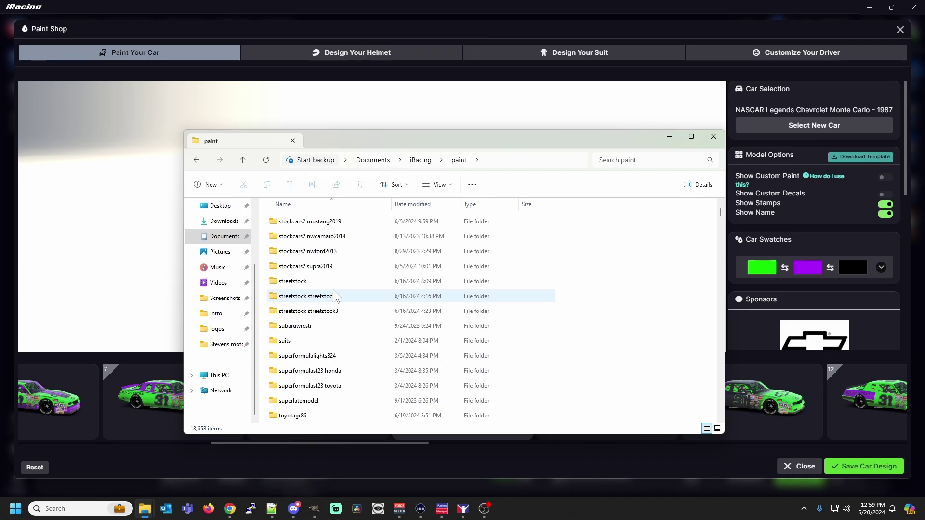
scroll(338, 293, up, 3)
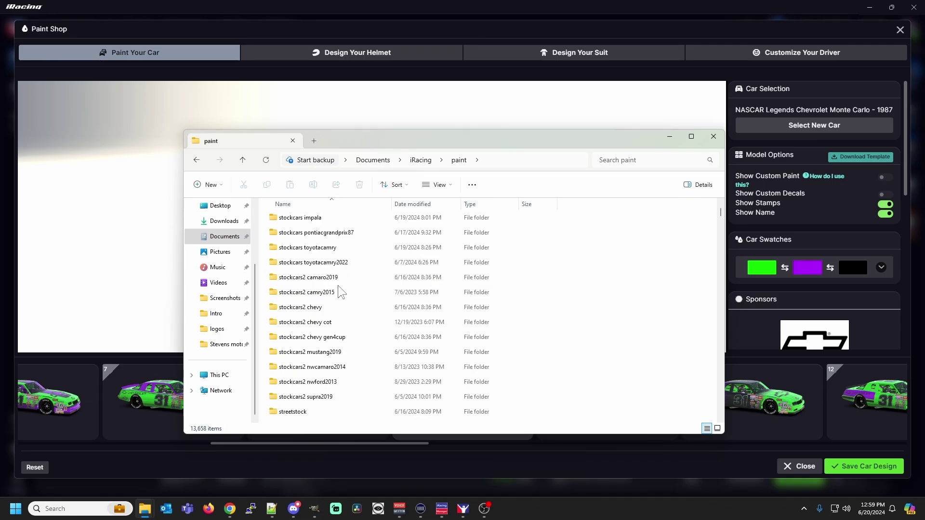
click(330, 339)
double_click(330, 338)
click(294, 325)
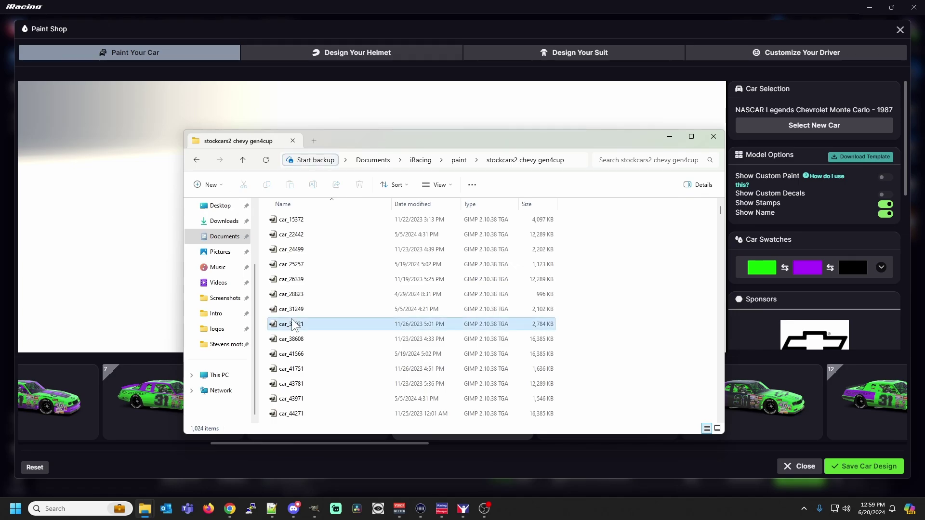
key(ctrl+a)
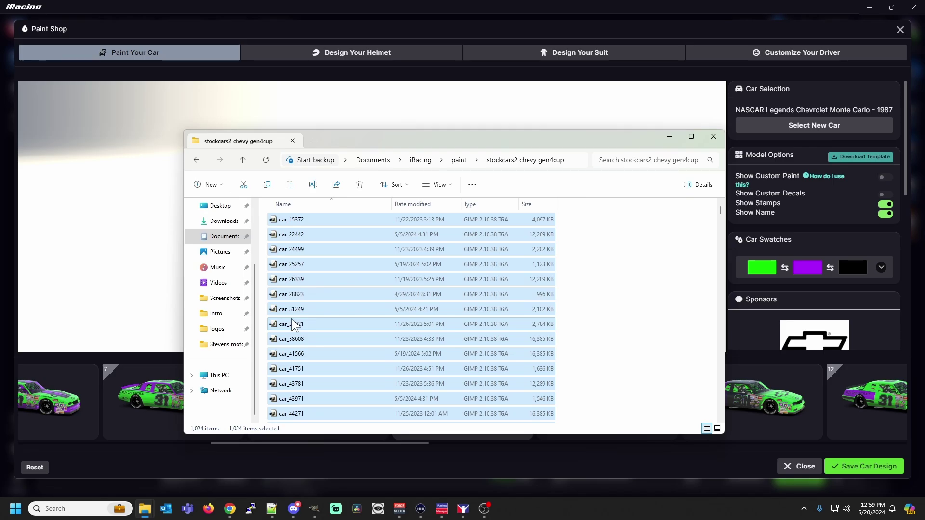
key(Delete)
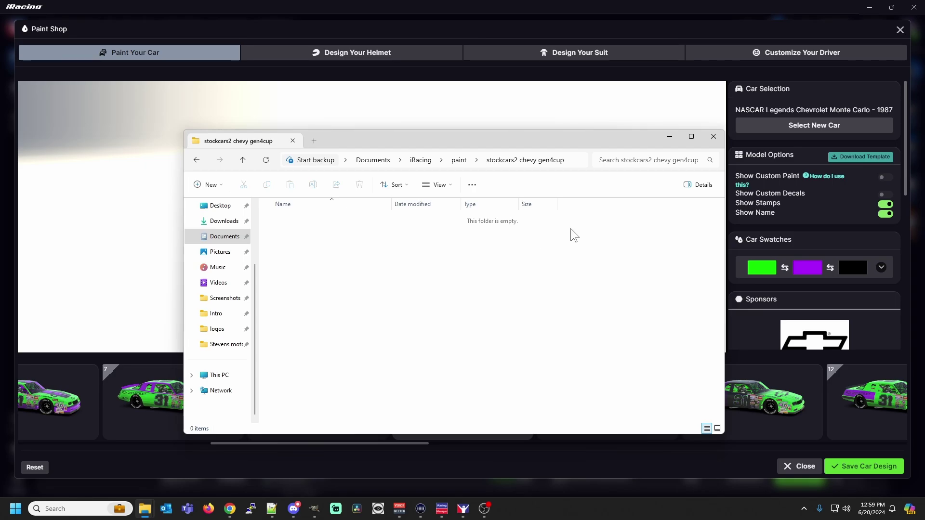
Minimize File Explorer, reload the Gen 4 Cup without saving, orbit it, and return to GIMP.
click(670, 140)
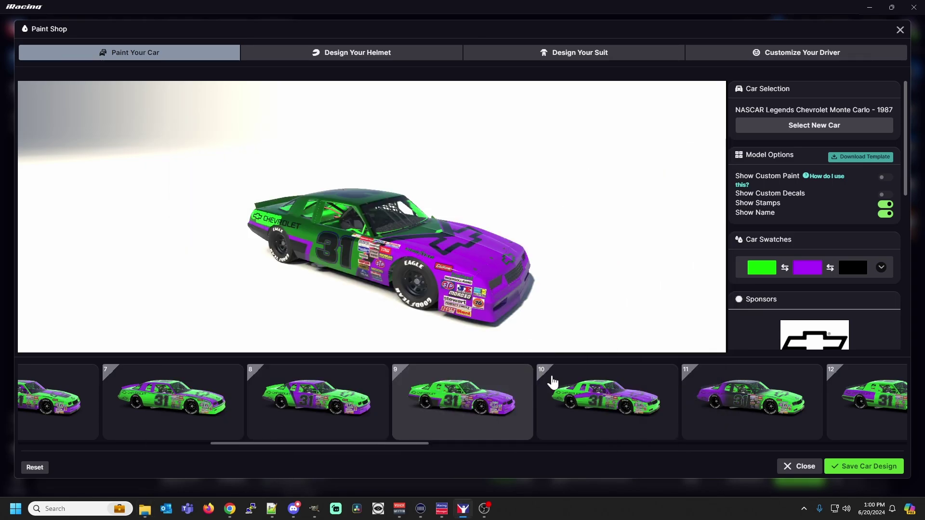
click(785, 128)
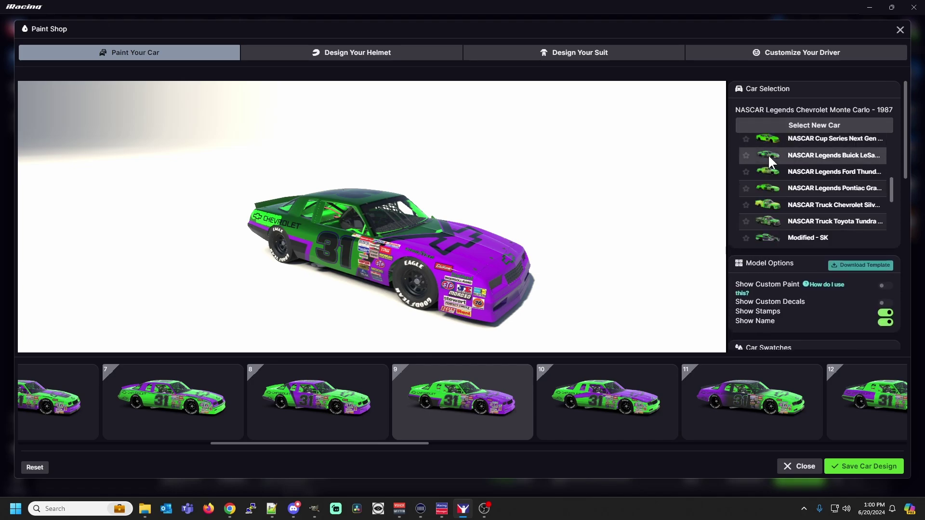
scroll(814, 207, up, 5)
click(819, 199)
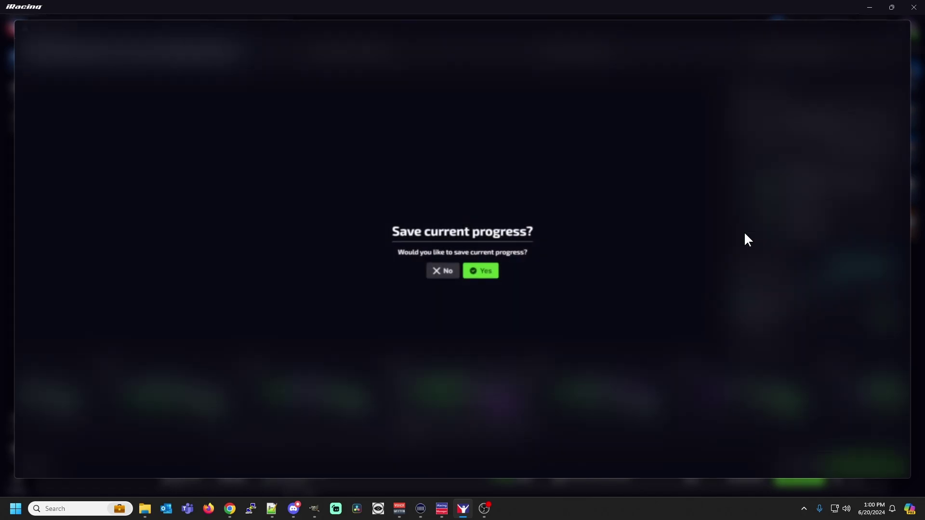
click(428, 275)
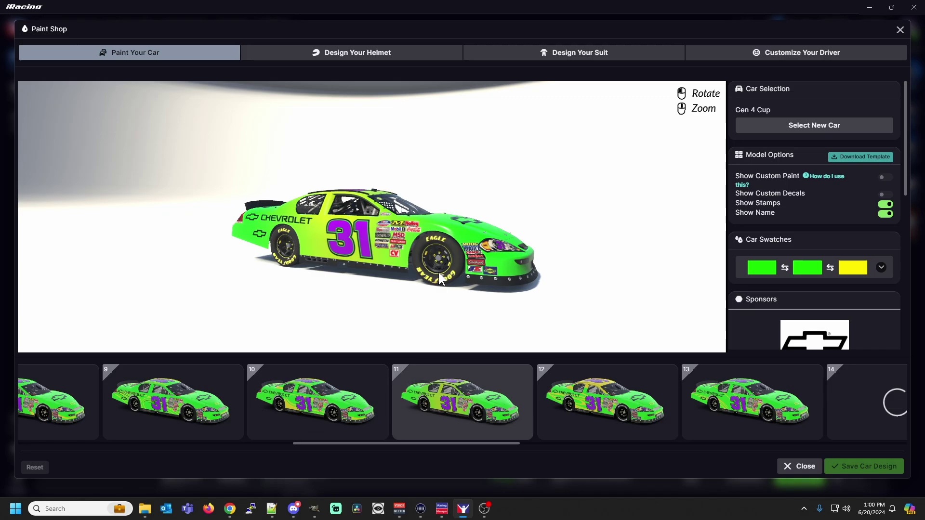
drag(438, 273, 388, 281)
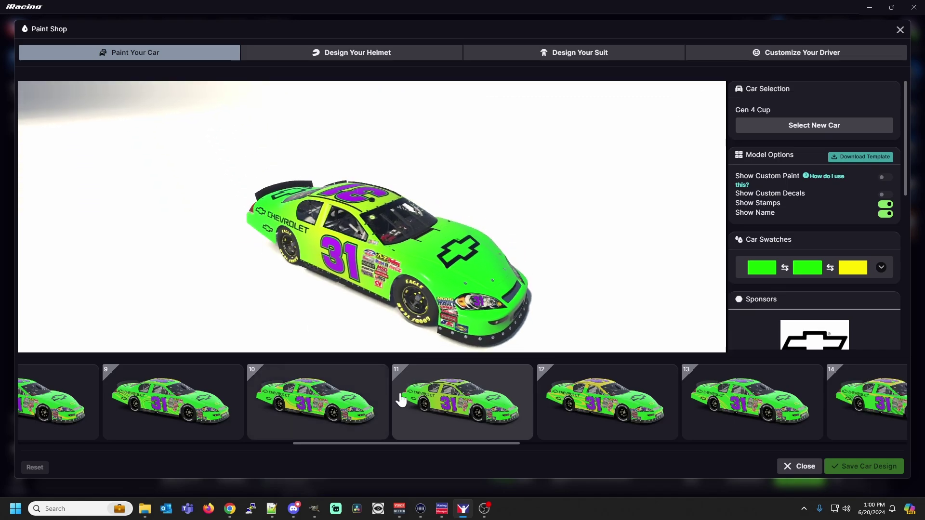
click(315, 513)
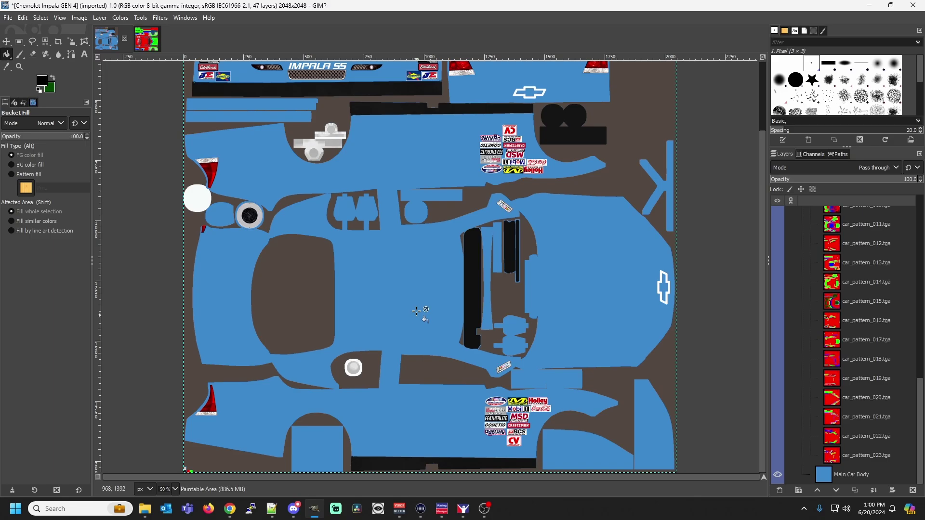
click(146, 39)
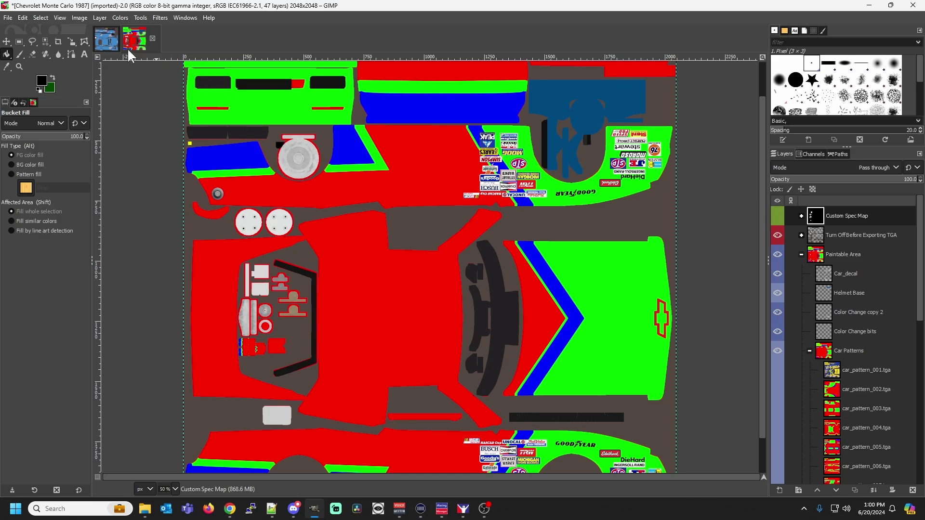
click(107, 44)
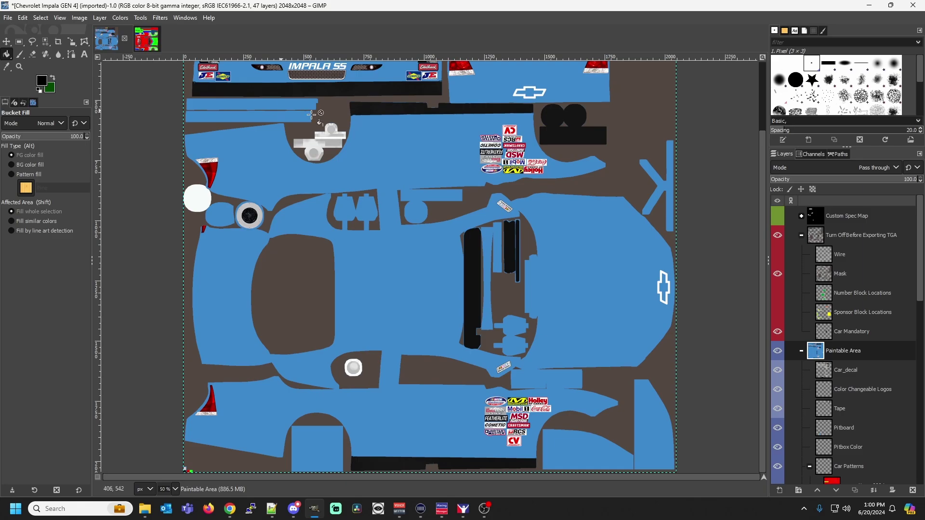
scroll(815, 337, down, 2)
scroll(831, 353, down, 2)
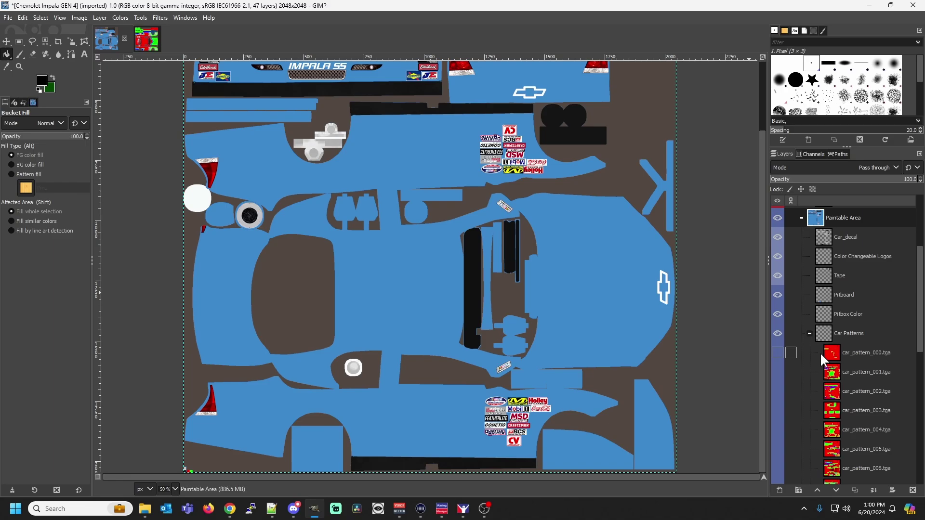
scroll(819, 352, down, 2)
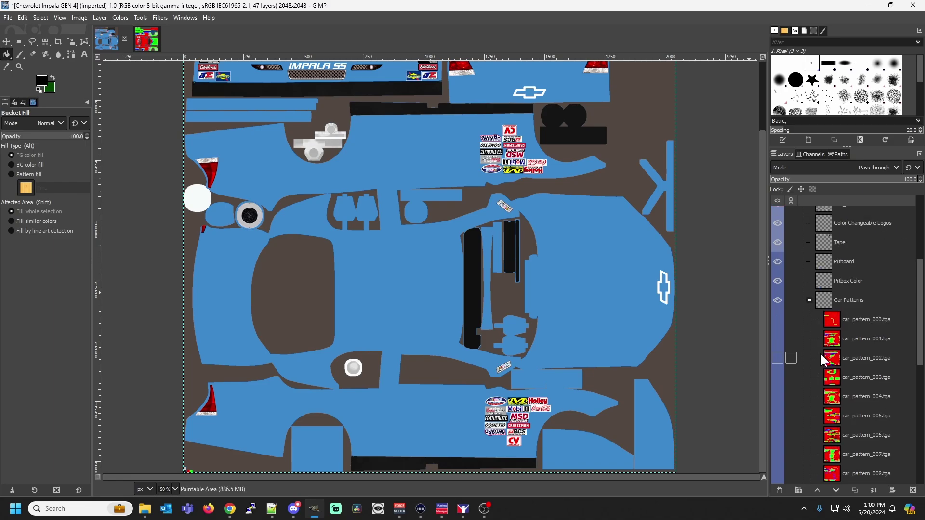
Create a new empty layer named 'Monte carlo' inside the Car Patterns group.
right_click(828, 314)
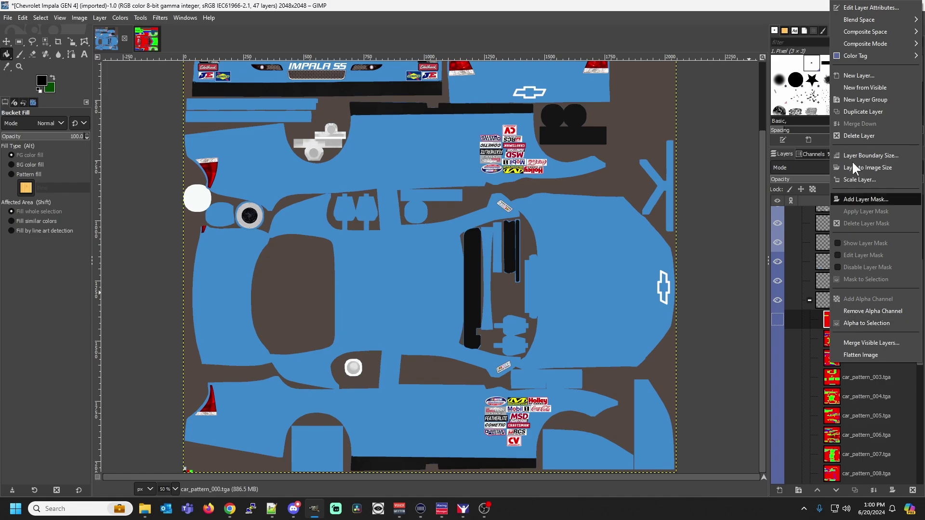
click(860, 72)
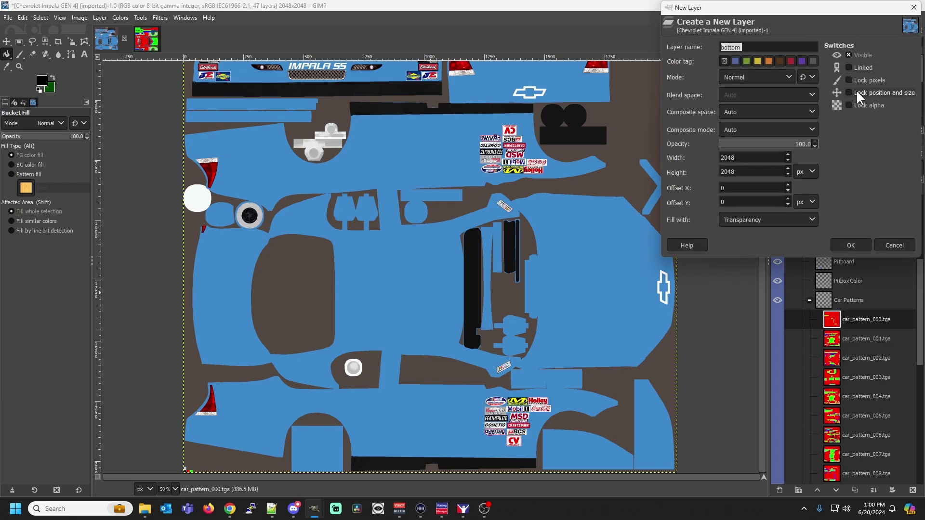
text(Montecarlo)
key(Left)
key(Left)
key(Left)
key(Left)
key(Left)
click(850, 245)
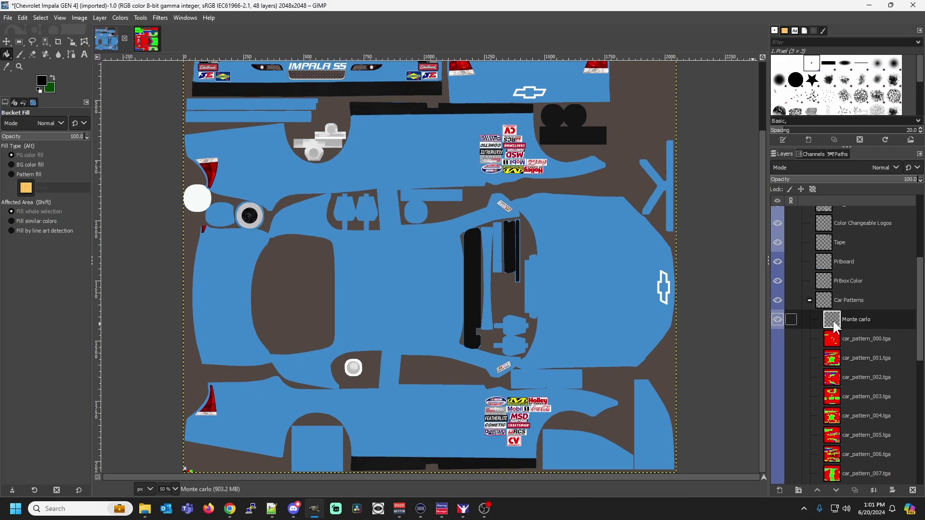
Add a new 'Logos' layer and move it below Pitbox Color.
click(825, 299)
right_click(822, 279)
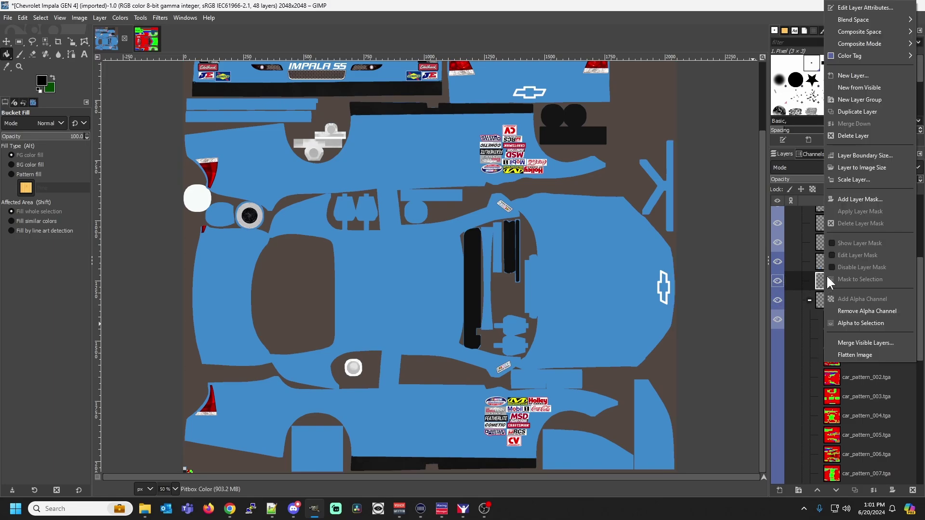
click(872, 77)
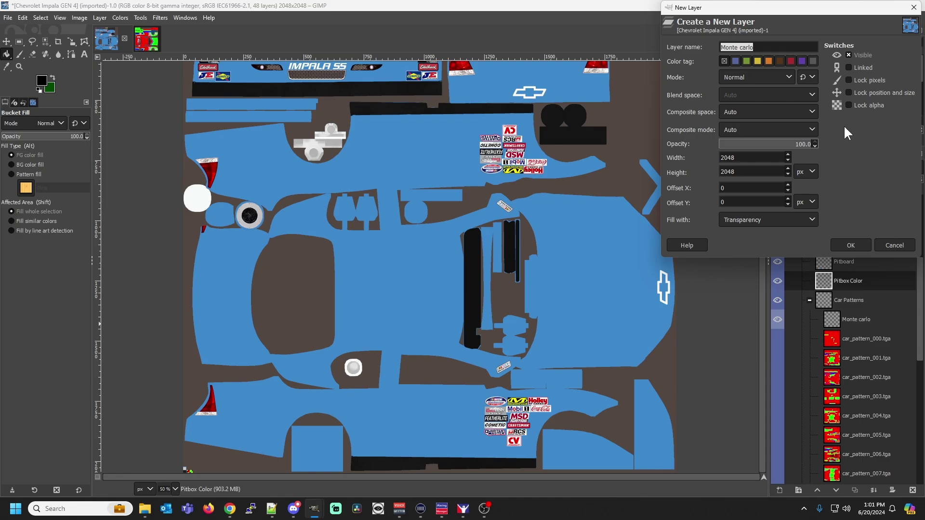
text(Logos)
key(Return)
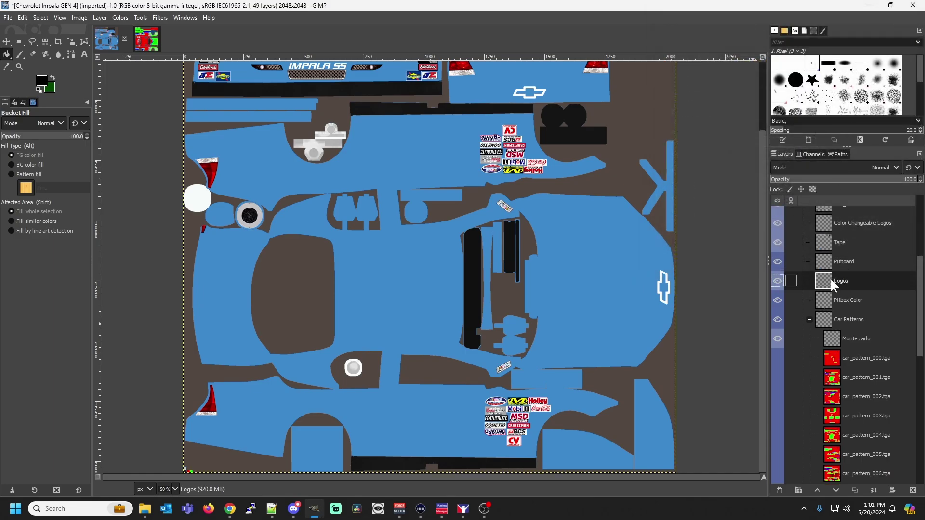
drag(828, 278, 833, 305)
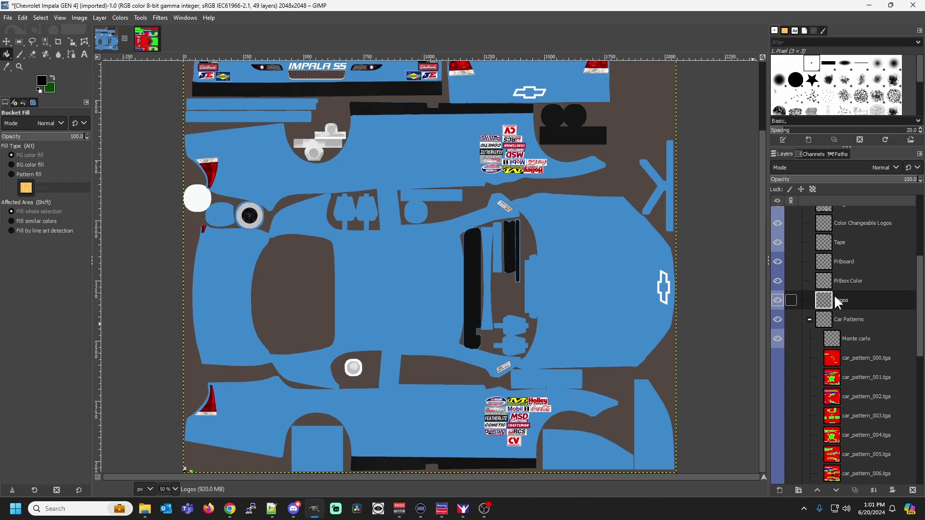
Add a new empty layer named 'Numbers'.
right_click(828, 296)
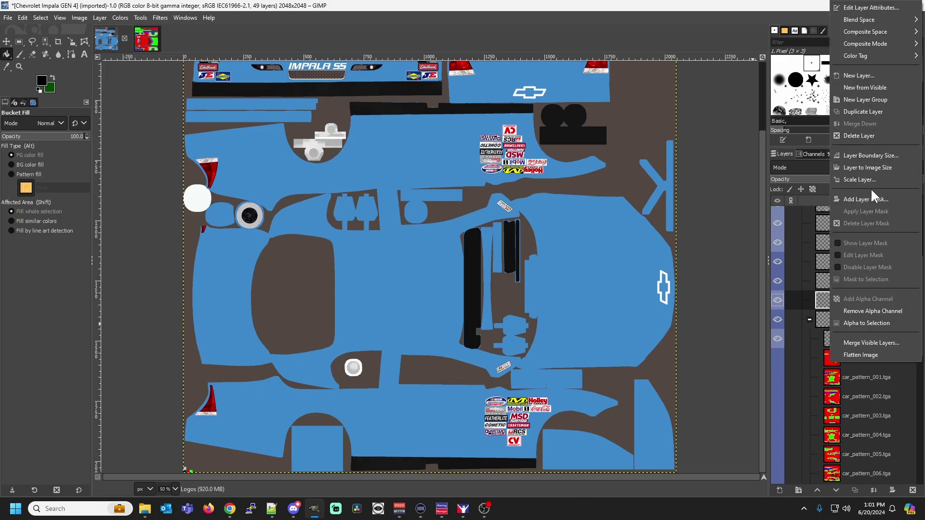
click(868, 77)
text(Numbers)
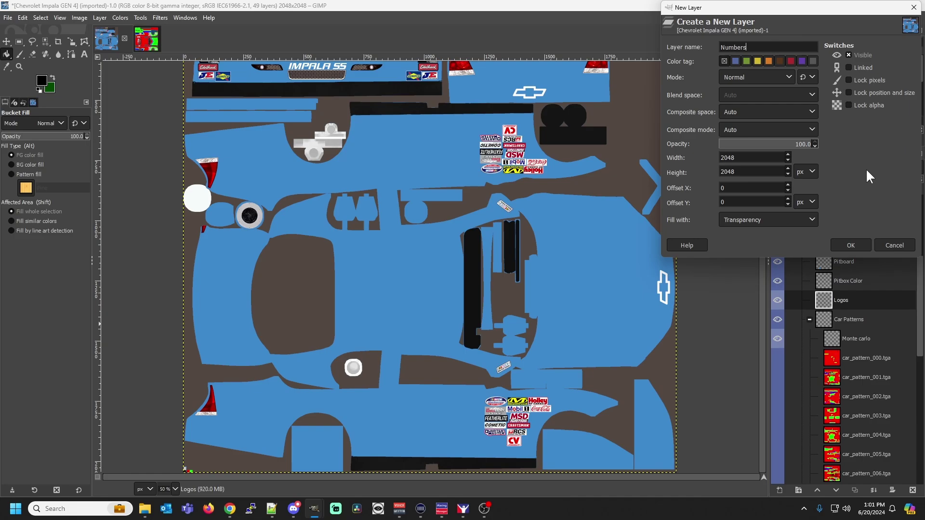
key(Return)
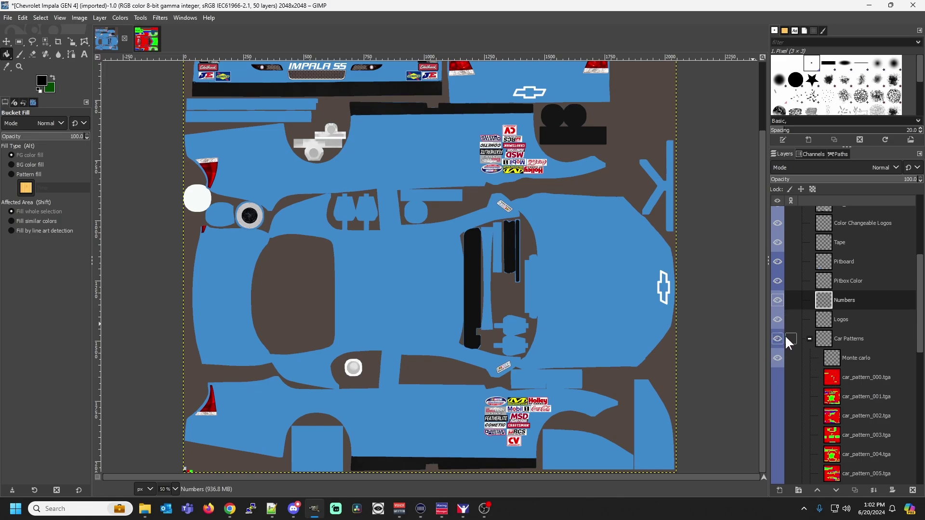
In the Monte Carlo 1987 paint's car_pattern_008.tga layer, copy a 474×622 px hood chevron region.
click(149, 36)
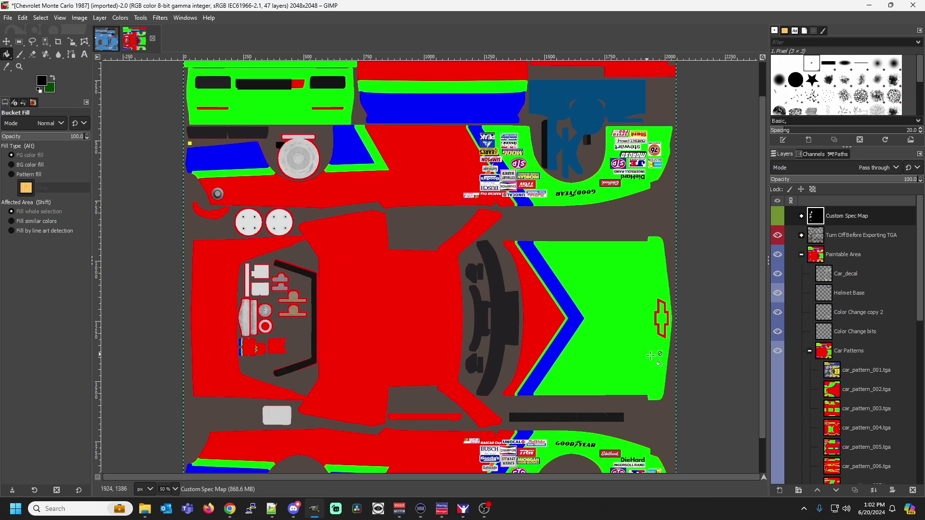
scroll(863, 410, down, 8)
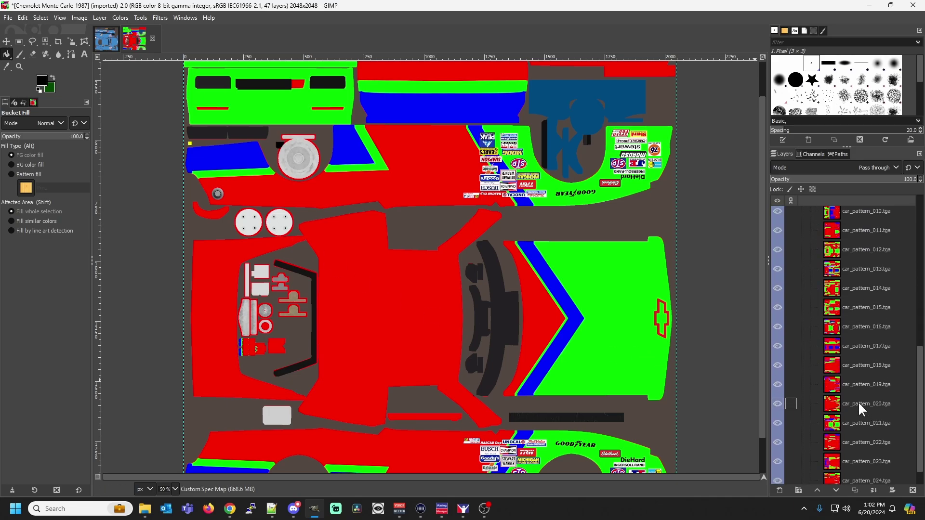
click(825, 271)
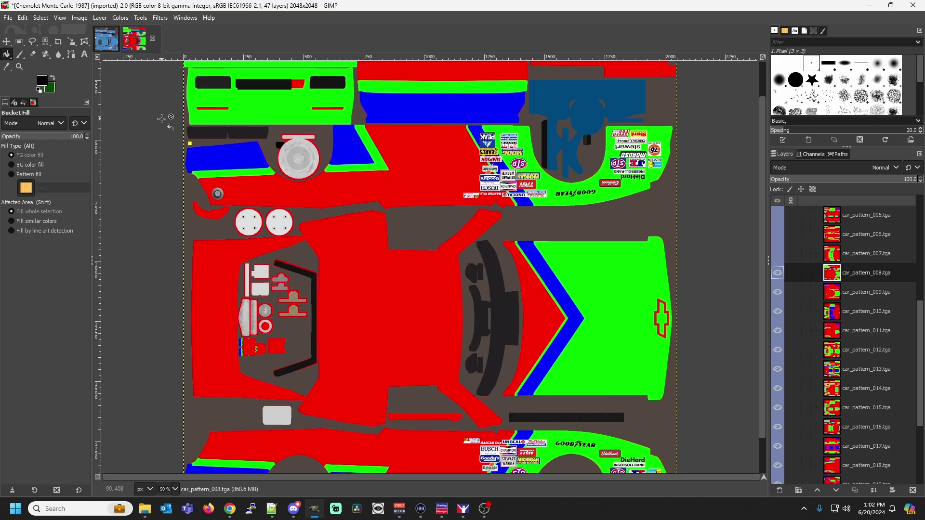
click(19, 40)
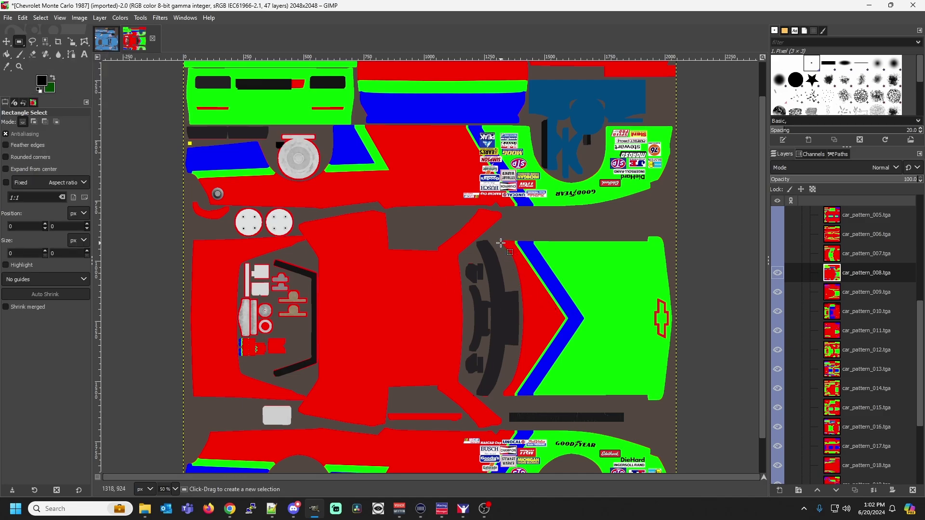
drag(501, 244, 614, 393)
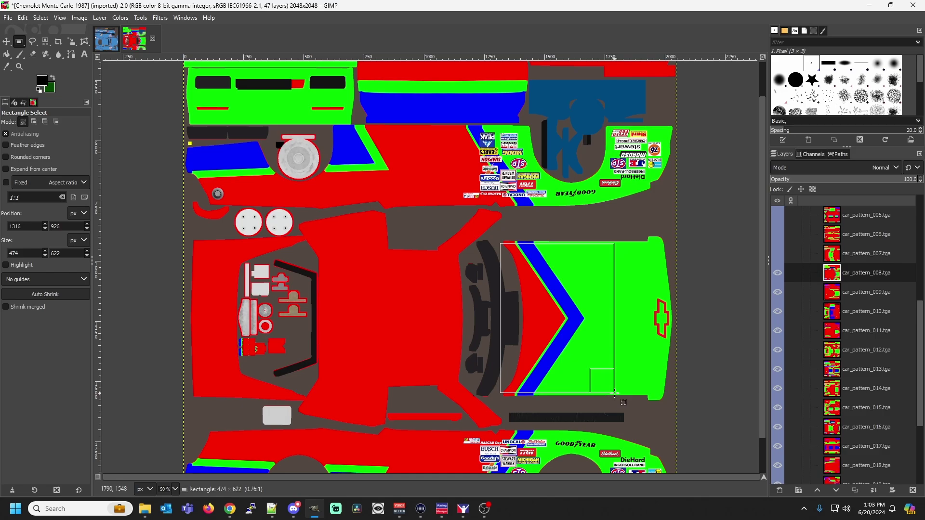
drag(614, 393, 614, 393)
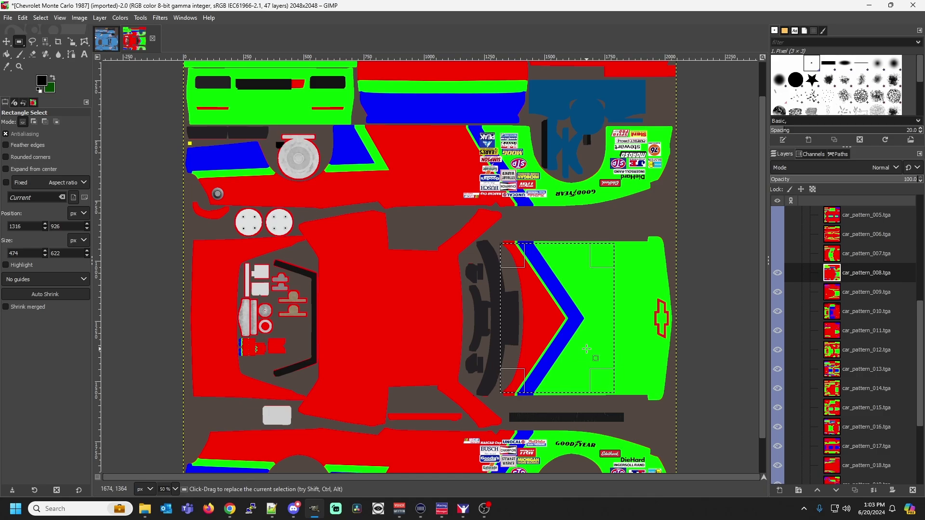
key(ctrl)
key(ctrl+c)
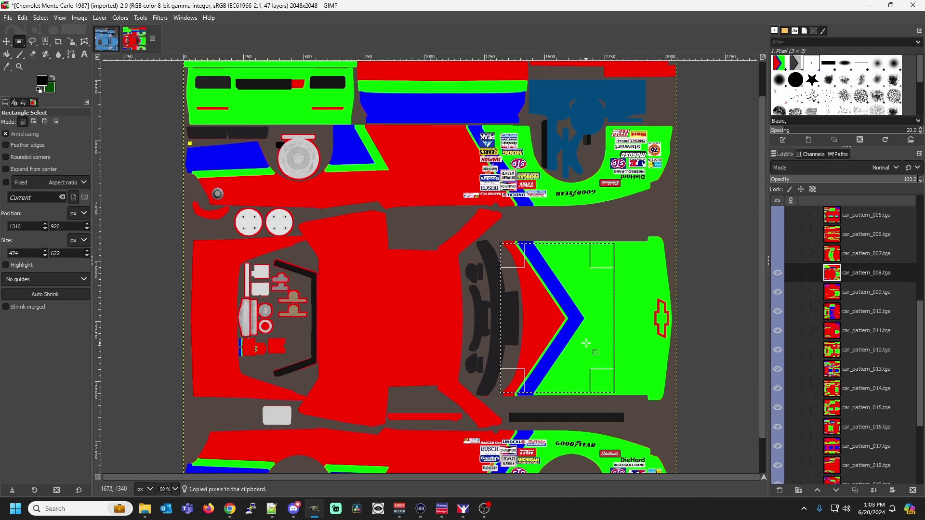
Paste the copied chevron stripe into the Impala template's Monte carlo layer.
click(109, 42)
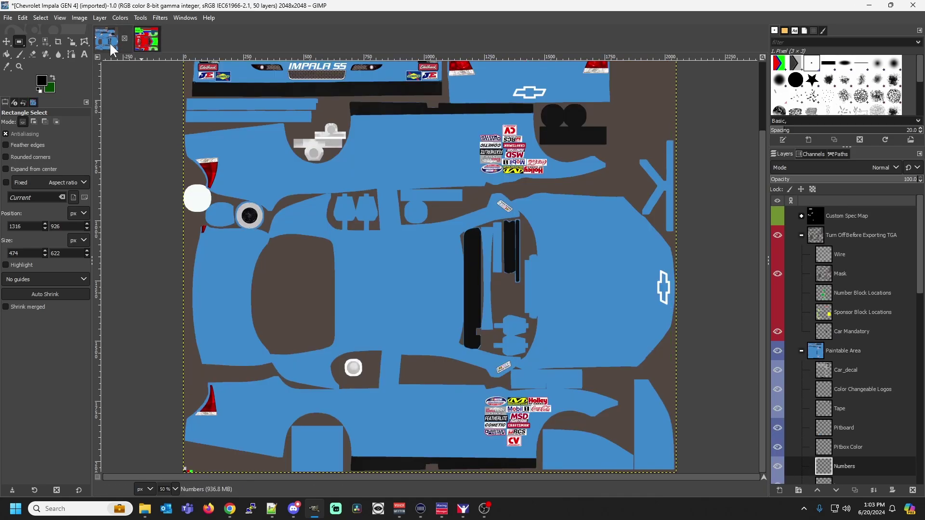
scroll(855, 337, down, 3)
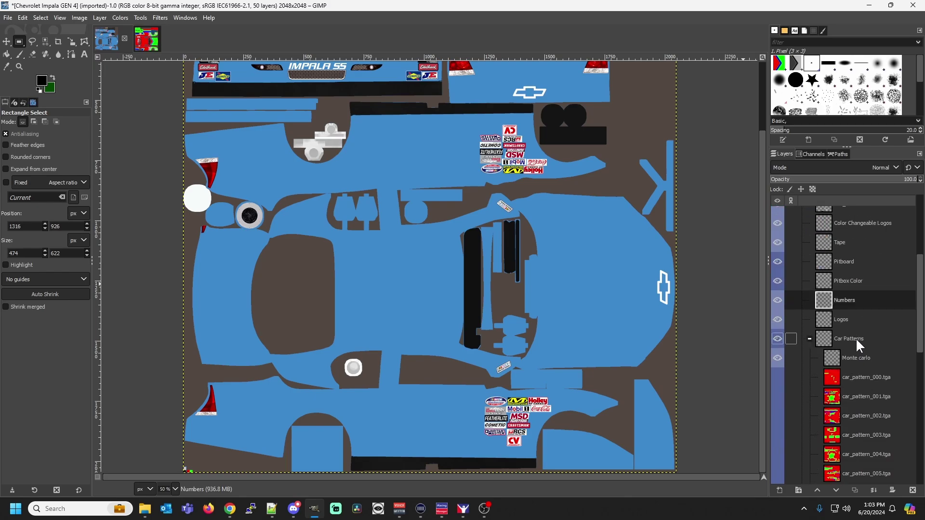
click(831, 358)
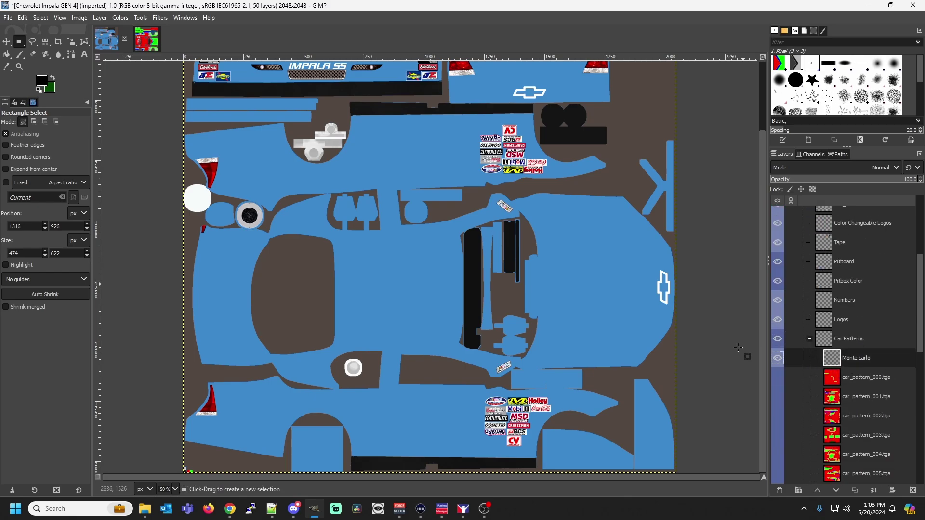
key(ctrl+v)
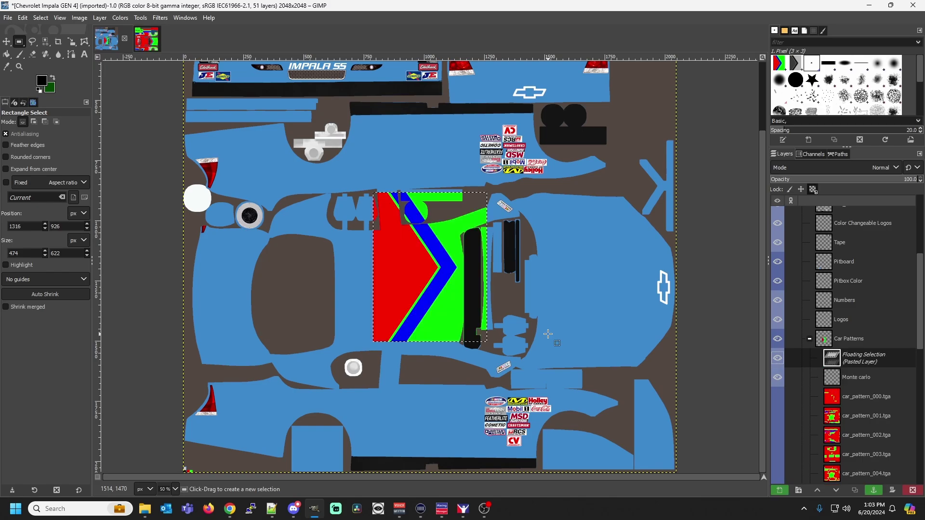
Move the floating stripe onto the hood beside the bowtie logo.
click(8, 42)
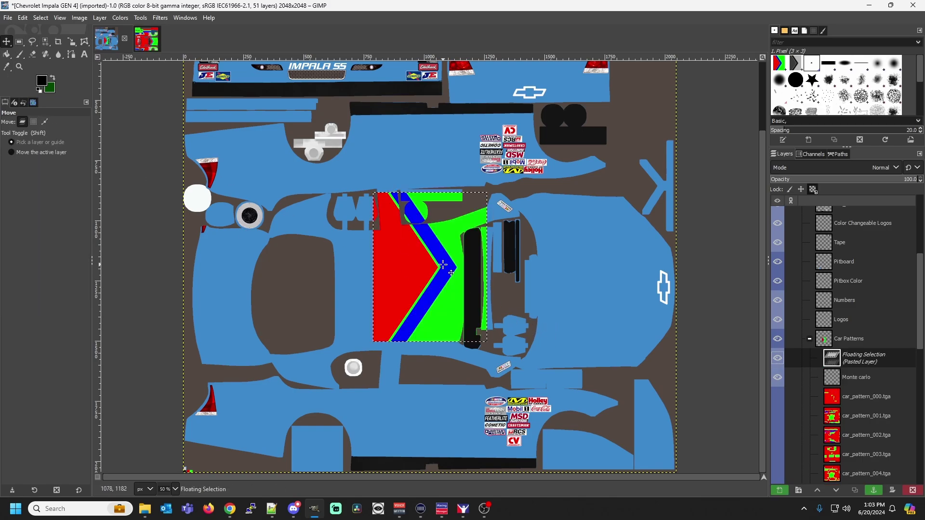
drag(422, 276, 421, 277)
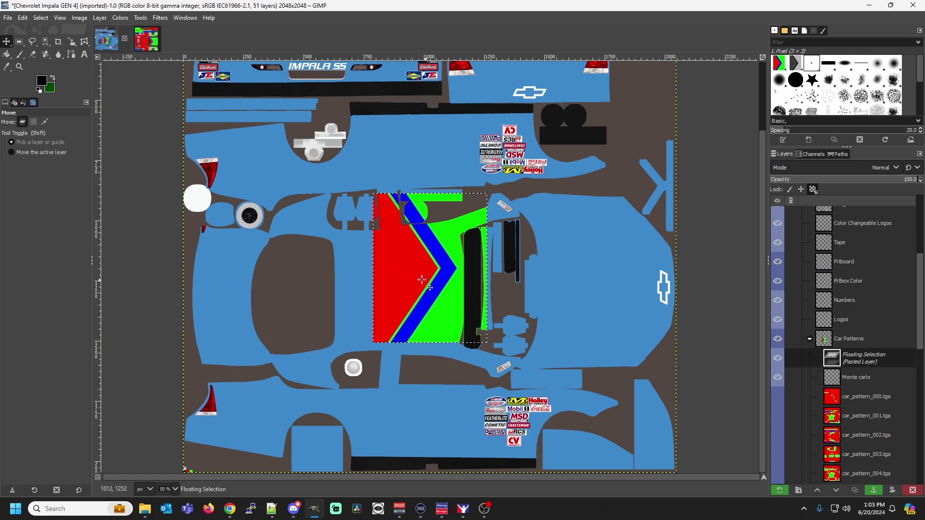
drag(392, 275, 545, 291)
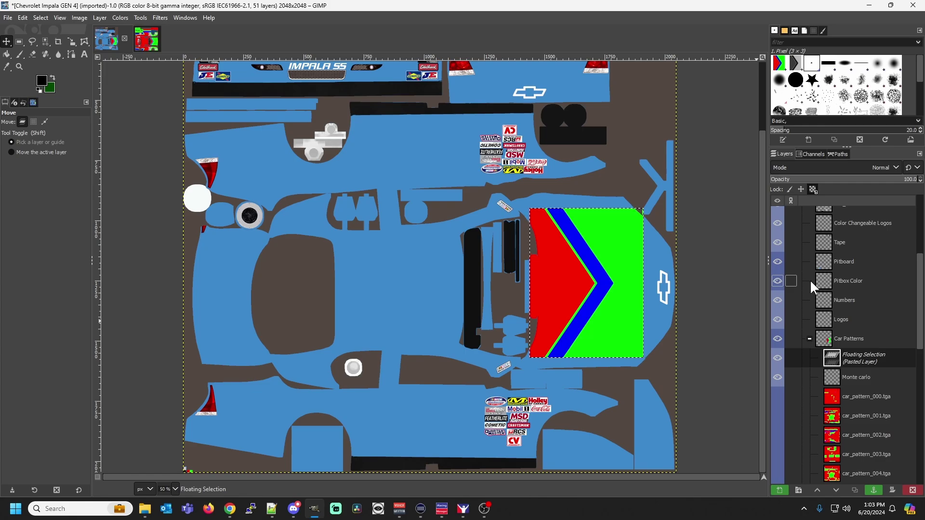
scroll(810, 280, up, 3)
scroll(810, 279, up, 4)
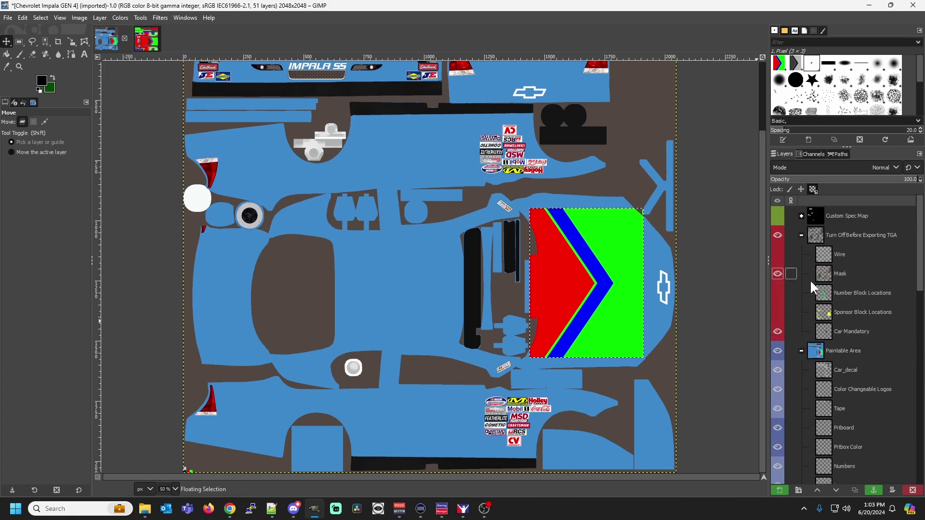
Show the Wire layer, then anchor the pasted stripe and shift it slightly right.
click(778, 254)
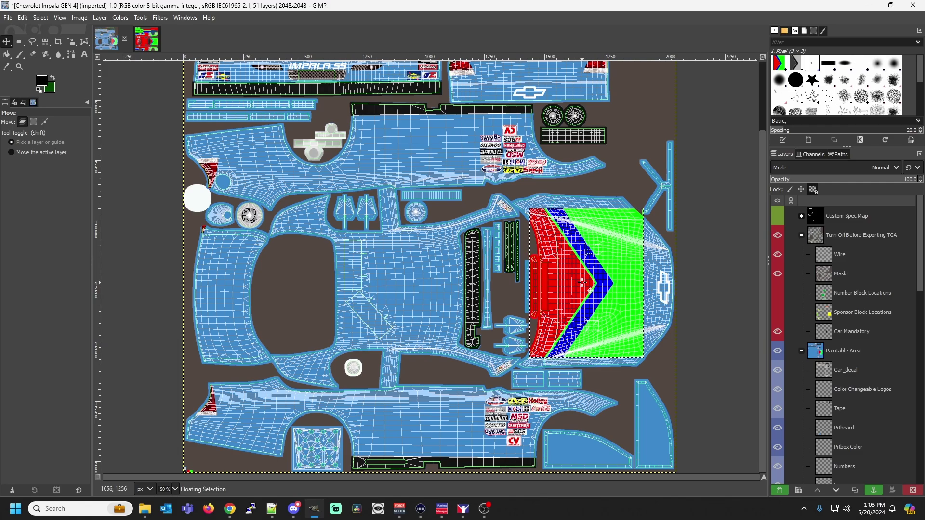
click(553, 268)
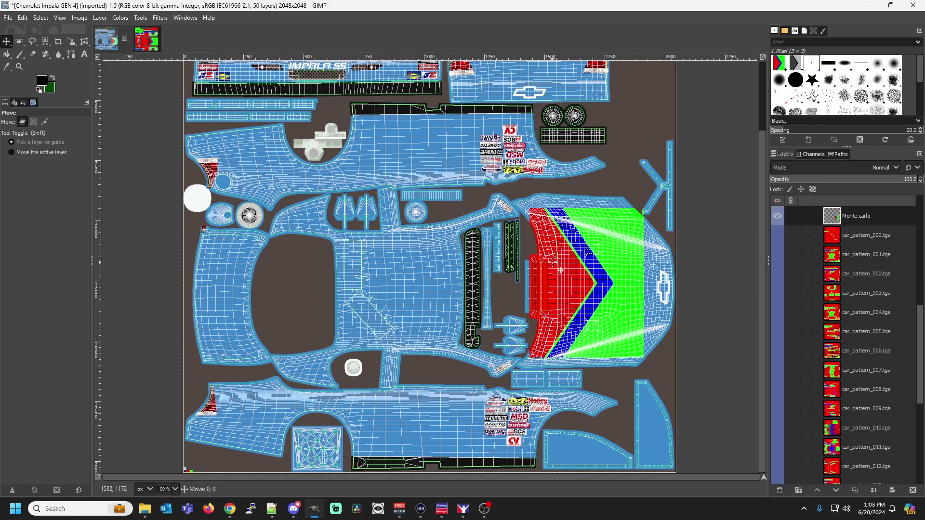
drag(560, 271, 565, 272)
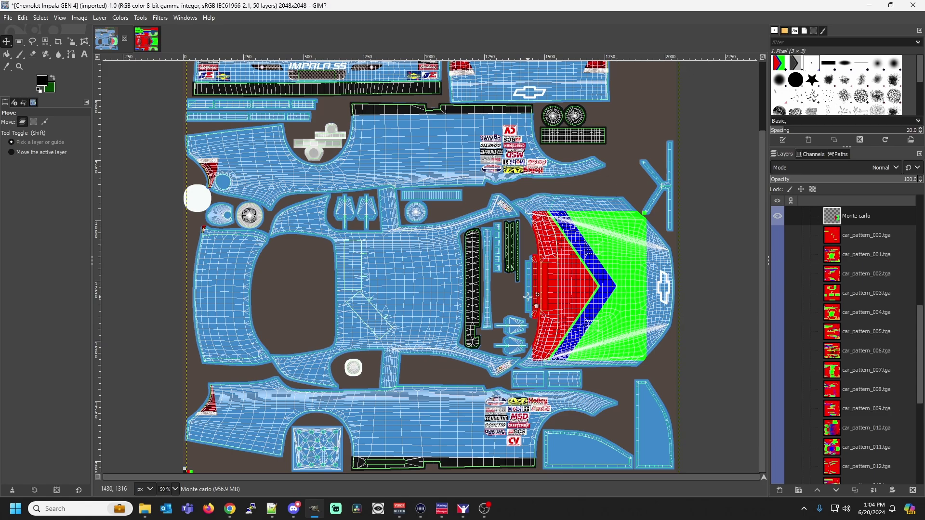
drag(546, 285, 547, 285)
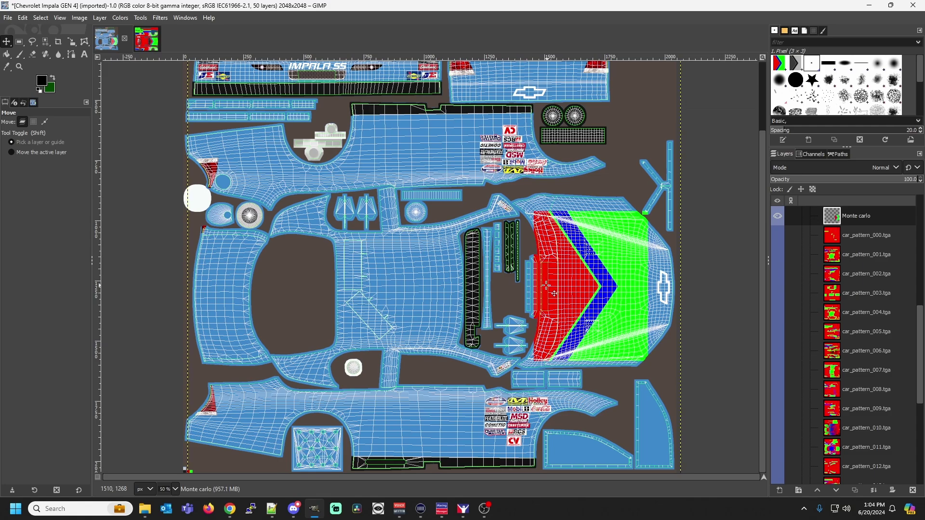
Undo the layer moves and the anchor so the stripe panel floats again.
click(27, 18)
click(27, 20)
click(23, 18)
click(23, 19)
click(23, 17)
click(27, 29)
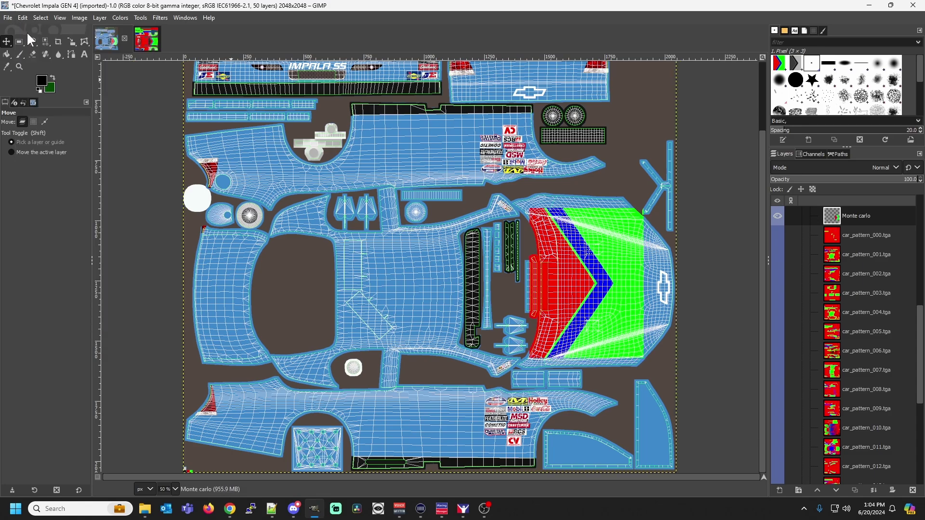
click(24, 15)
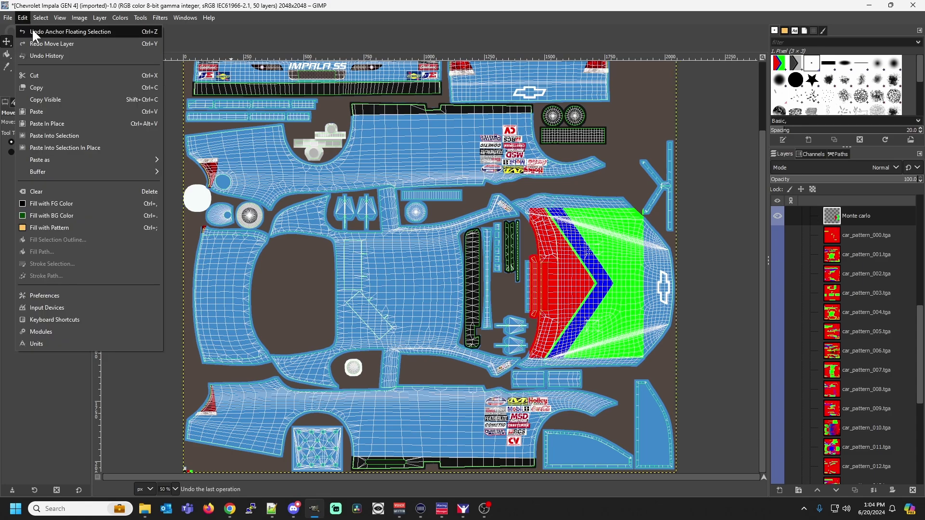
click(31, 28)
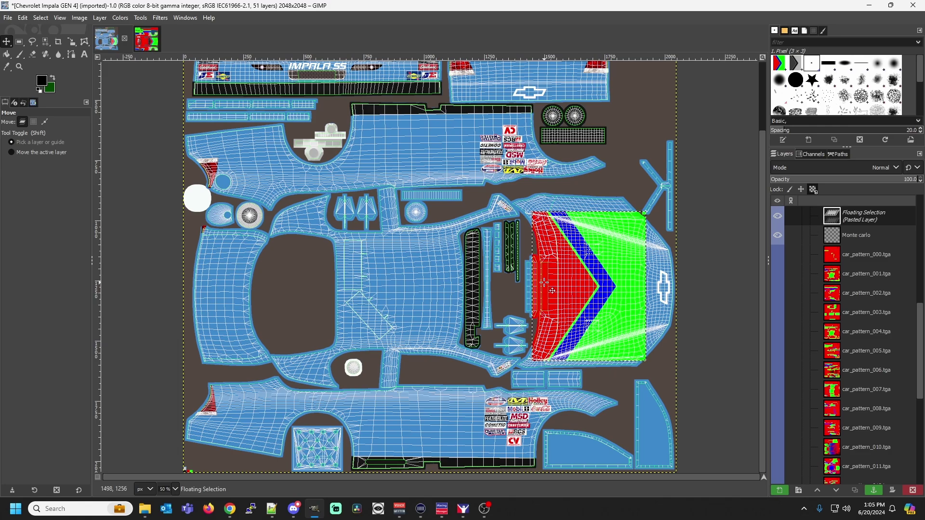
Leave the Wire layer hidden after toggling its visibility, and bring up the transform tools list.
scroll(804, 270, up, 5)
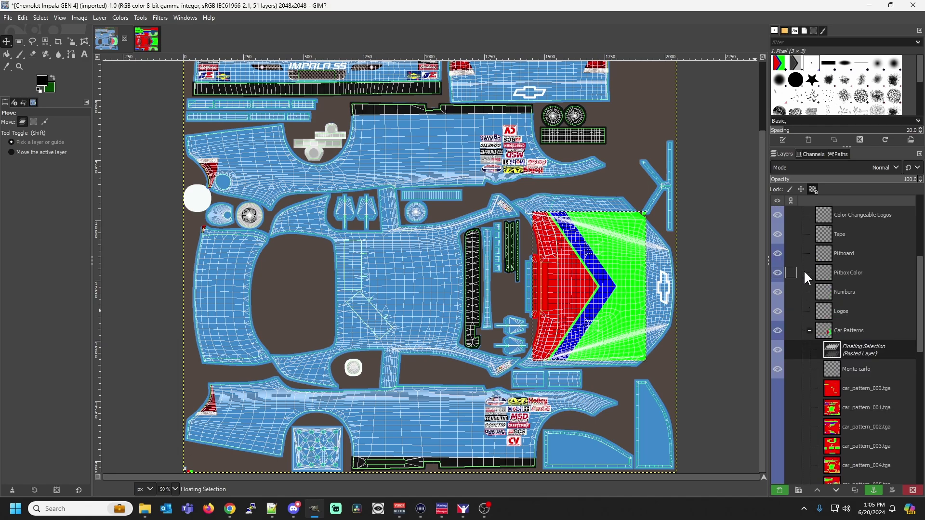
scroll(805, 278, up, 5)
click(780, 253)
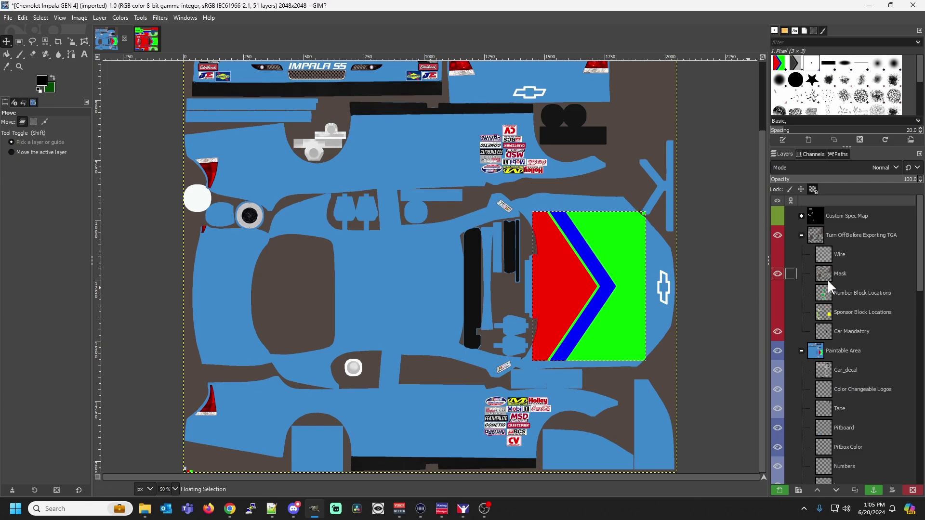
click(777, 254)
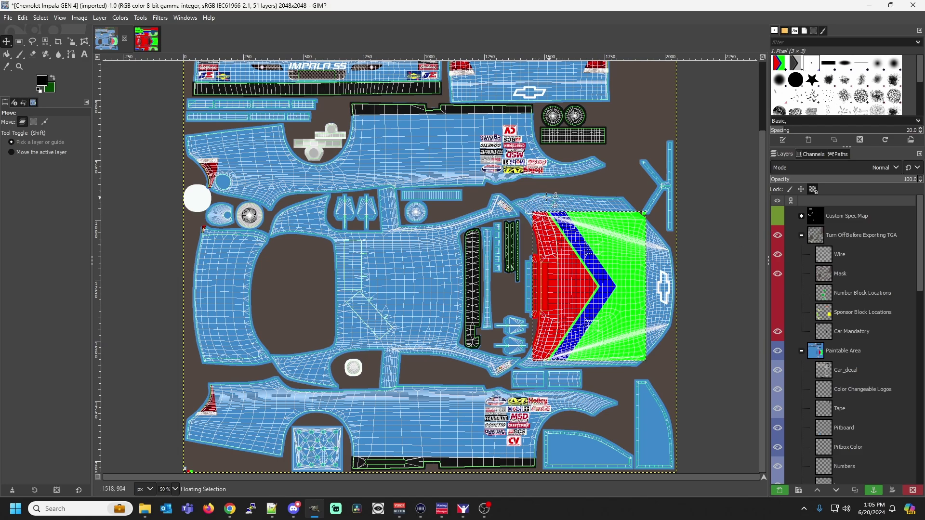
click(777, 254)
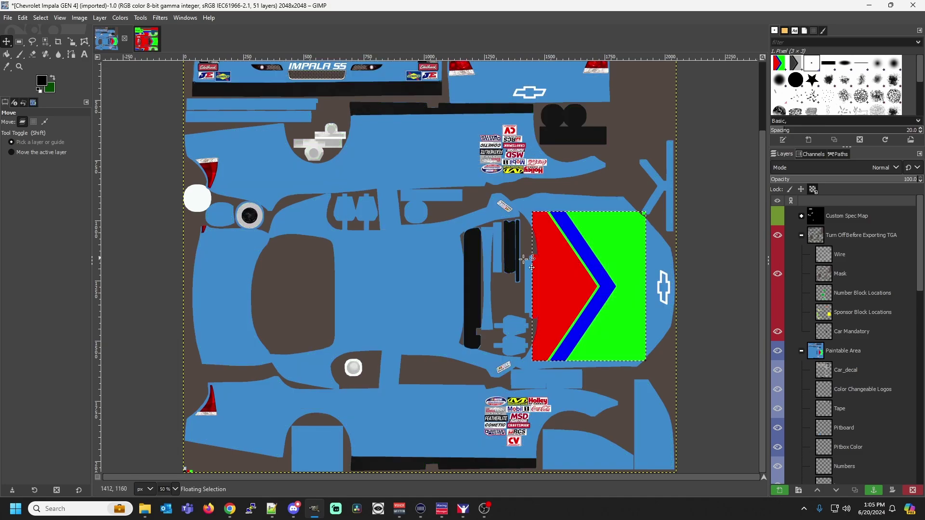
click(72, 41)
click(71, 42)
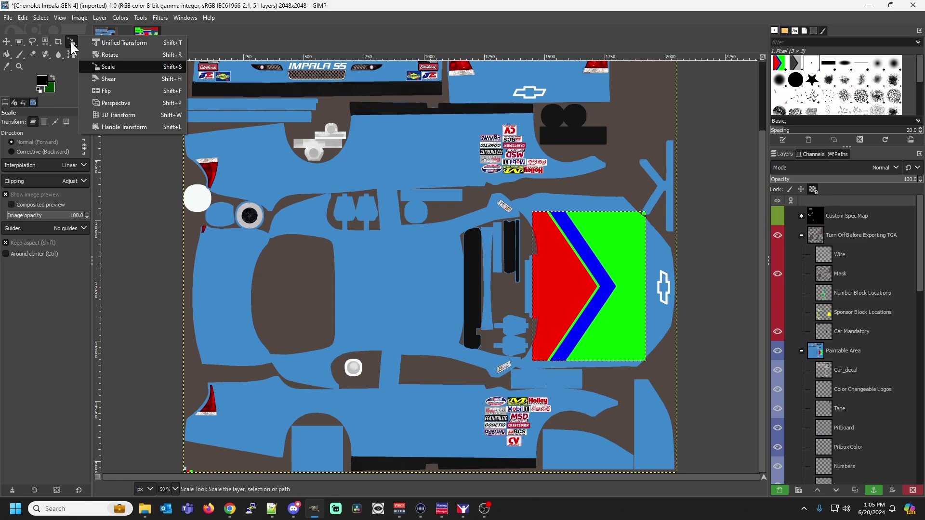
Scale the floating chevron stripe panel up to 579×760 px with the Scale tool.
click(131, 66)
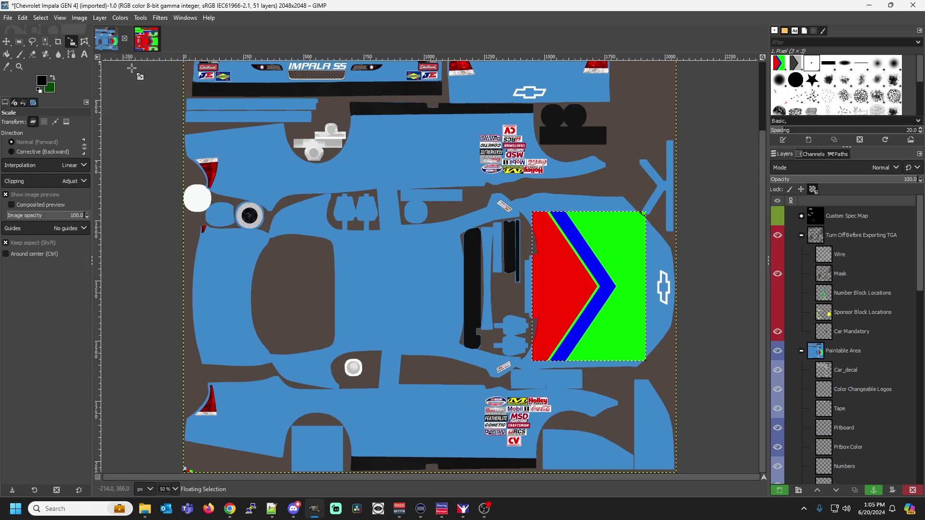
click(556, 276)
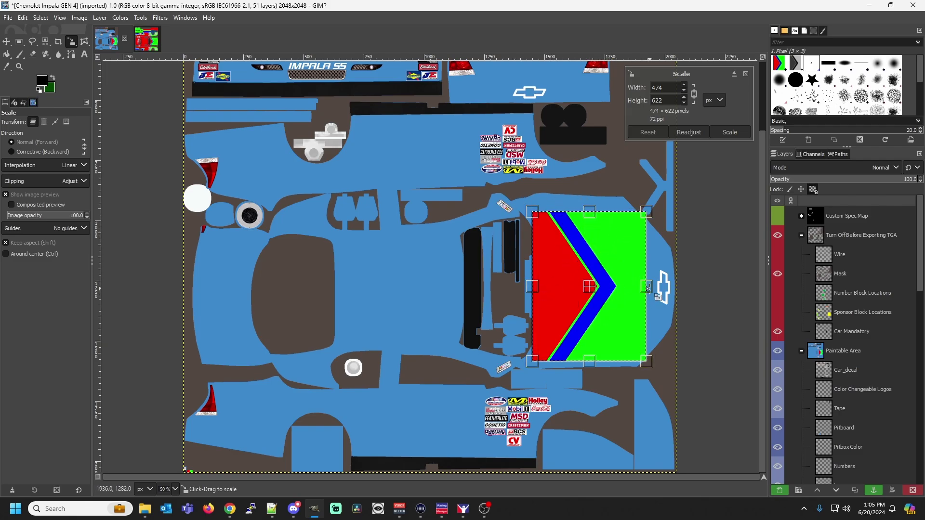
drag(645, 288, 661, 288)
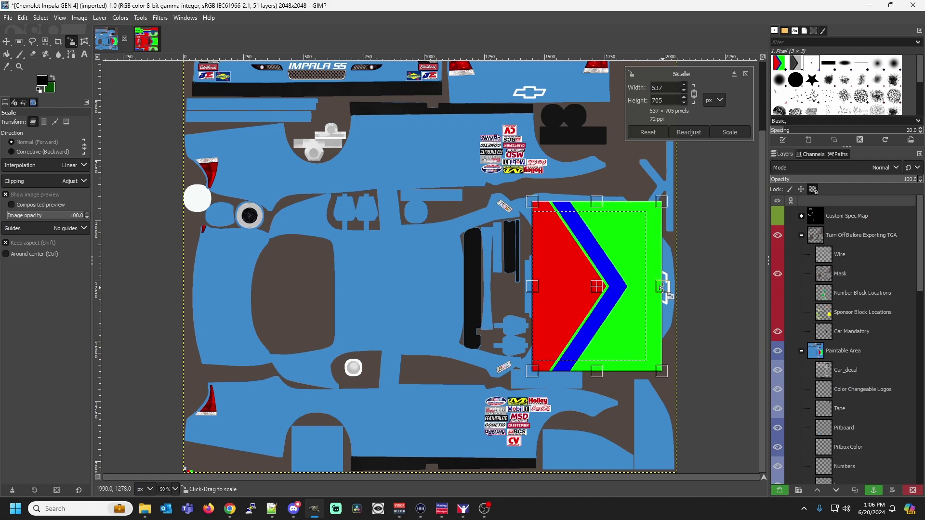
drag(662, 287, 664, 287)
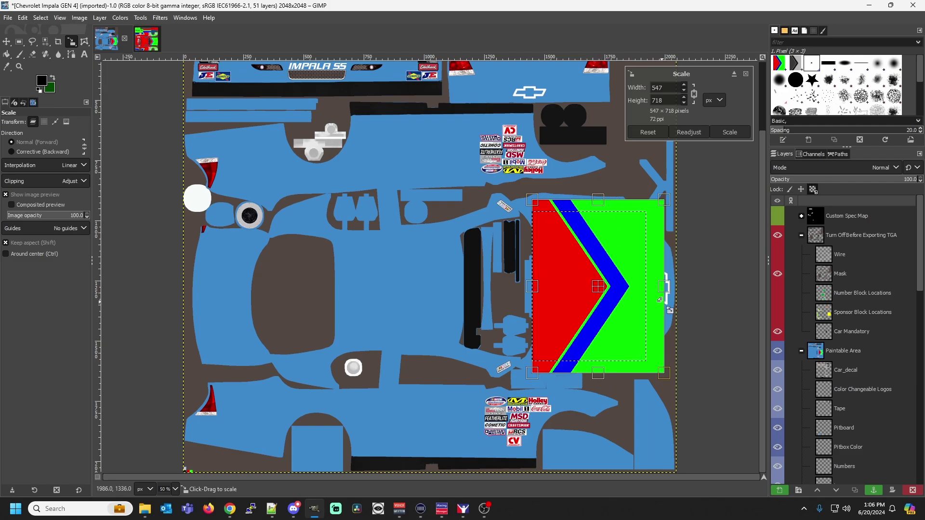
drag(664, 287, 673, 289)
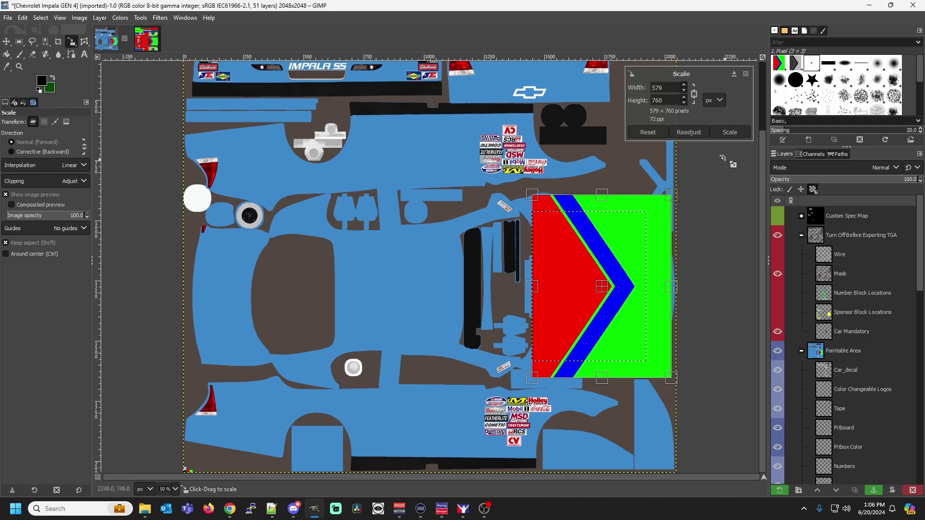
click(729, 133)
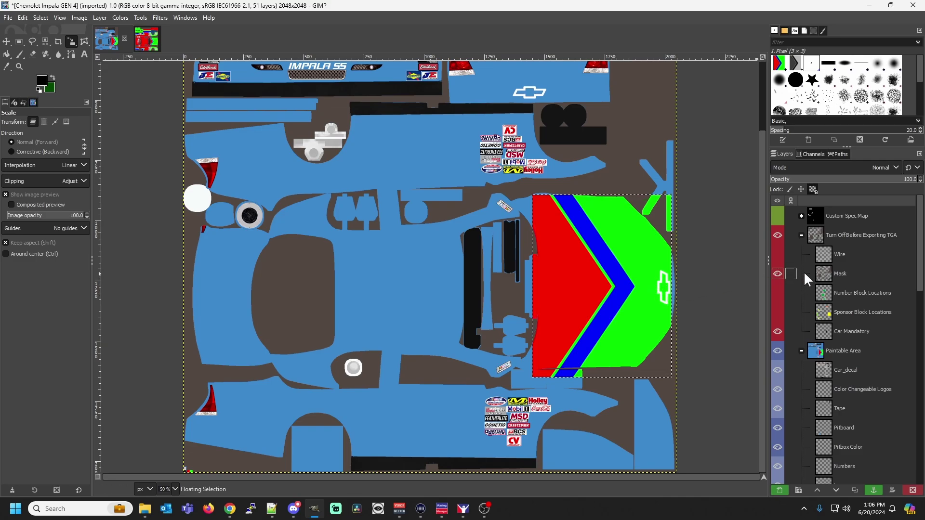
Nudge the enlarged stripe panel left against the wireframe, then anchor it onto the Monte carlo layer.
click(777, 254)
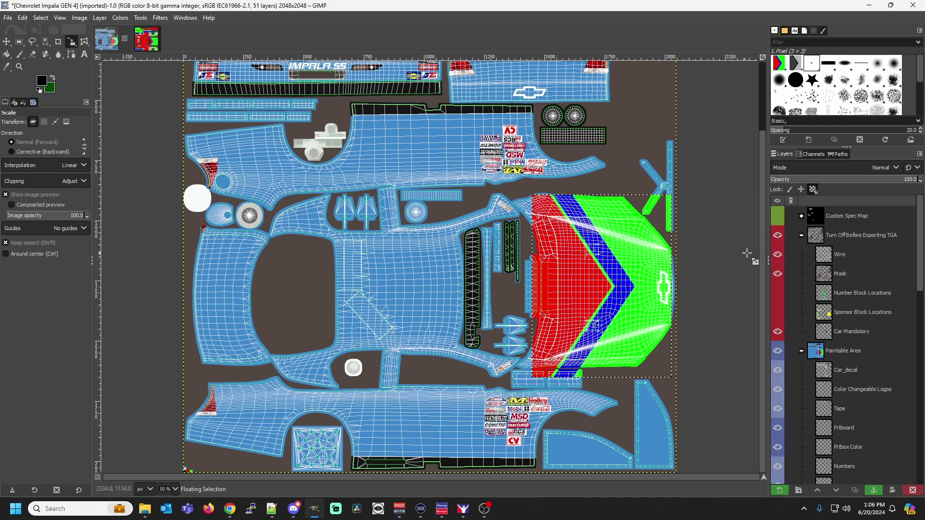
click(7, 42)
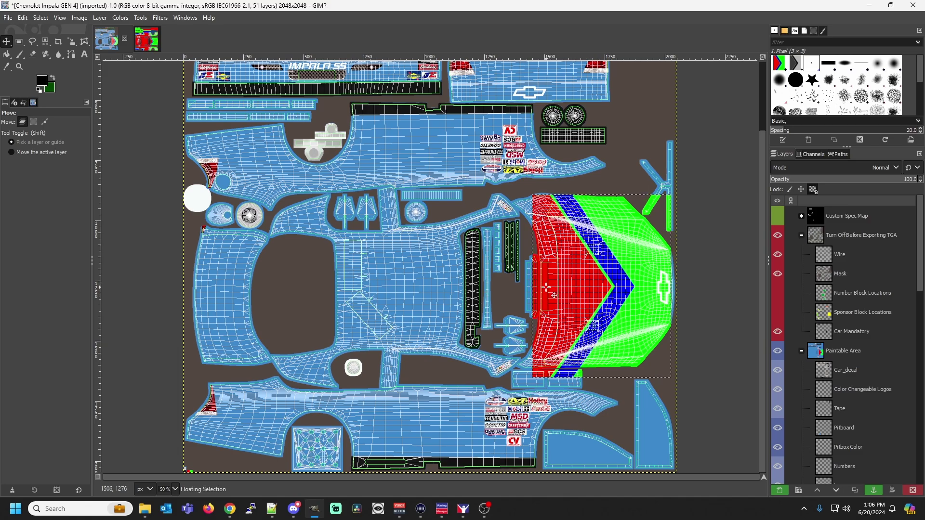
key(Left)
key(Left)
key(Left)
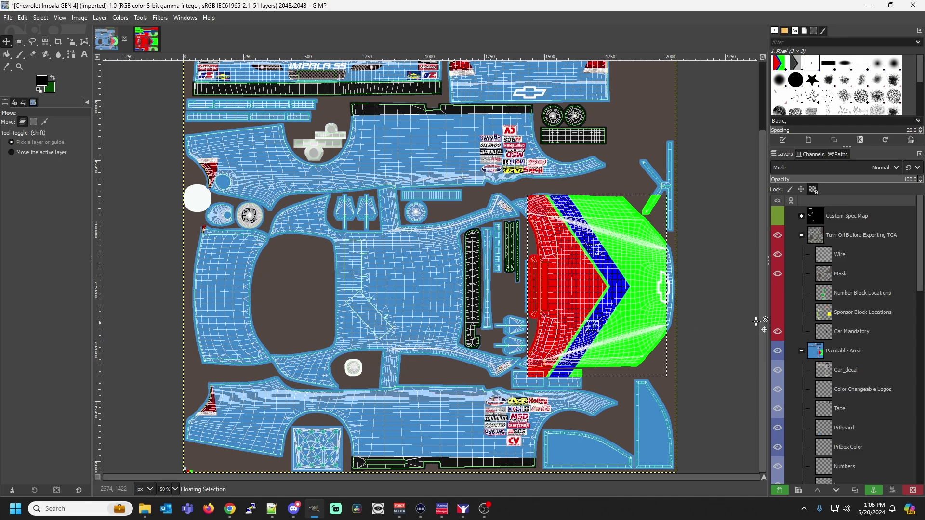
click(777, 253)
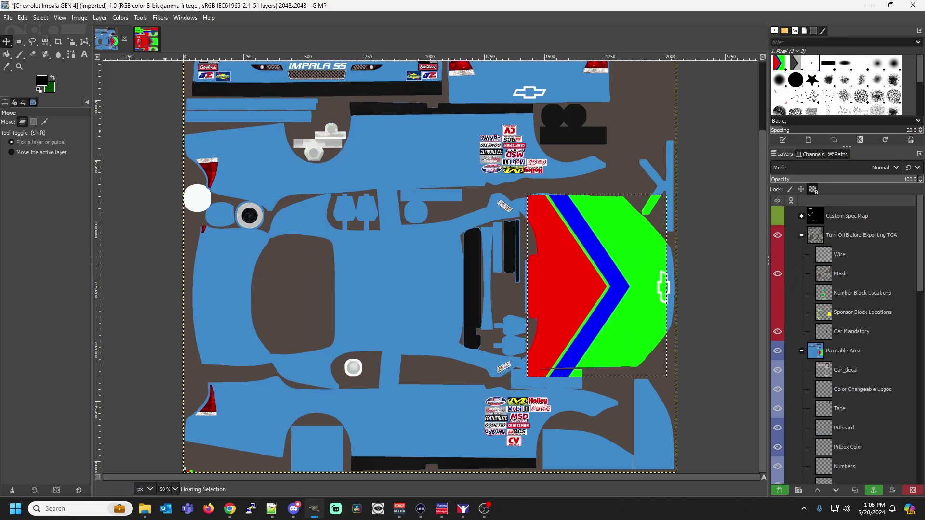
click(19, 41)
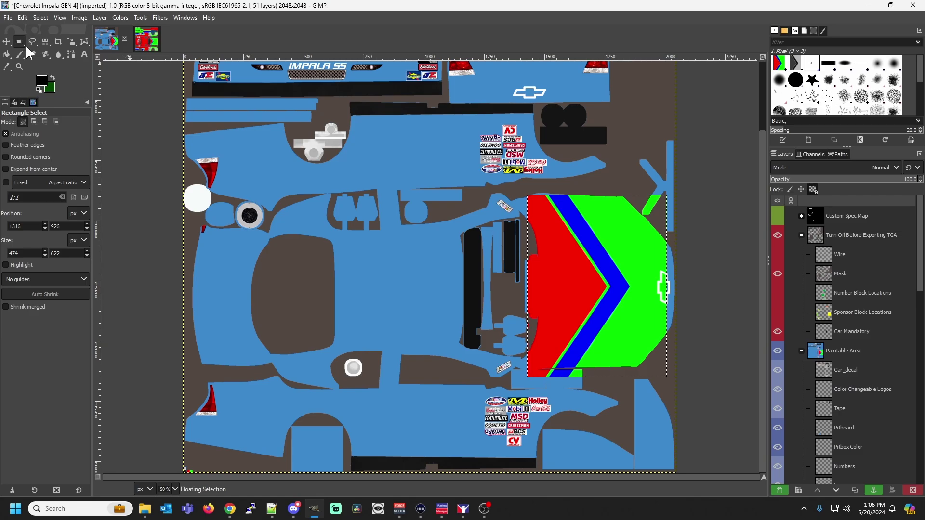
click(234, 270)
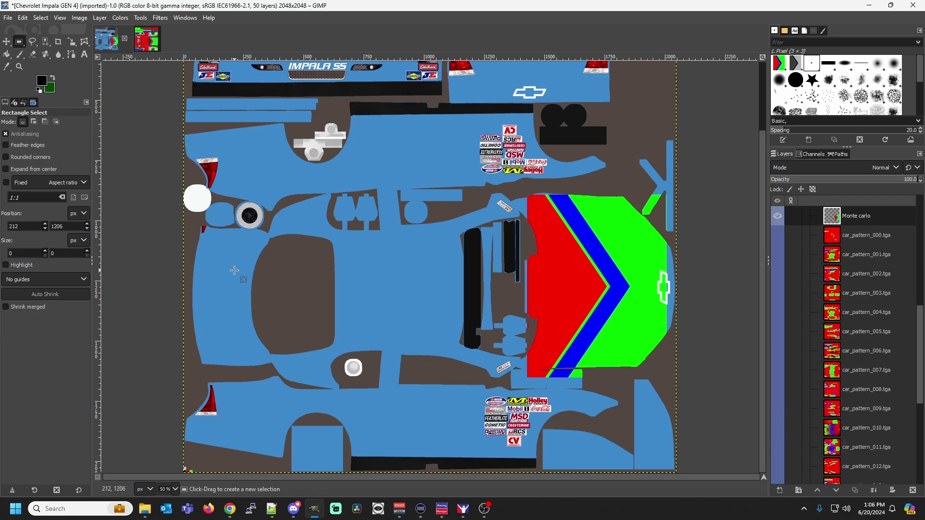
In Export Image, browse to Documents > iRacing > paint > stockcars2 chevy gen4cup.
click(9, 18)
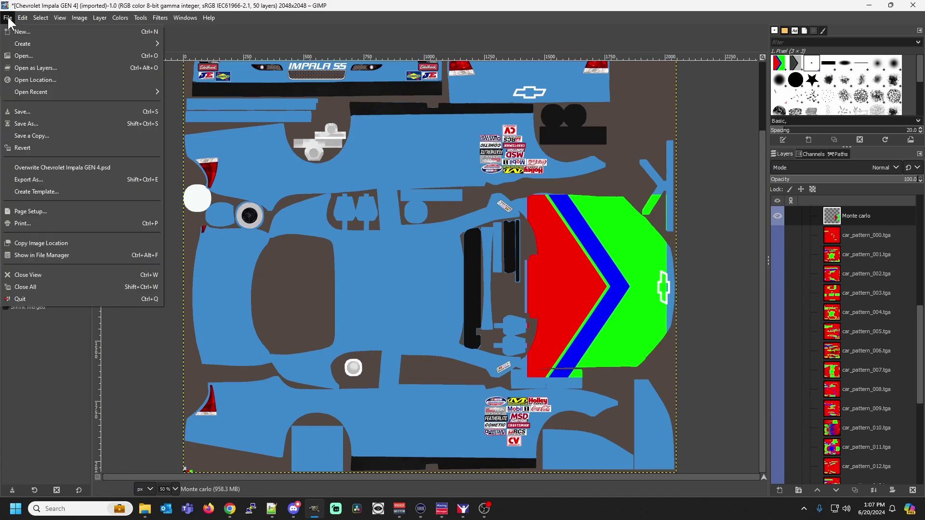
click(53, 179)
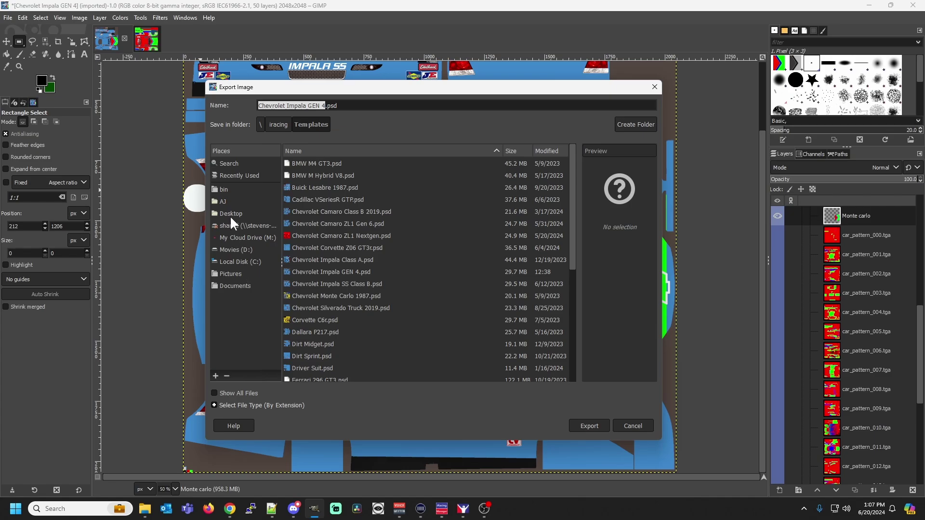
click(222, 200)
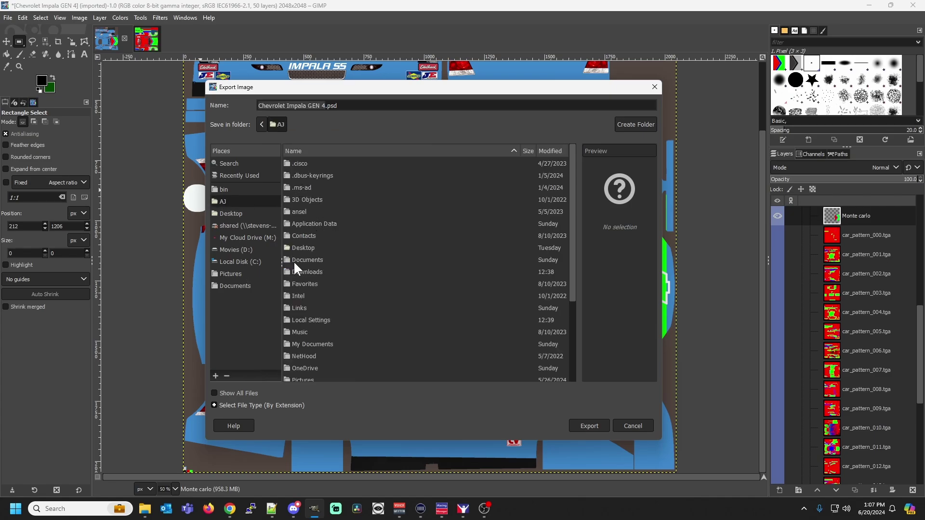
double_click(293, 260)
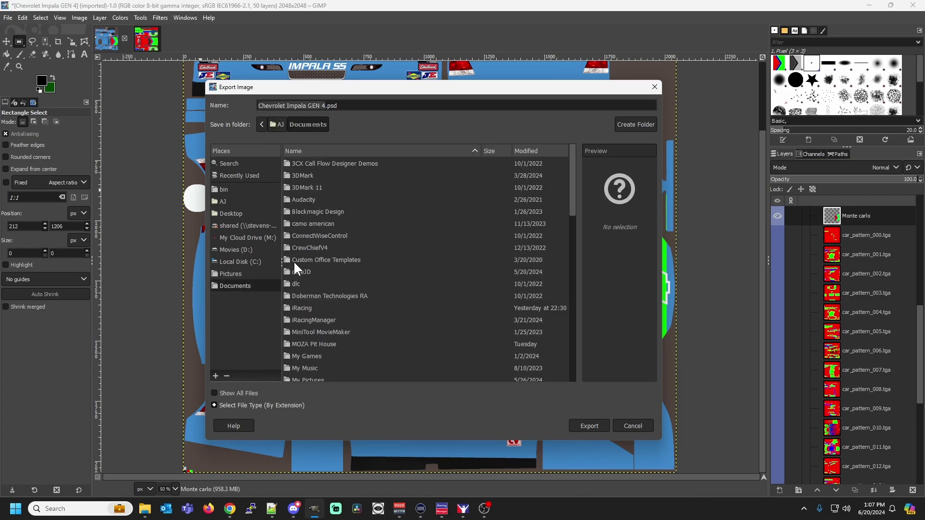
double_click(291, 307)
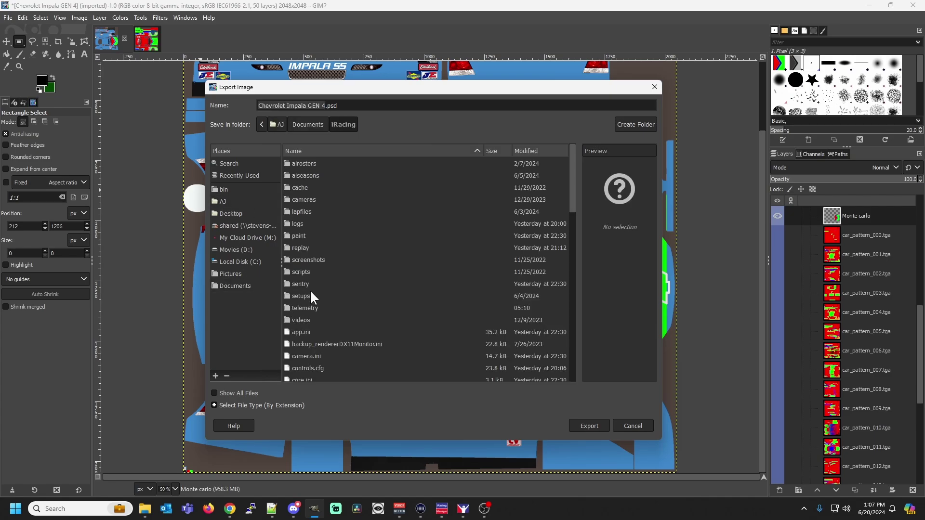
double_click(298, 235)
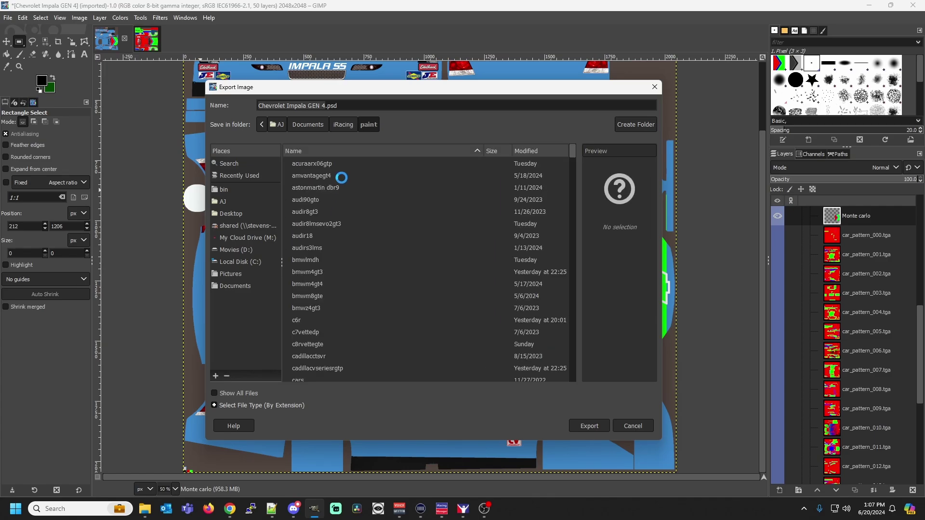
scroll(389, 227, down, 10)
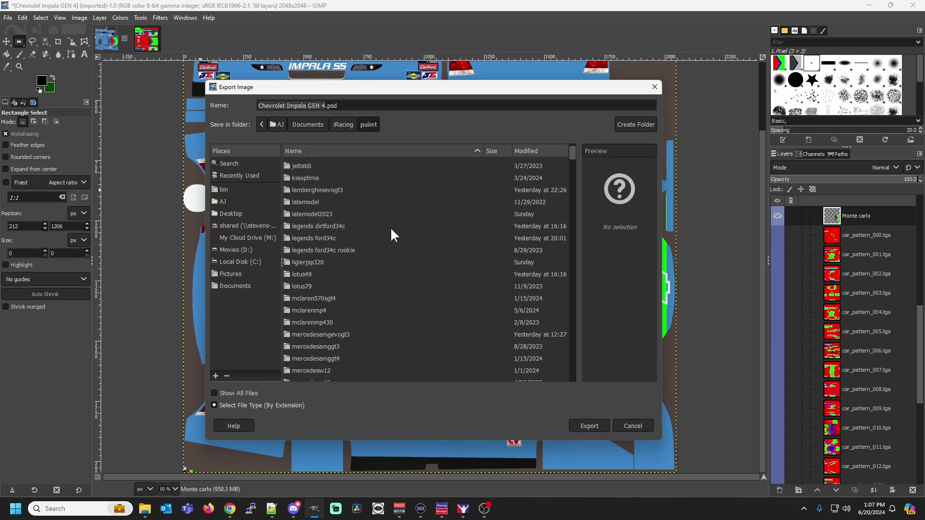
scroll(392, 230, down, 10)
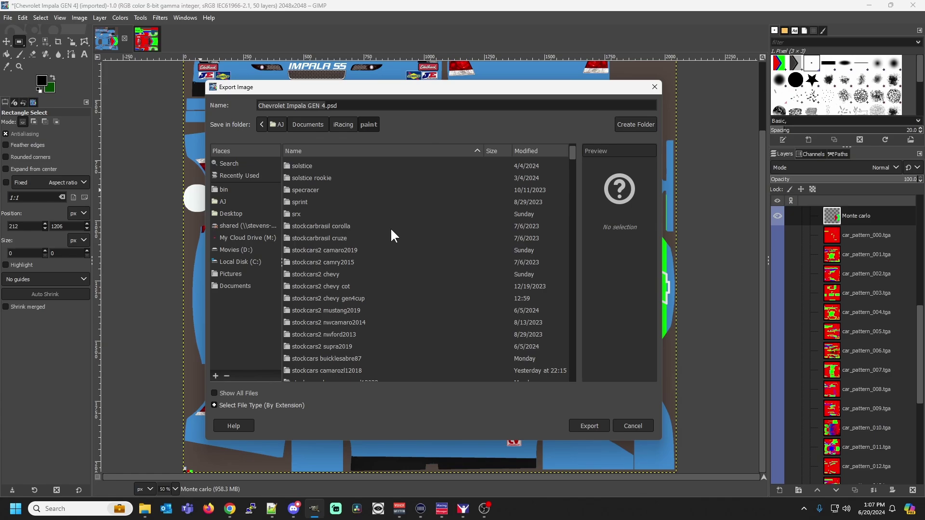
double_click(358, 297)
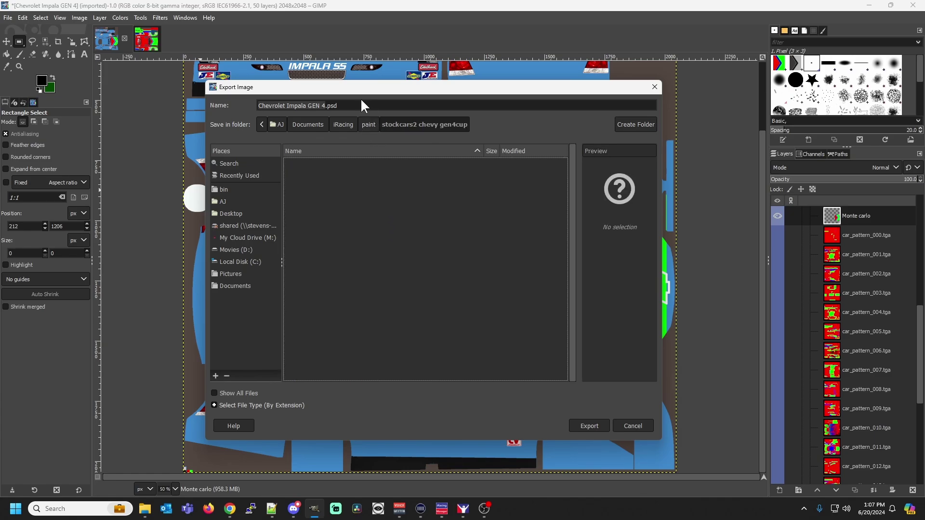
Name the file car_ plus the member number with a .tga extension and export with default TGA options.
drag(360, 105, 257, 105)
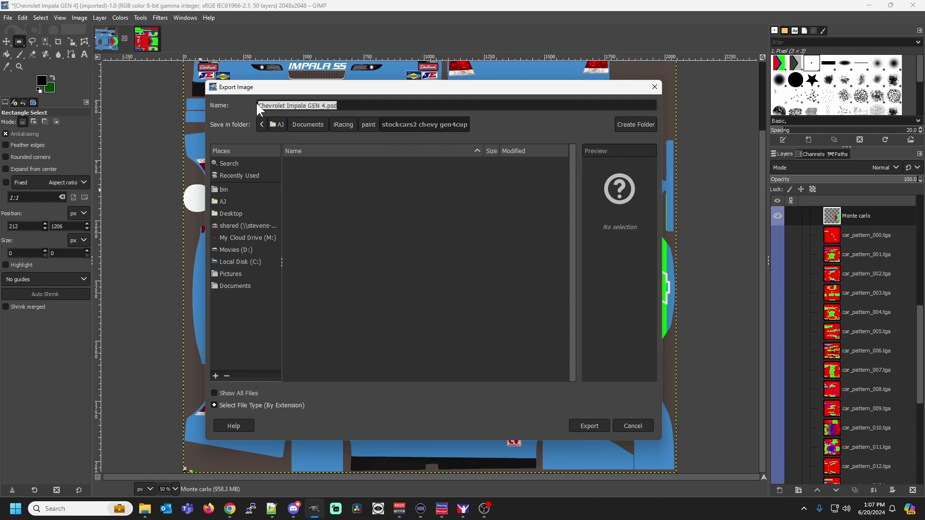
text(car_8)
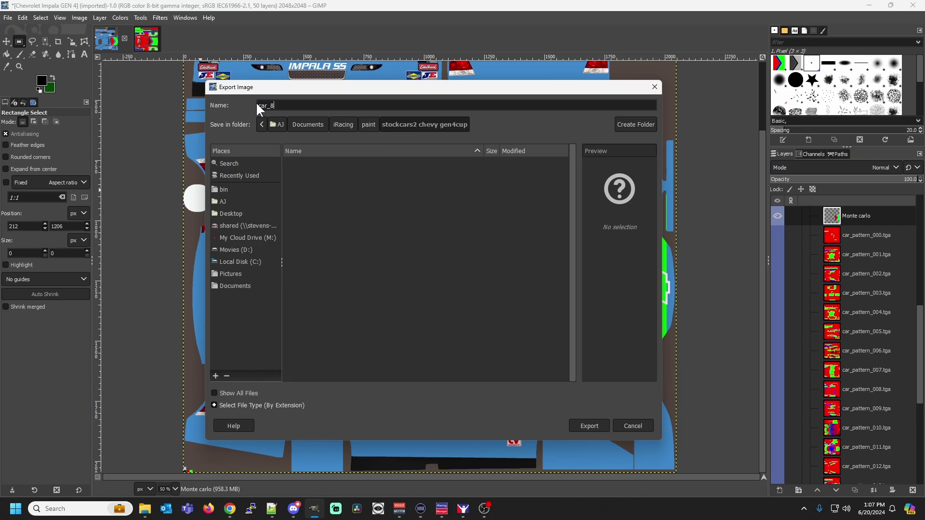
text(41680.tga)
click(588, 427)
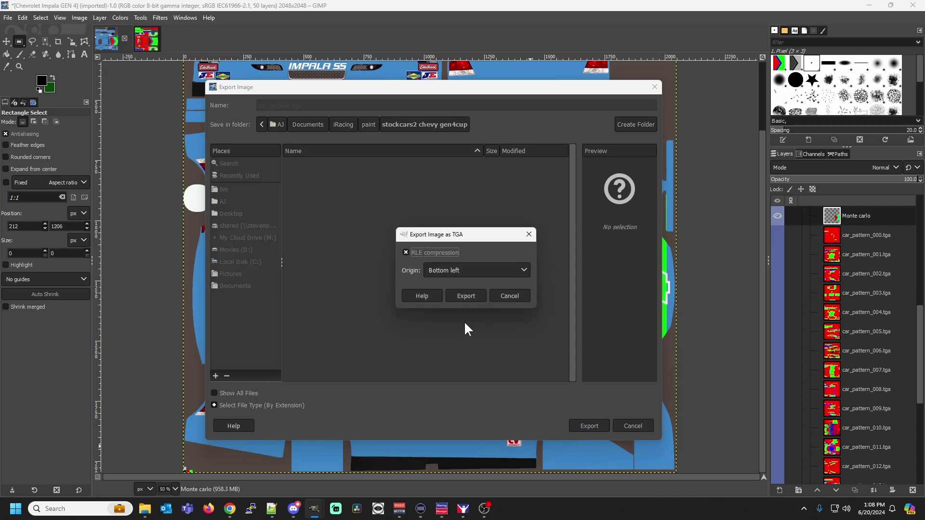
click(467, 297)
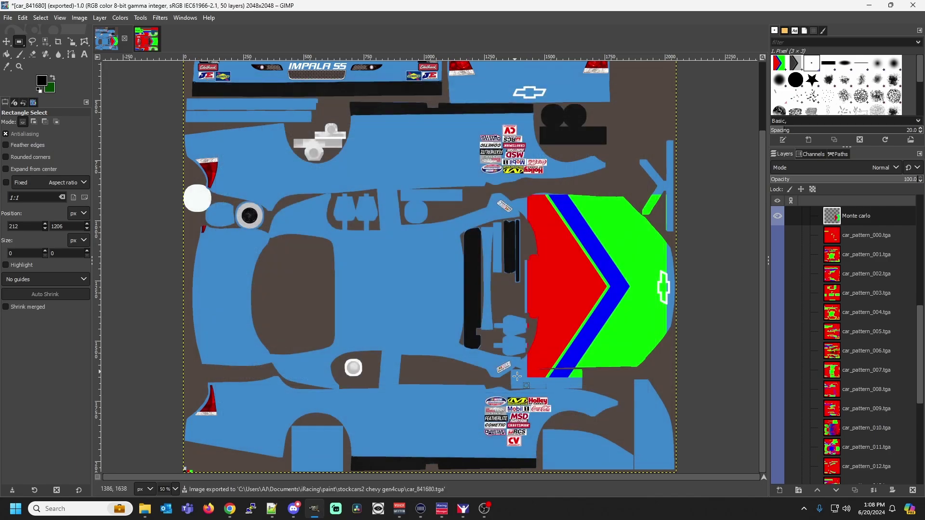
click(463, 508)
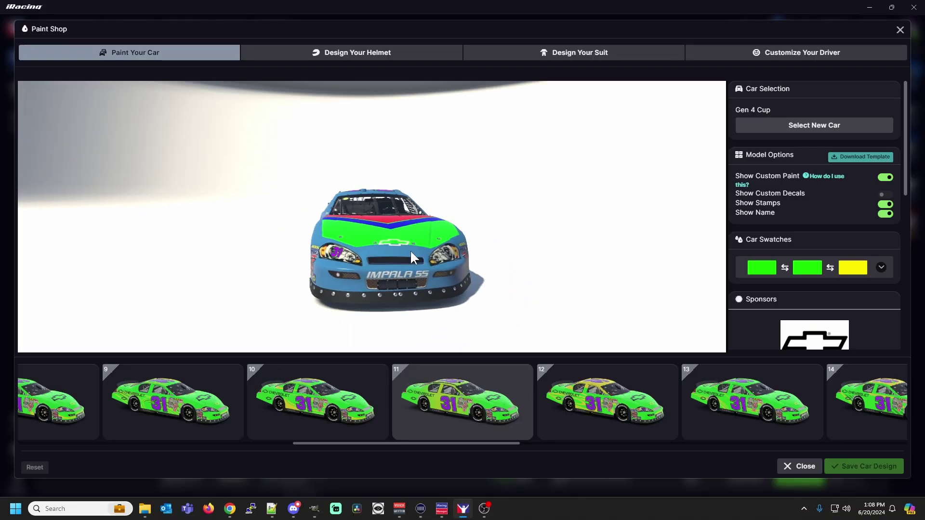
drag(337, 273, 524, 247)
scroll(474, 266, up, 5)
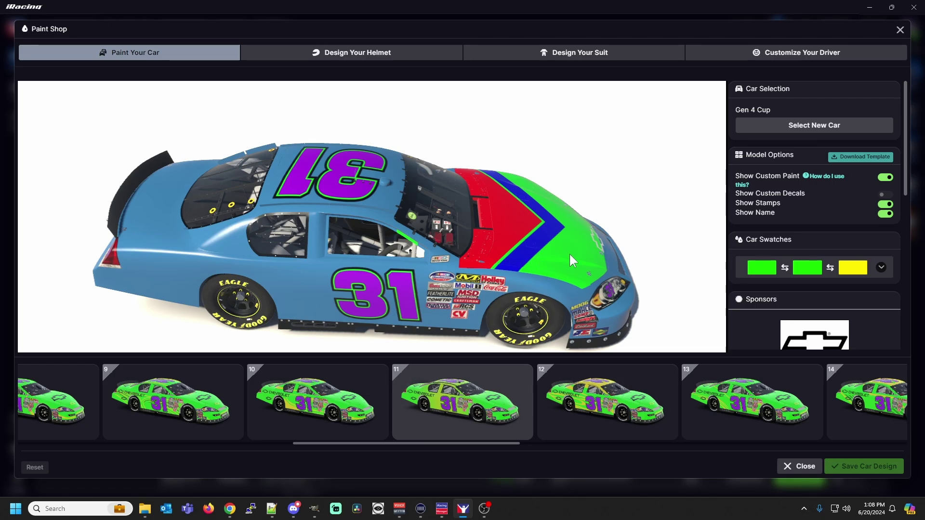
drag(578, 270, 563, 250)
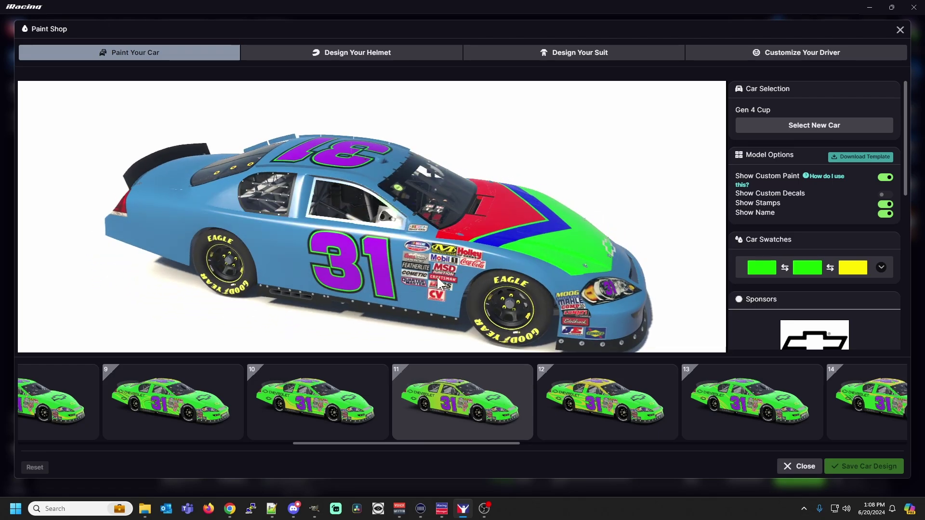
drag(430, 294, 517, 270)
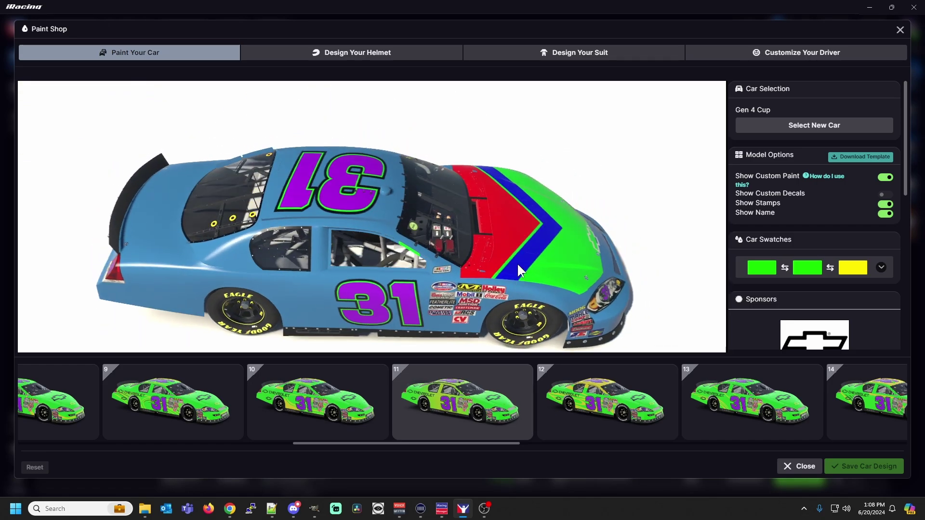
click(314, 513)
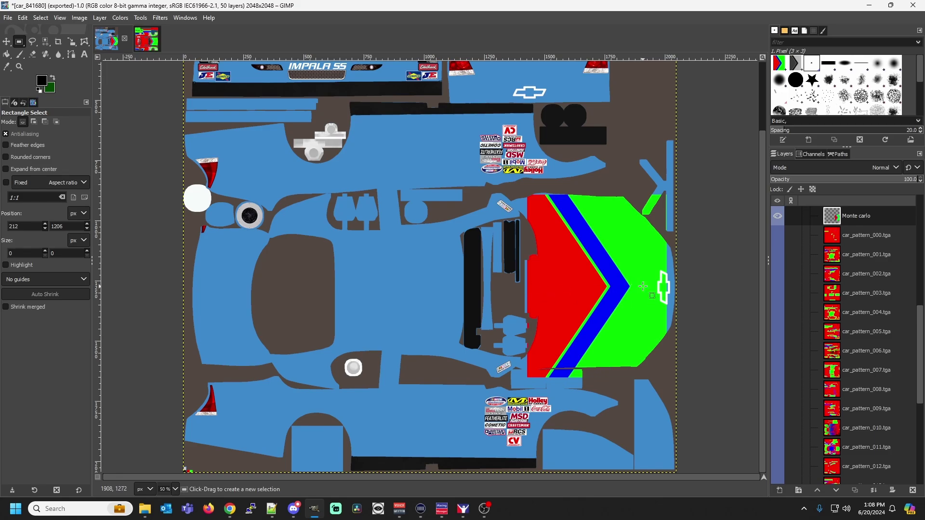
Copy a section of the lower hood stripe and move the pasted copy onto the decal side panel.
drag(643, 286, 527, 368)
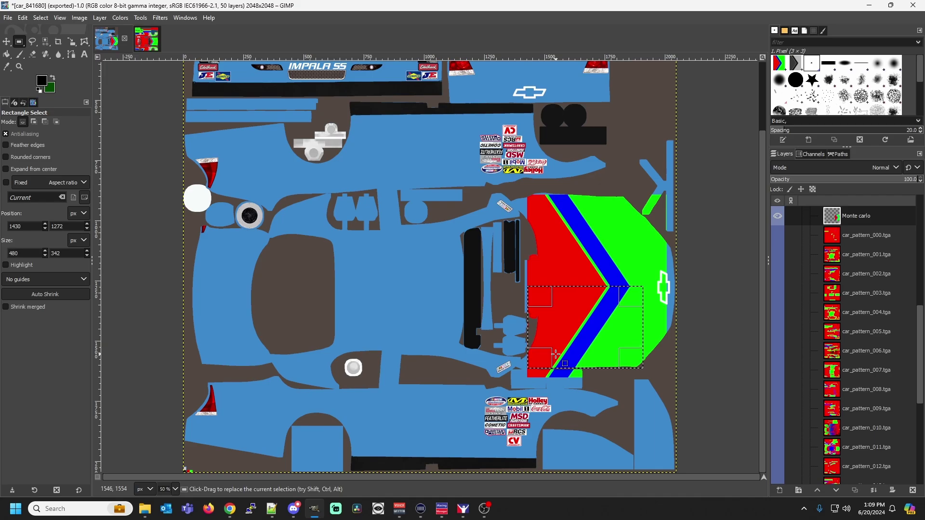
key(ctrl+c)
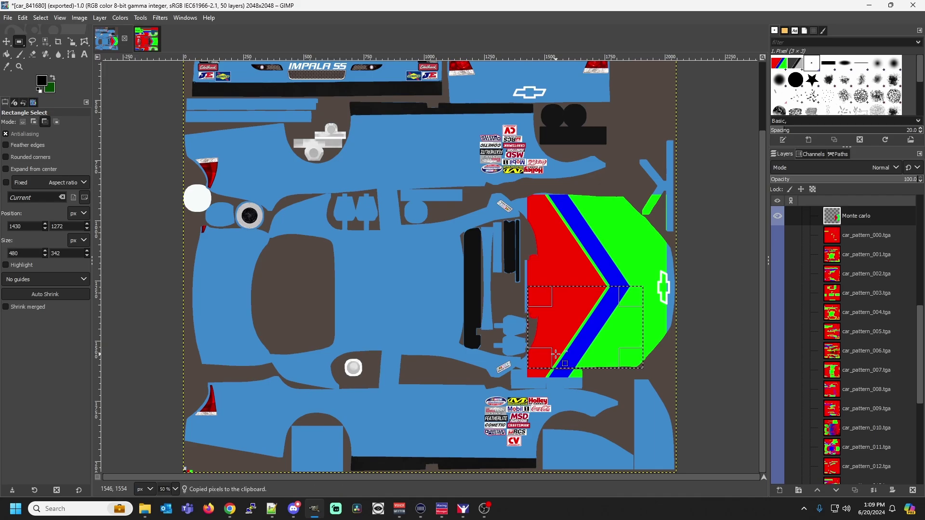
key(ctrl+v)
drag(599, 332, 529, 433)
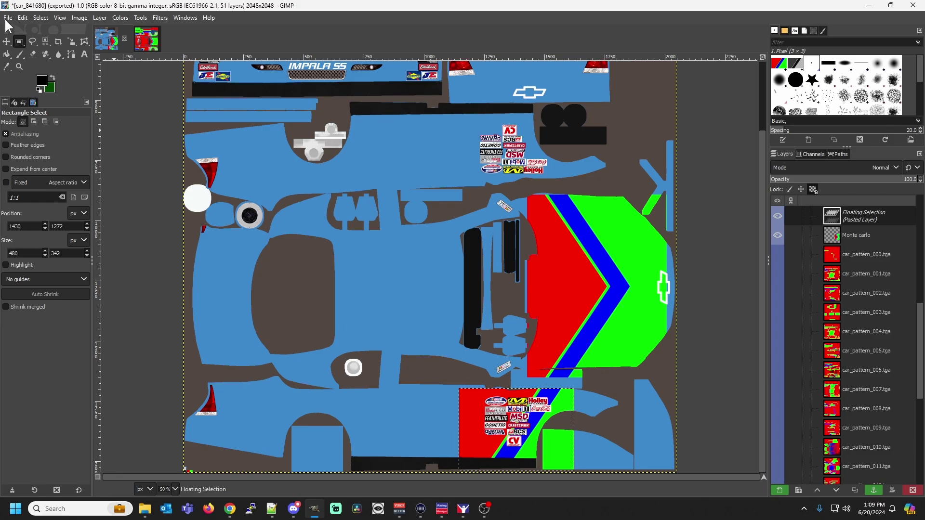
Re-export the texture to the same TGA file and switch to iRacing to check it.
click(10, 17)
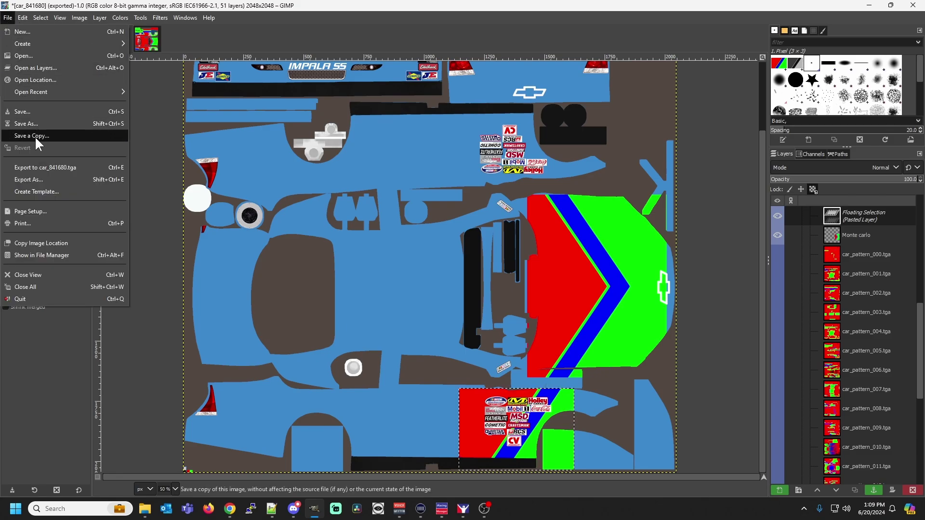
click(43, 168)
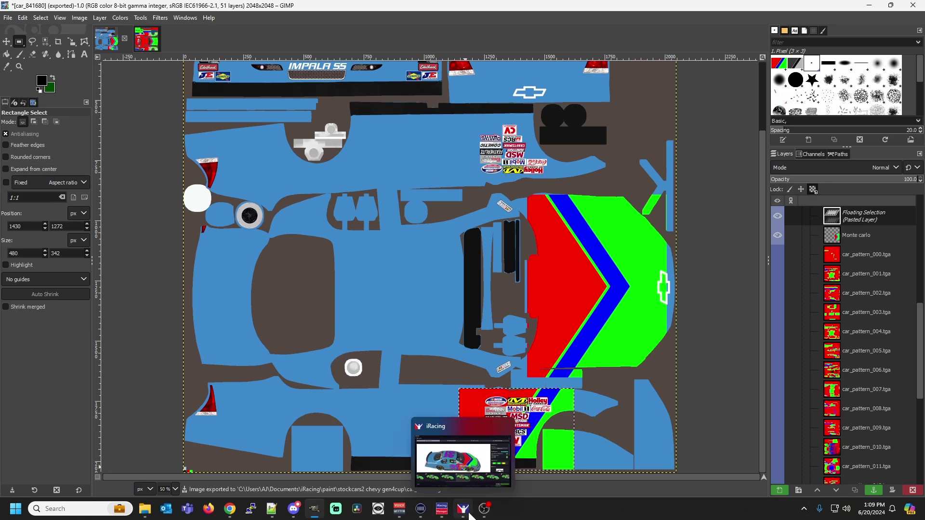
click(471, 476)
mouse_move(461, 270)
mouse_down()
mouse_move(442, 250)
mouse_move(472, 273)
mouse_up()
scroll(477, 274, down, 5)
scroll(580, 261, down, 3)
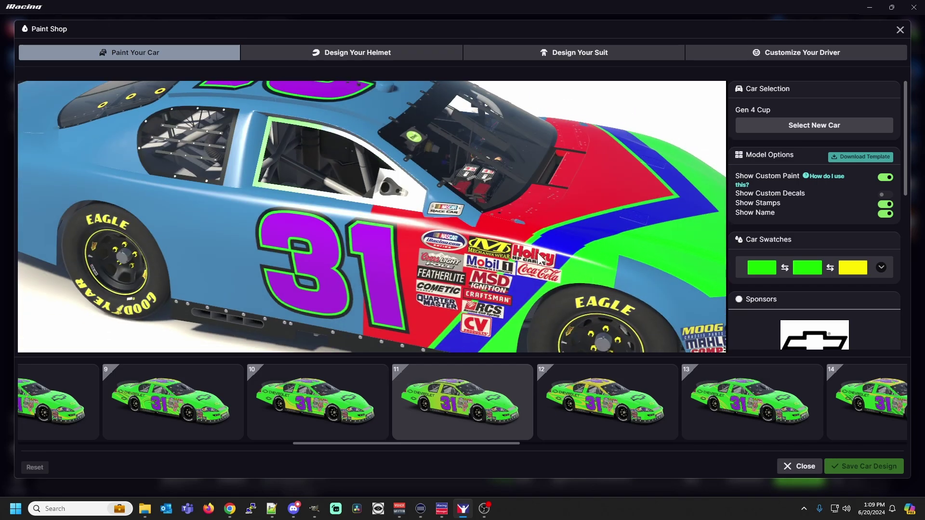
drag(563, 276, 588, 284)
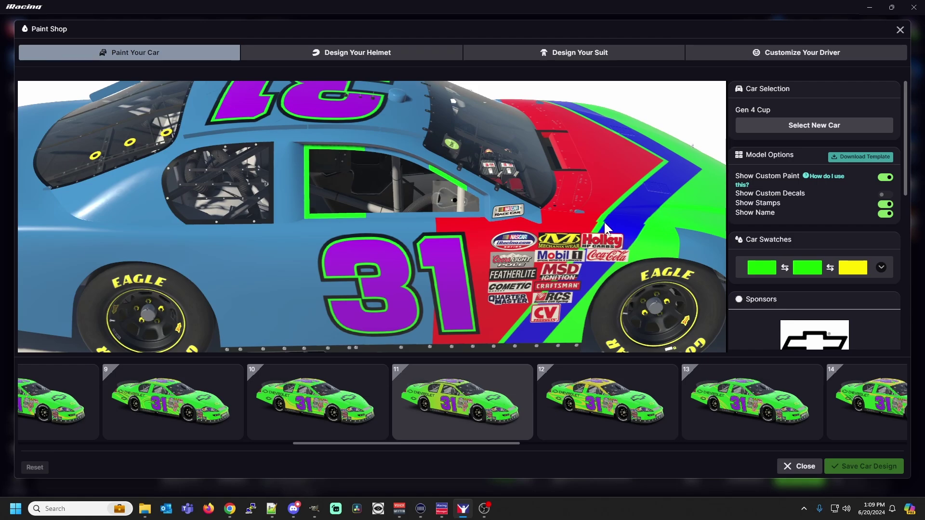
click(484, 508)
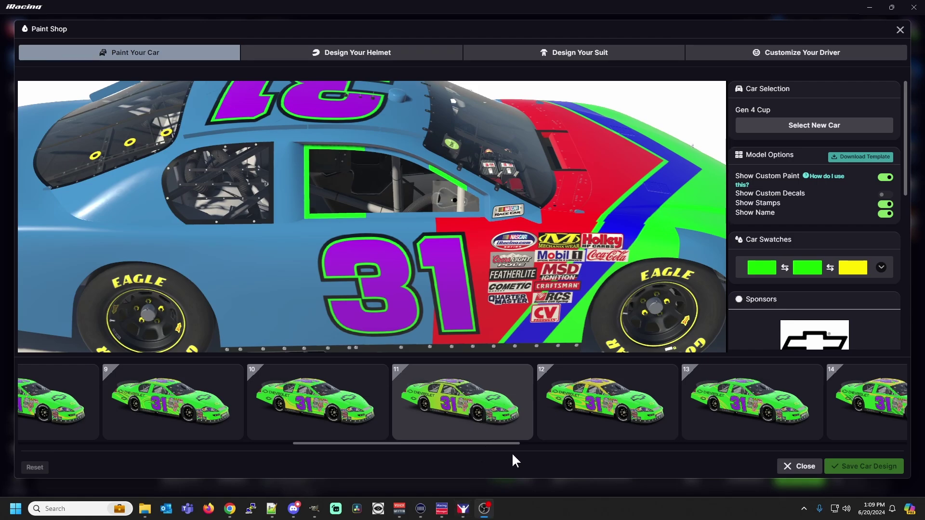
click(463, 509)
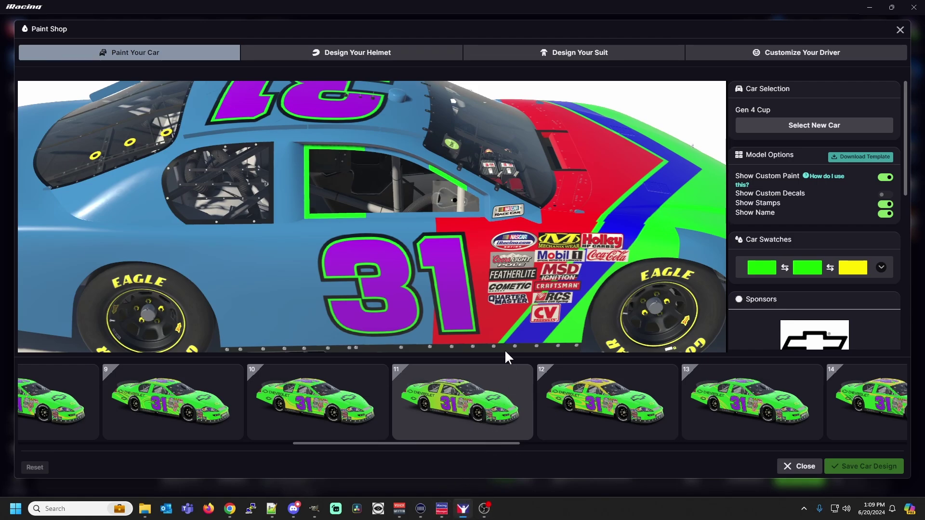
Re-export the texture twice to the member-number car TGA, previewing each in iRacing's Paint Shop.
click(314, 509)
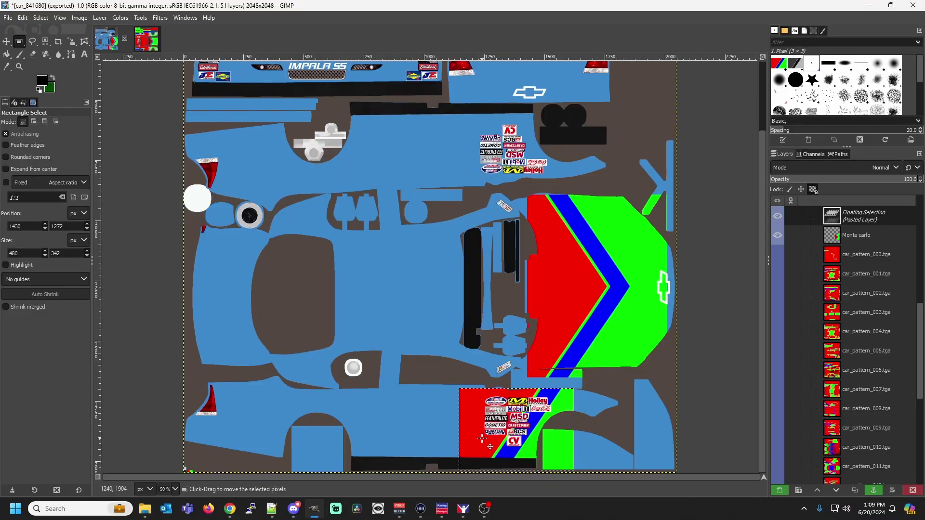
key(m)
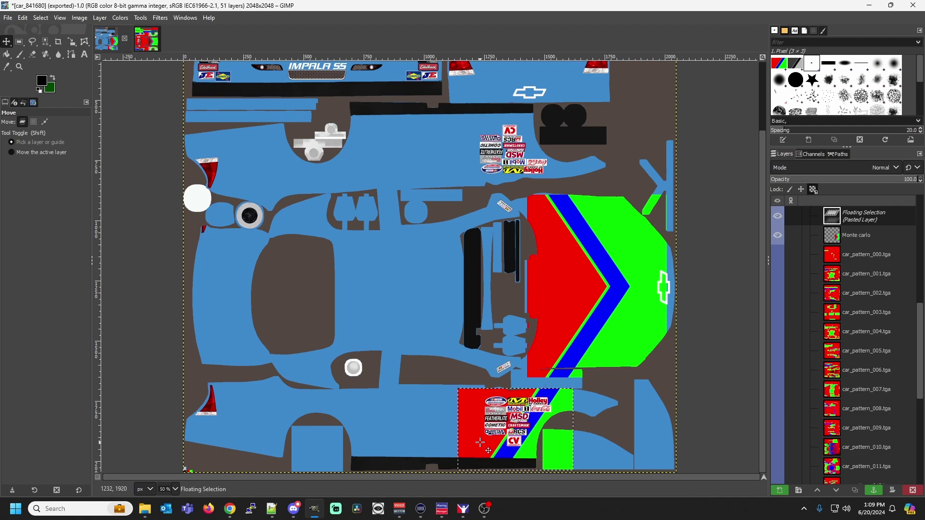
click(9, 18)
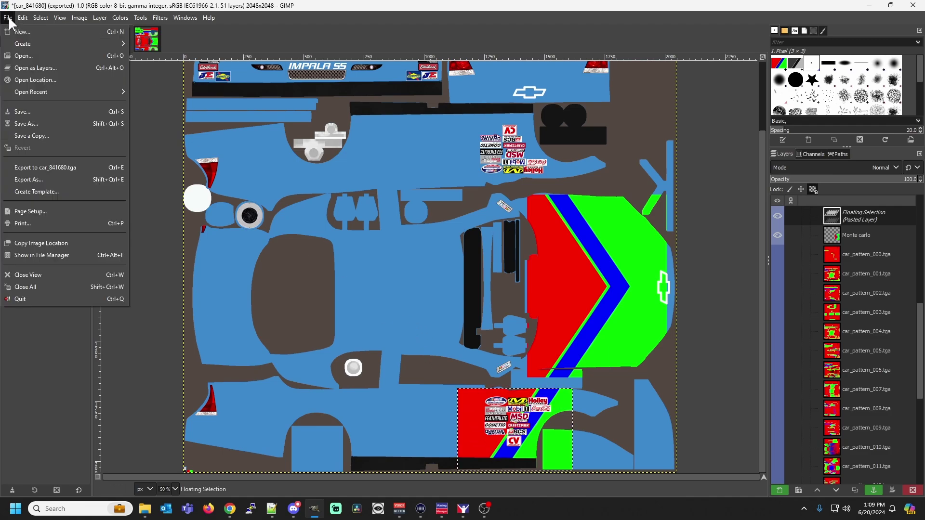
click(55, 167)
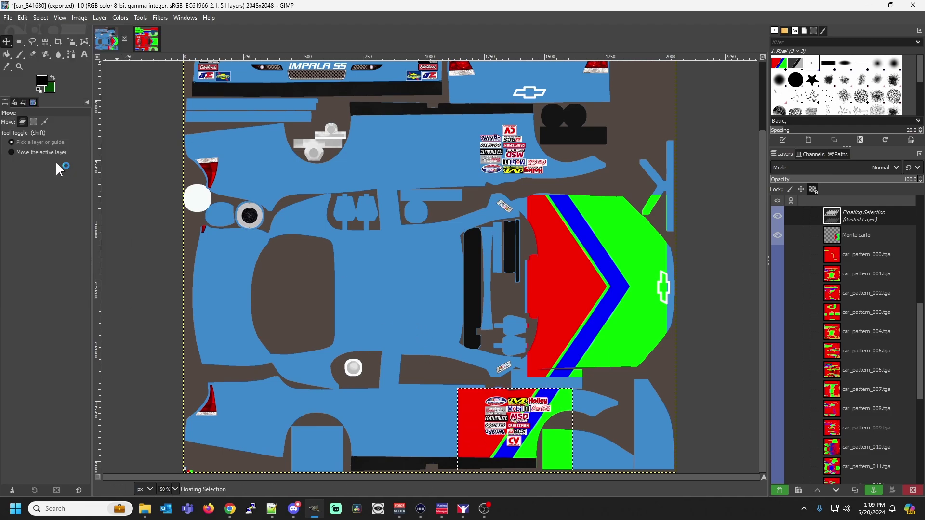
click(464, 509)
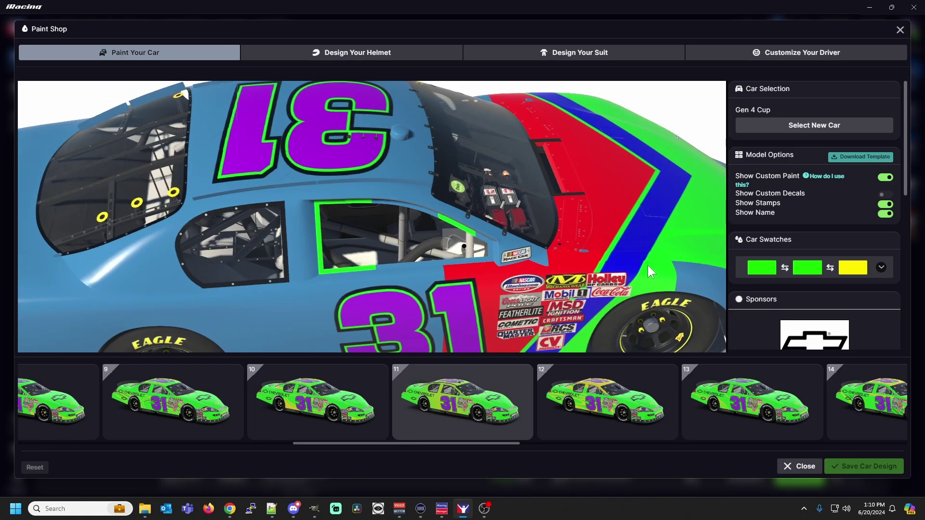
click(314, 509)
click(467, 441)
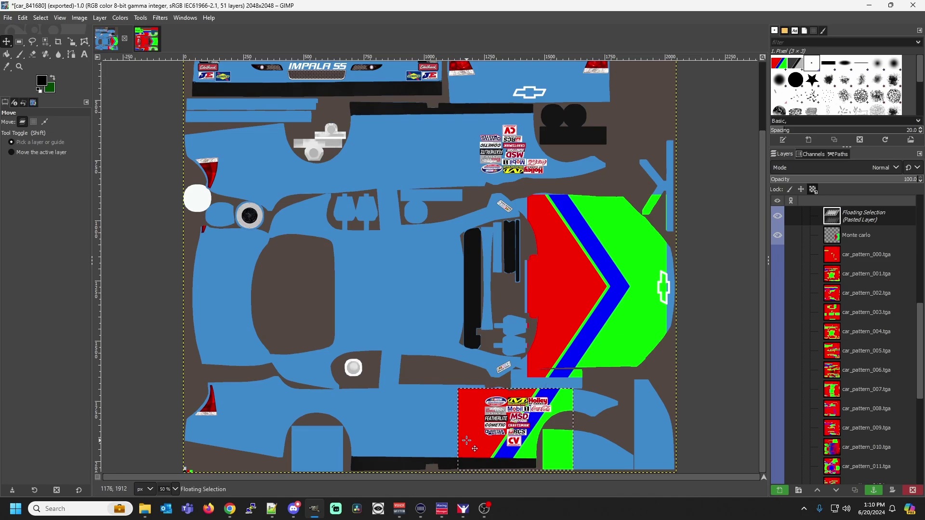
click(10, 17)
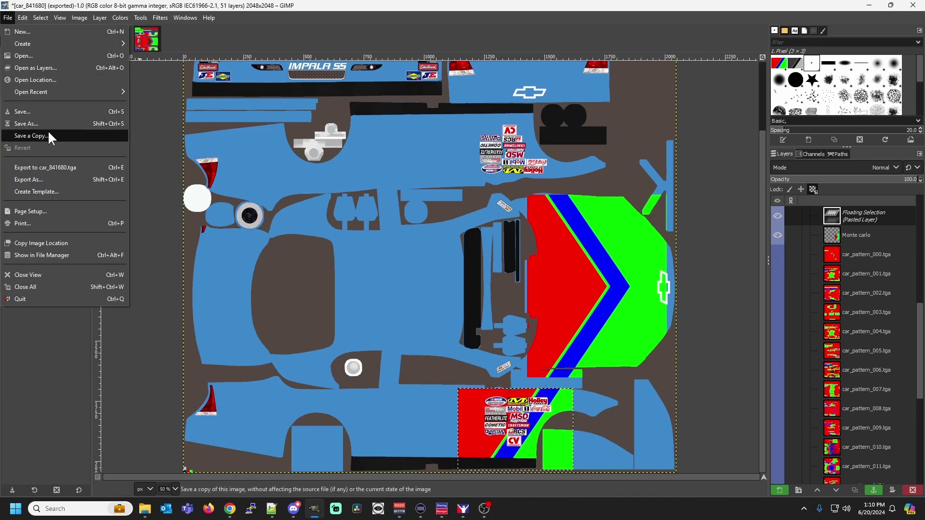
click(57, 167)
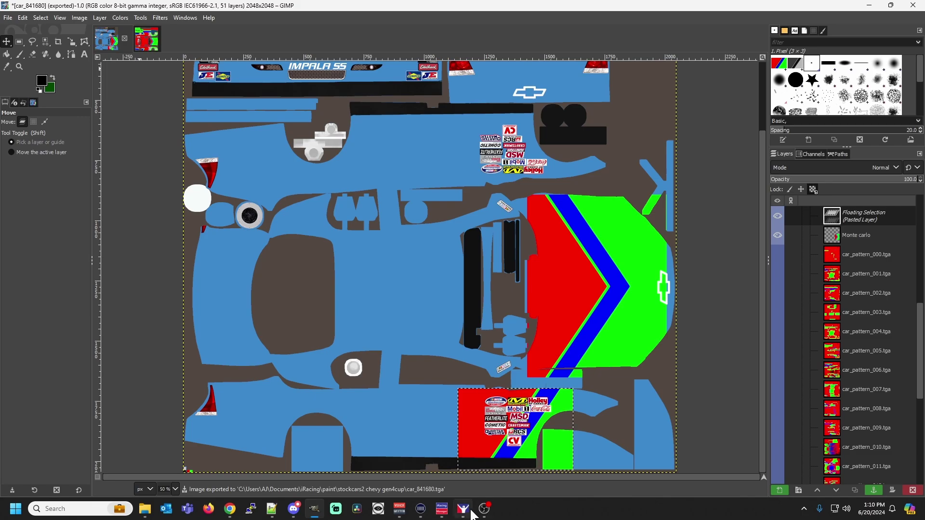
click(475, 422)
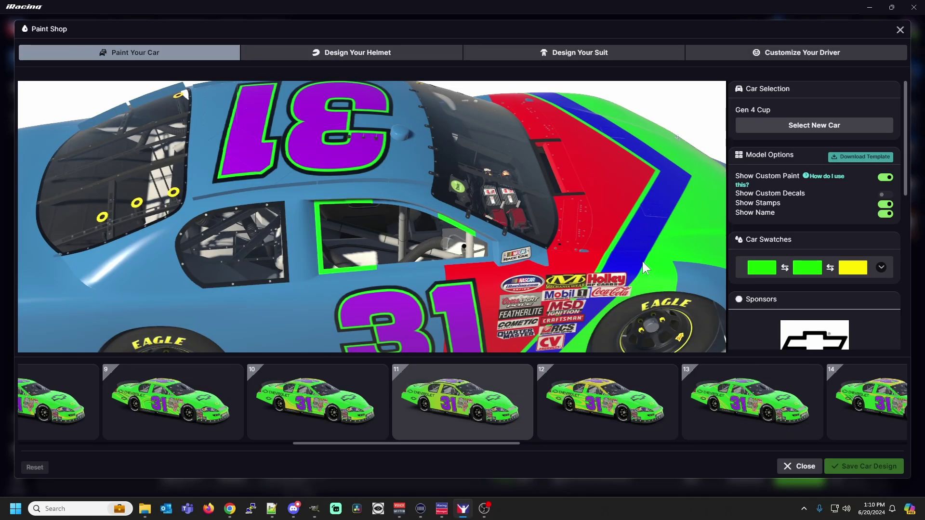
Rotate the iRacing preview to inspect the hood, pick Rectangle Select in GIMP, then return to Paint Shop.
drag(589, 265, 584, 216)
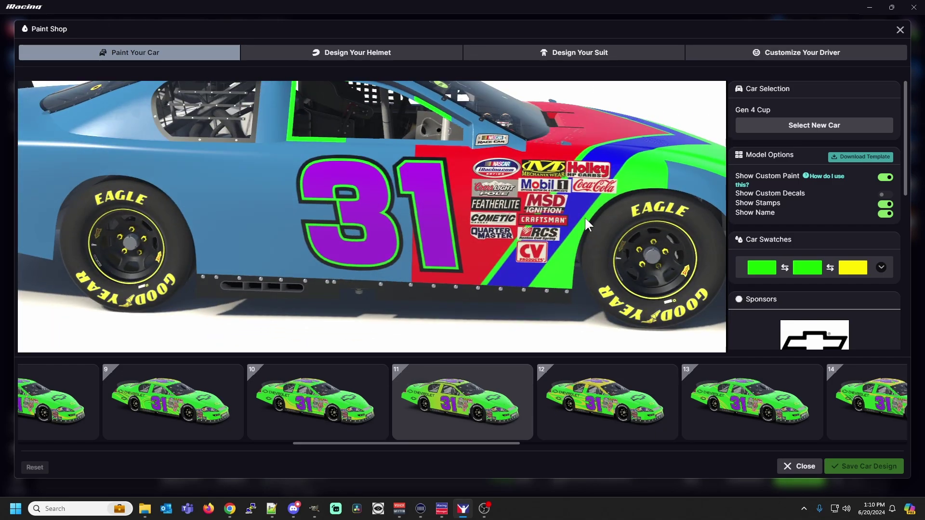
click(314, 509)
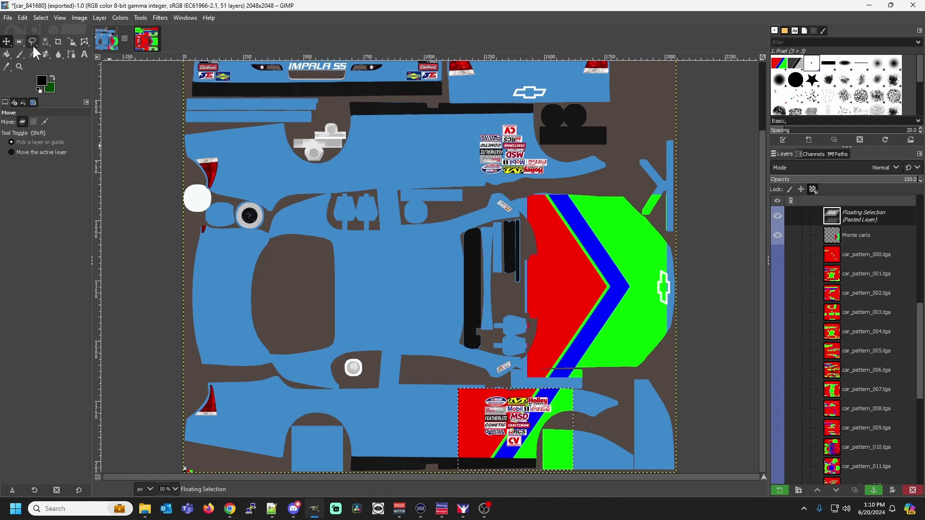
click(19, 42)
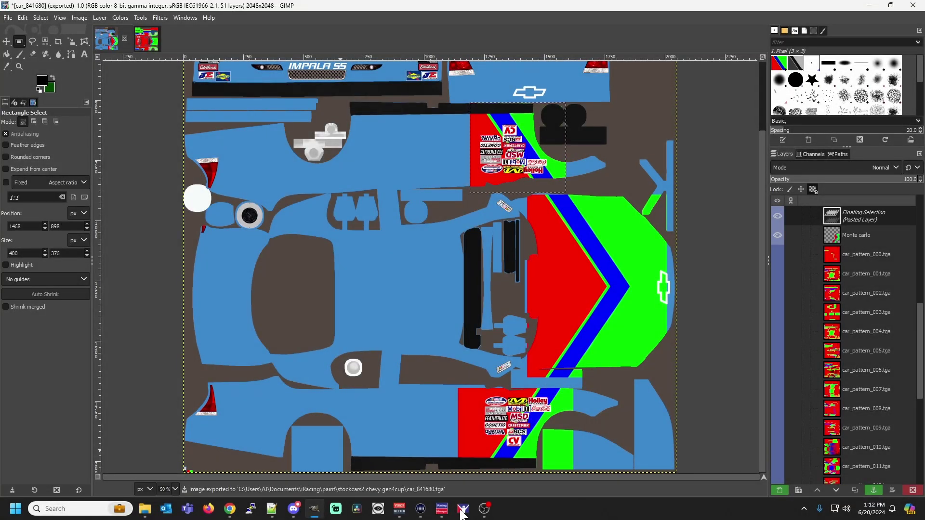
click(462, 512)
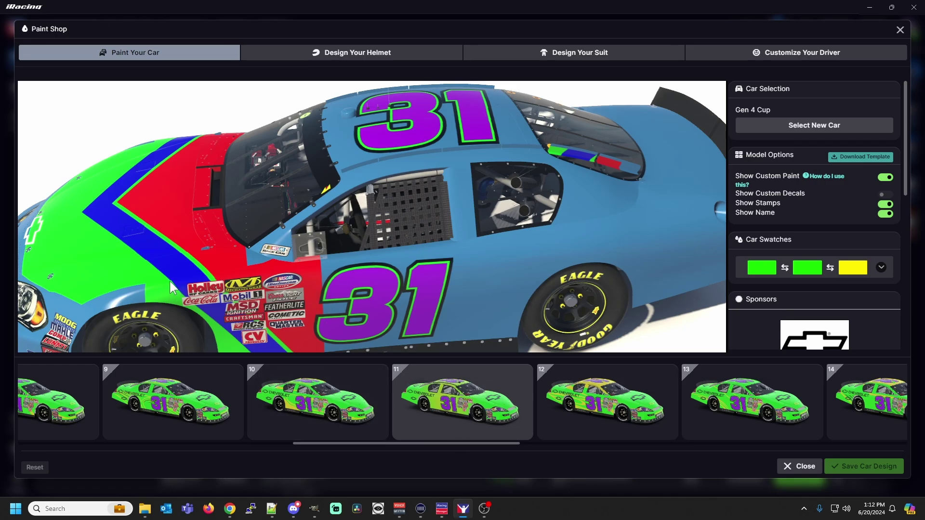
Rotate the iRacing preview to a low side-on view of the striped sponsor panel.
drag(207, 299, 180, 270)
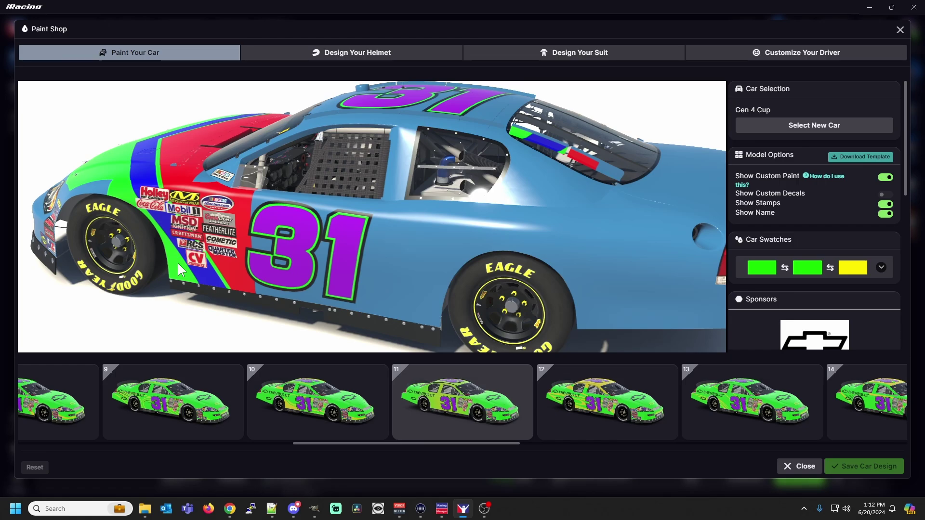
Bring the Chevrolet Monte Carlo 1987 template forward in GIMP to view its car_pattern_008 stripes.
click(318, 510)
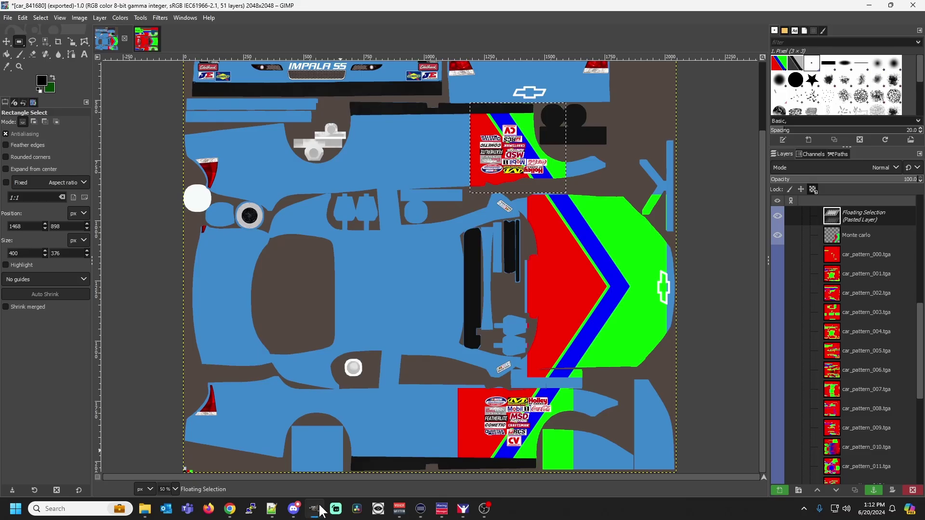
click(146, 43)
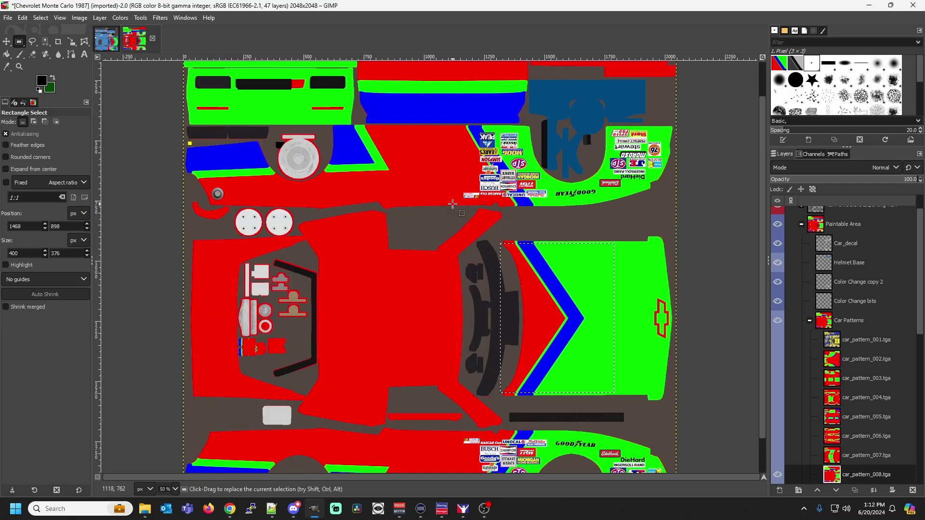
scroll(421, 198, up, 2)
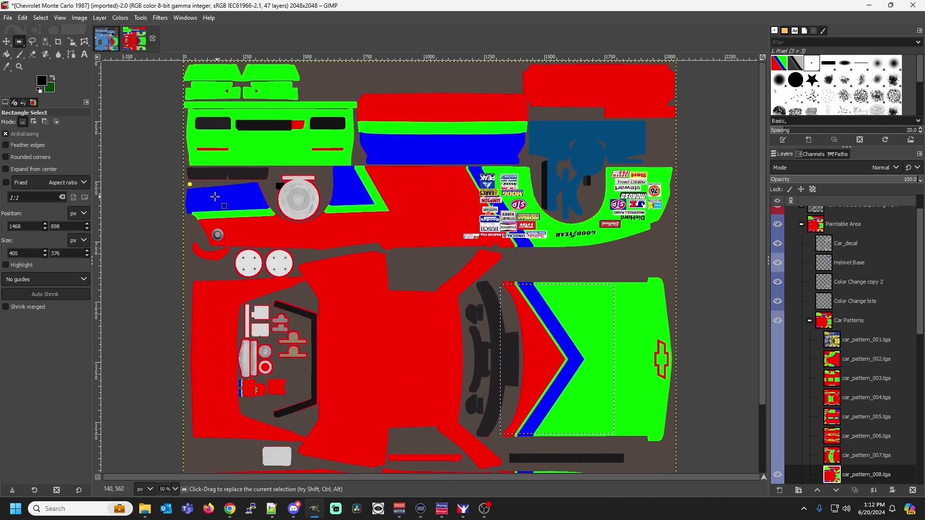
scroll(413, 280, down, 4)
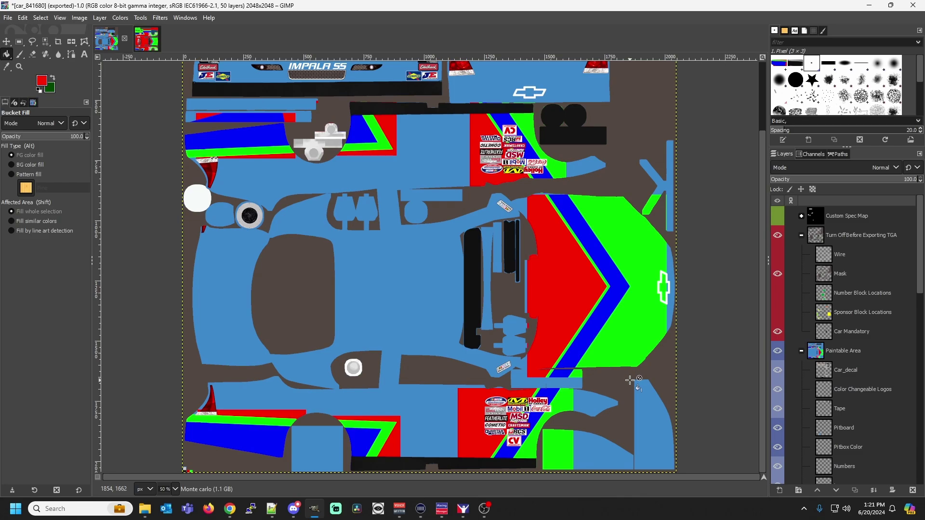
scroll(559, 403, up, 3)
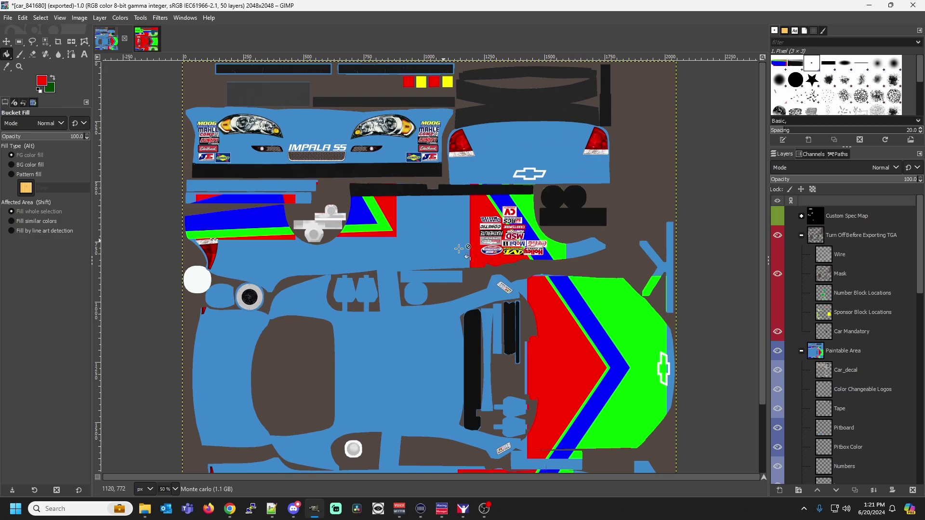
click(147, 43)
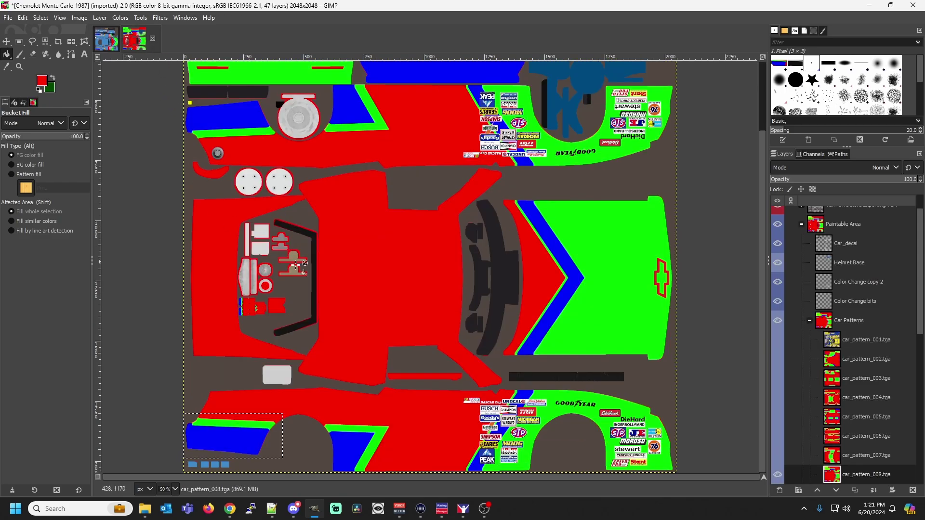
scroll(346, 282, up, 3)
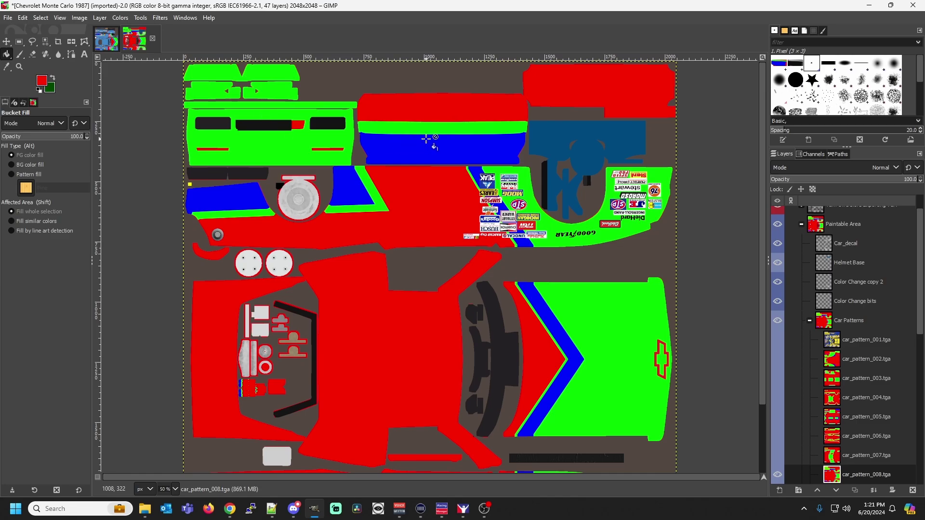
Return to the car_841680 Impala texture and pick the Flip transform tool.
click(106, 41)
scroll(360, 303, down, 3)
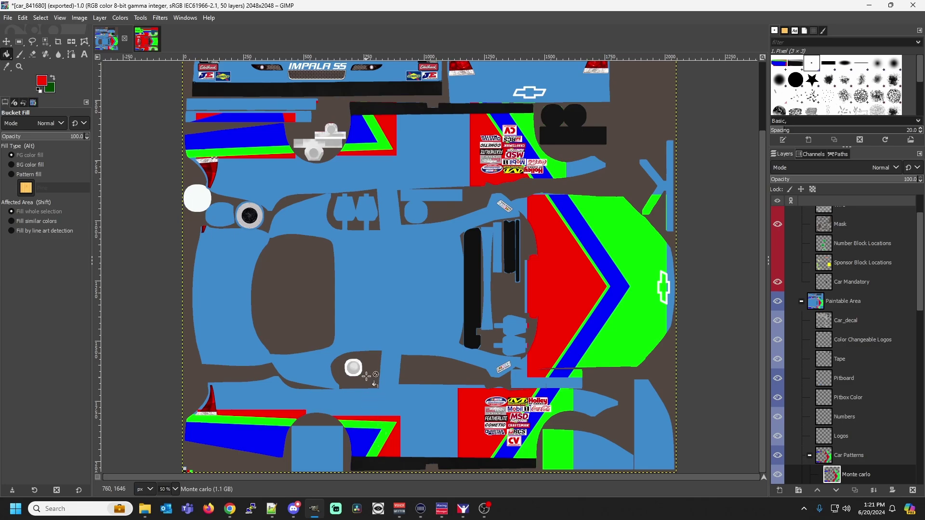
drag(74, 38, 103, 90)
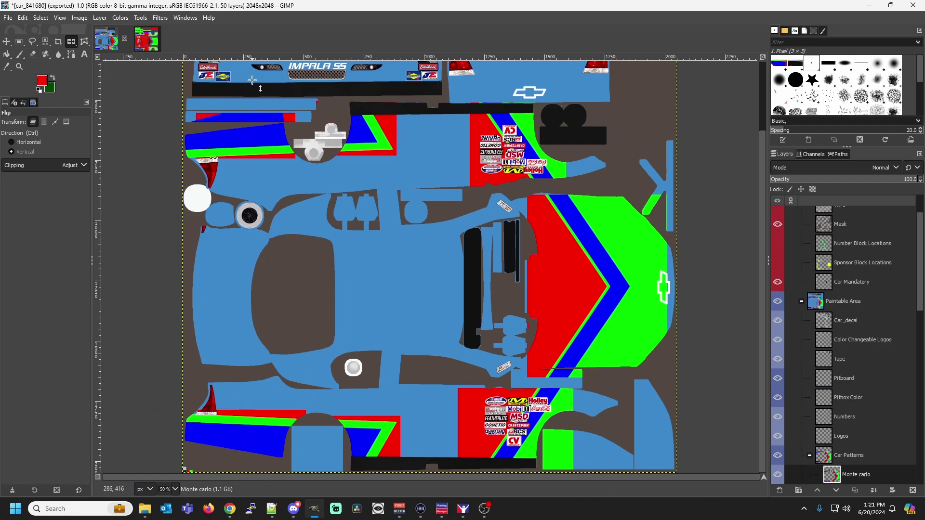
scroll(421, 230, up, 3)
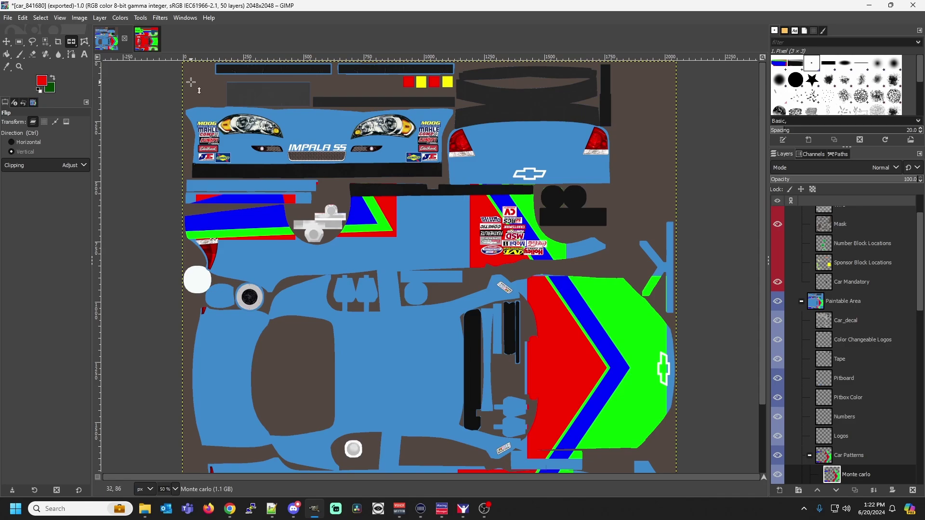
Orbit the iRacing preview around both flanks and the rear to inspect the lower side stripes.
click(463, 513)
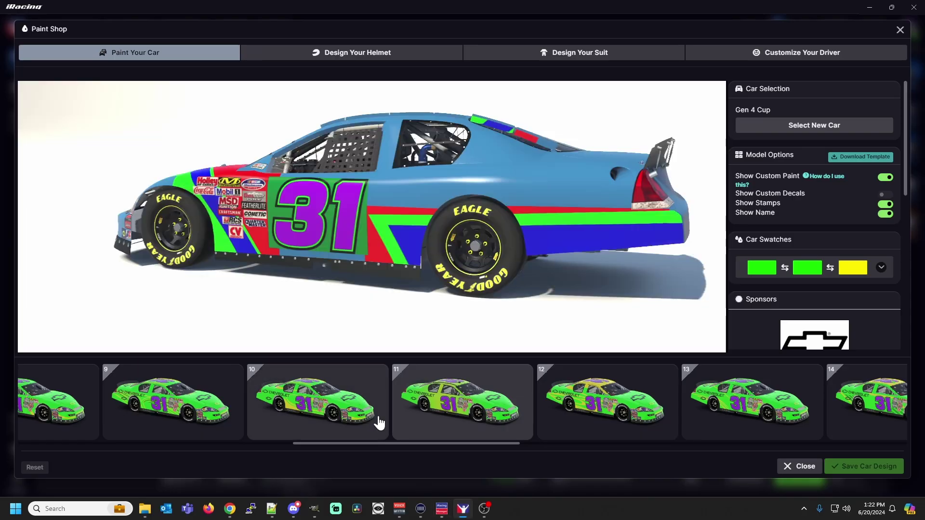
mouse_move(467, 171)
mouse_down()
mouse_move(469, 213)
mouse_move(450, 181)
mouse_move(487, 171)
mouse_up()
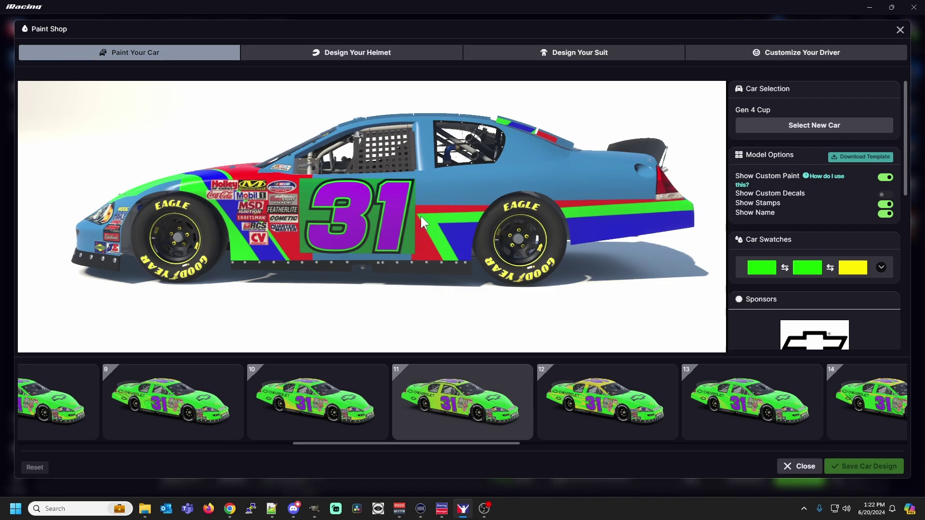
drag(548, 223, 292, 200)
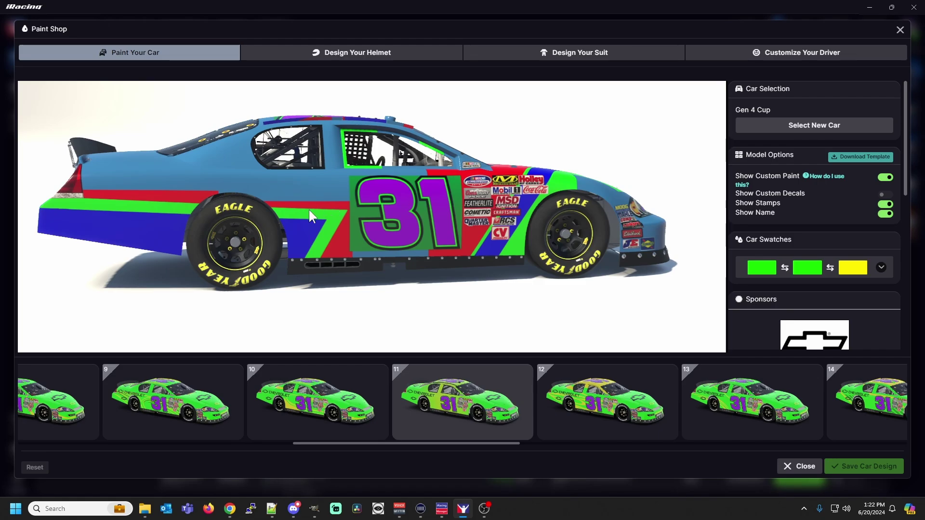
drag(120, 209, 254, 189)
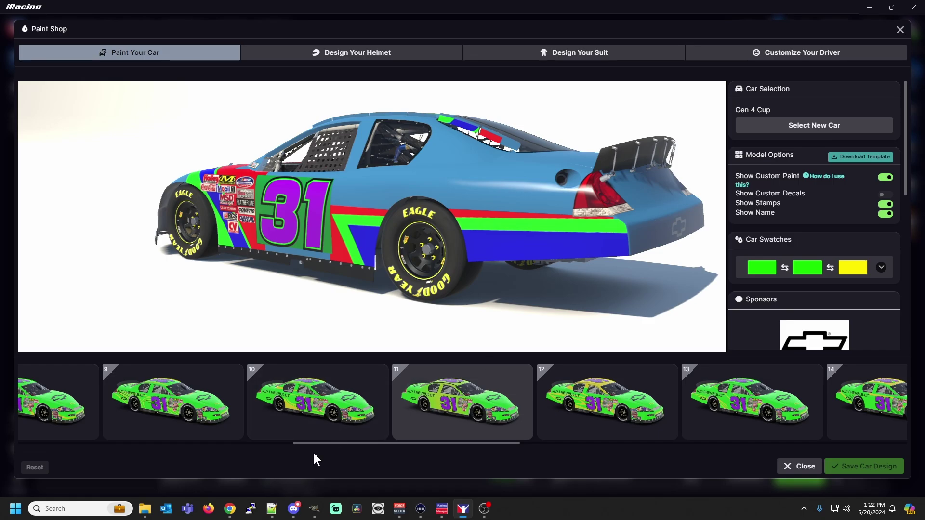
click(314, 509)
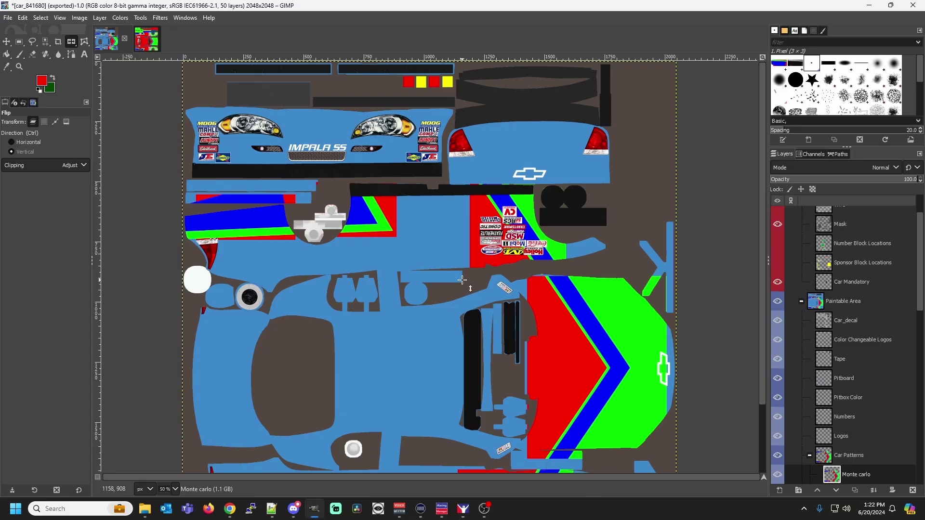
Check the rear deck and spoiler in iRacing's preview, then return to GIMP.
click(463, 509)
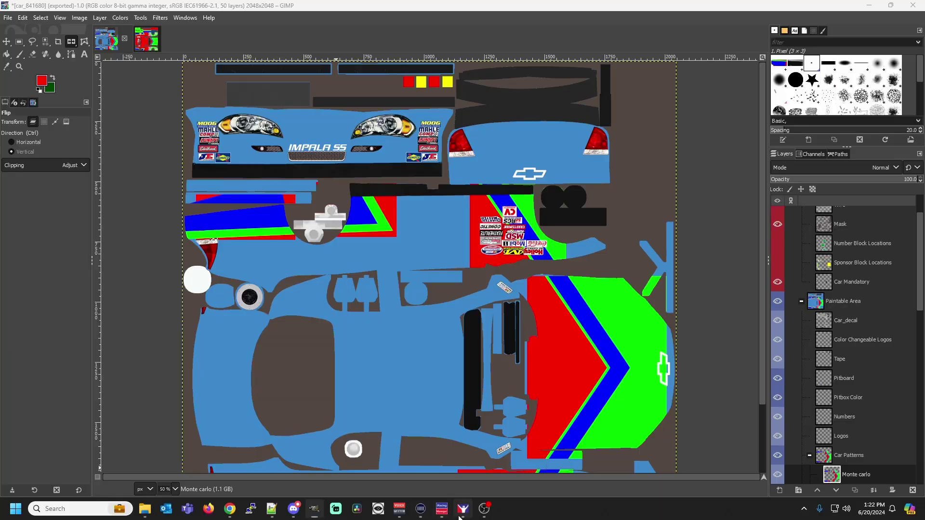
drag(557, 214, 540, 213)
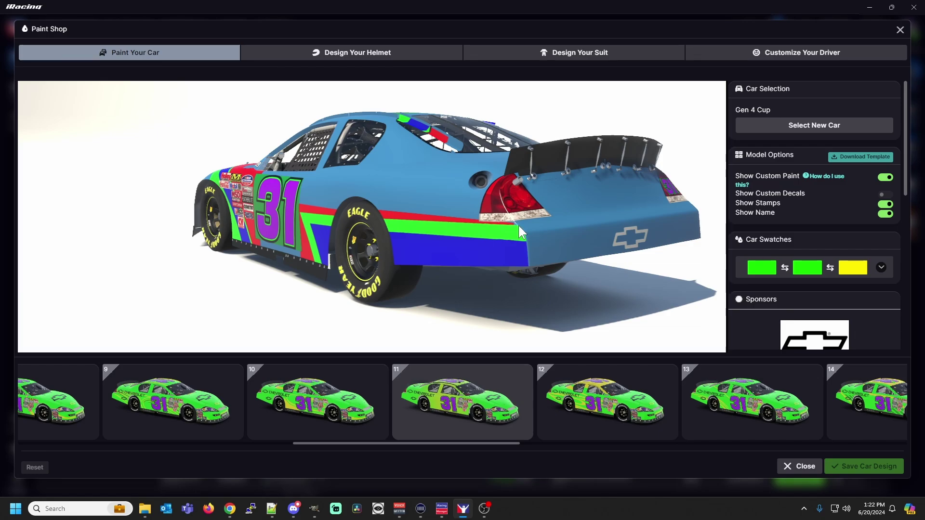
click(312, 514)
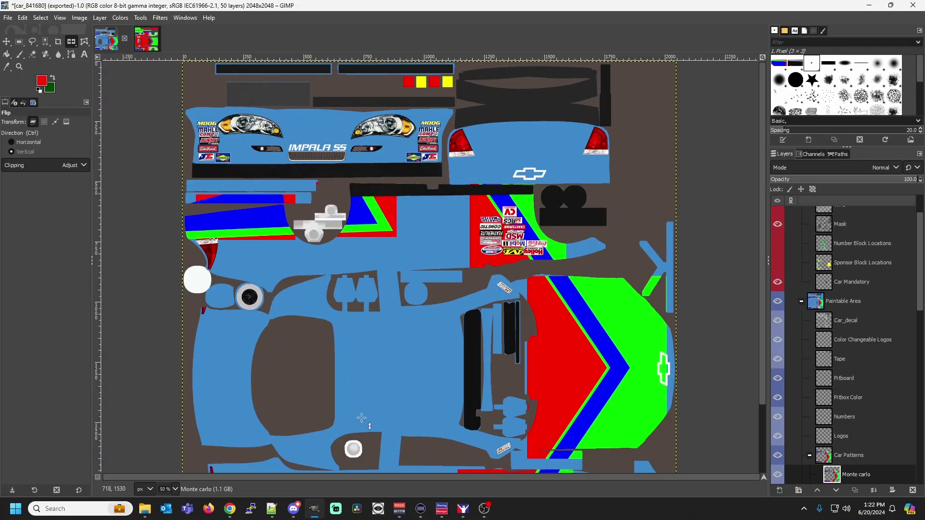
Select the rear bumper's lower band and set green as the fill colour.
click(20, 41)
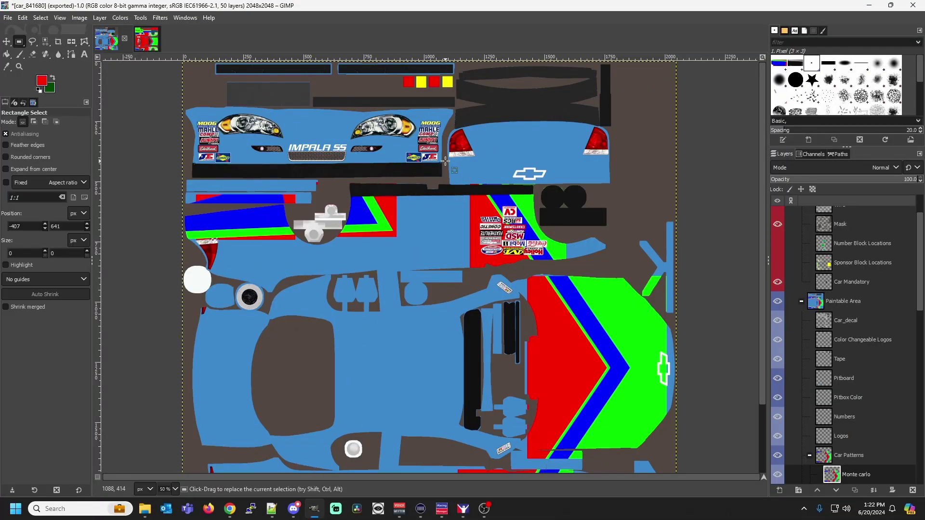
drag(447, 162, 611, 185)
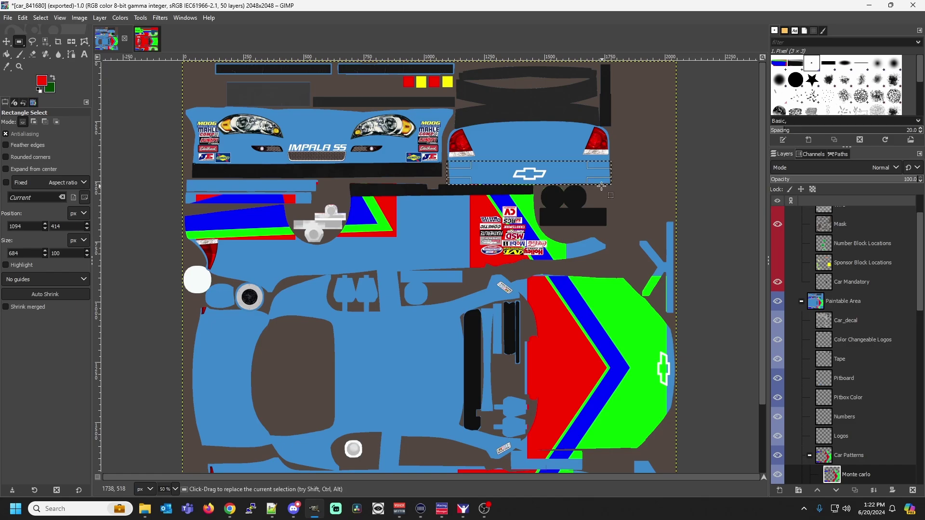
click(40, 82)
click(147, 135)
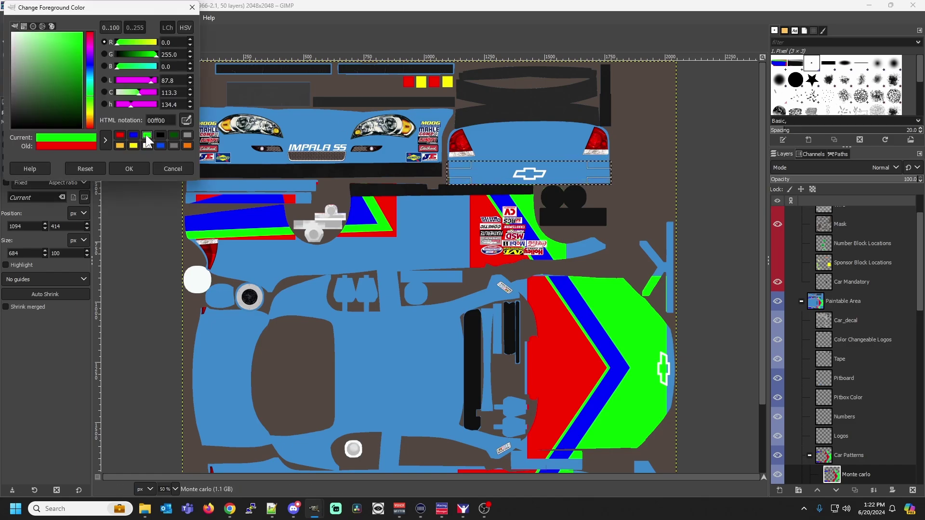
click(129, 168)
click(6, 54)
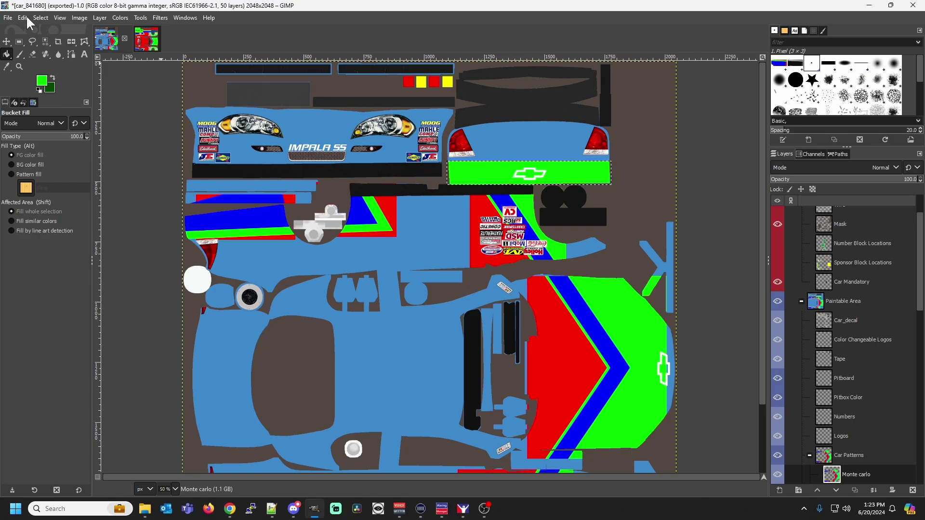
Export the texture over car_841680.tga and bring up the iRacing preview.
click(8, 17)
click(23, 17)
click(8, 17)
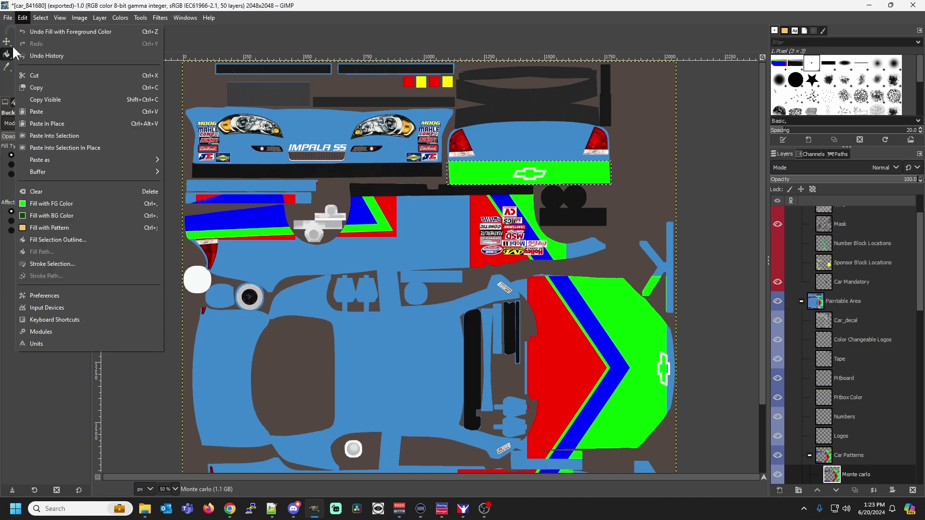
click(39, 168)
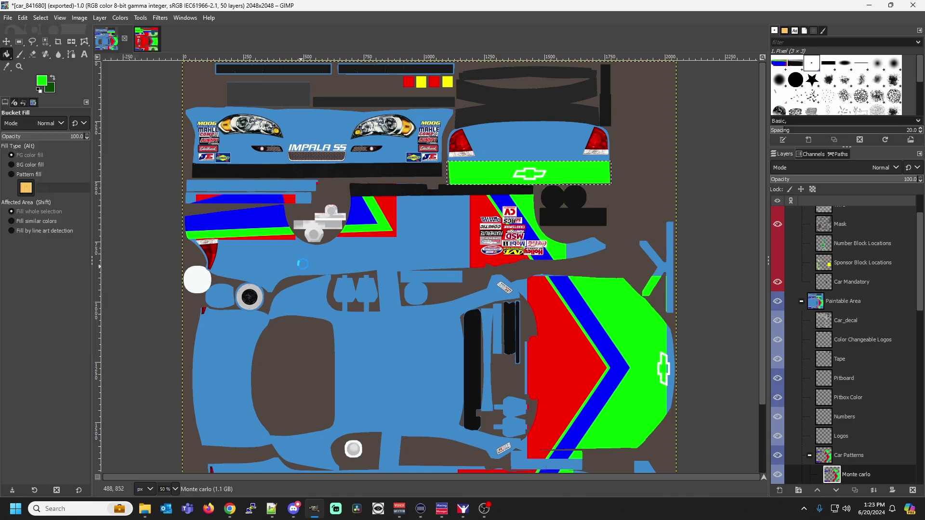
click(462, 511)
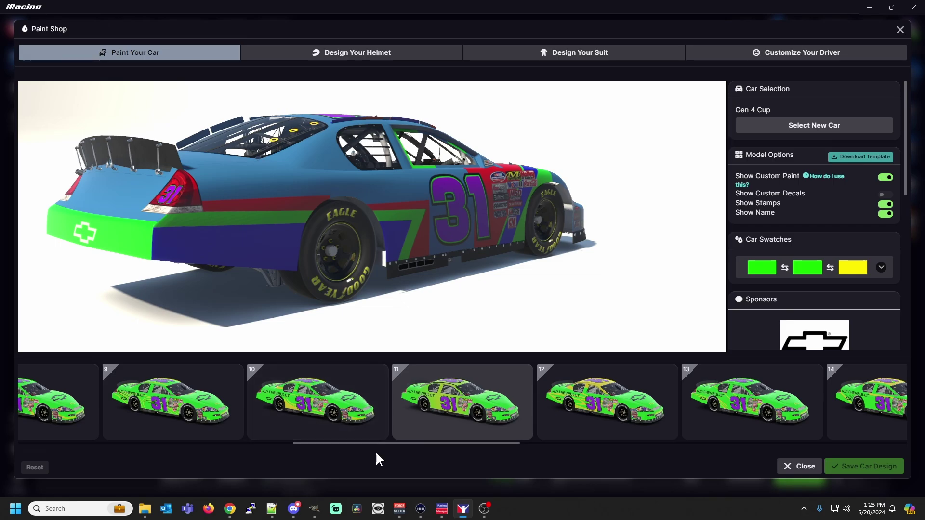
Look over the green rear bumper in iRacing, then return to the GIMP texture.
click(314, 510)
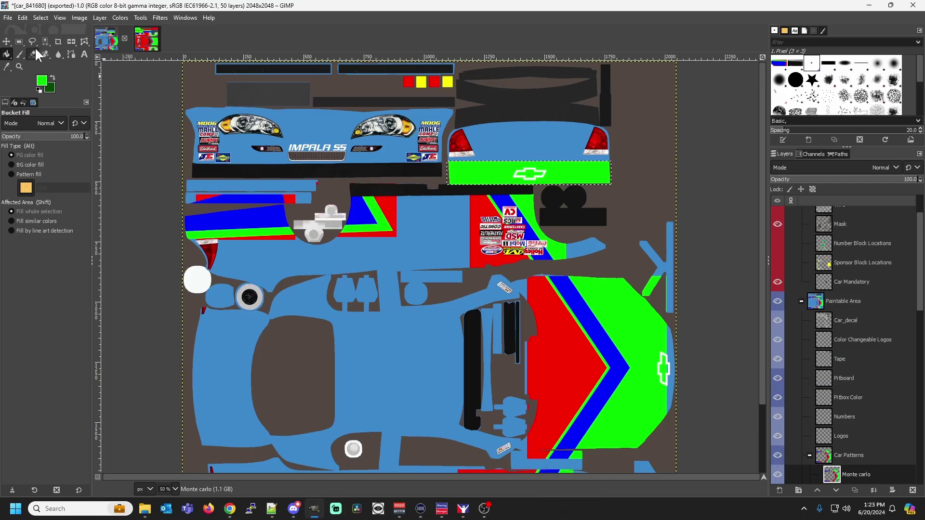
Clear the selection and zoom the canvas to 200% around the rear bumper.
click(19, 41)
click(163, 129)
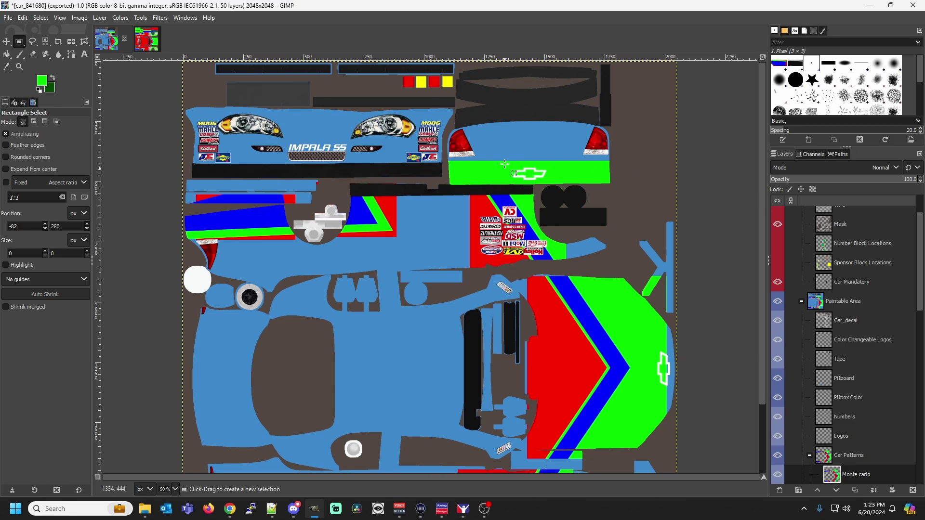
click(32, 41)
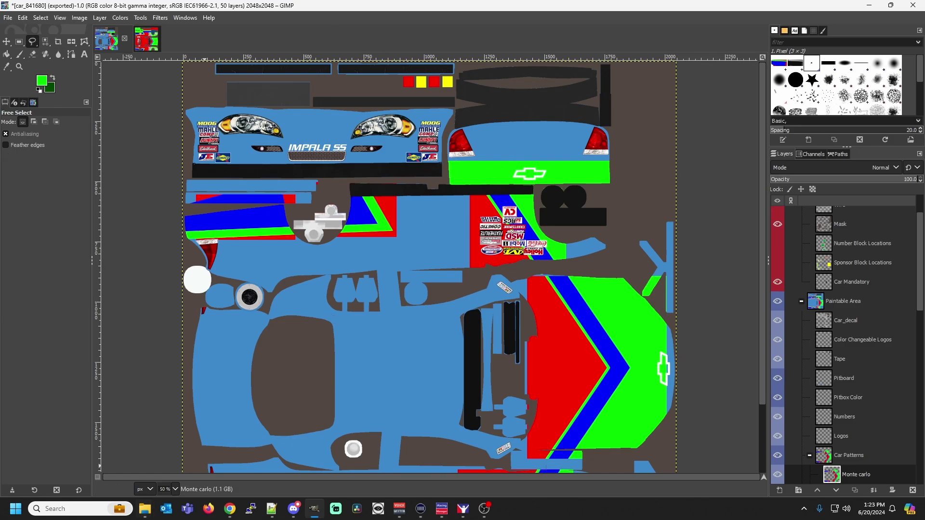
click(174, 490)
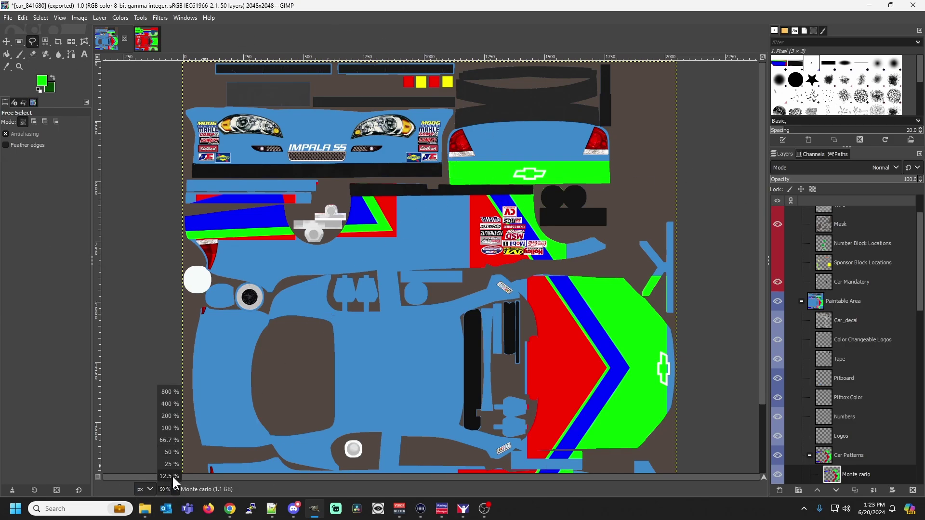
click(173, 415)
scroll(173, 414, up, 10)
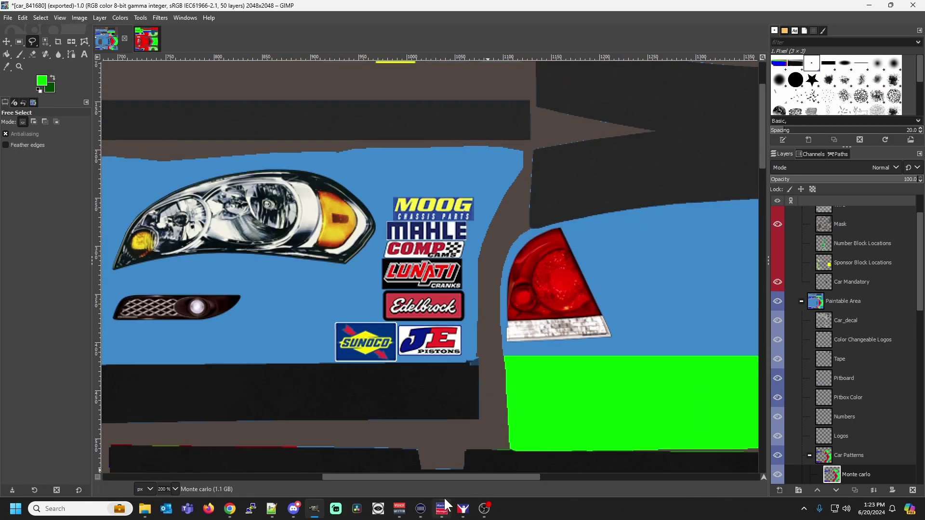
drag(435, 474, 567, 458)
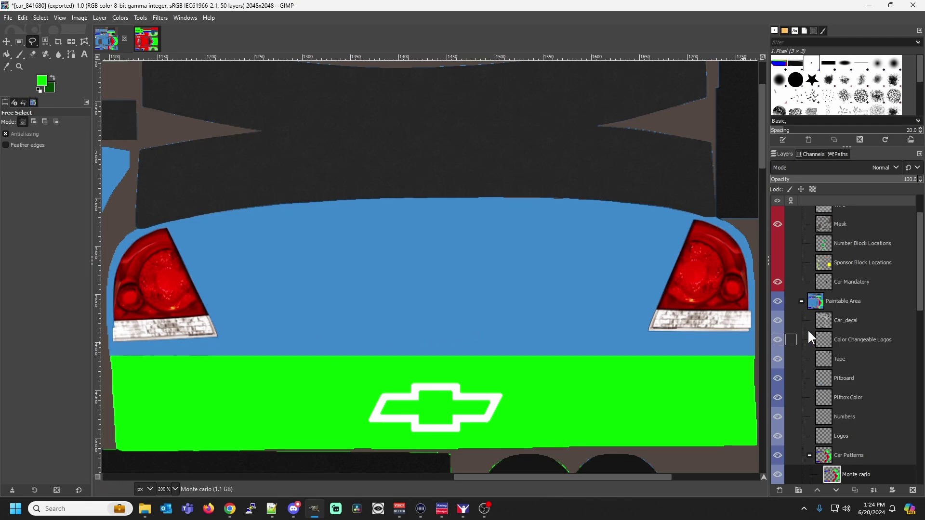
Free-select the blue strip above the green bumper and fill it green.
click(757, 327)
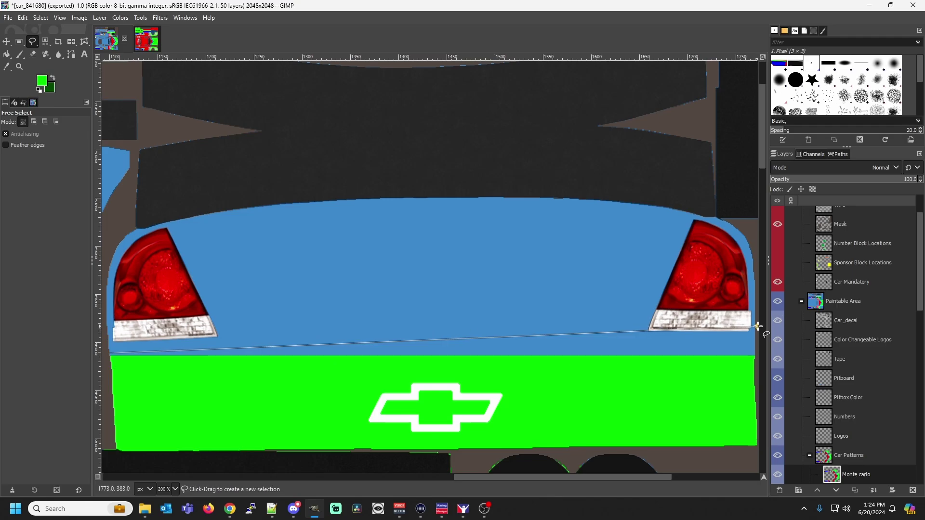
click(757, 370)
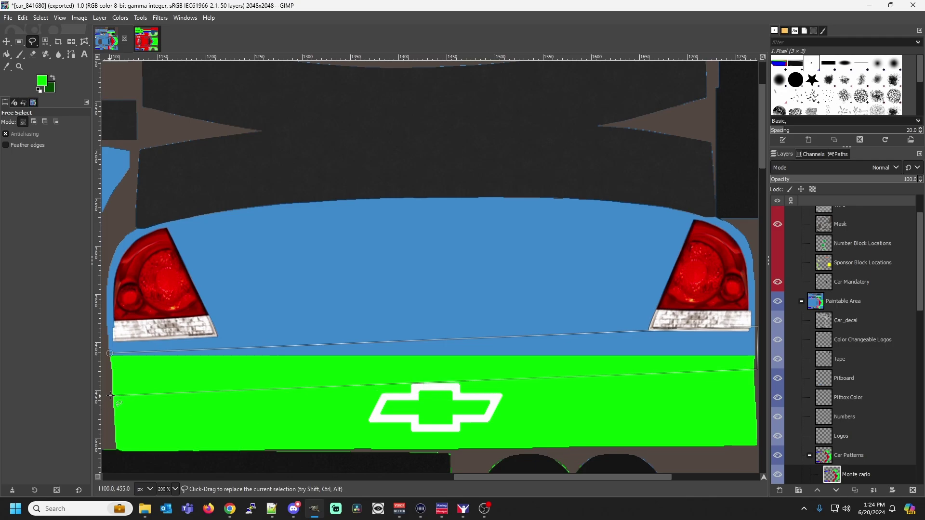
click(110, 354)
key(Return)
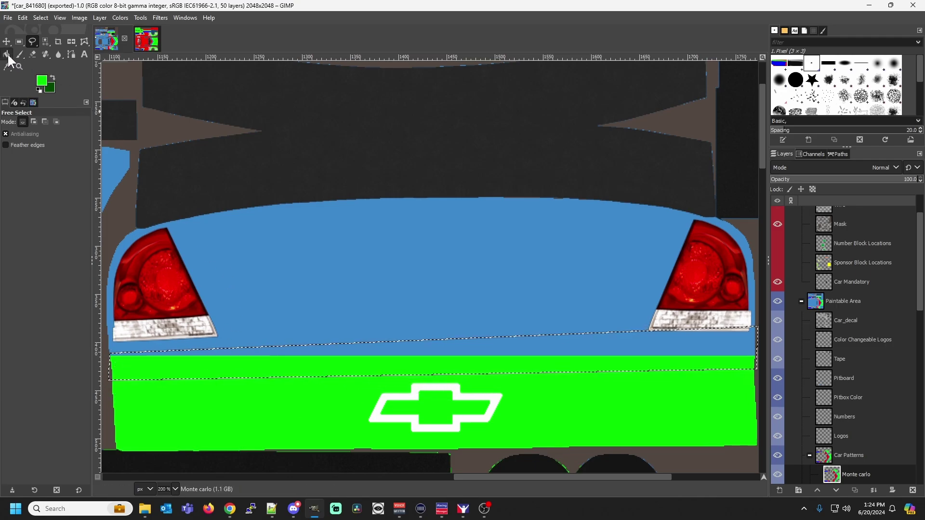
click(7, 54)
click(412, 351)
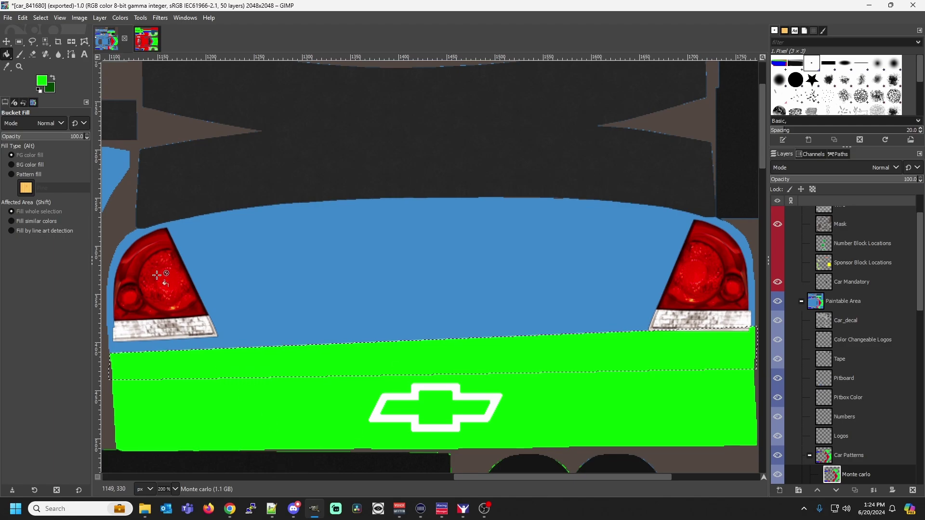
click(12, 19)
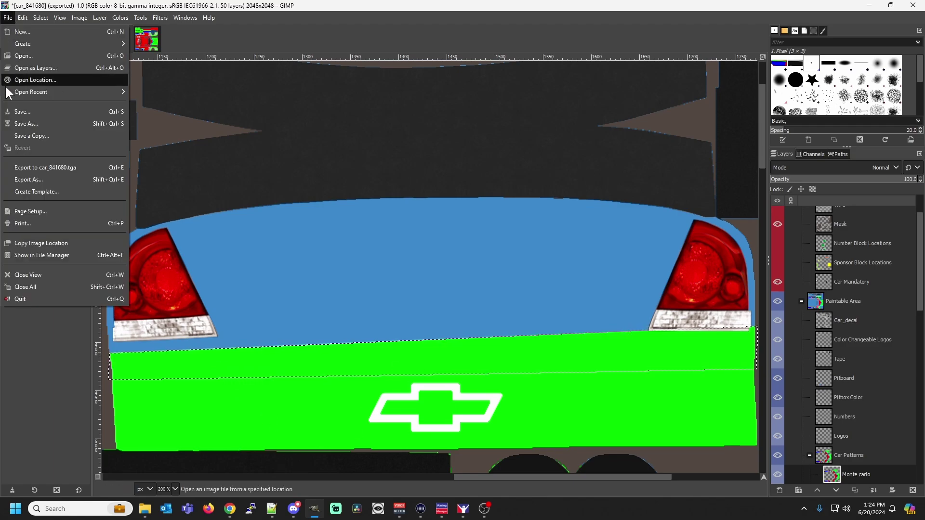
click(41, 165)
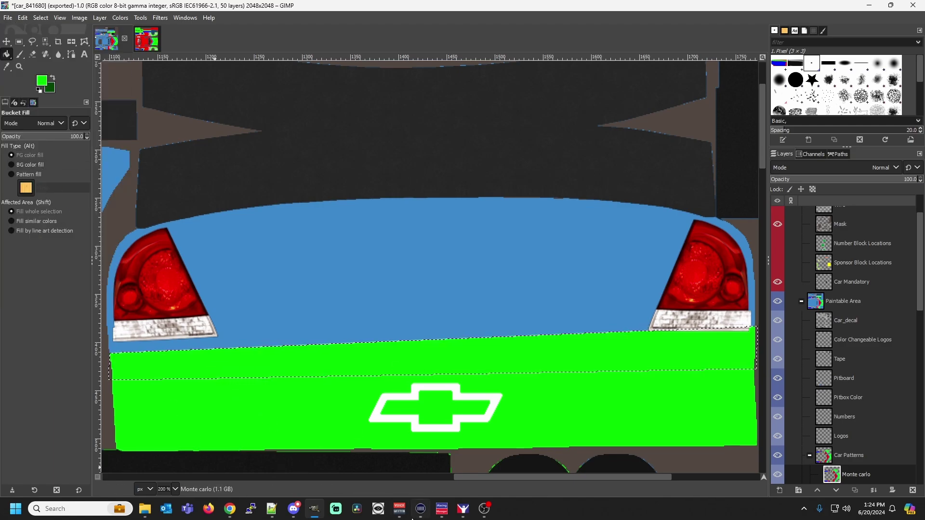
click(463, 509)
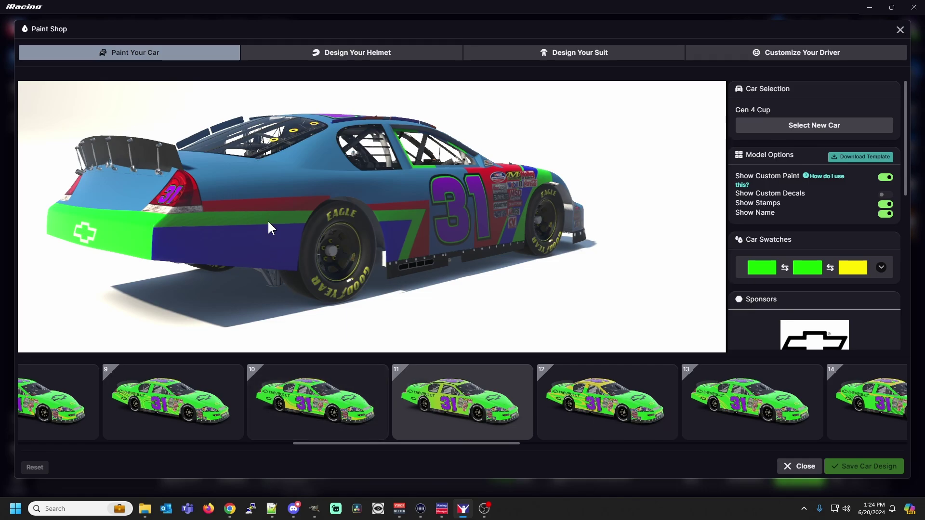
Orbit iRacing's preview around both rear corners to inspect the raised green bumper band.
mouse_move(267, 220)
mouse_down()
mouse_move(351, 187)
mouse_move(253, 171)
mouse_move(306, 152)
mouse_move(297, 153)
mouse_up()
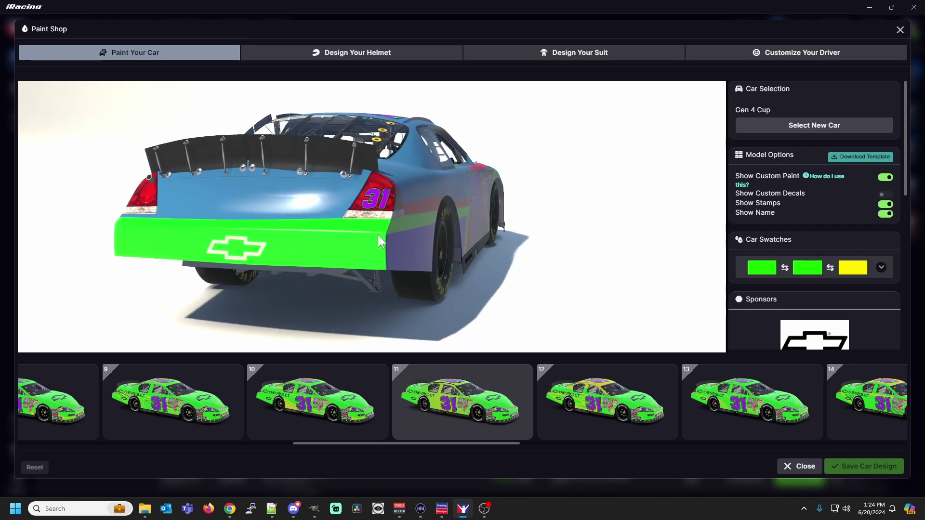
mouse_move(385, 233)
mouse_down()
mouse_move(346, 229)
mouse_move(357, 225)
mouse_up()
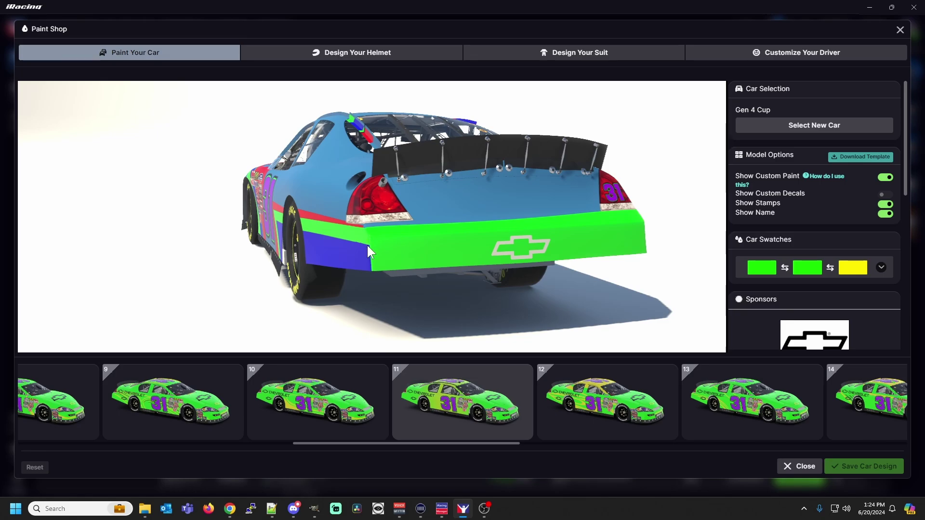
mouse_move(386, 253)
mouse_down()
mouse_move(332, 238)
mouse_move(367, 220)
mouse_up()
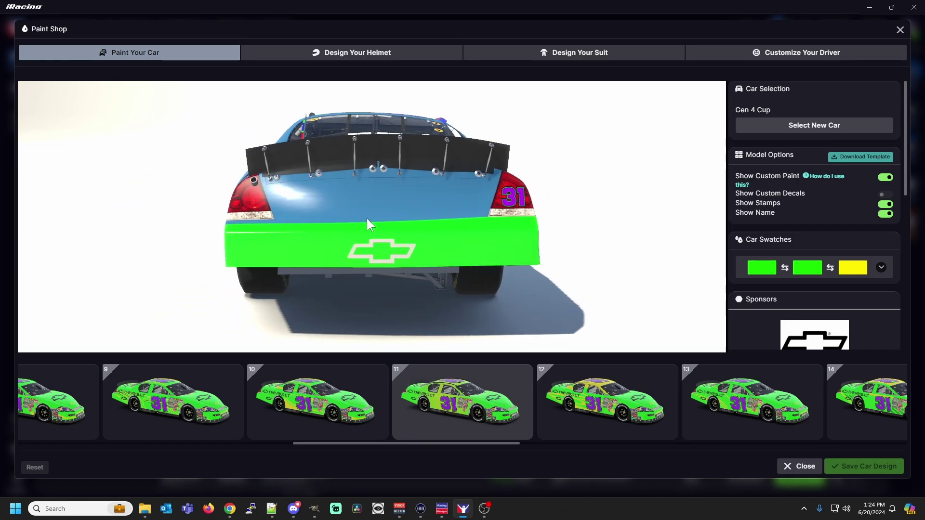
click(314, 510)
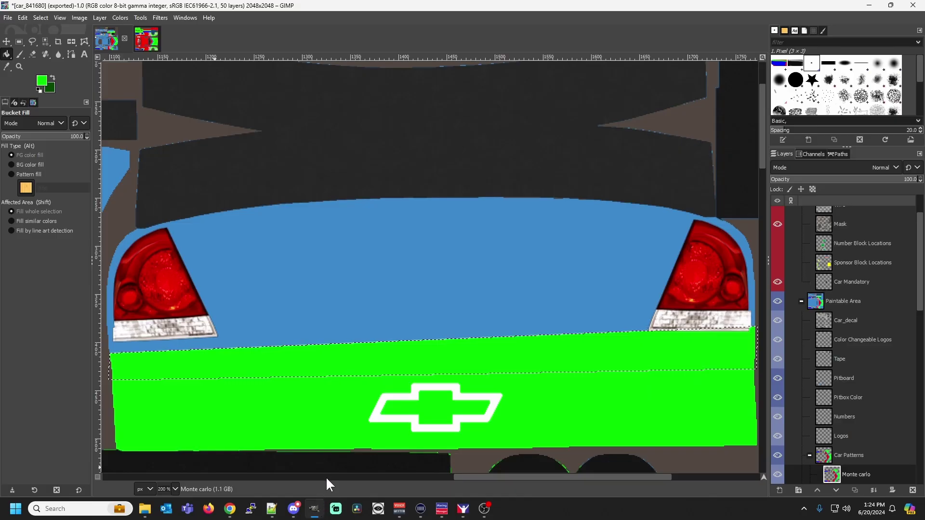
With the Wire layer shown, free-select the lower rear bumper band around the Chevy logo.
scroll(828, 265, up, 2)
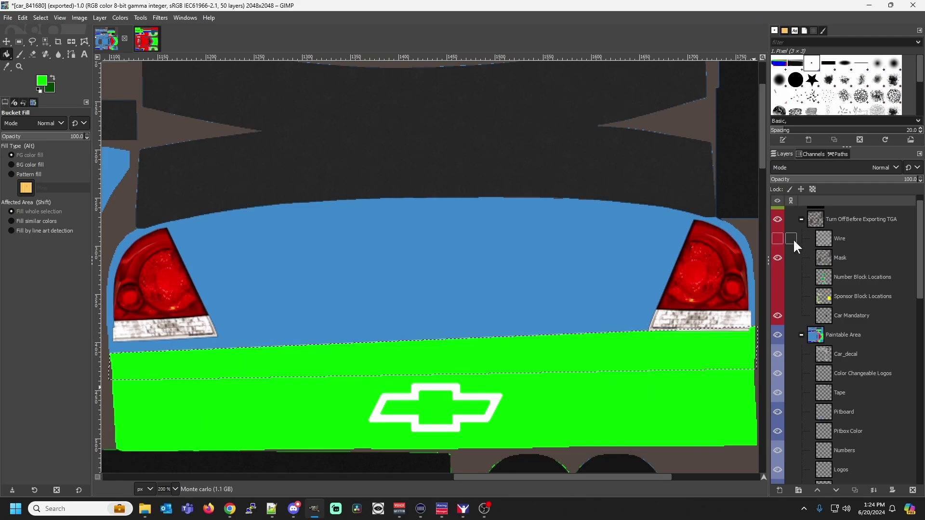
click(778, 238)
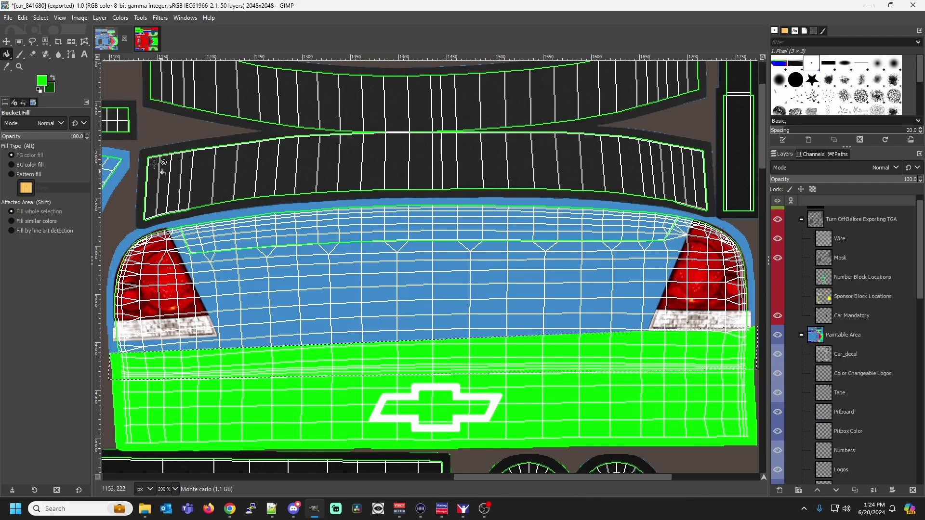
click(22, 42)
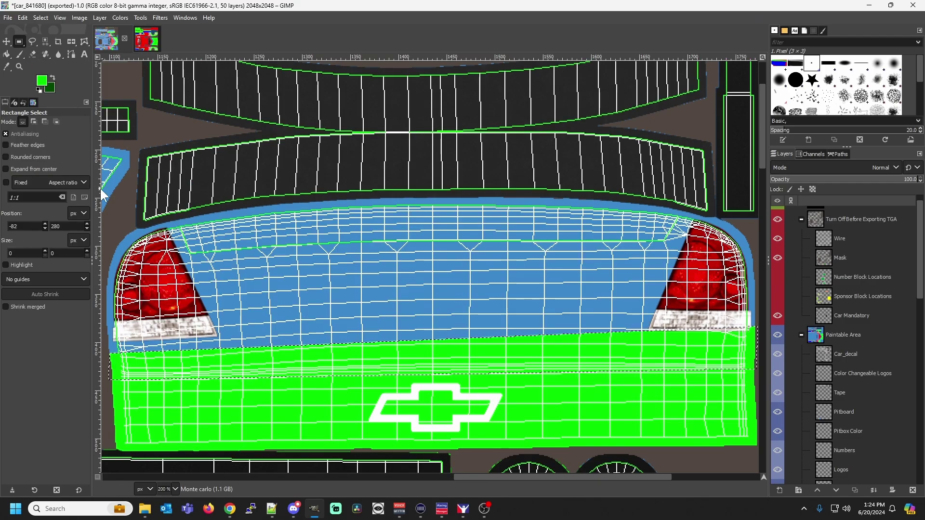
click(127, 226)
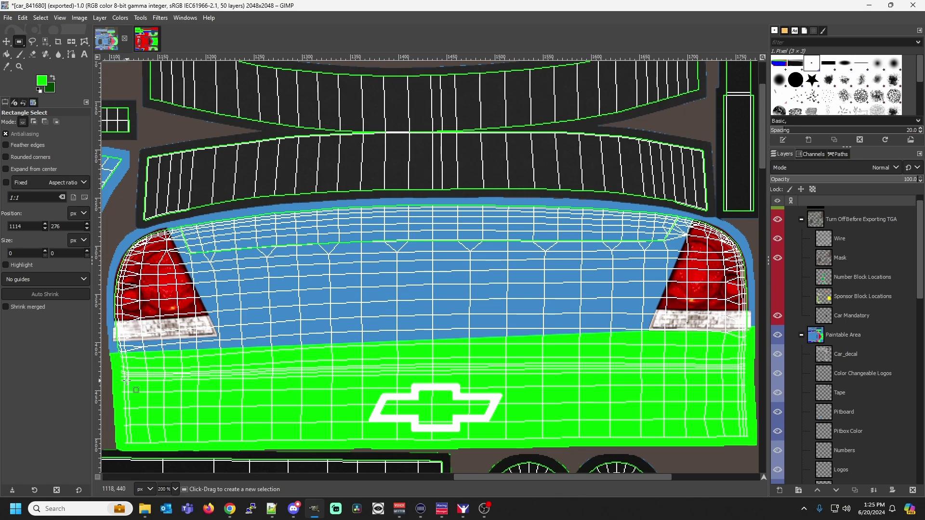
click(33, 41)
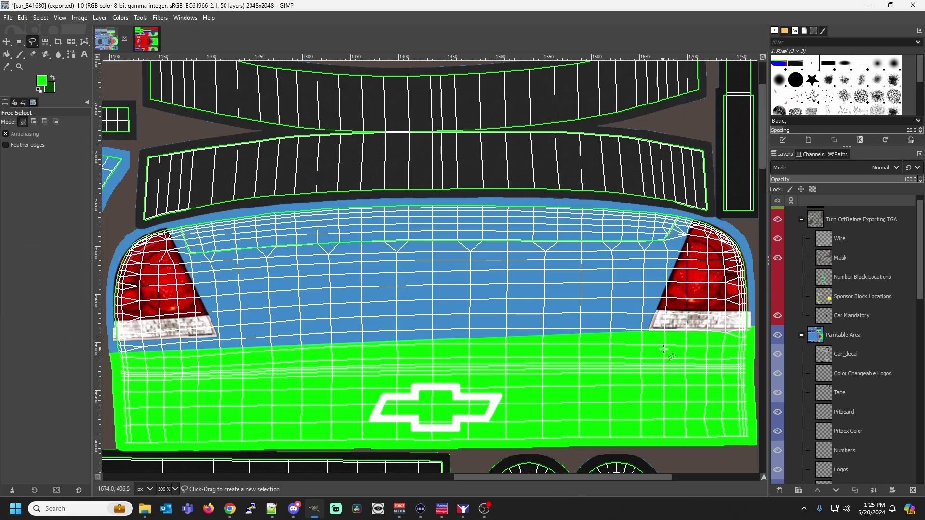
click(755, 365)
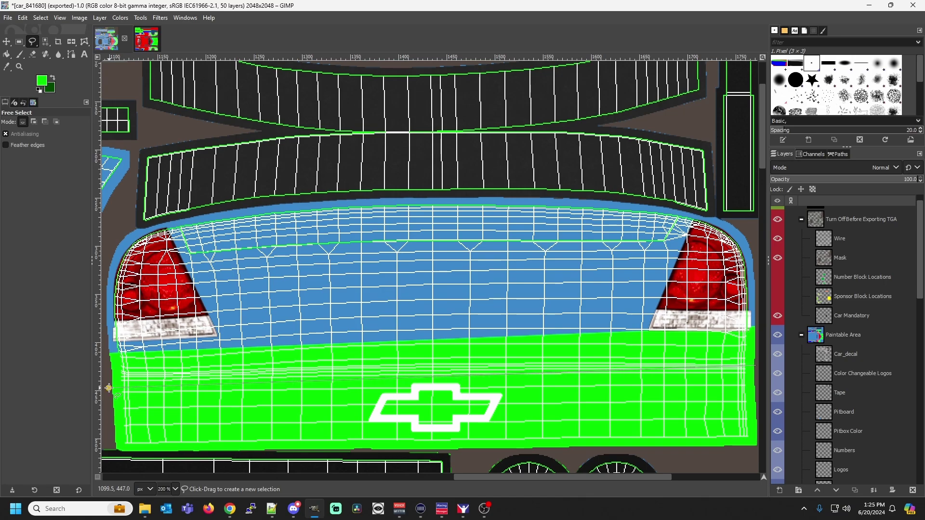
scroll(108, 387, down, 4)
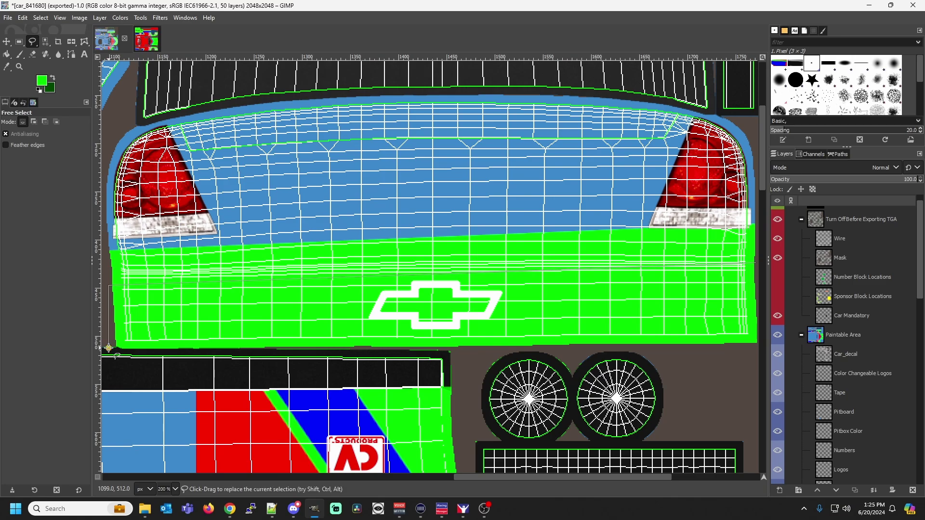
click(109, 348)
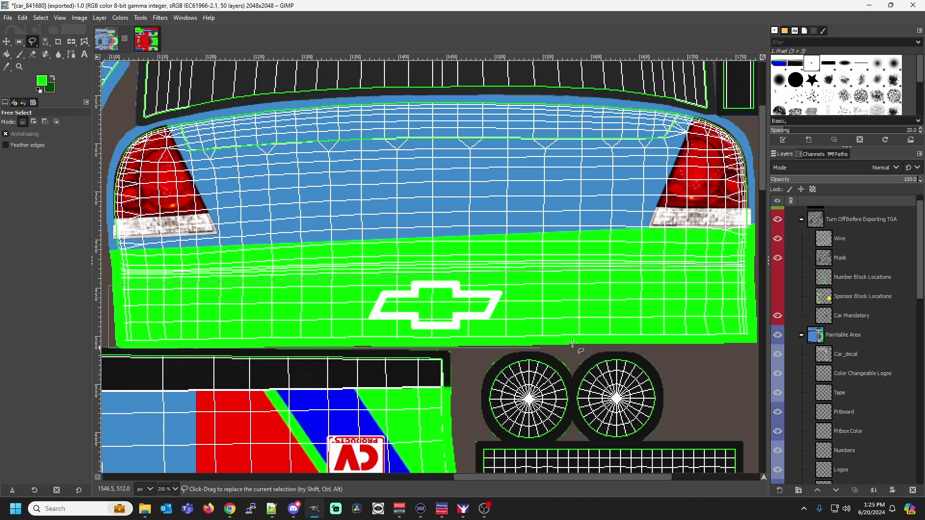
click(756, 344)
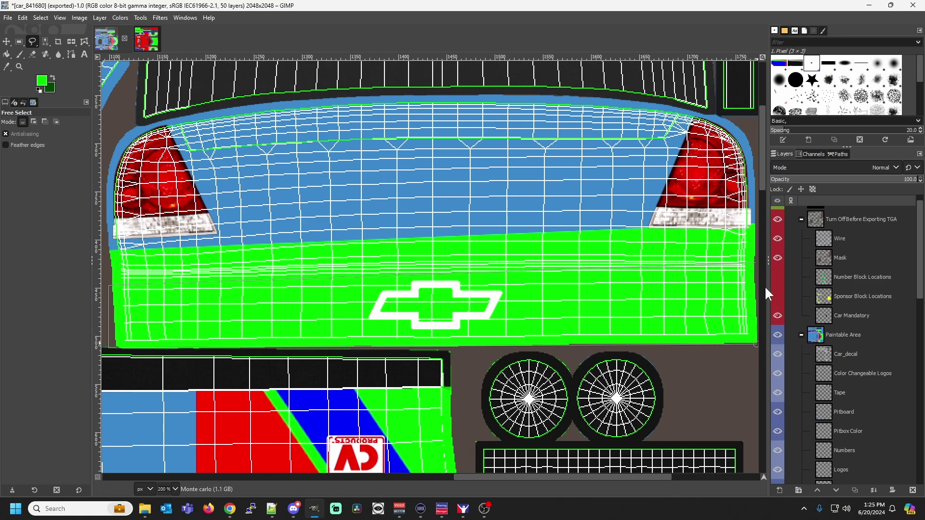
double_click(755, 262)
Fill the bumper band around the logo with blue beneath the green stripe.
click(7, 54)
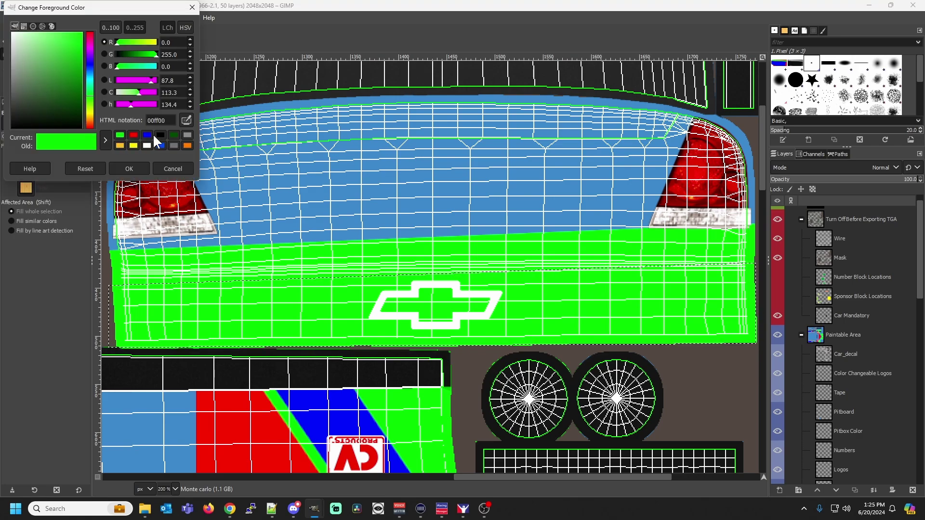
click(147, 135)
click(129, 168)
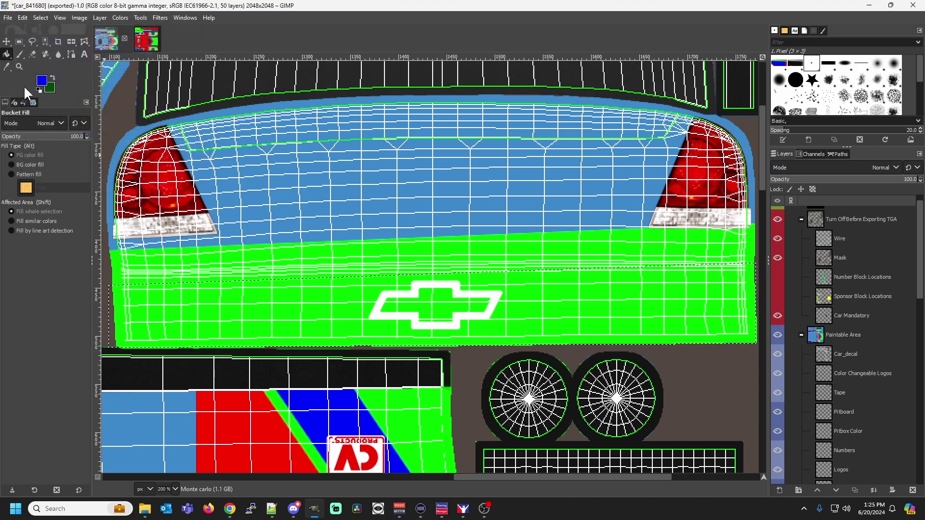
click(167, 327)
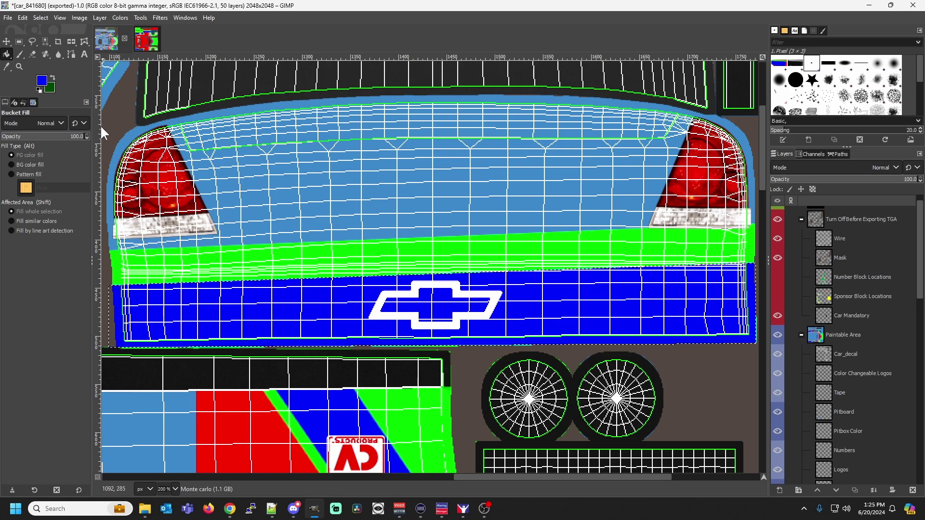
Hide the Wire layer, export to car_841680.tga and switch to iRacing.
click(778, 239)
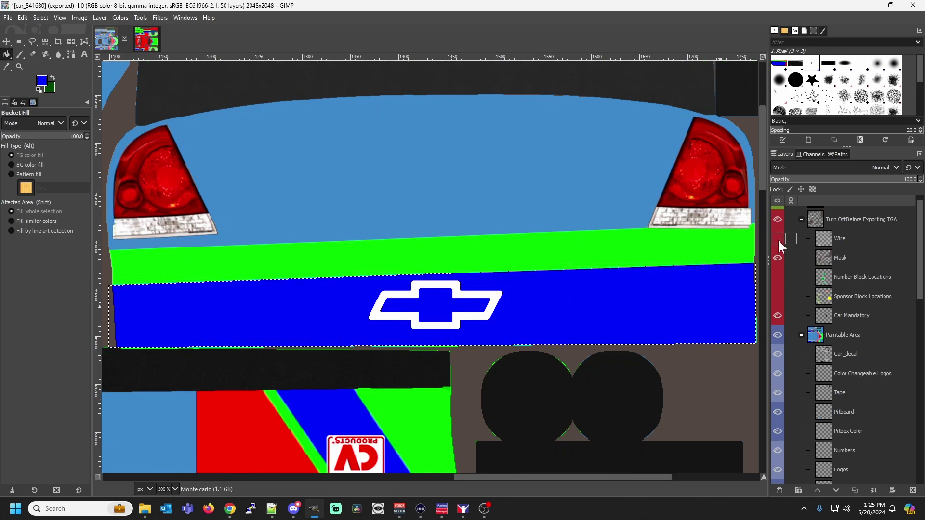
click(7, 18)
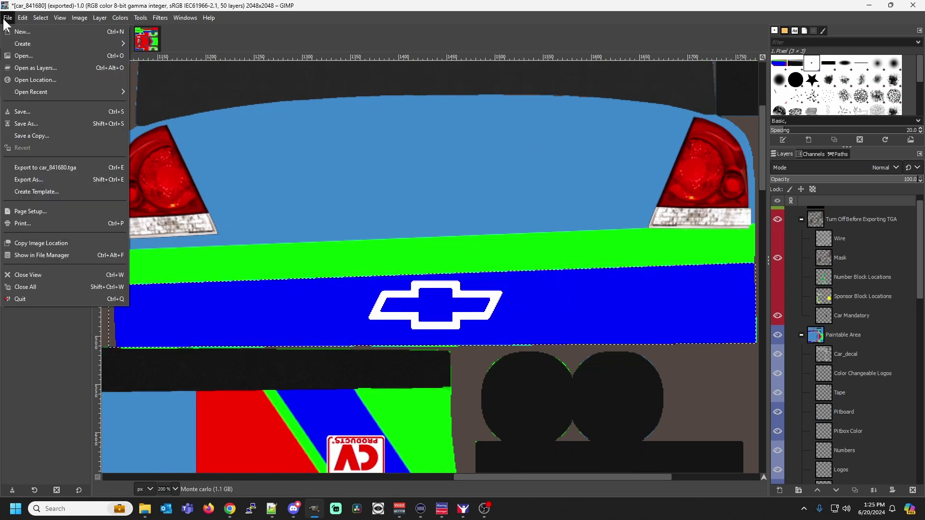
click(80, 167)
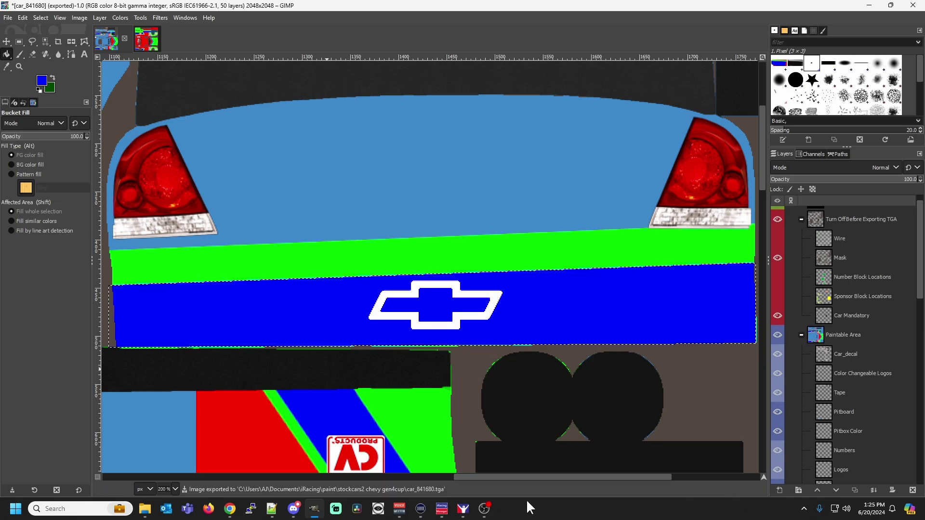
click(463, 508)
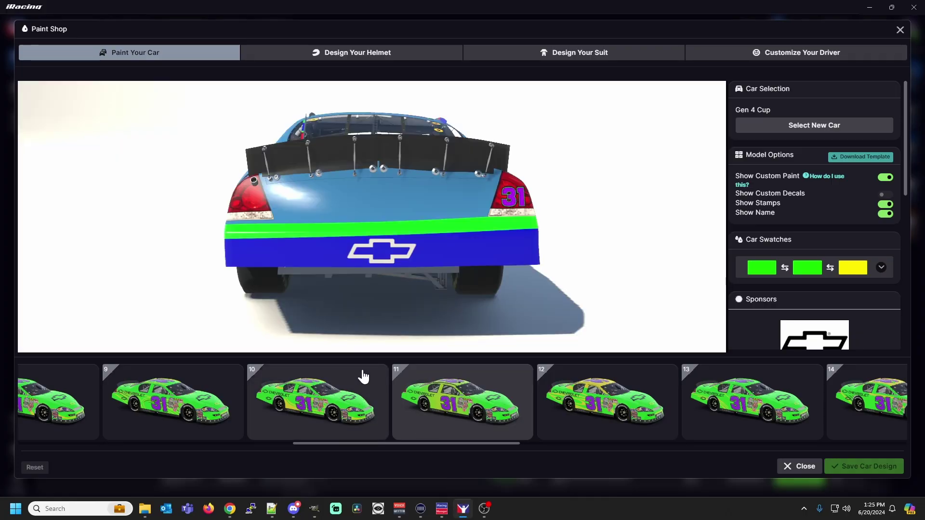
Rotate to a rear-quarter view of the green-over-blue bumper, then return to GIMP.
mouse_move(341, 267)
mouse_down()
mouse_move(372, 256)
mouse_move(320, 250)
mouse_move(369, 237)
mouse_up()
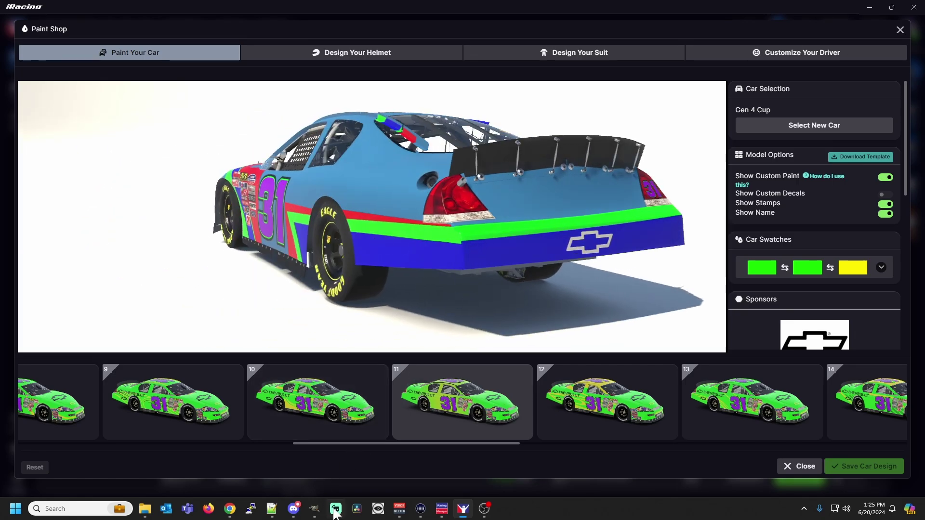
mouse_move(314, 508)
click(356, 443)
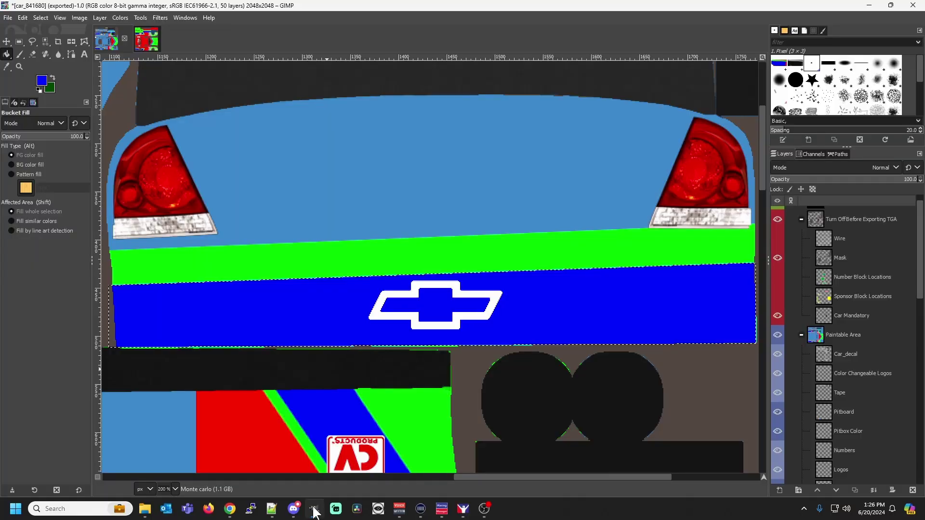
Drop the new selection attempt and undo back to the unselected green lower band with wireframe visible.
click(19, 42)
click(361, 203)
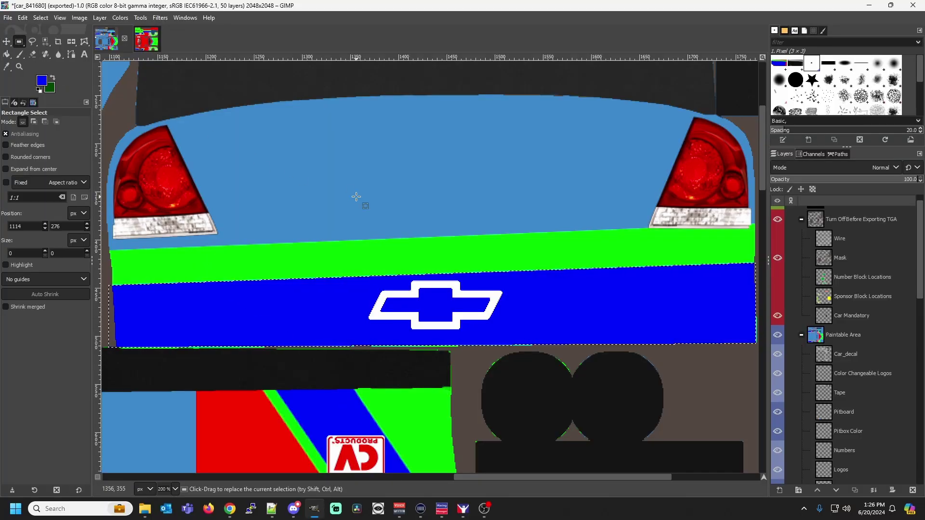
click(32, 41)
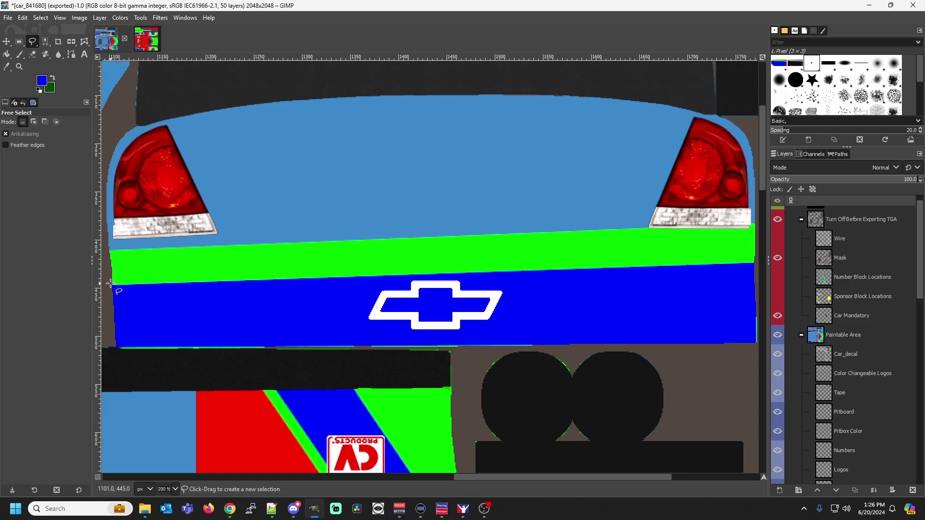
click(111, 284)
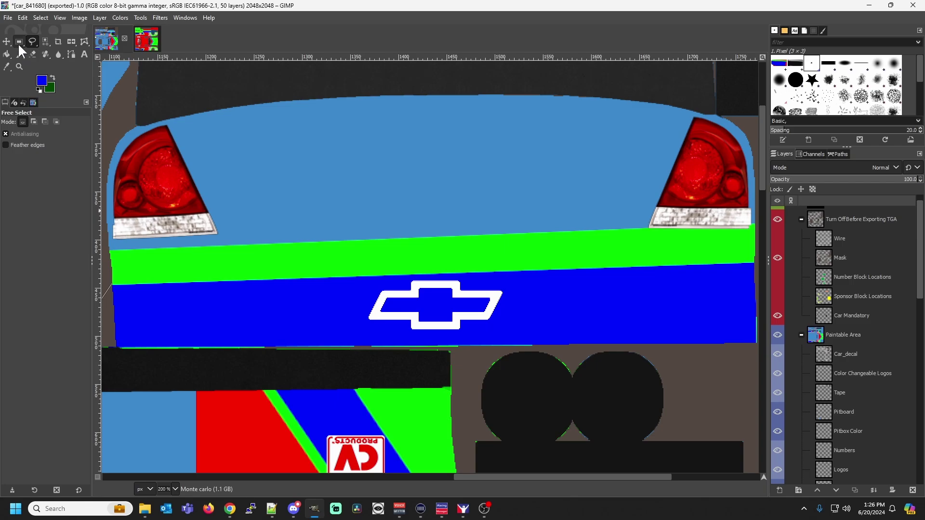
click(23, 14)
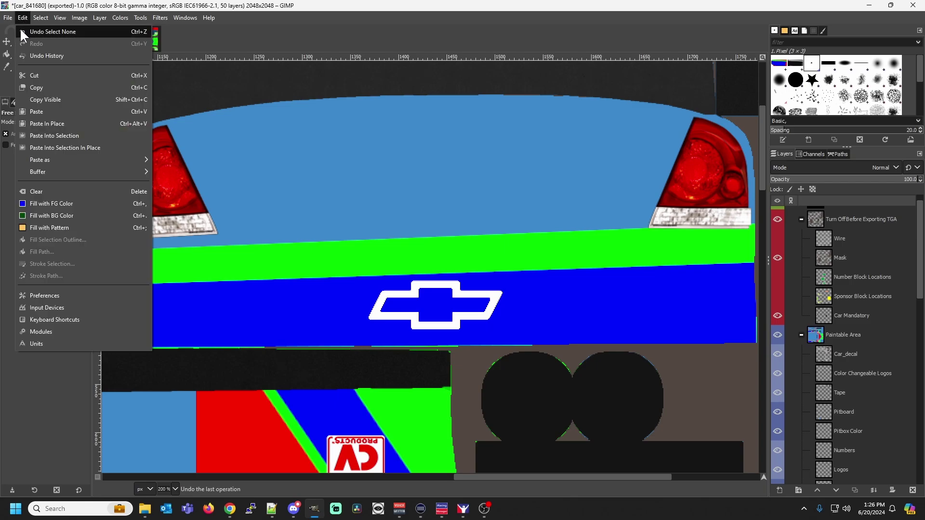
click(21, 31)
click(21, 17)
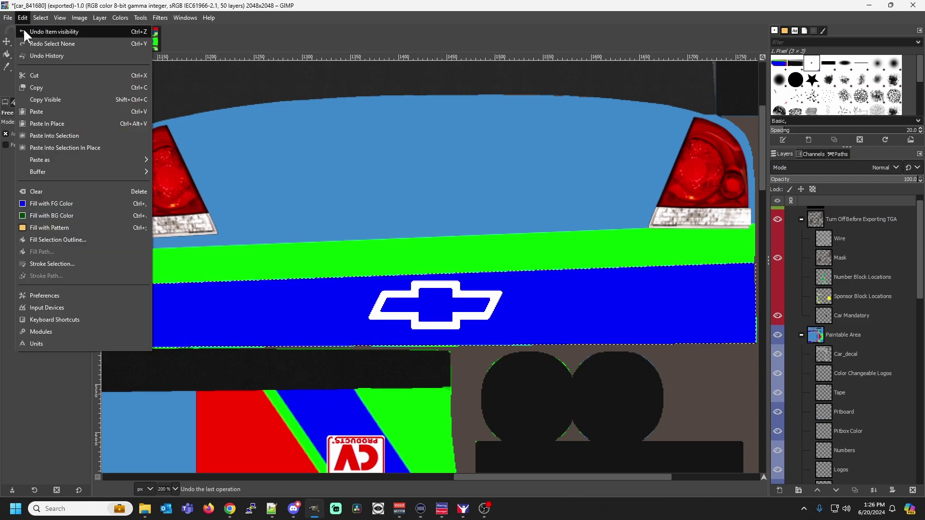
click(23, 28)
click(22, 19)
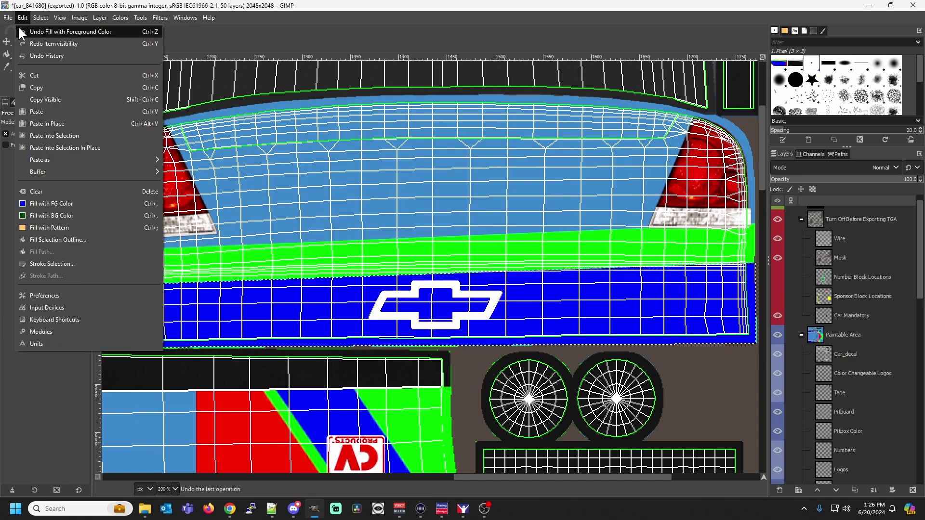
click(20, 32)
click(21, 18)
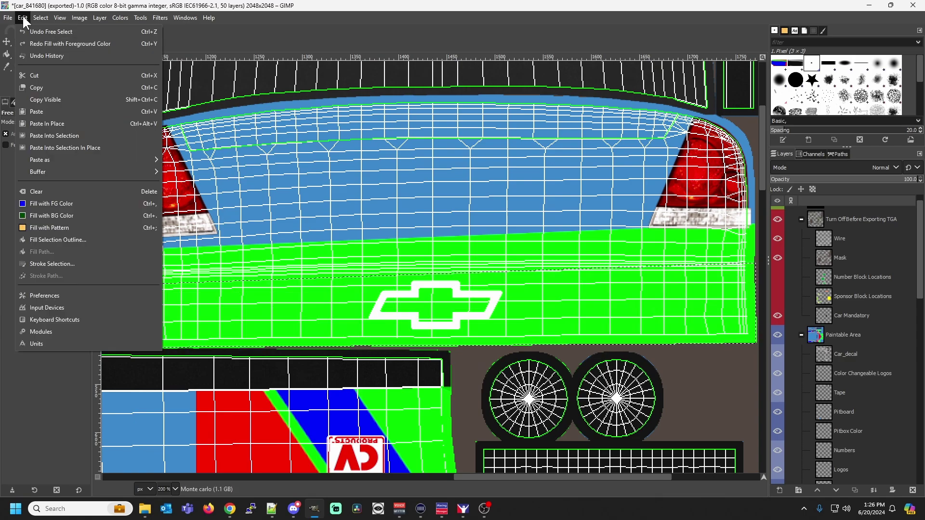
click(25, 29)
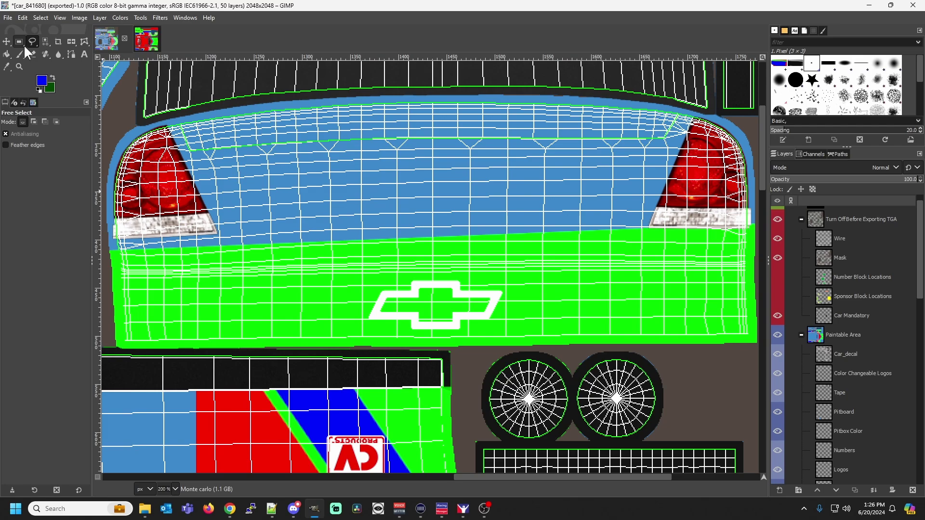
Free-select a reshaped polygon over the lower bumper band, fill it blue, and hide the wireframe.
click(756, 267)
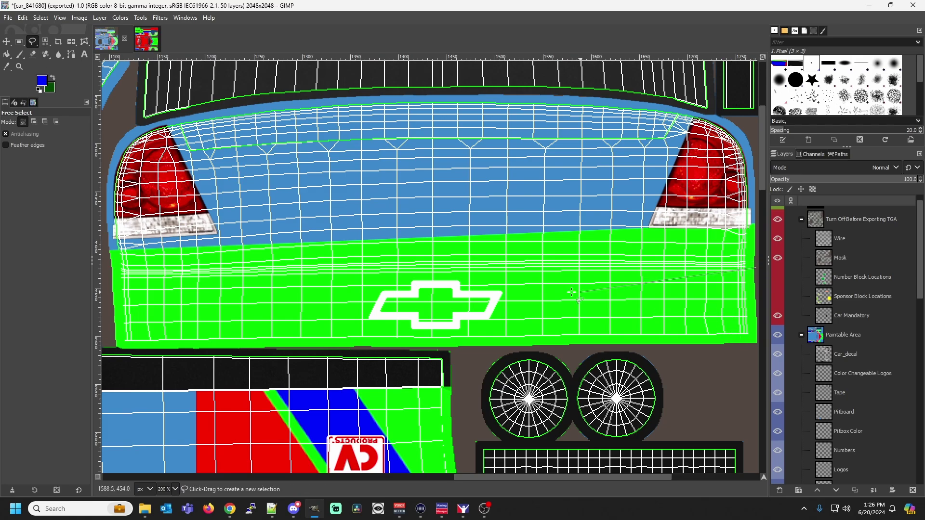
click(109, 290)
click(758, 344)
double_click(755, 268)
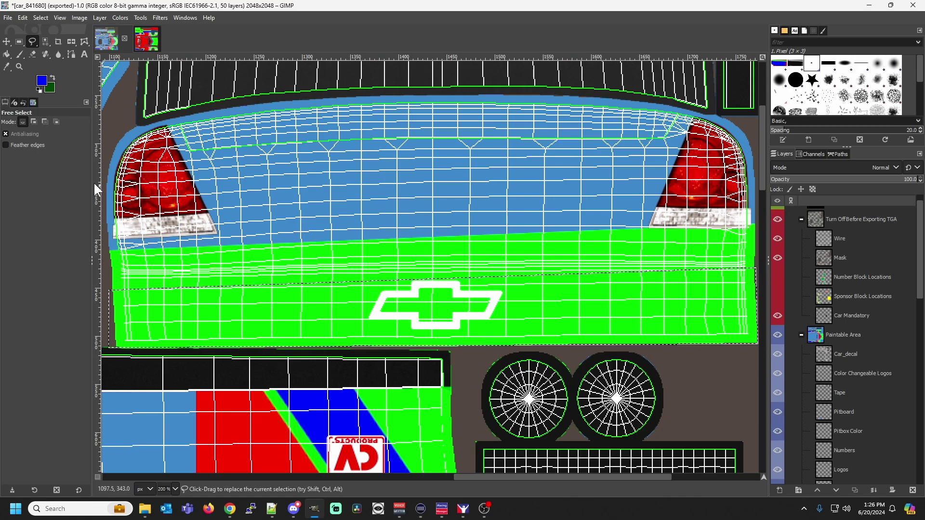
click(7, 54)
click(262, 300)
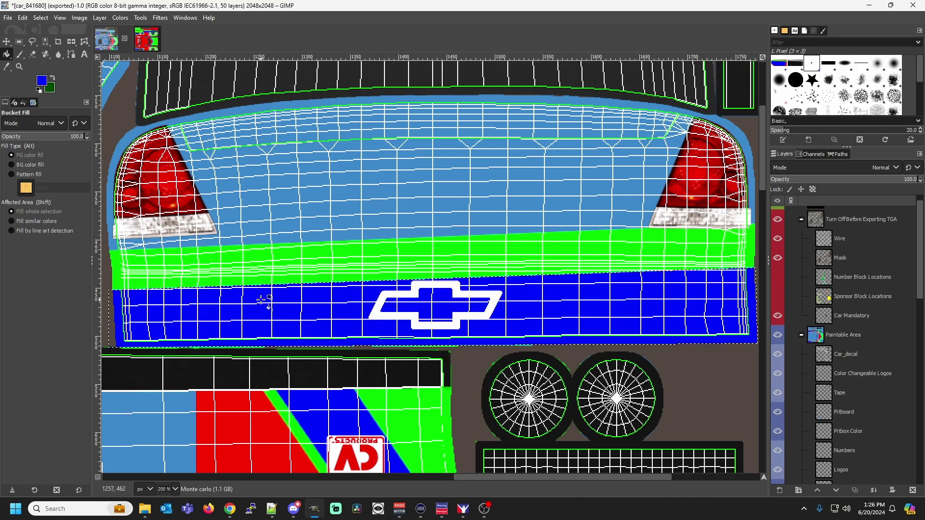
click(778, 238)
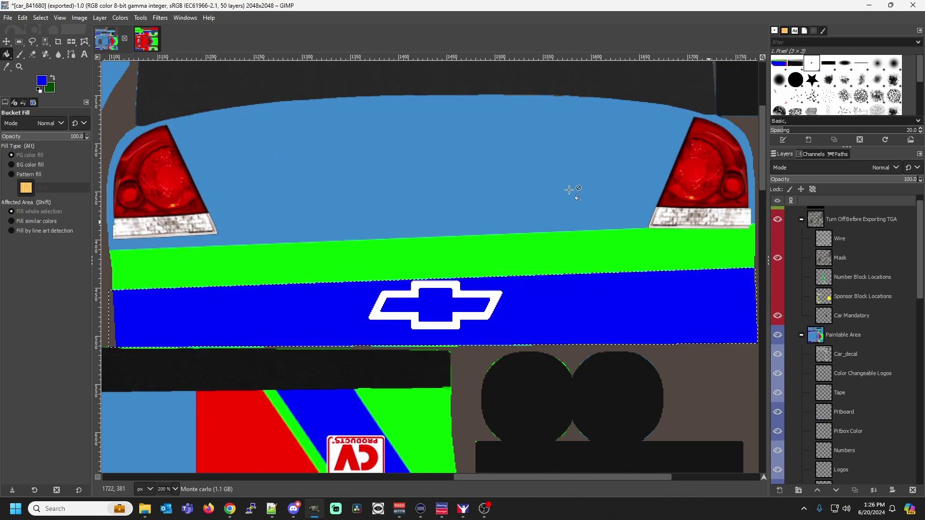
Re-export the paint to car_841680.tga and switch to the iRacing preview.
click(9, 17)
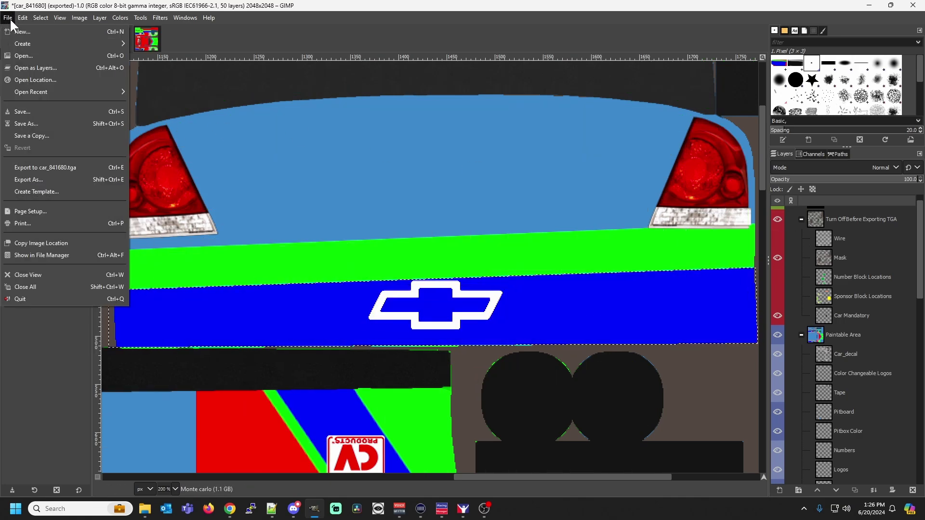
click(34, 167)
mouse_move(467, 514)
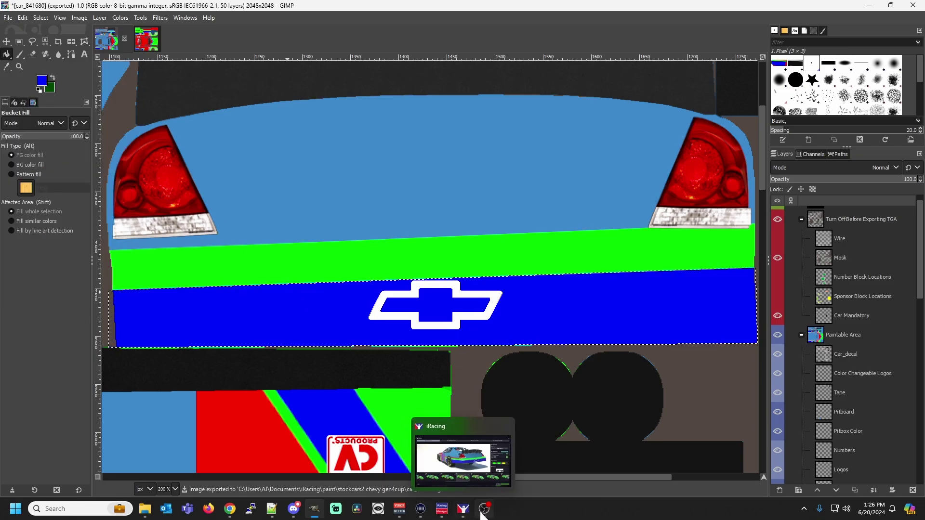
click(496, 486)
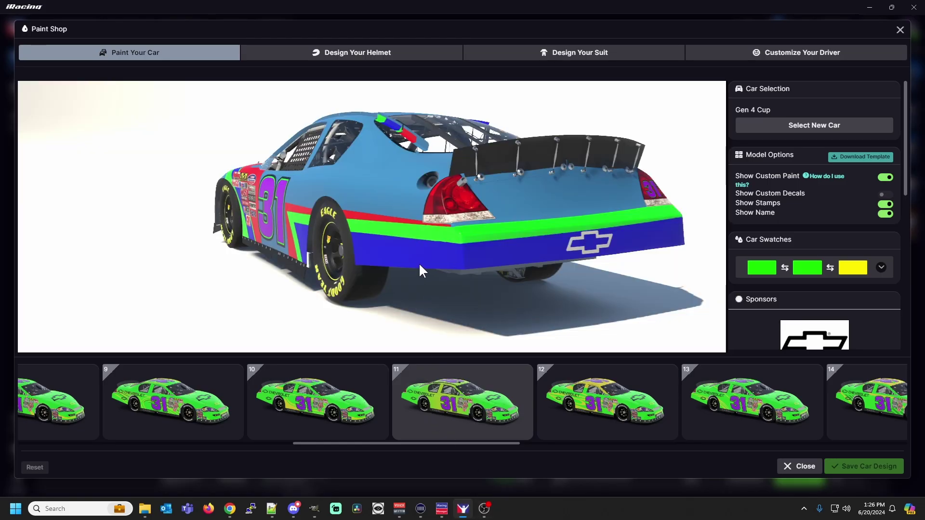
Rotate the iRacing car to its left side to check stripes and bumper, then return to GIMP.
drag(465, 245, 389, 250)
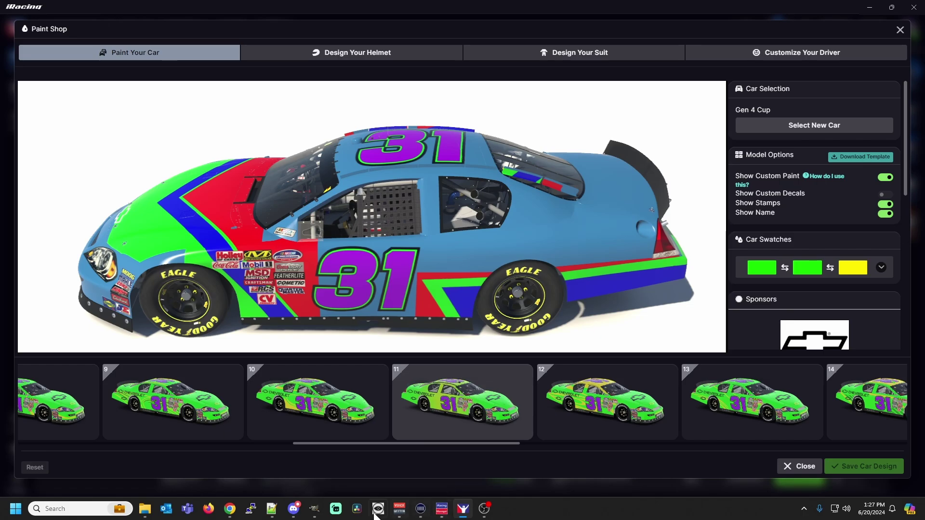
click(320, 515)
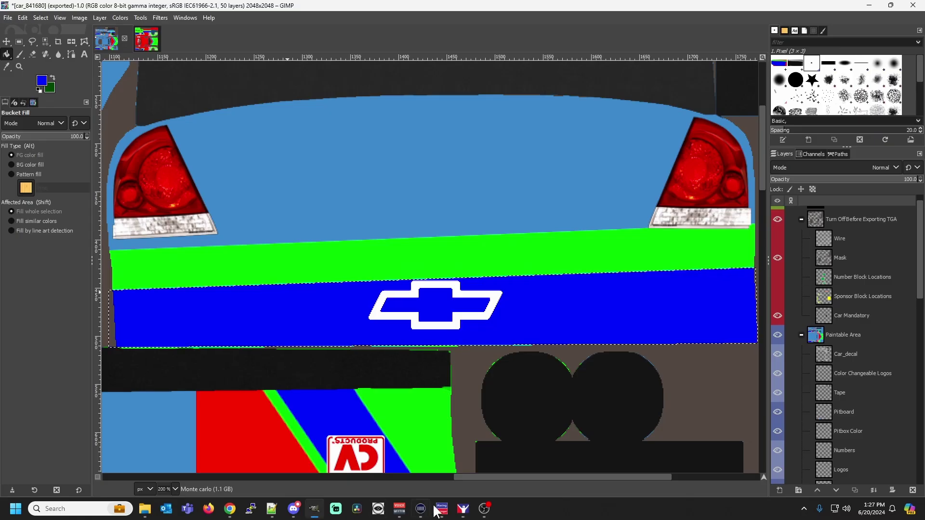
Zoom to 50 % to show the whole template, deselect the bumper, and scroll Layers to Car Patterns.
click(175, 489)
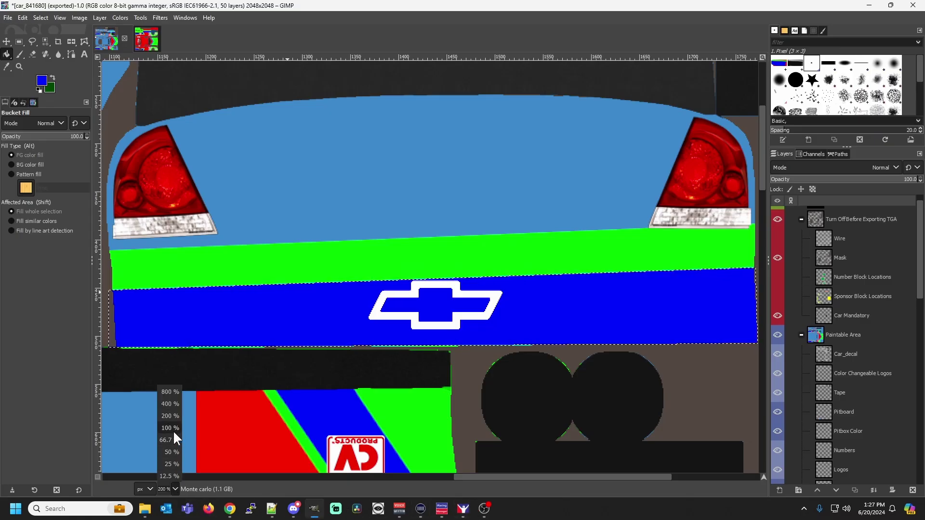
click(172, 452)
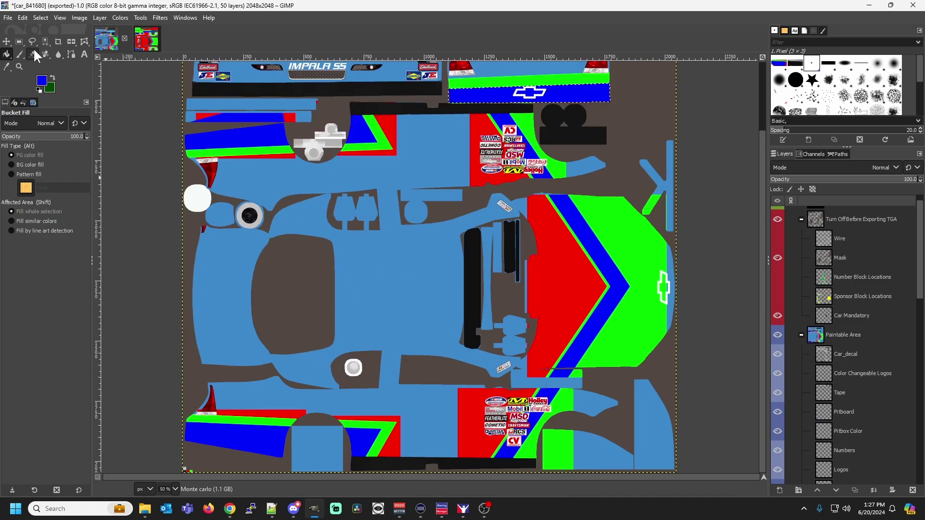
click(20, 41)
click(143, 188)
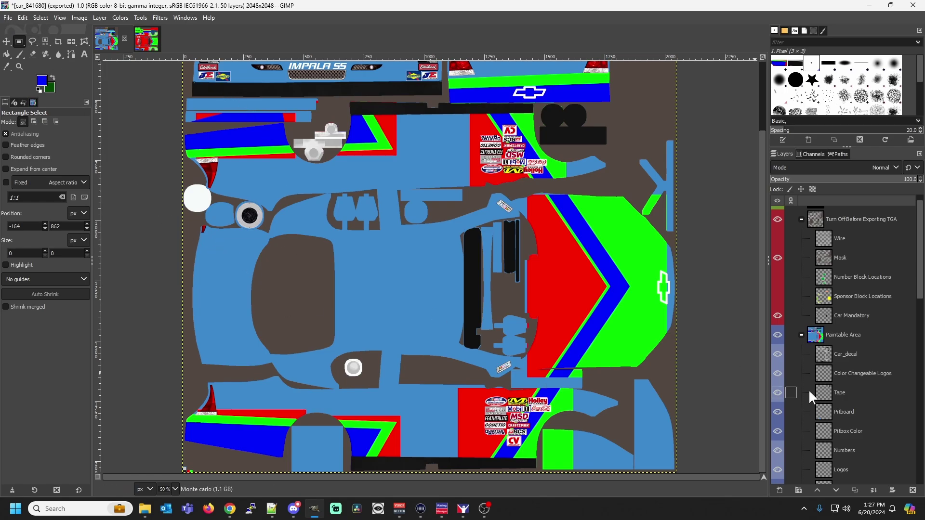
scroll(869, 440, down, 3)
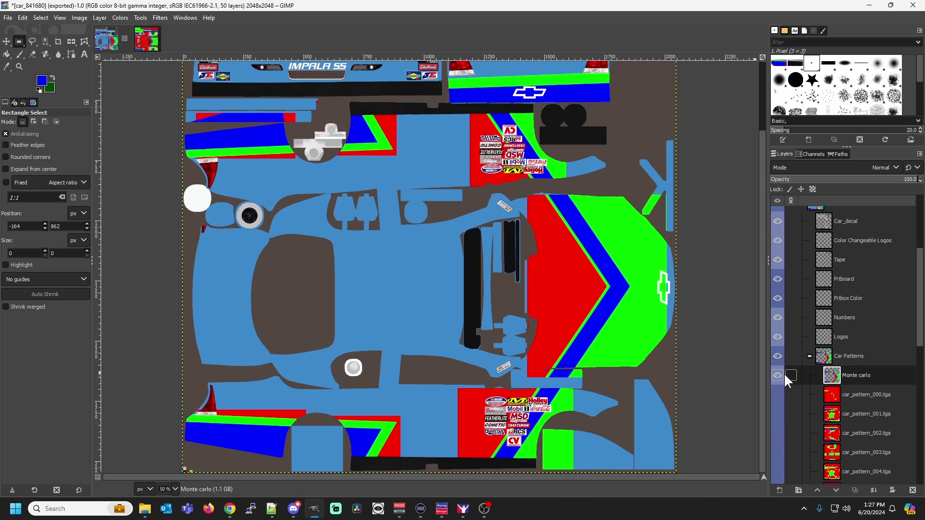
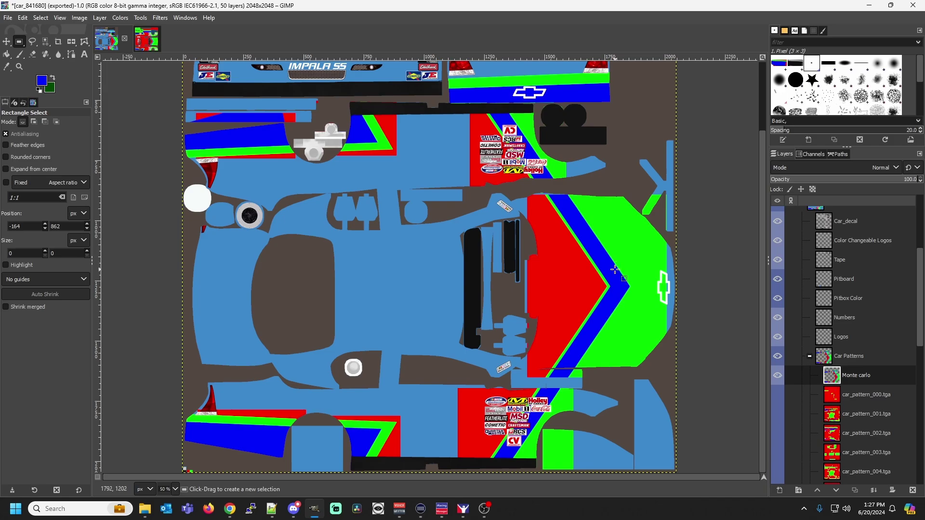
Choose Bucket Fill and set its affected area to fill similar colours (threshold 111.6).
click(7, 54)
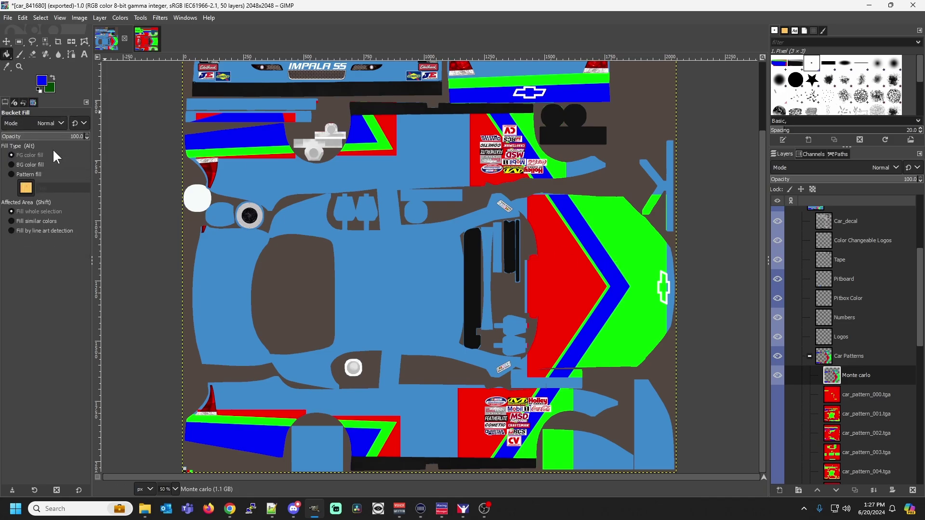
click(13, 220)
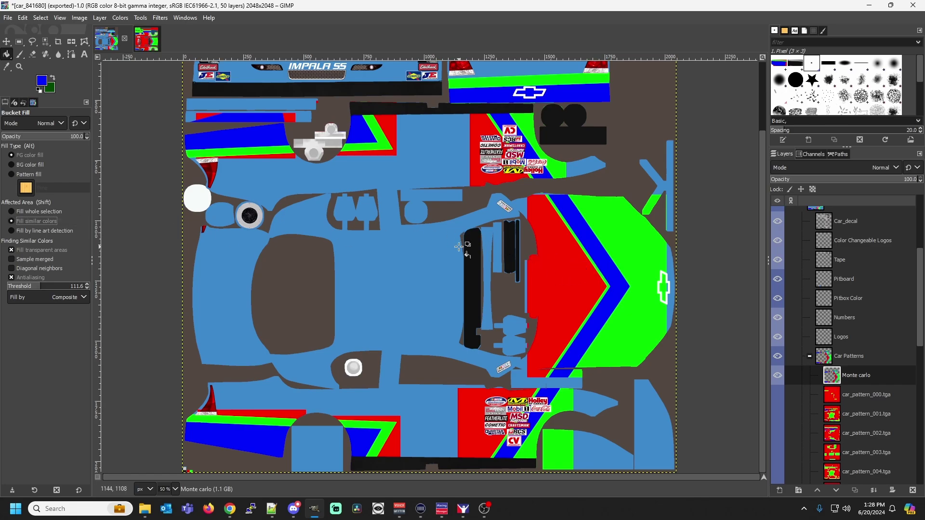
scroll(459, 247, up, 3)
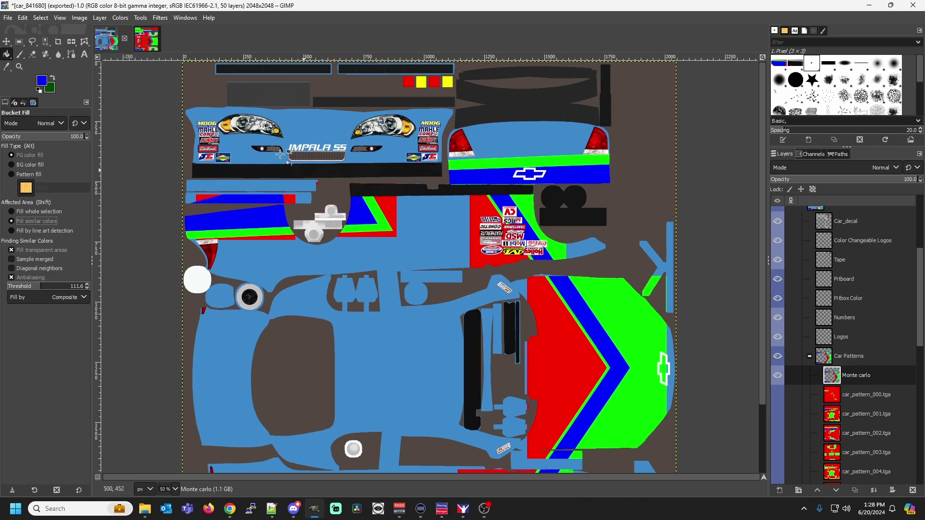
Rectangle-select the blue front nose panel with the headlights and bucket-fill it green.
click(19, 42)
drag(166, 101, 445, 178)
click(41, 80)
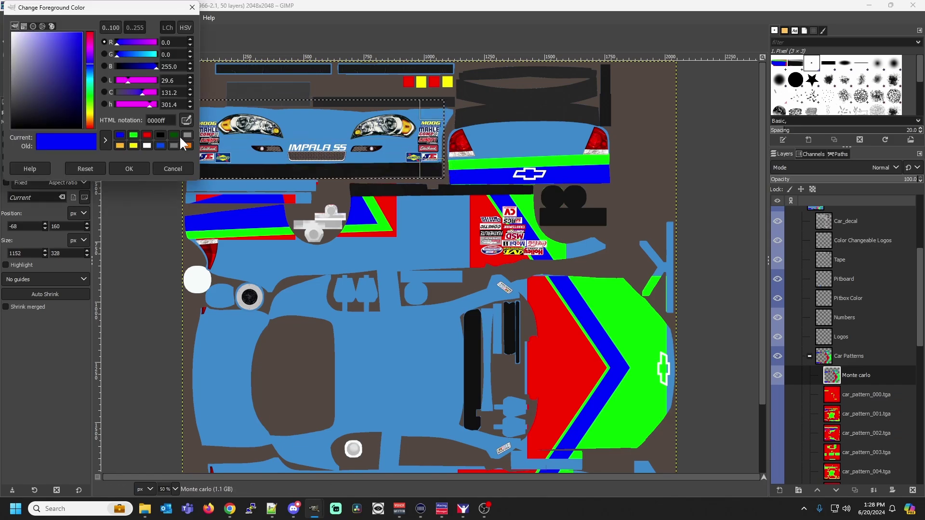
click(131, 135)
click(129, 168)
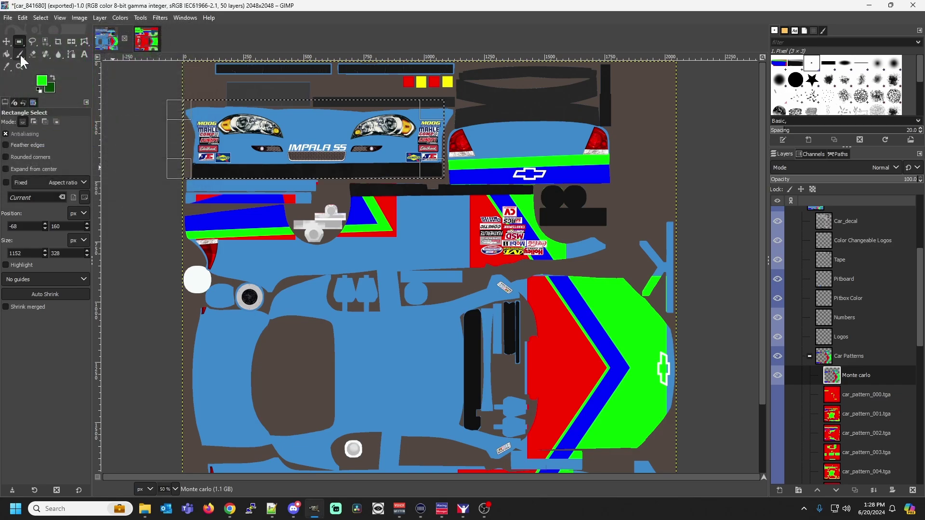
click(7, 54)
click(308, 129)
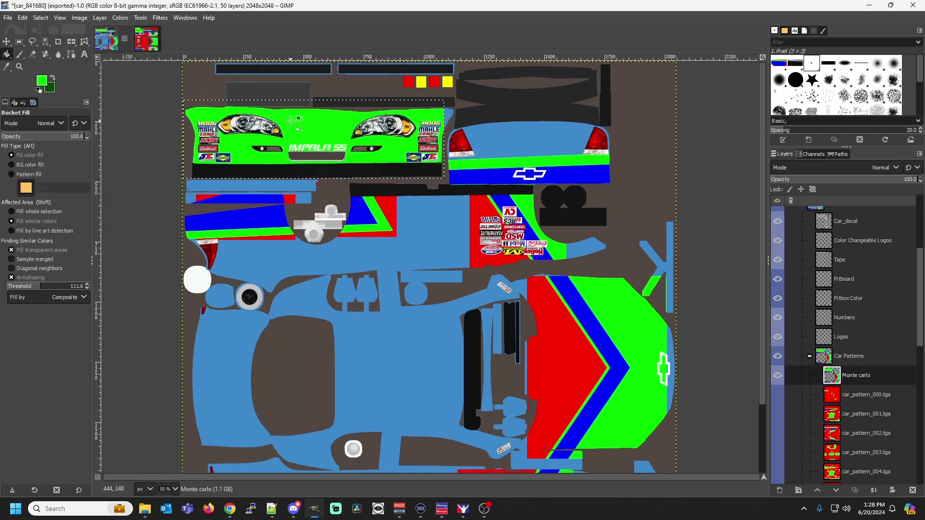
Select the blue sliver beside the hood's Chevy logo and fill it green.
click(19, 41)
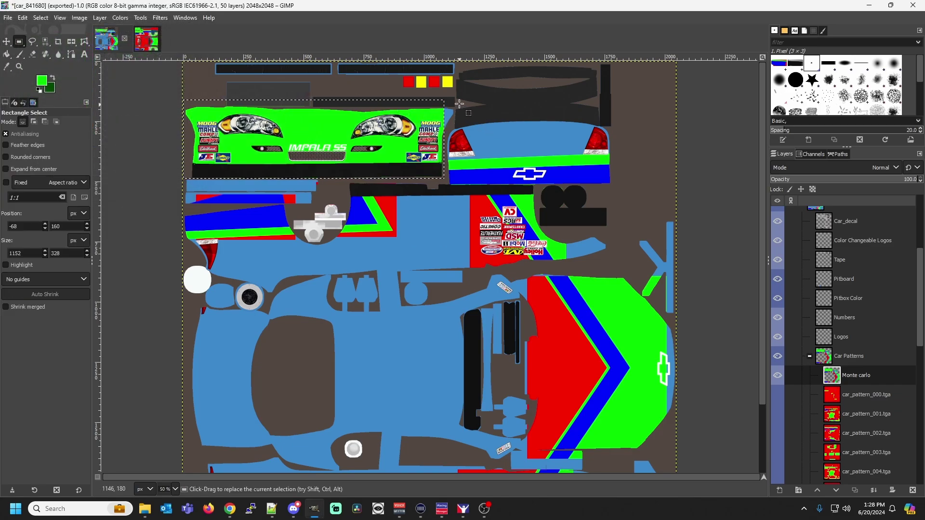
mouse_move(456, 103)
mouse_down()
mouse_move(411, 131)
mouse_move(451, 118)
mouse_up()
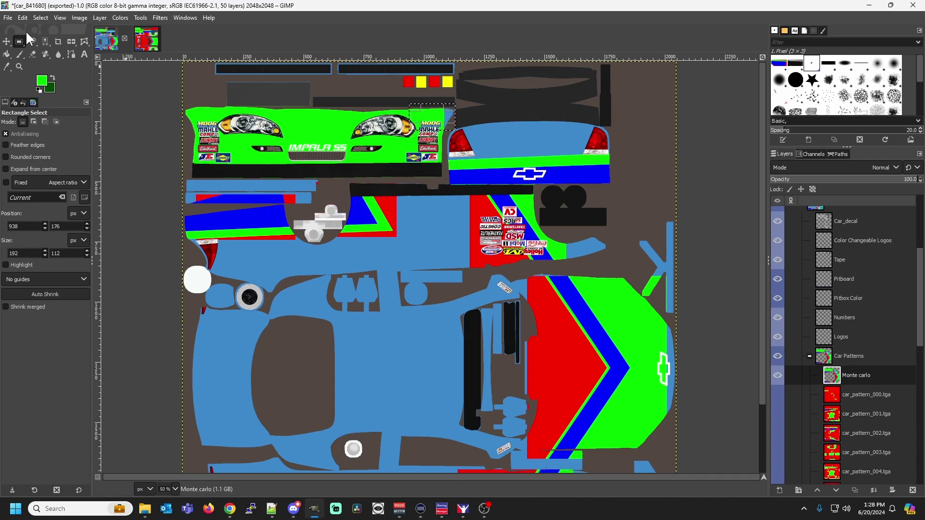
click(7, 54)
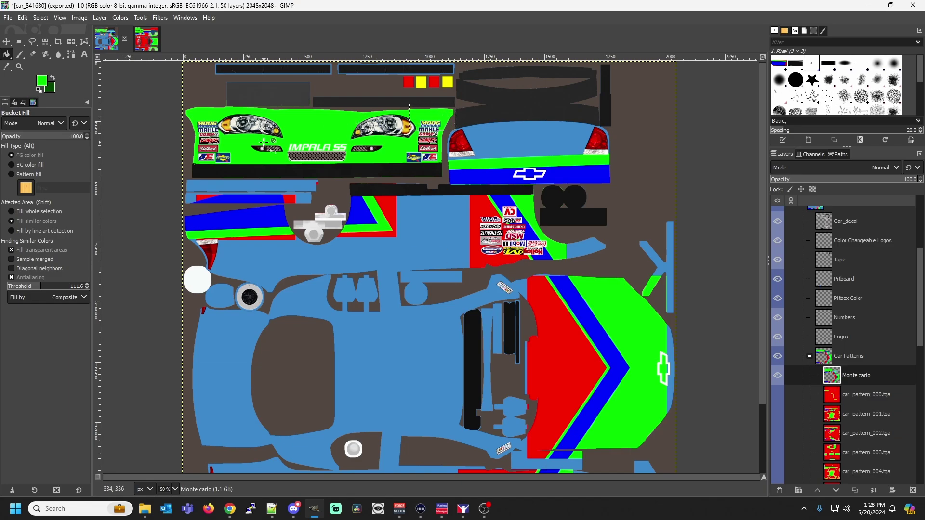
click(19, 41)
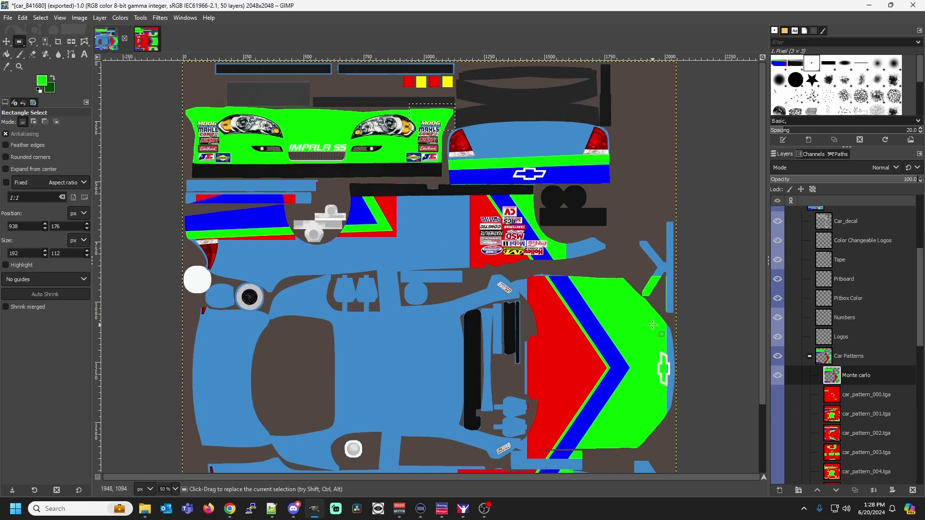
drag(653, 319, 703, 424)
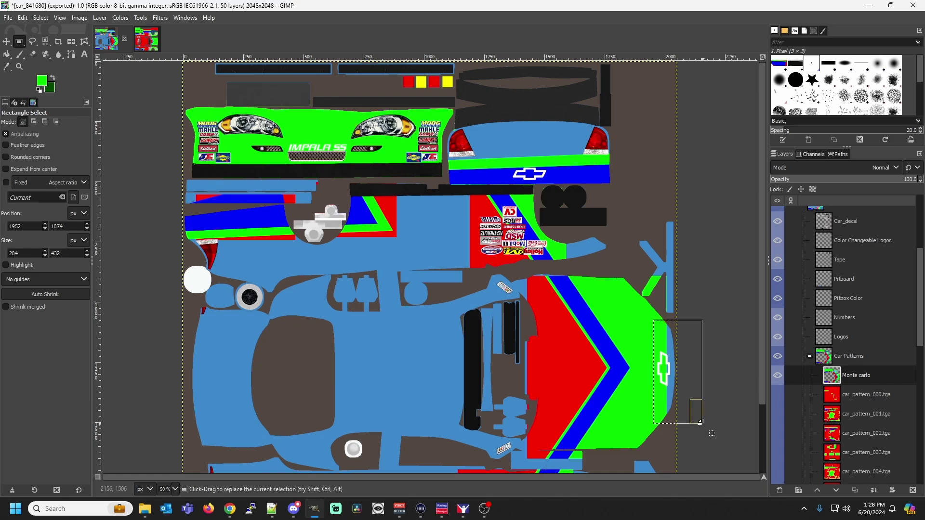
click(6, 54)
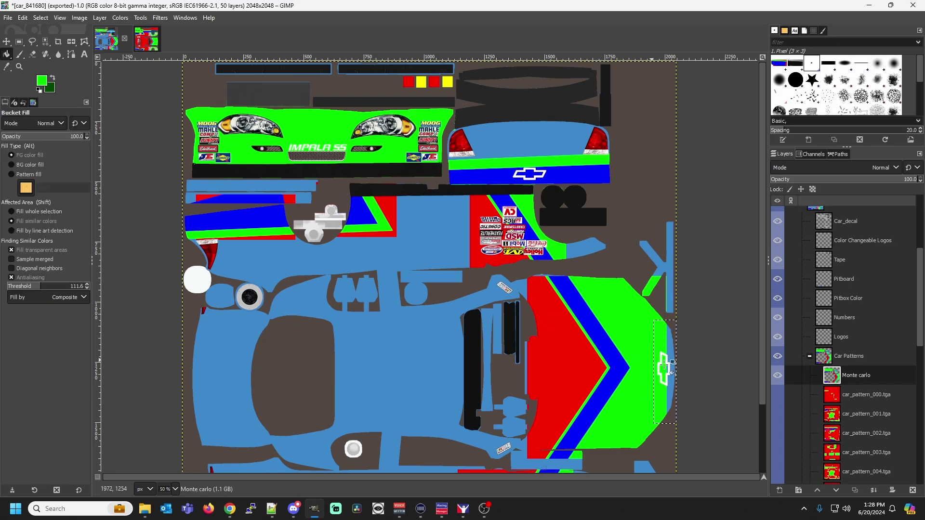
click(670, 391)
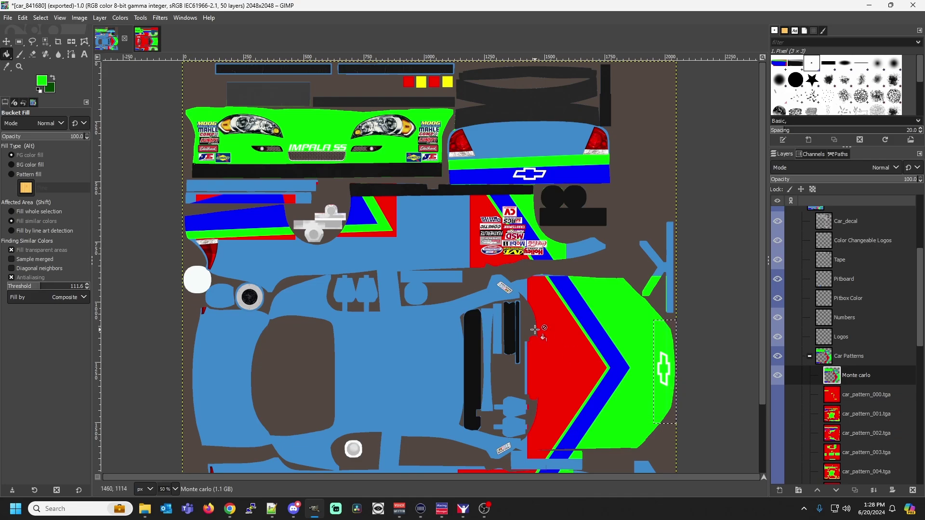
scroll(535, 330, down, 3)
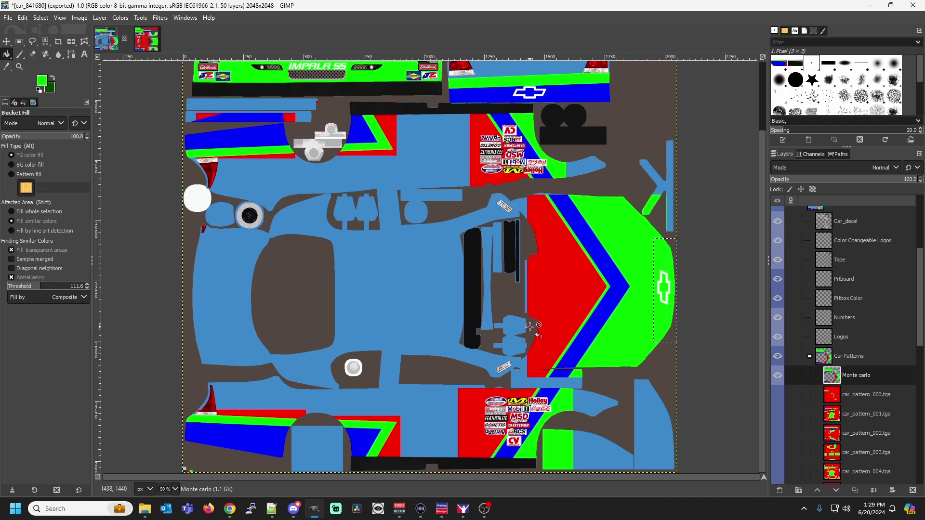
Select and fill green the blue shapes beside the lower and upper decals.
click(19, 42)
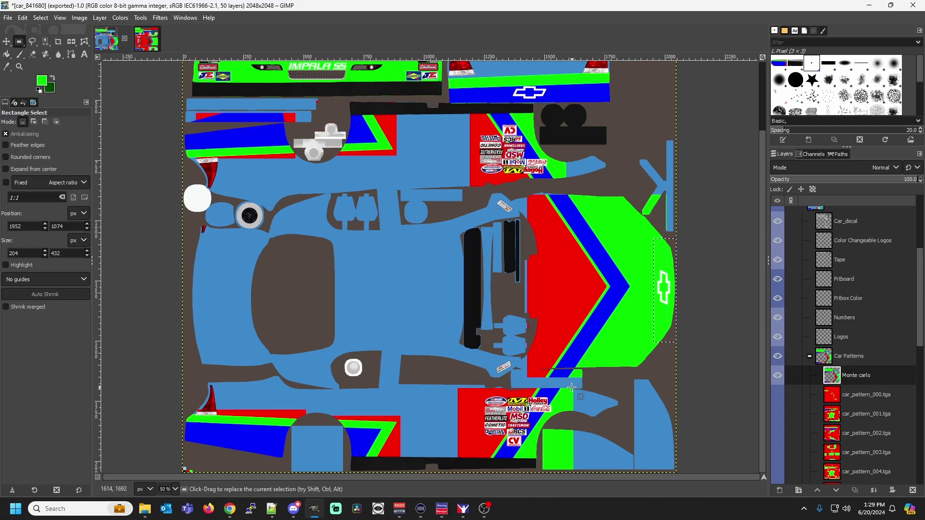
drag(569, 390, 627, 422)
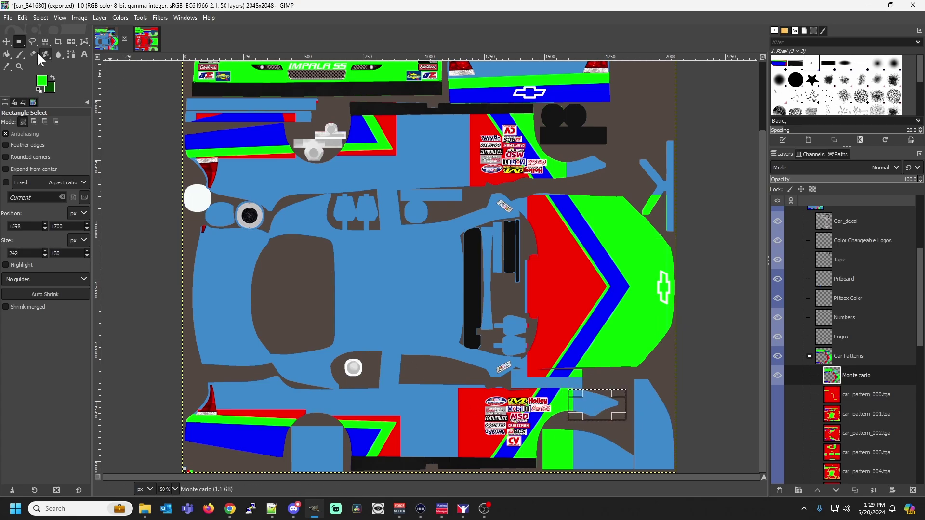
click(7, 55)
click(603, 409)
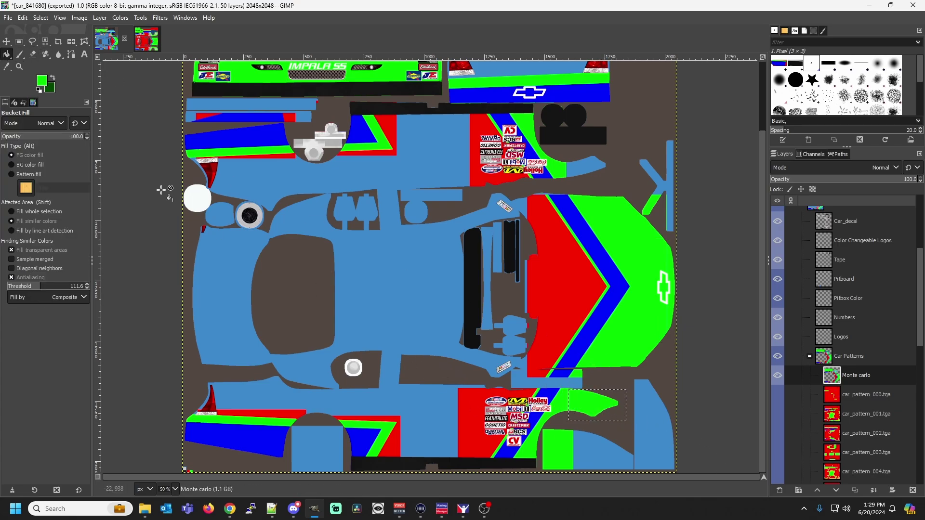
click(19, 42)
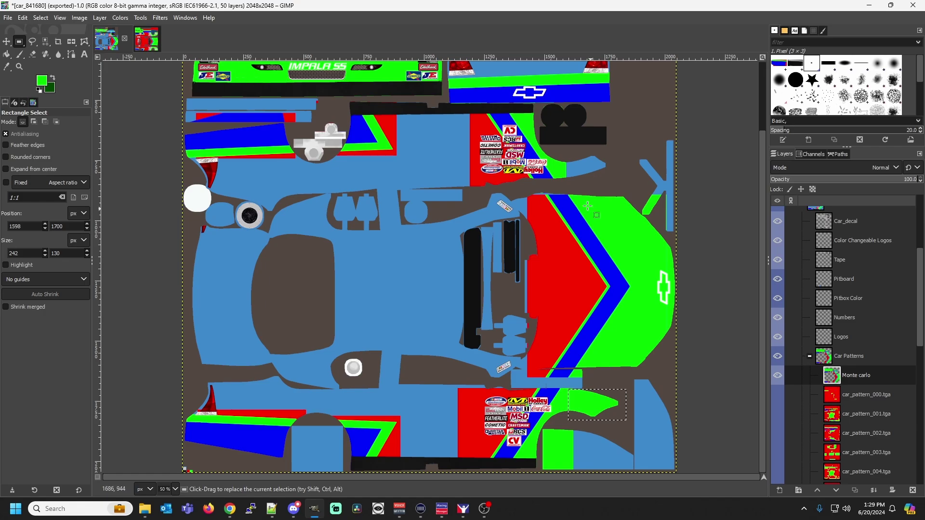
drag(556, 149, 623, 182)
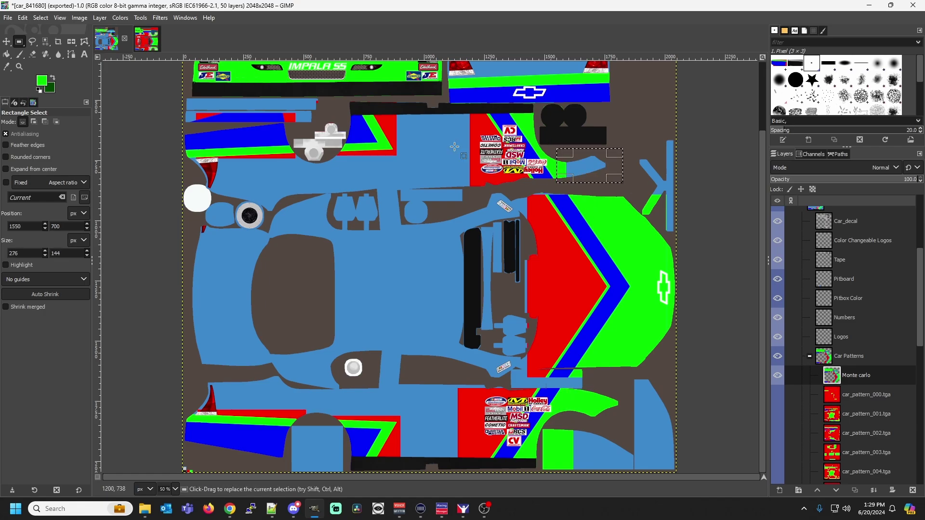
click(7, 54)
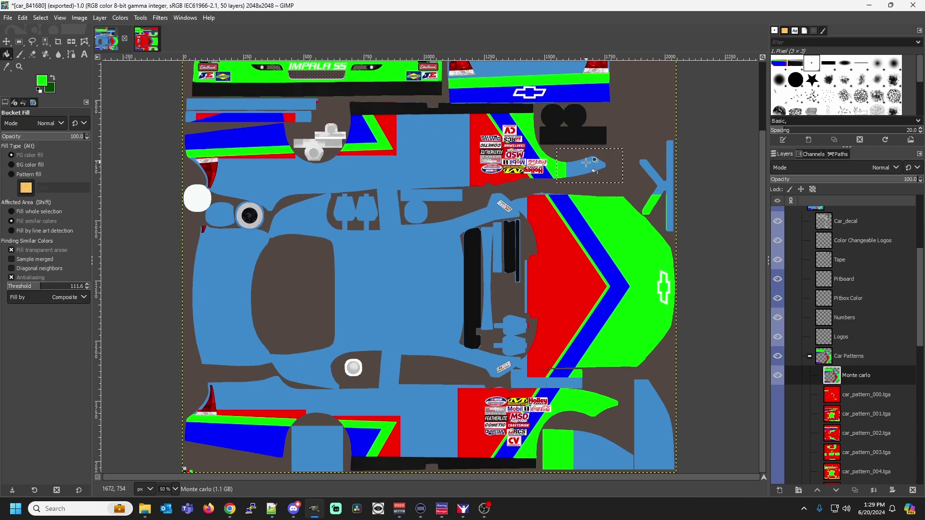
click(210, 87)
Export the paint over car_841680.tga and switch to the iRacing preview.
click(8, 17)
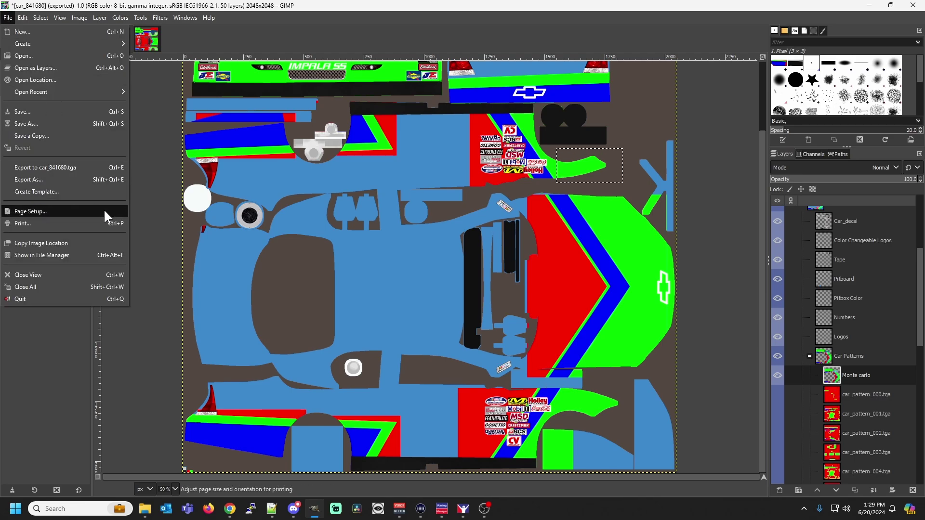
click(86, 167)
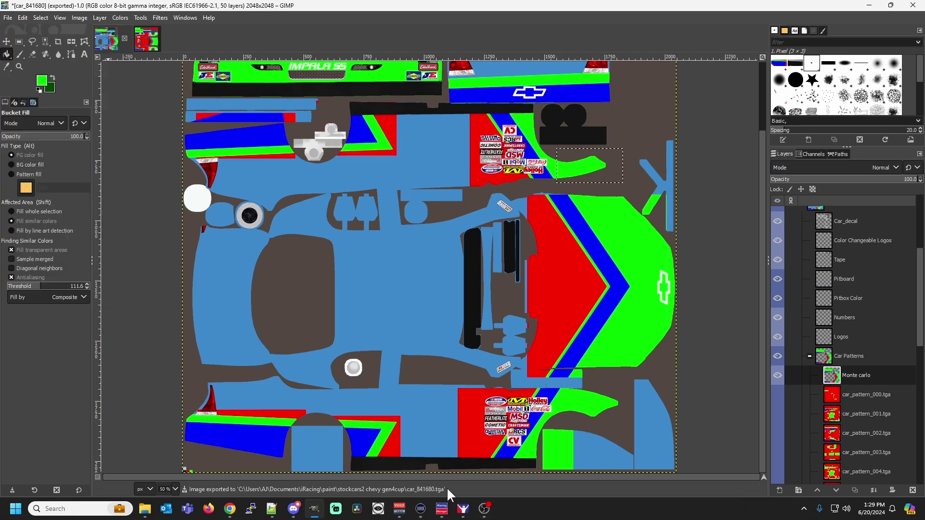
click(464, 510)
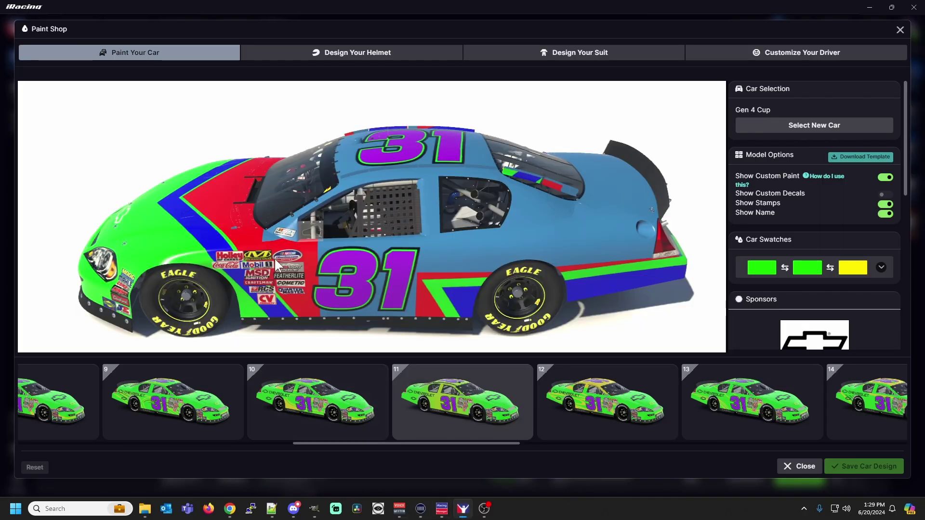
mouse_move(274, 258)
mouse_down()
mouse_move(354, 221)
mouse_move(283, 189)
mouse_move(292, 187)
mouse_up()
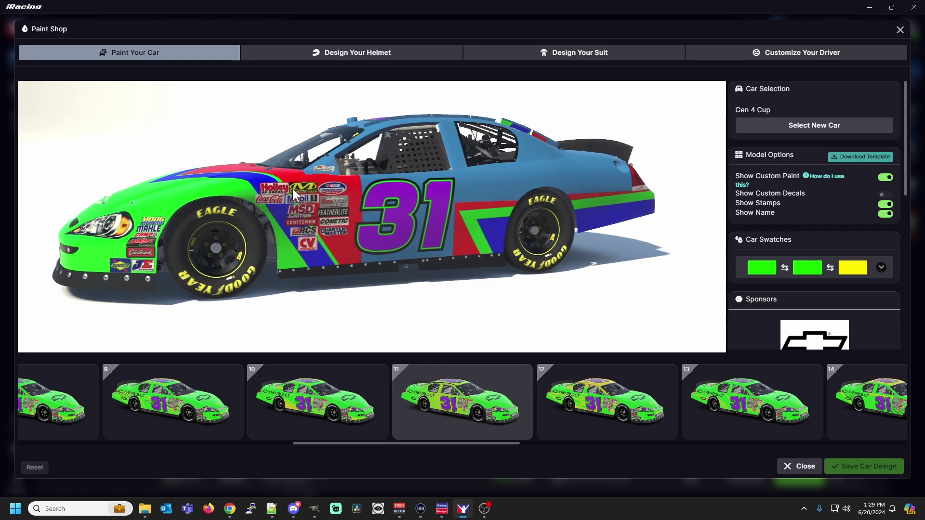
drag(422, 169, 463, 222)
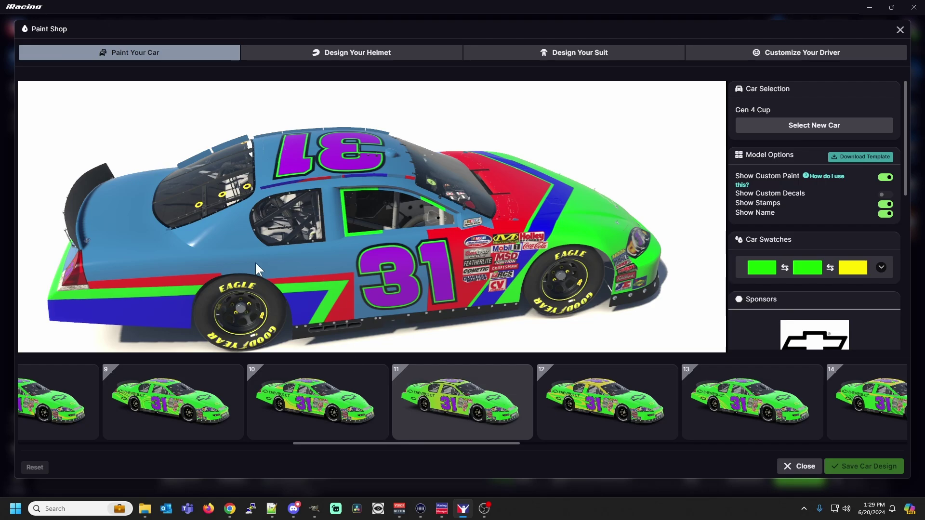
drag(255, 261, 432, 270)
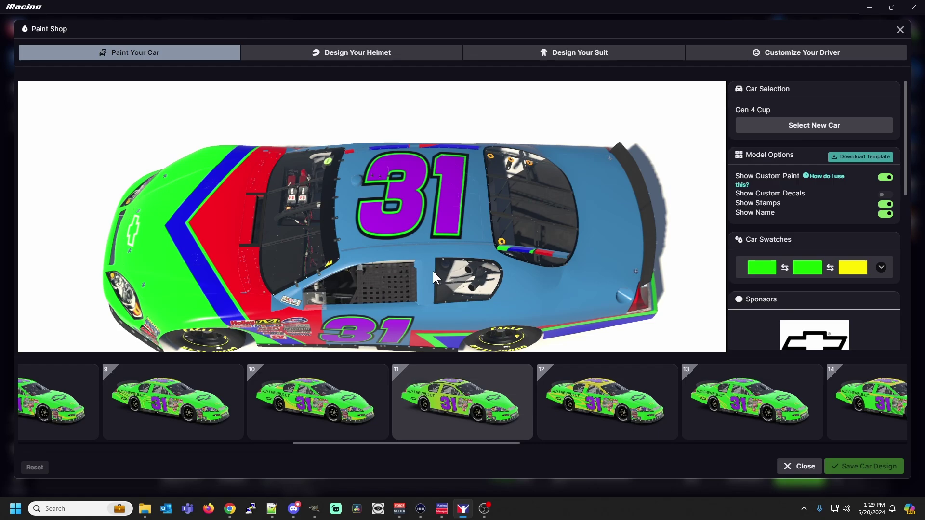
drag(432, 270, 429, 232)
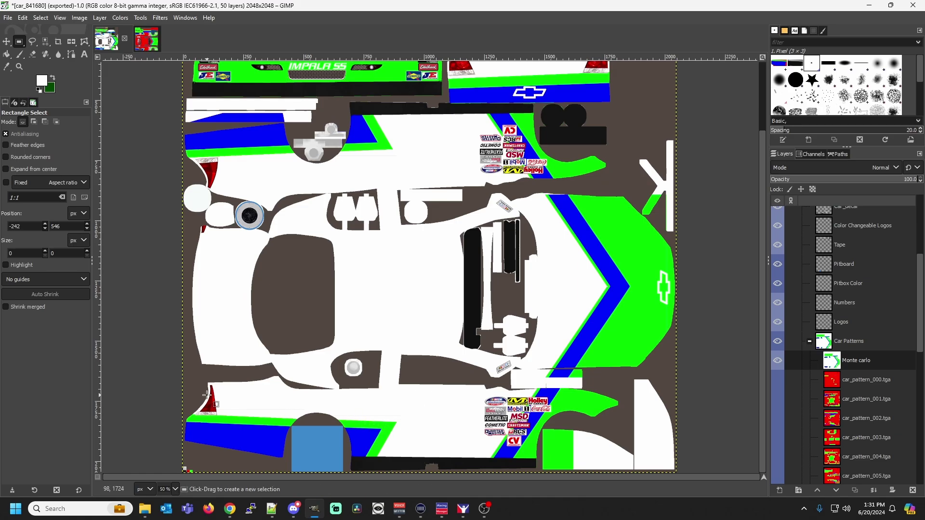
Rotate the iRacing car to view its right front, then from above at an angle.
click(460, 510)
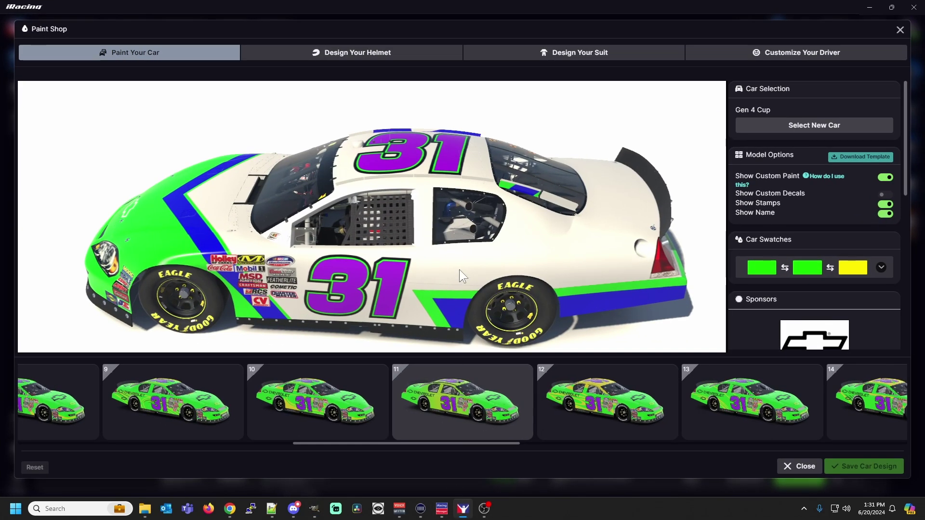
drag(438, 217, 457, 231)
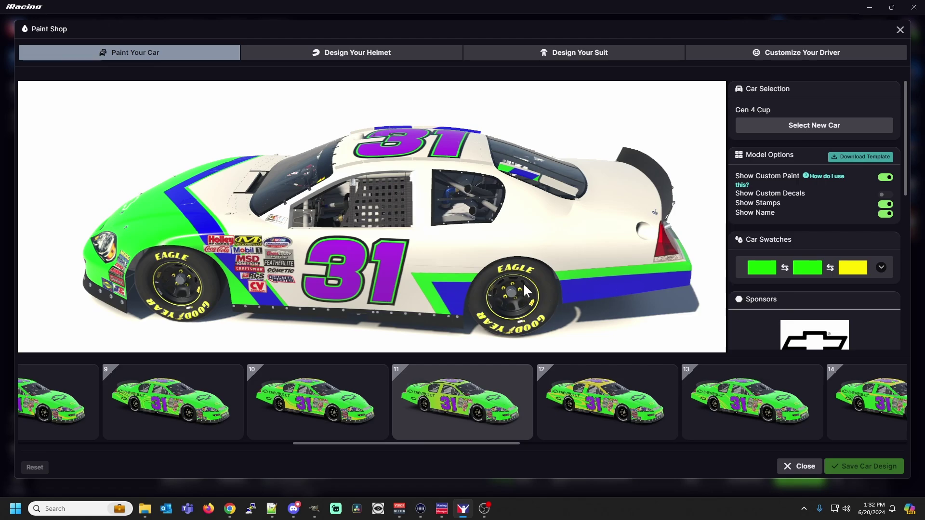
drag(362, 229, 336, 190)
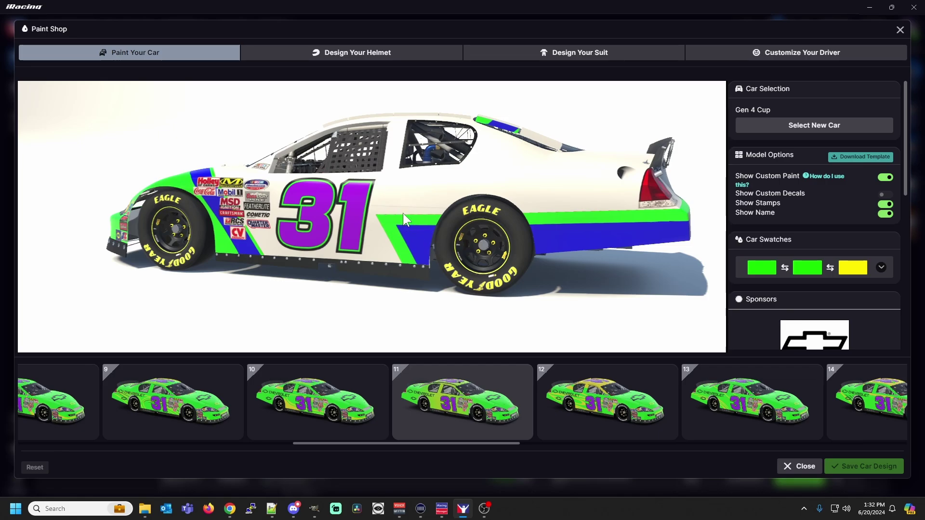
drag(402, 212, 423, 221)
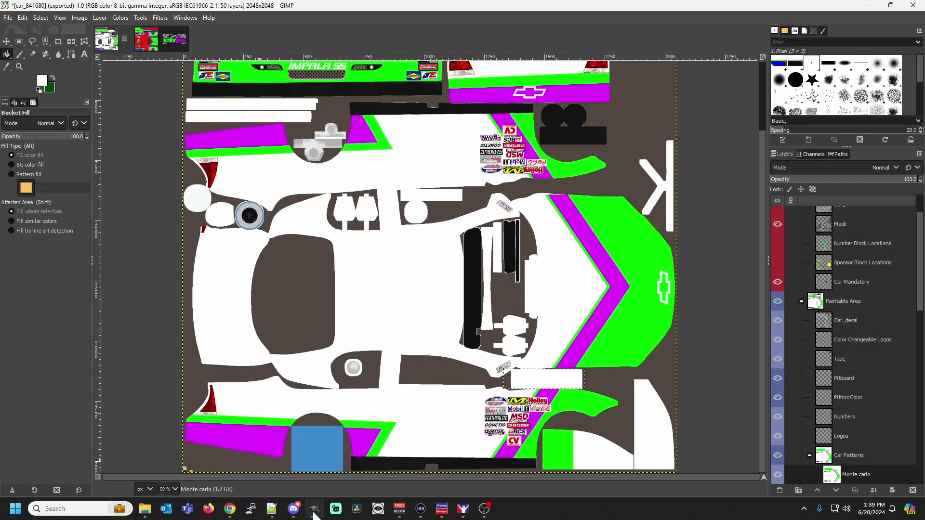
Clear the texture selection, then orbit the iRacing car to view it from above and front.
click(20, 42)
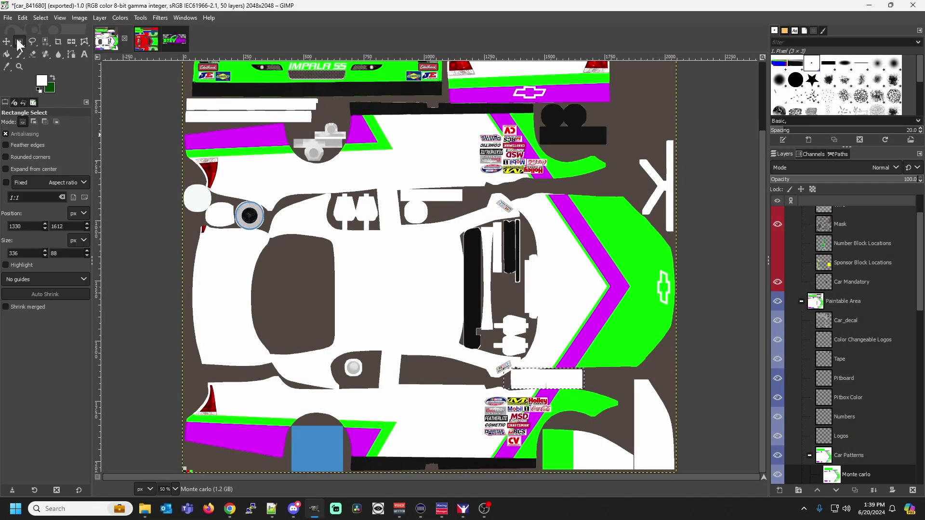
click(145, 215)
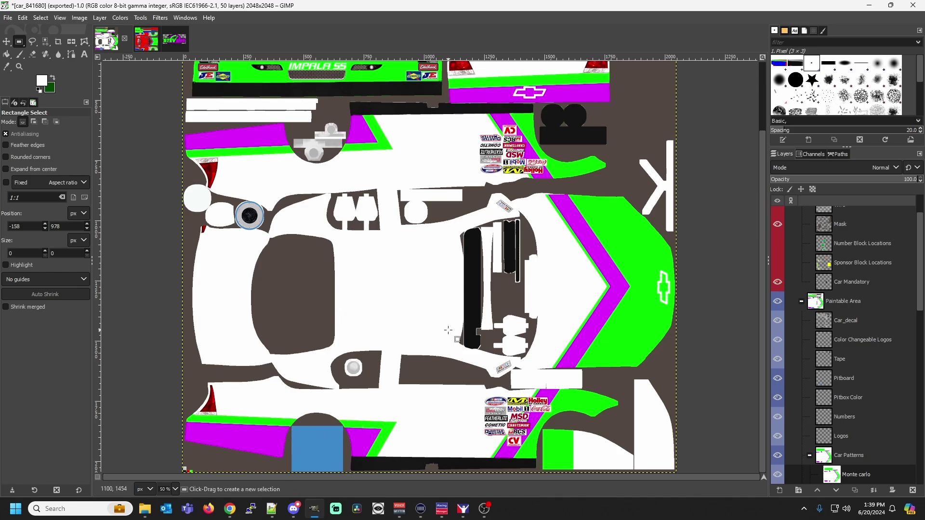
scroll(448, 330, up, 3)
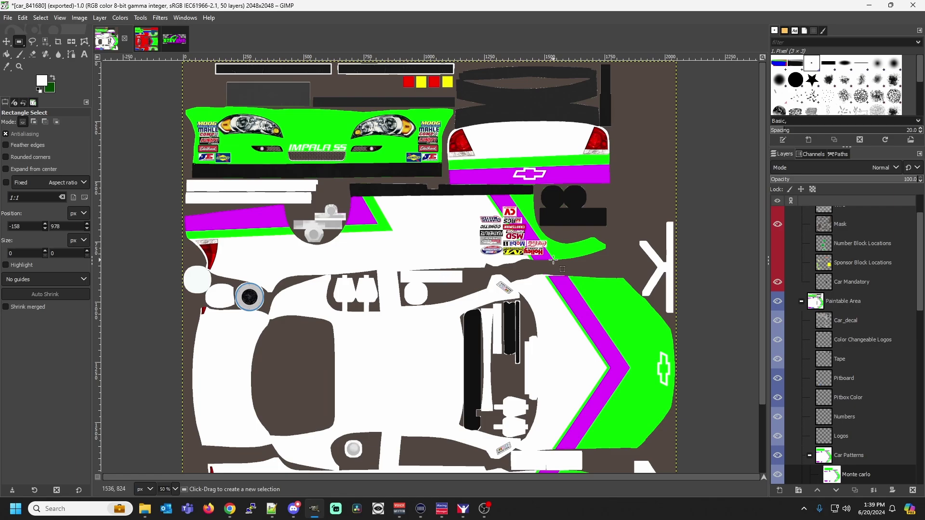
click(462, 509)
drag(430, 245, 455, 285)
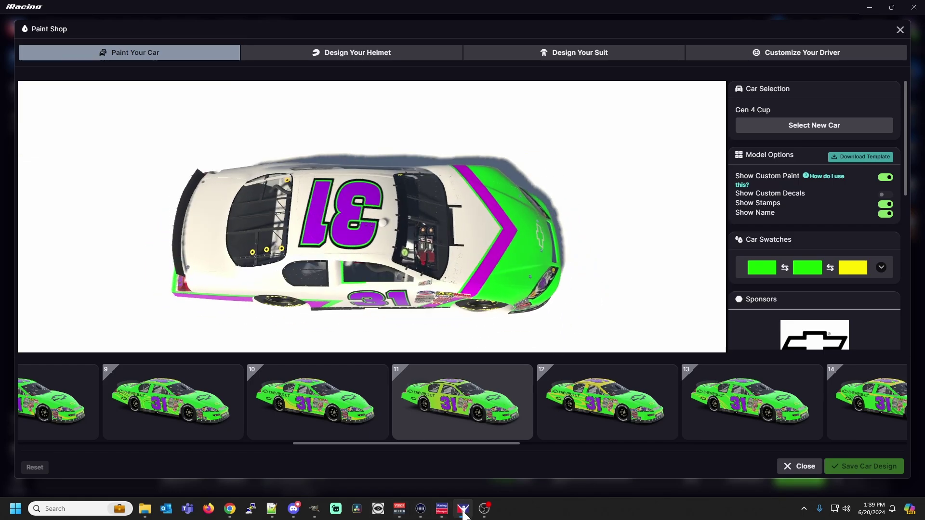
Switch from iRacing back to the car_841680 texture in GIMP.
click(314, 508)
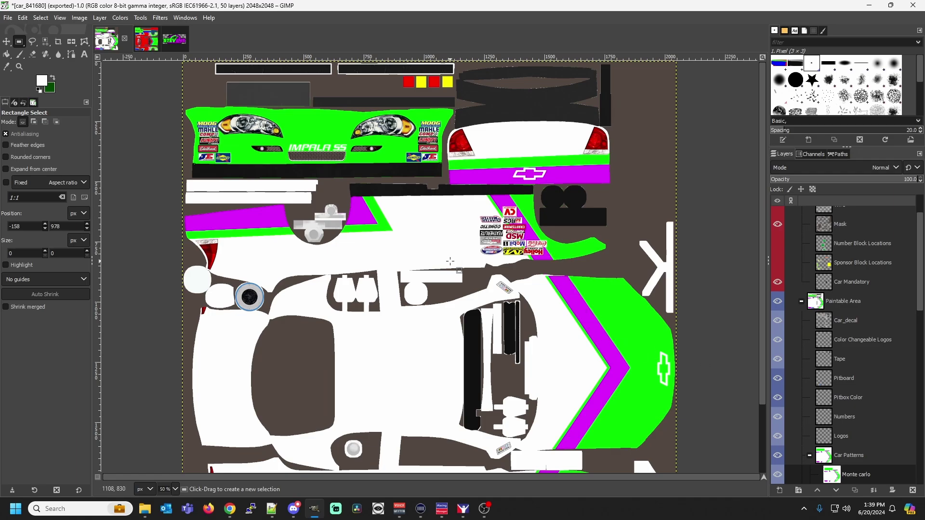
Start saving the project and browse to D:\iracing\Templates.
scroll(802, 406, down, 5)
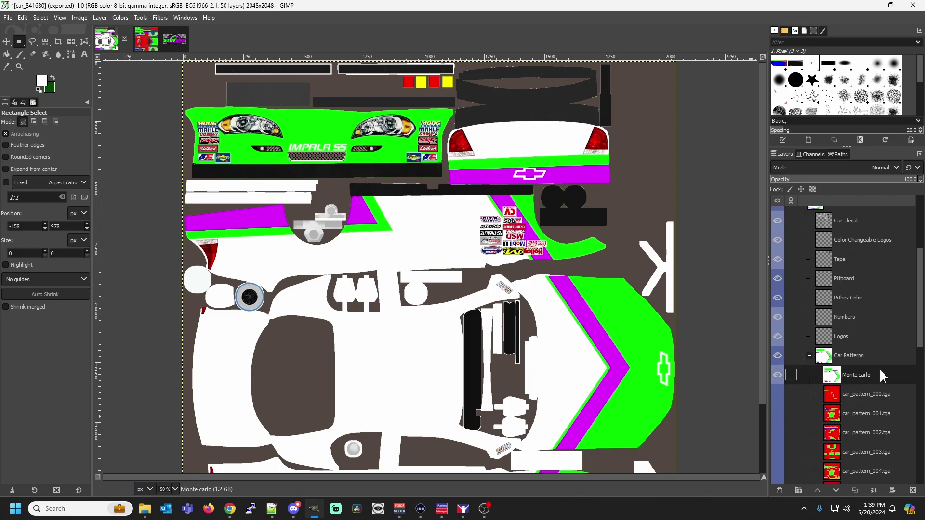
click(8, 19)
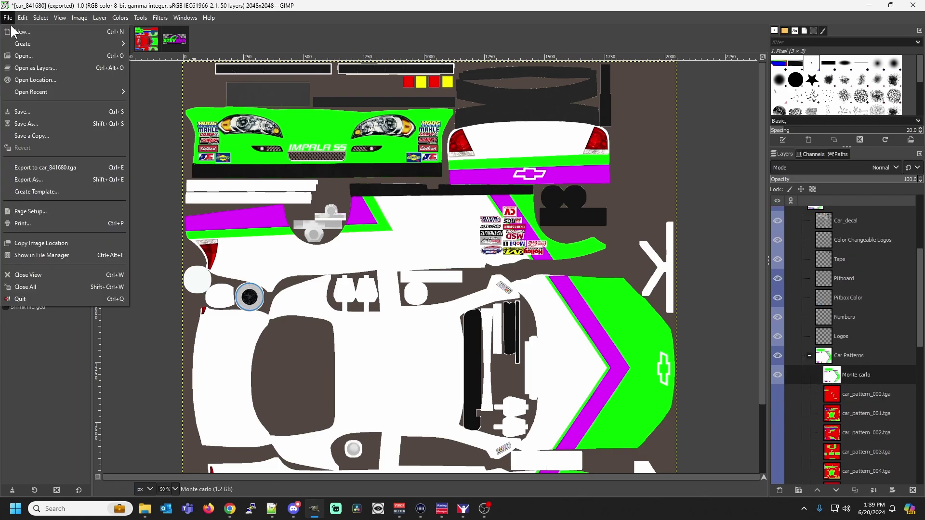
click(87, 111)
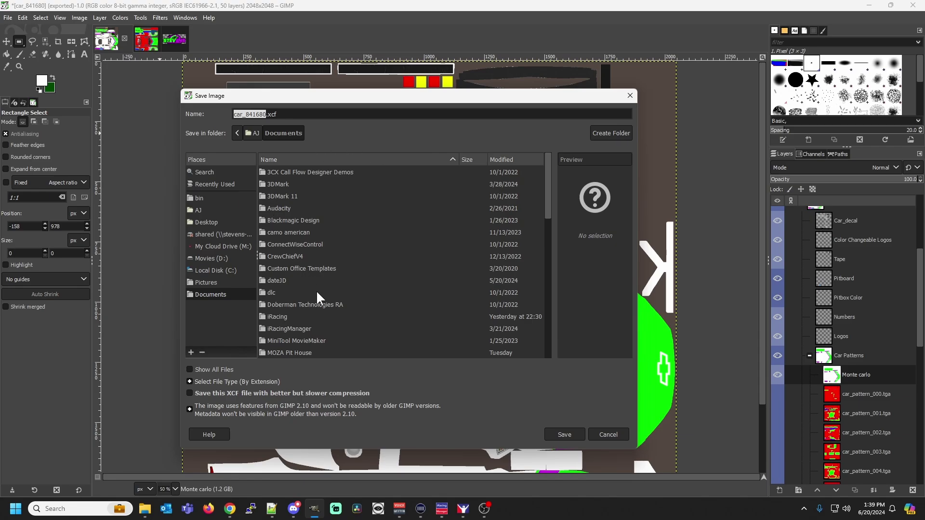
click(212, 259)
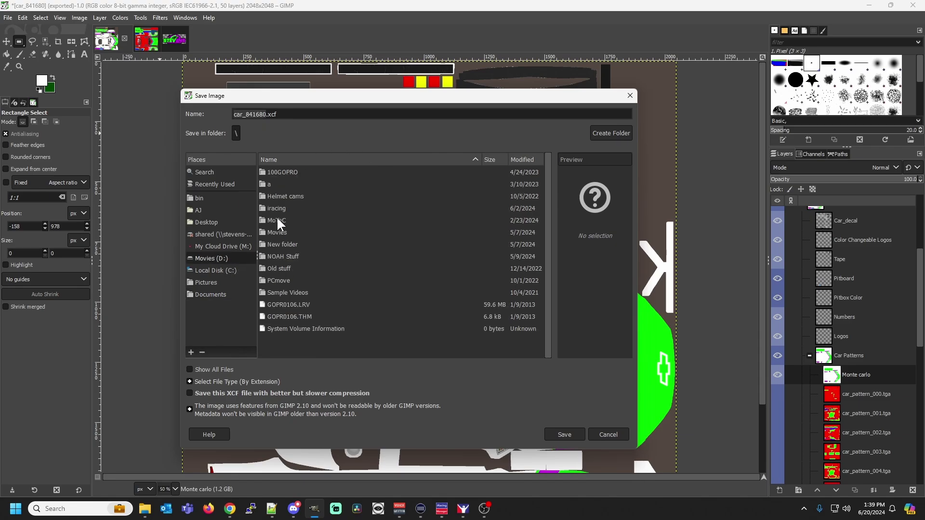
double_click(276, 209)
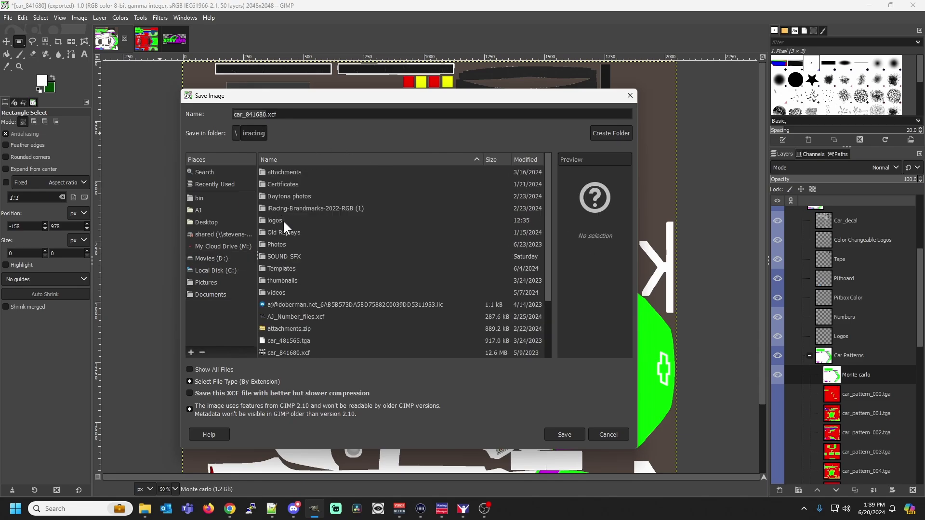
double_click(279, 269)
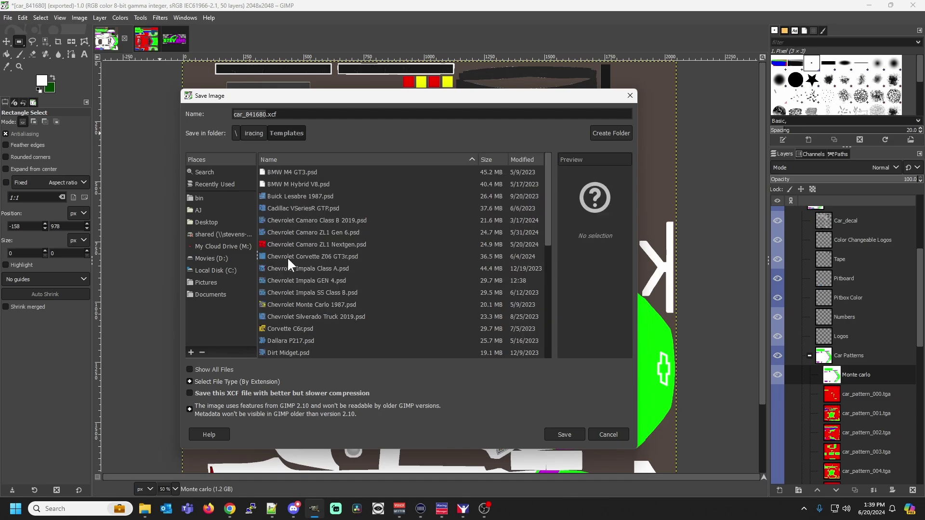
Name the file Chevrolet Impala GEN 4updated.xcf and save it.
double_click(322, 279)
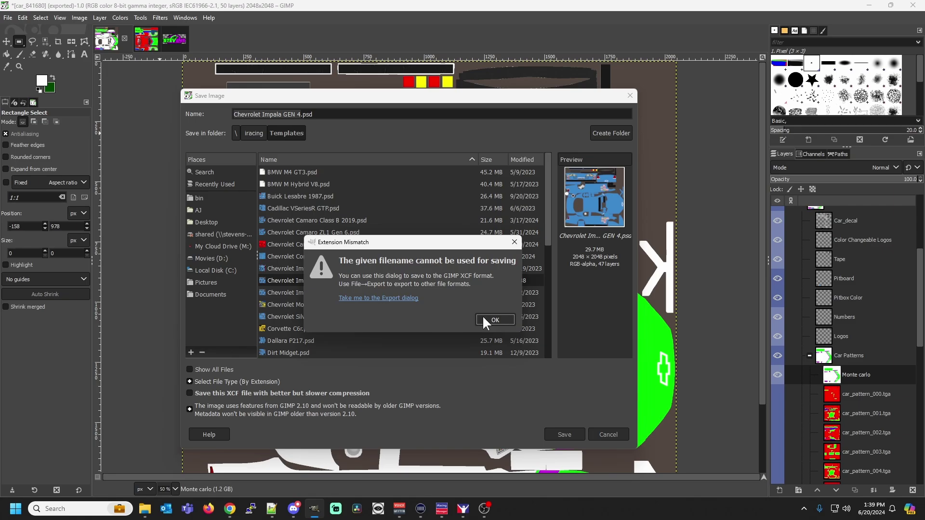
click(483, 318)
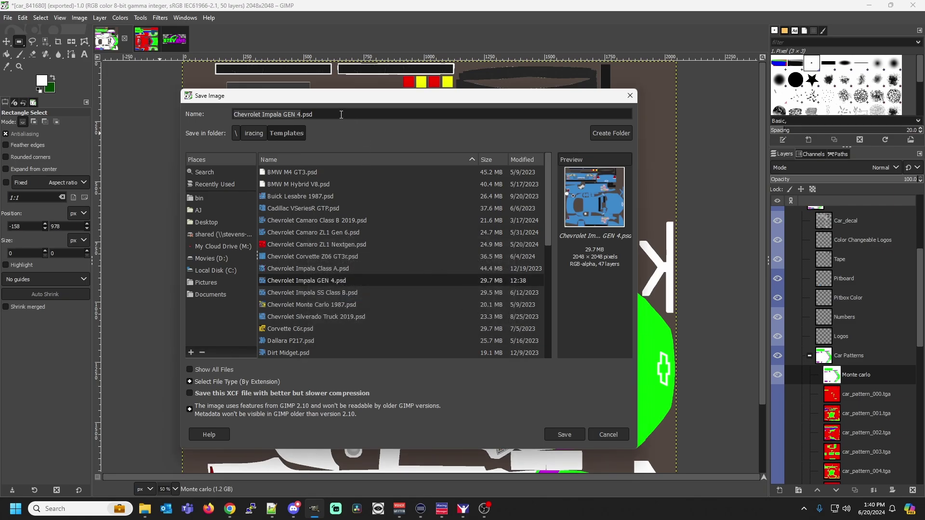
click(300, 114)
text(updated)
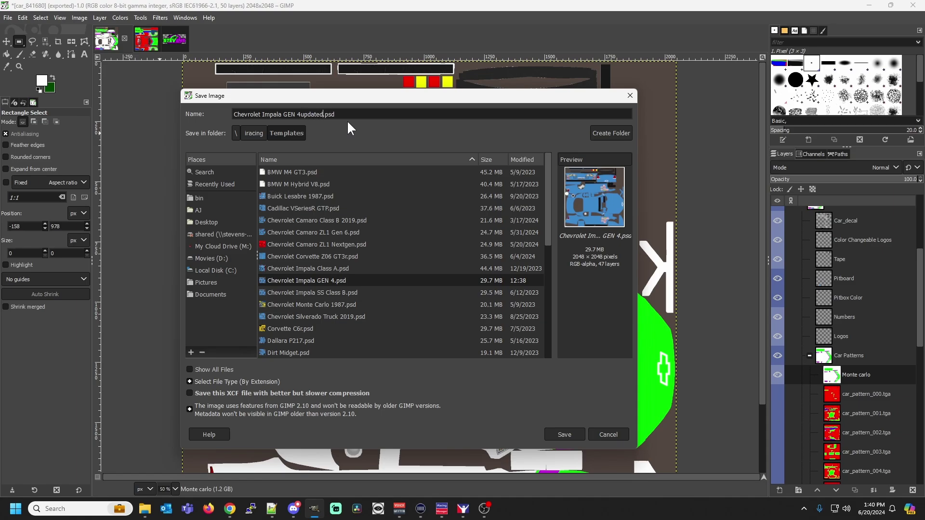
click(573, 431)
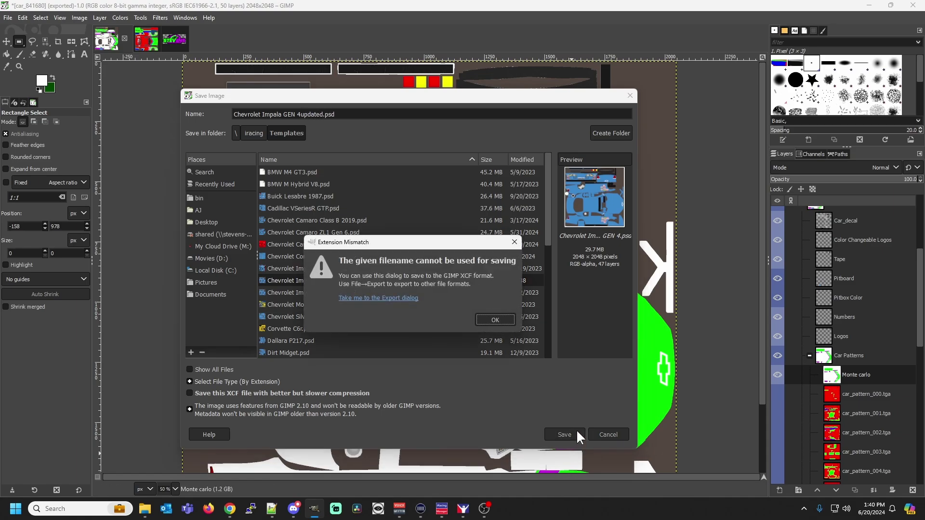
click(494, 320)
drag(336, 114, 321, 115)
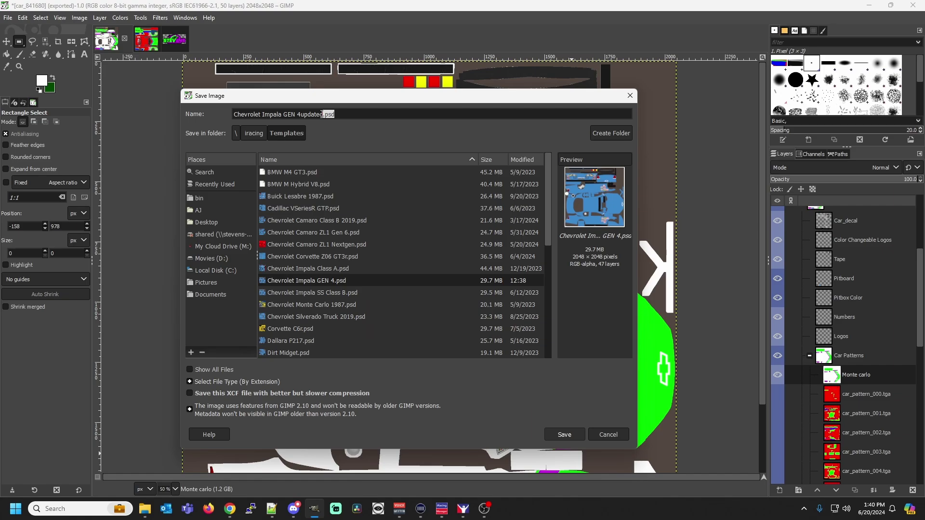
text(updated)
click(572, 433)
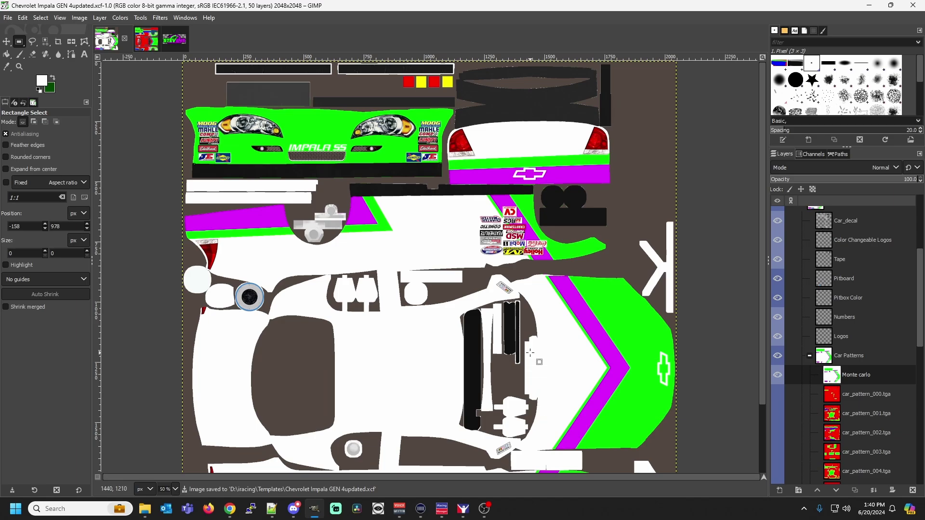
Select the green patch near the texture's lower right to fill it white.
scroll(536, 362, down, 3)
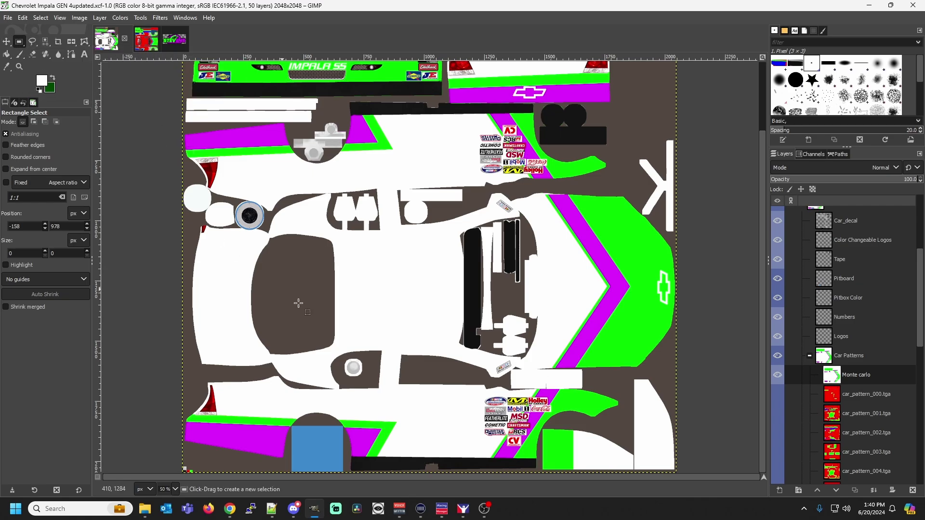
click(542, 428)
drag(542, 428, 582, 480)
click(7, 54)
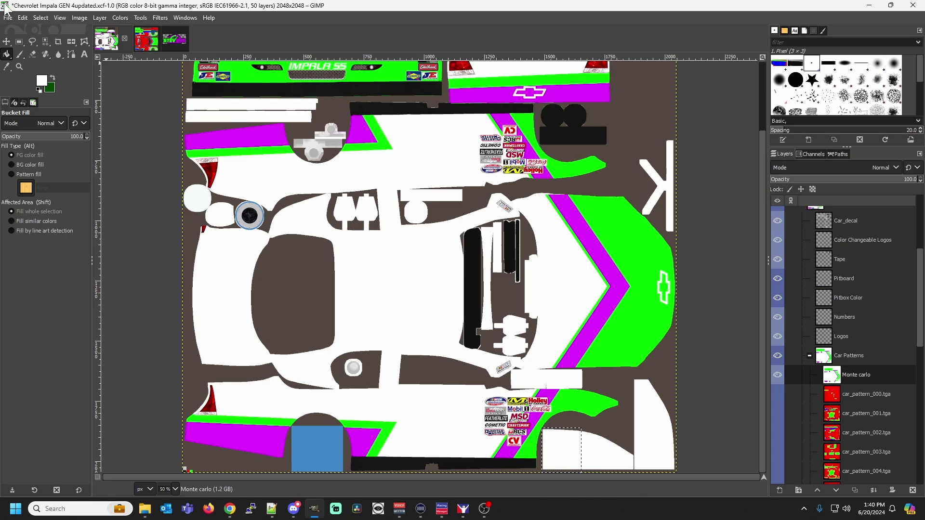
Save the project, re-export car_841680.tga, and switch to iRacing's Paint Shop.
click(8, 17)
click(19, 111)
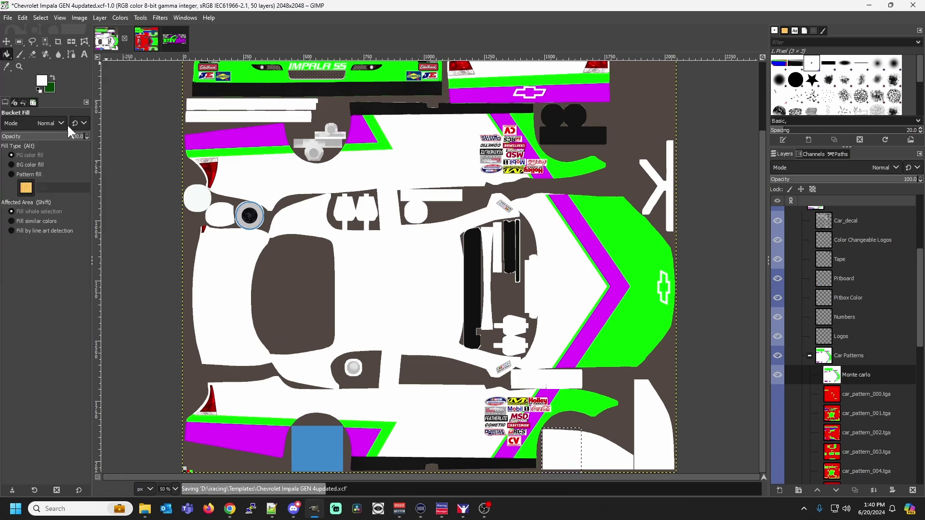
click(8, 18)
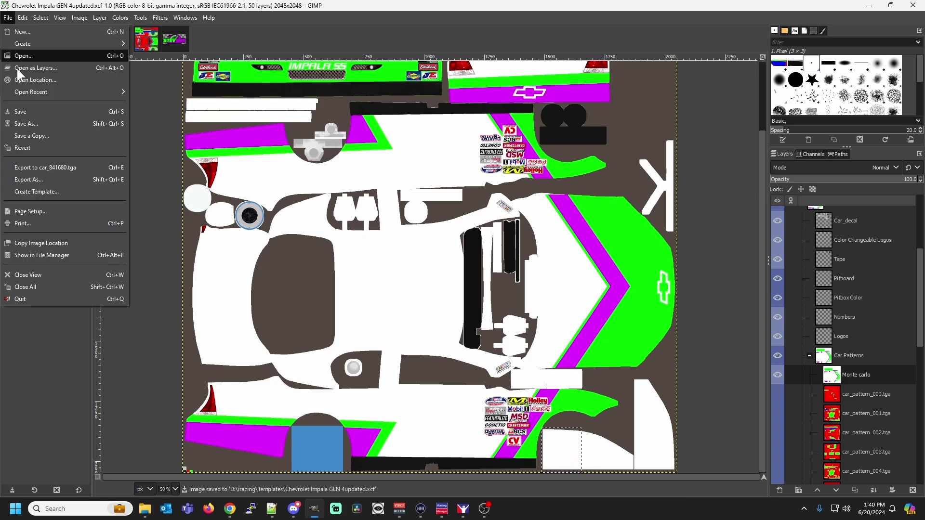
click(46, 164)
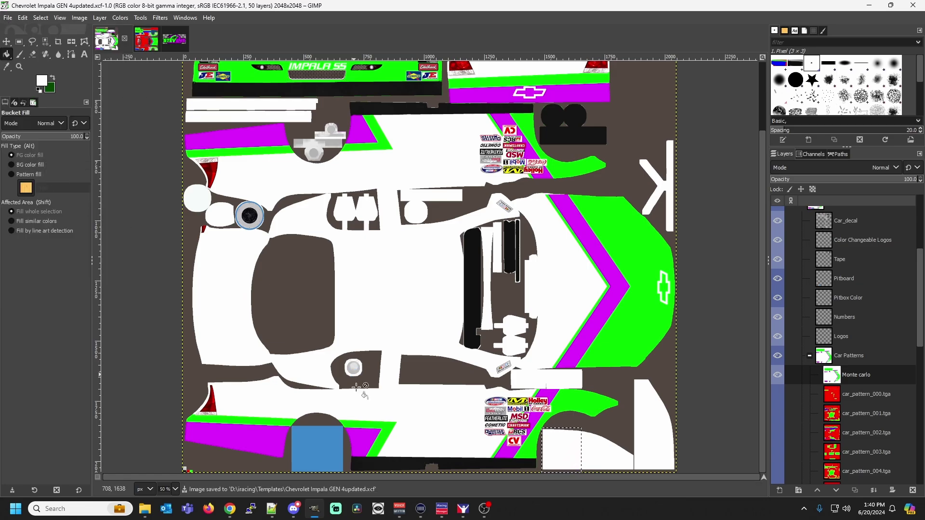
click(463, 512)
Rotate the iRacing car to a front three-quarter view, then return to GIMP.
drag(385, 286, 217, 222)
drag(410, 311, 409, 264)
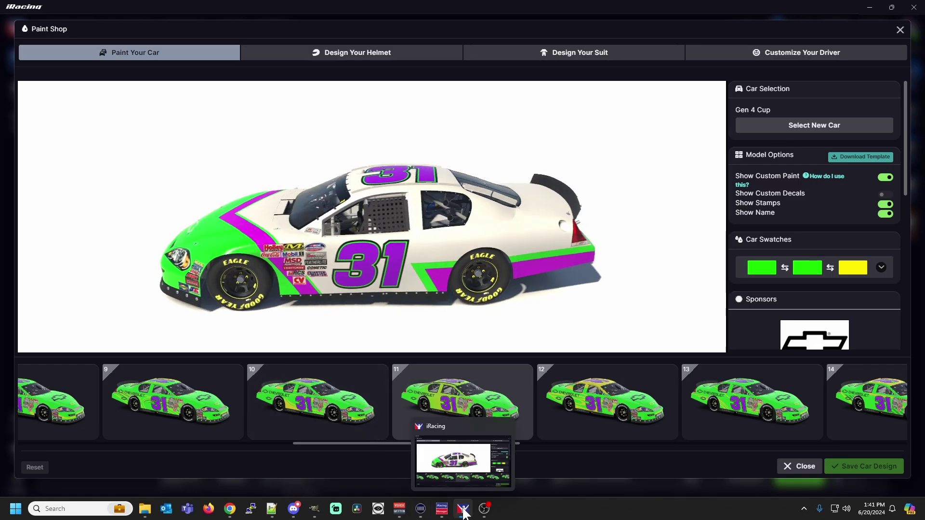
click(318, 511)
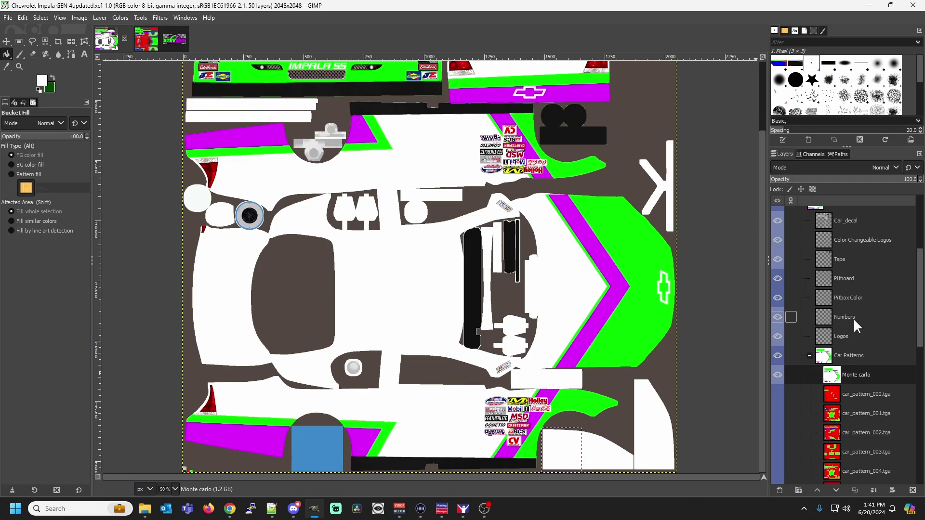
Copy the entire Stevens Motorsports updated logo image, then return to the Impala template.
click(825, 336)
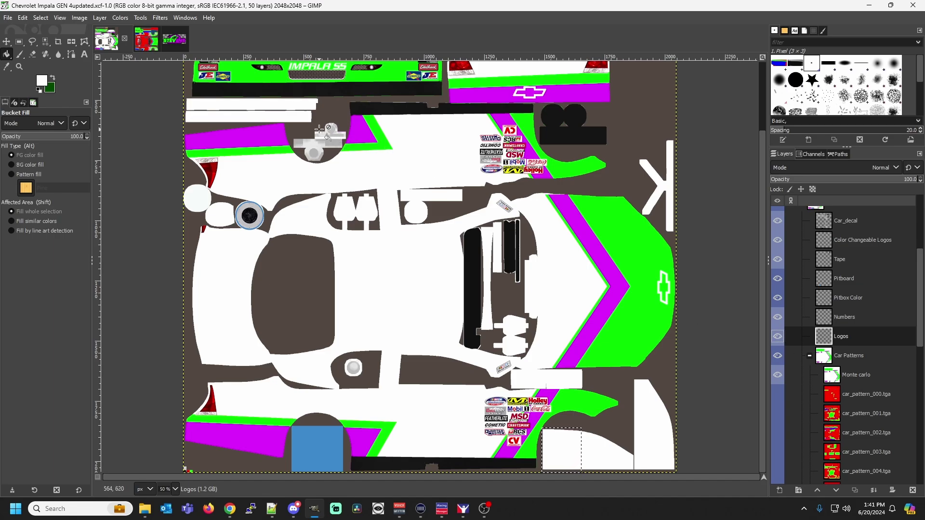
click(169, 38)
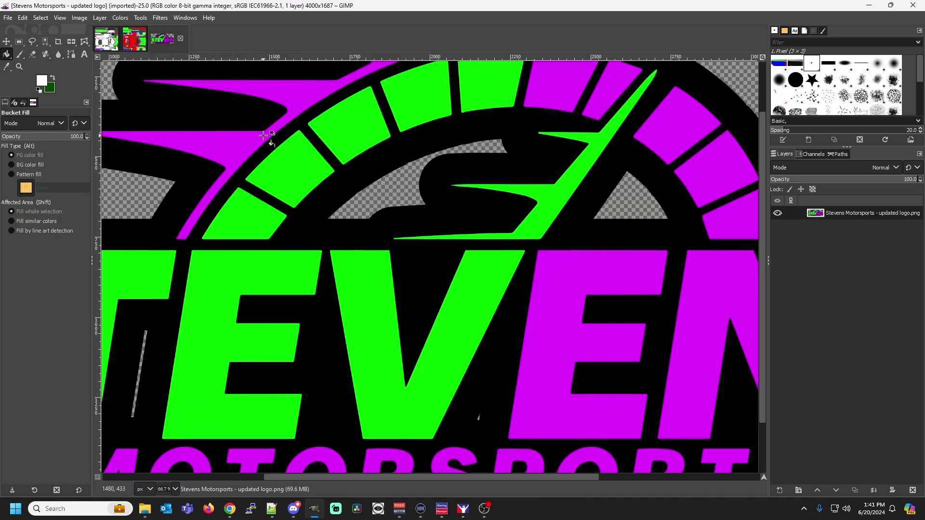
click(46, 19)
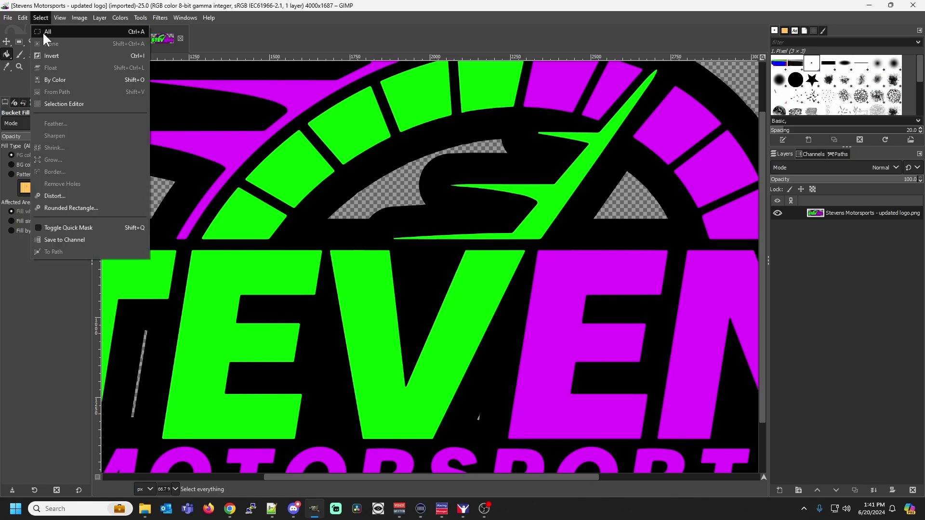
click(43, 32)
click(24, 19)
click(42, 88)
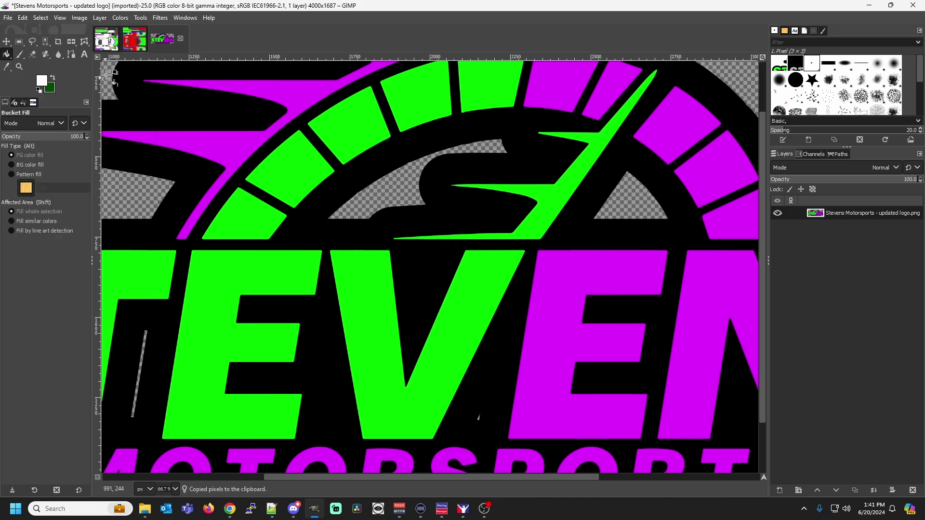
click(106, 39)
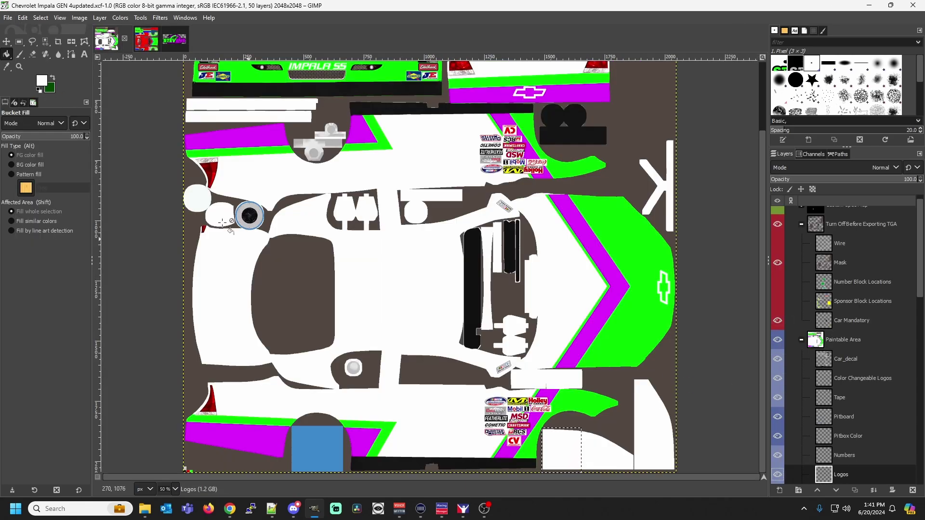
Clear the template selection, paste the Stevens logo and move it left onto the texture.
click(19, 42)
click(322, 250)
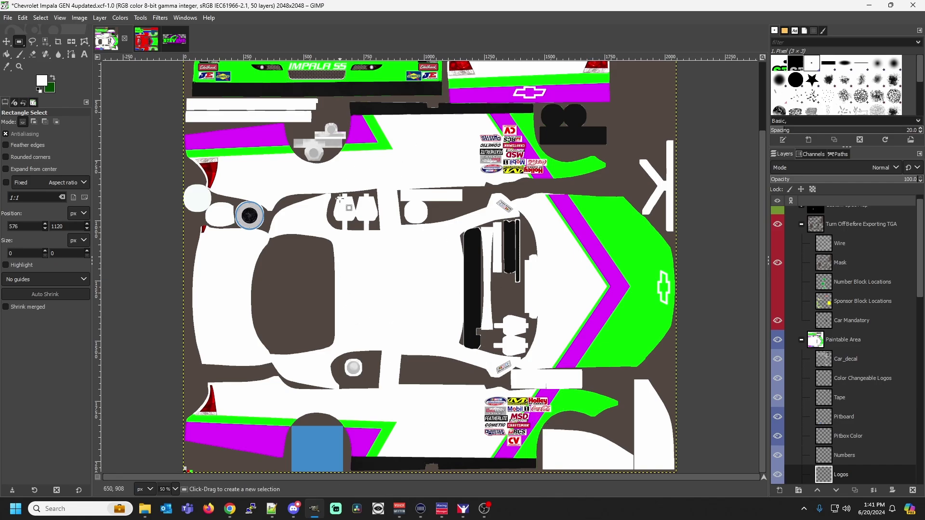
scroll(378, 356, up, 3)
scroll(373, 352, down, 3)
key(ctrl+v)
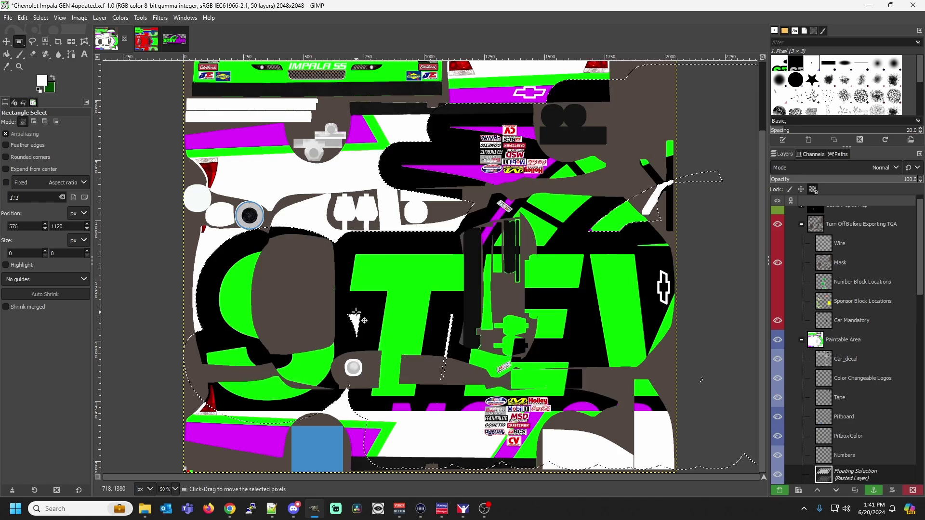
click(6, 42)
drag(552, 272, 333, 271)
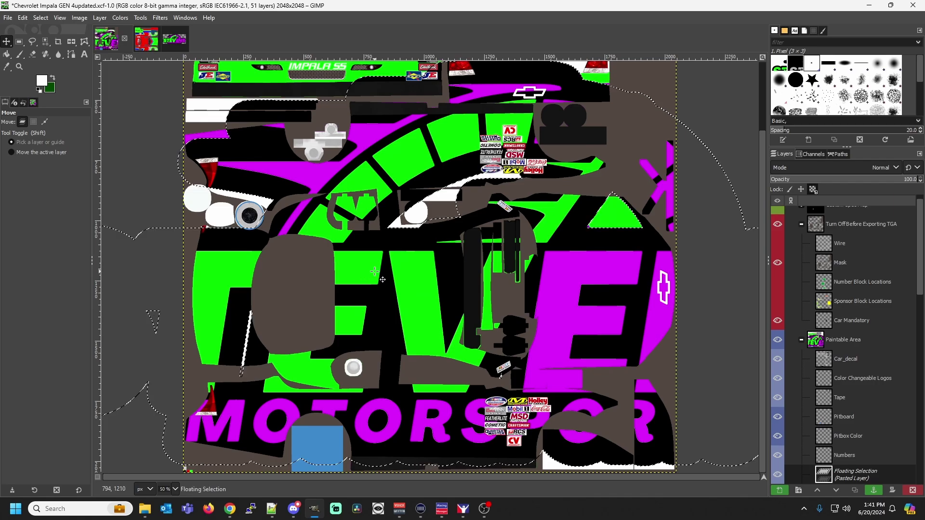
Scale the pasted logo down to 738×311 pixels on the right side of the texture.
click(71, 41)
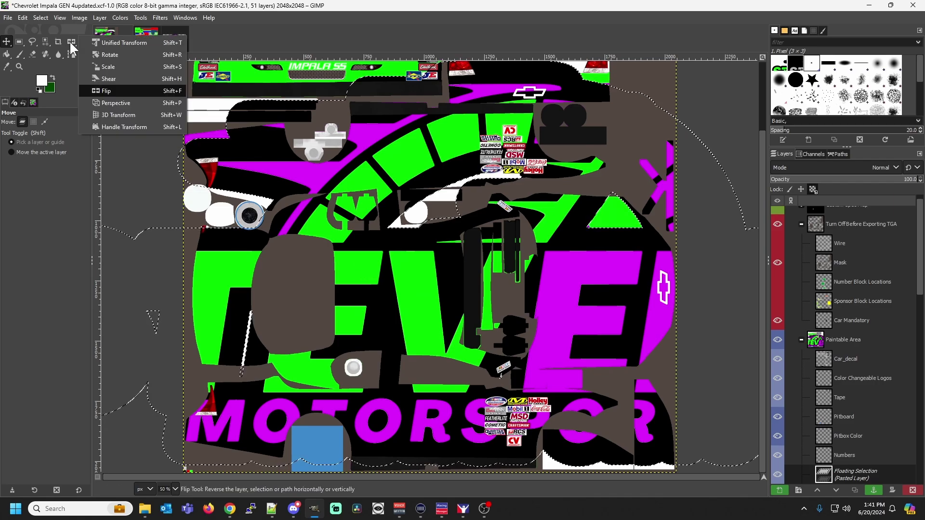
click(111, 68)
click(410, 231)
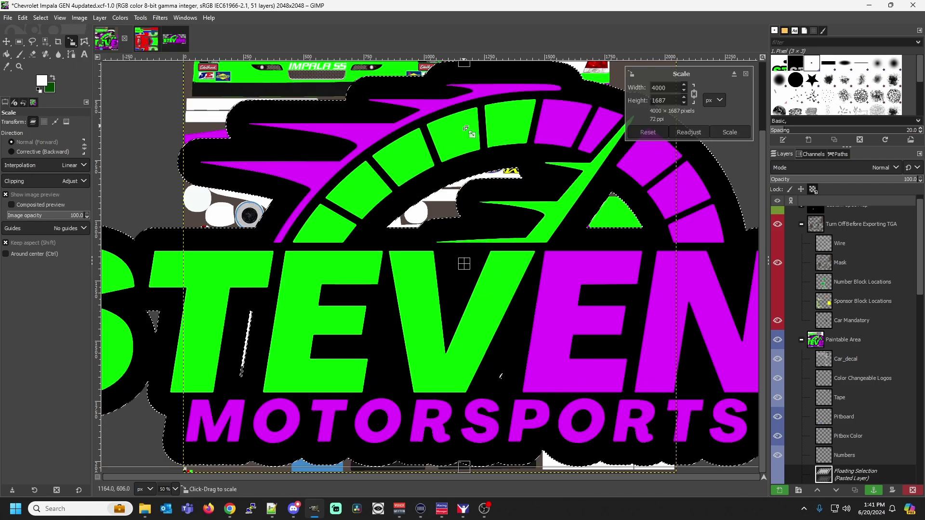
drag(462, 63, 476, 378)
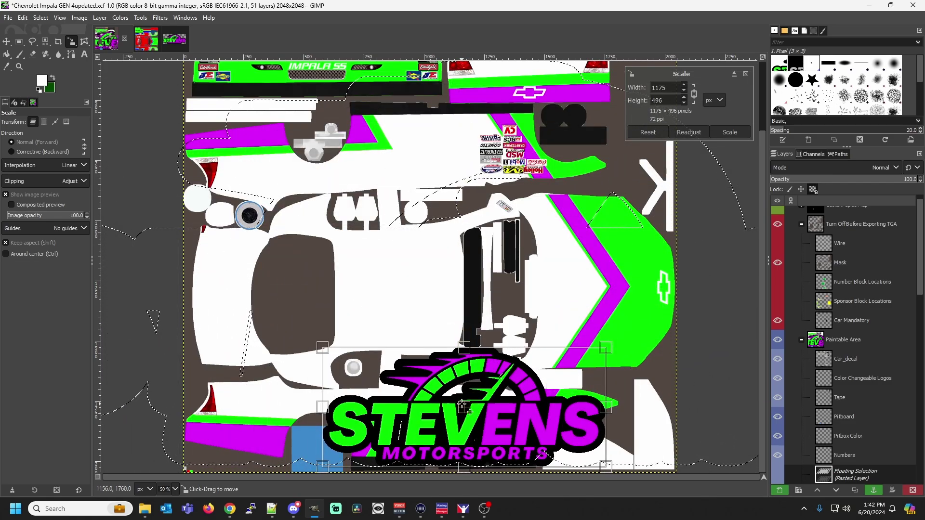
drag(466, 408, 578, 286)
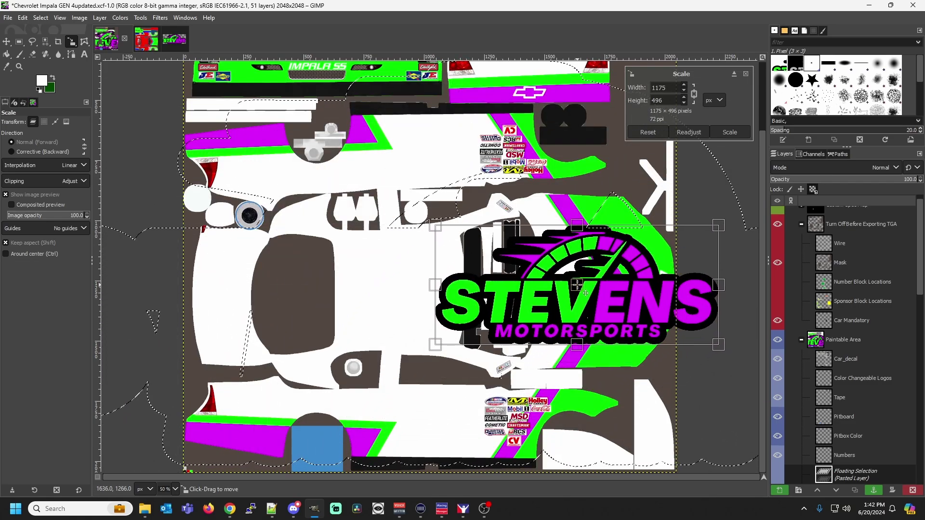
drag(578, 345, 585, 310)
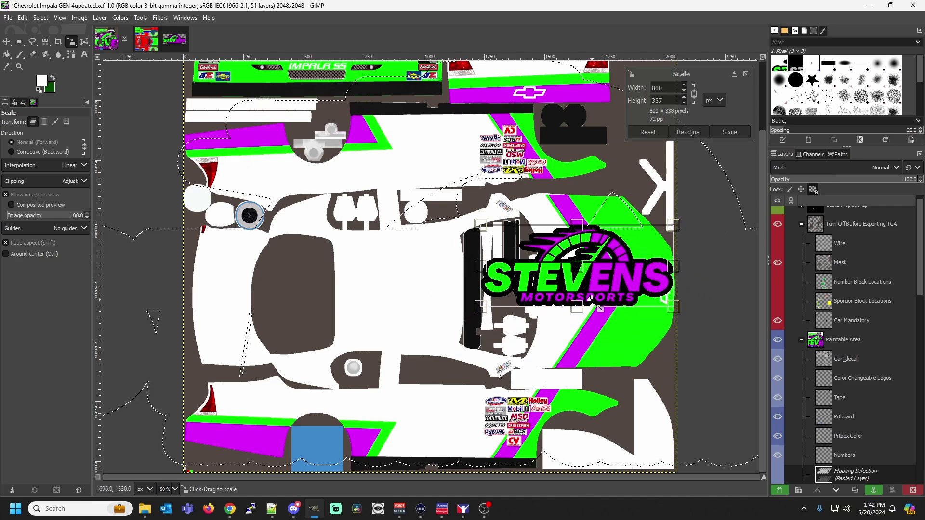
drag(575, 304, 576, 298)
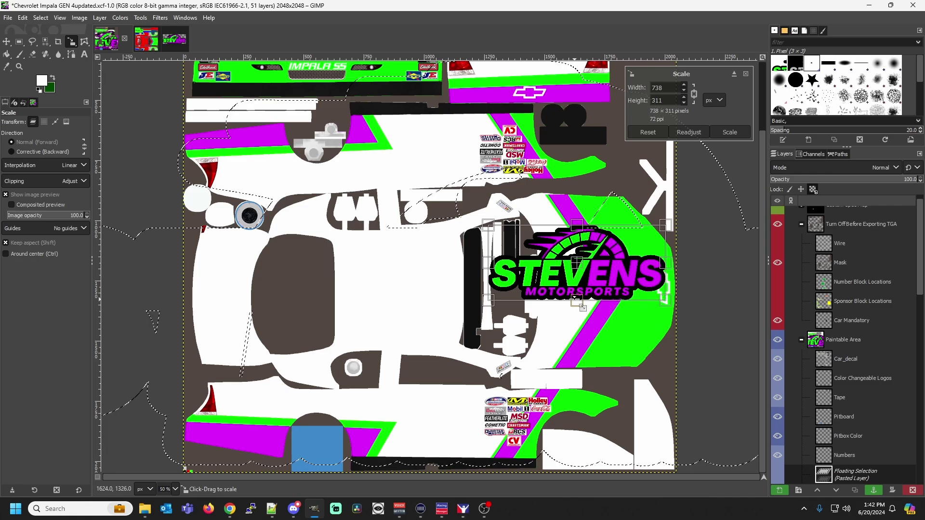
click(724, 129)
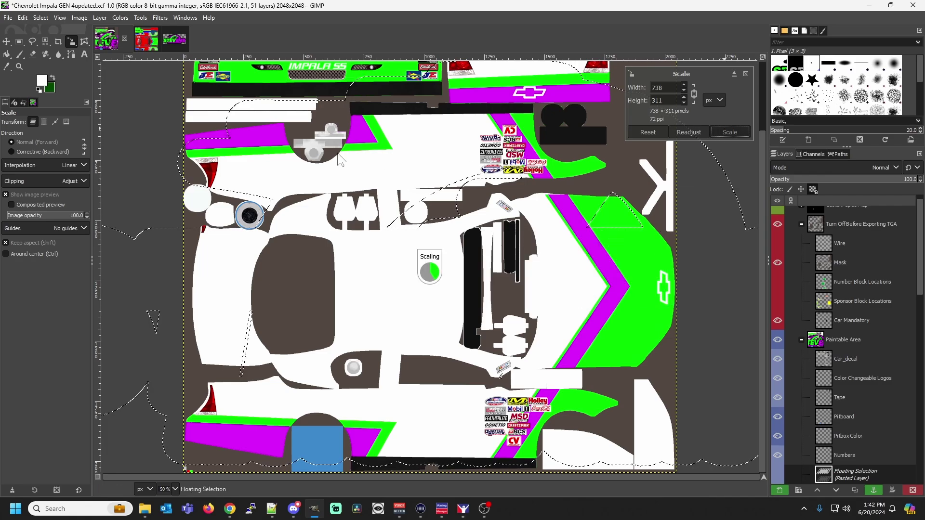
Start rotating the scaled logo with the Rotate tool.
right_click(71, 41)
click(109, 55)
click(627, 106)
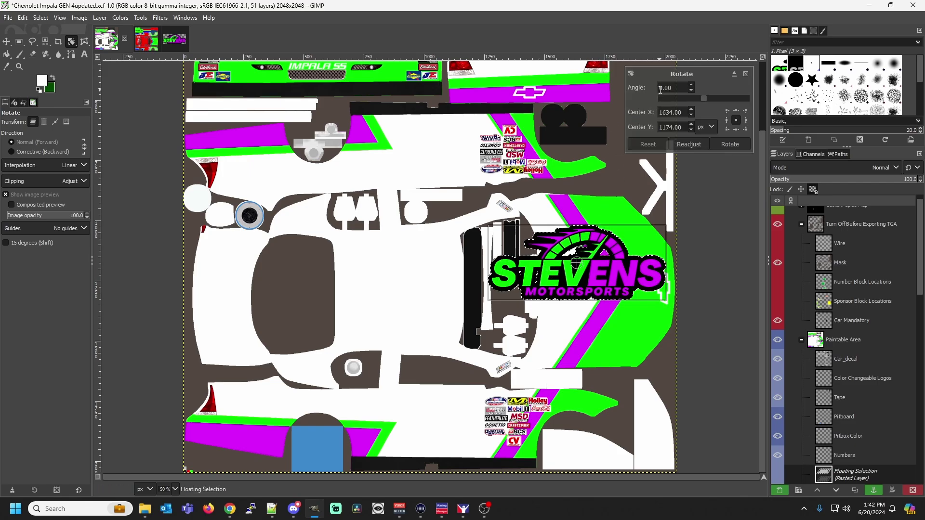
Rotate the logo -90° and move it onto the hood area.
key(Return)
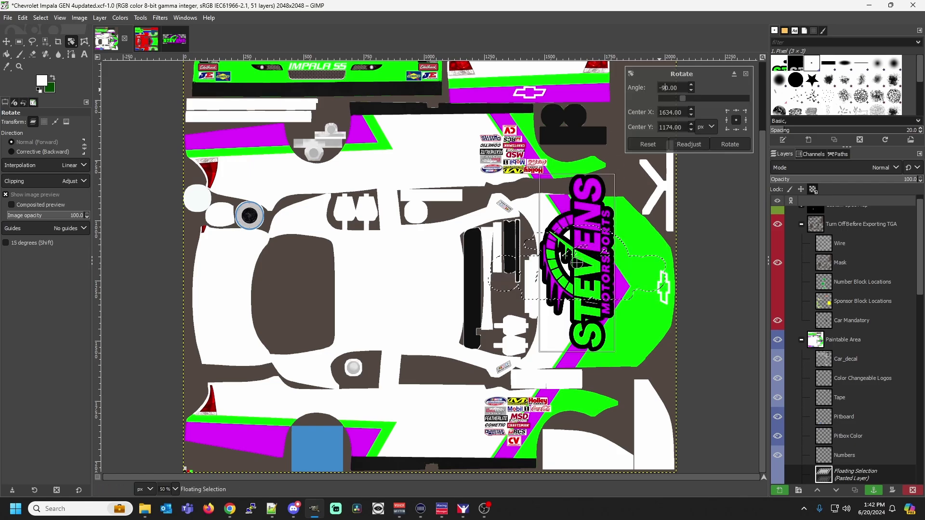
click(735, 144)
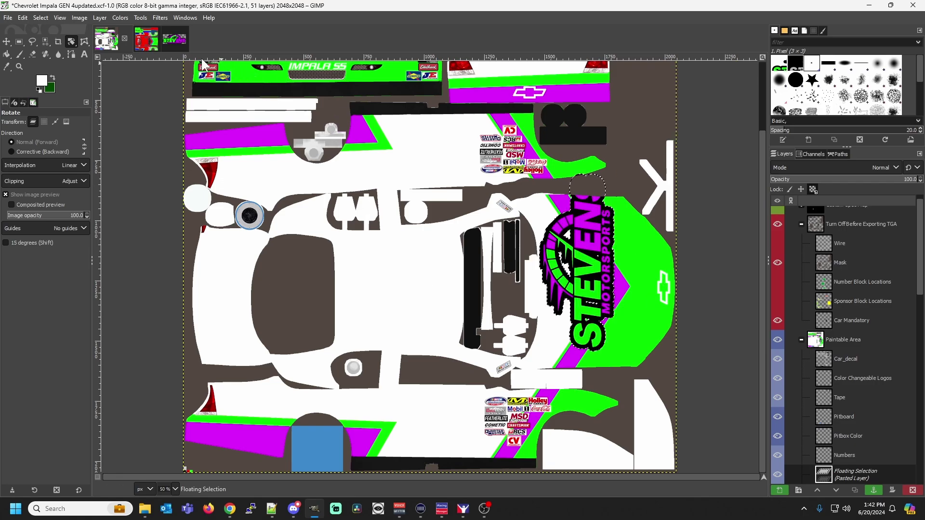
key(m)
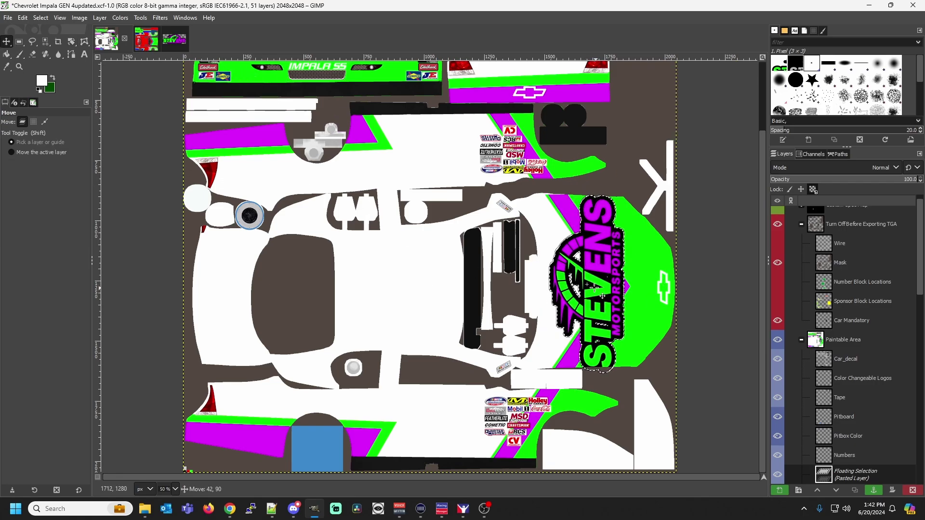
drag(601, 296, 601, 296)
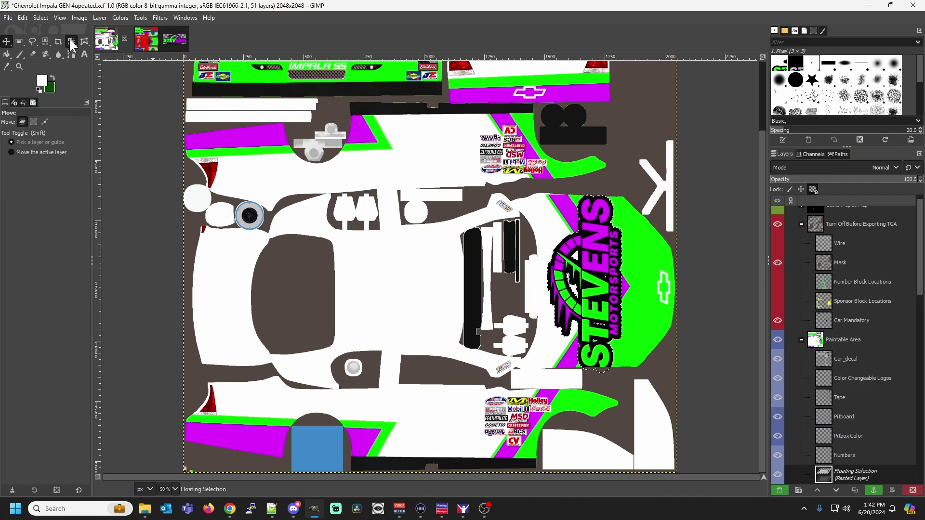
Scale the sideways logo to 274×648 pixels.
drag(71, 42, 98, 78)
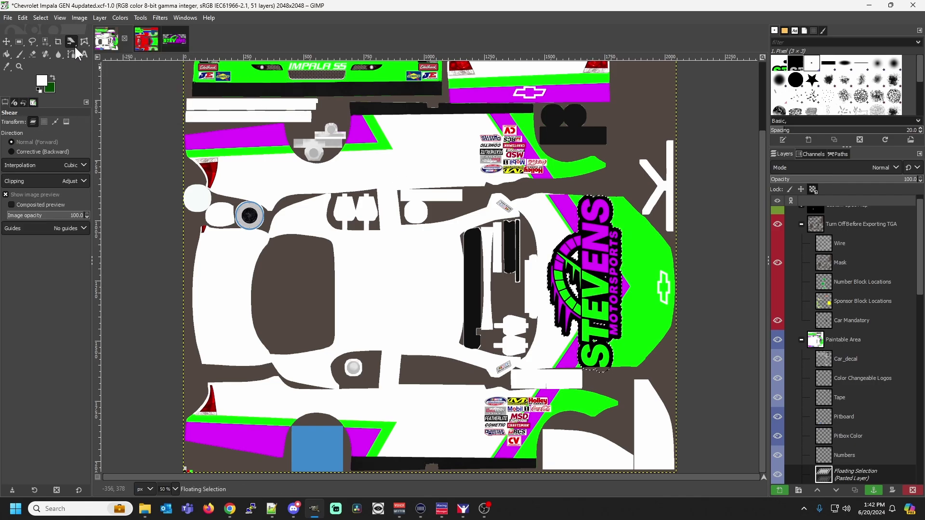
drag(72, 41, 96, 68)
click(611, 297)
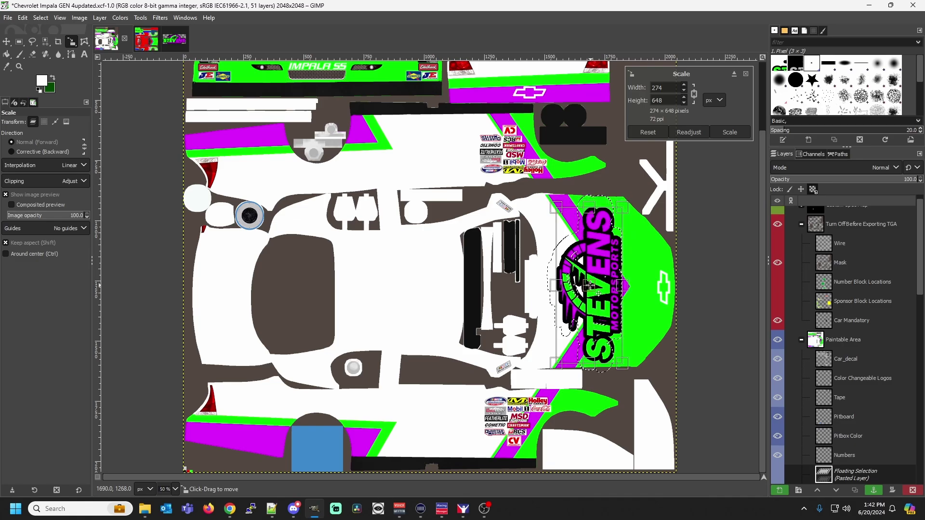
click(722, 137)
Export the paint to car_841680.tga.
click(8, 18)
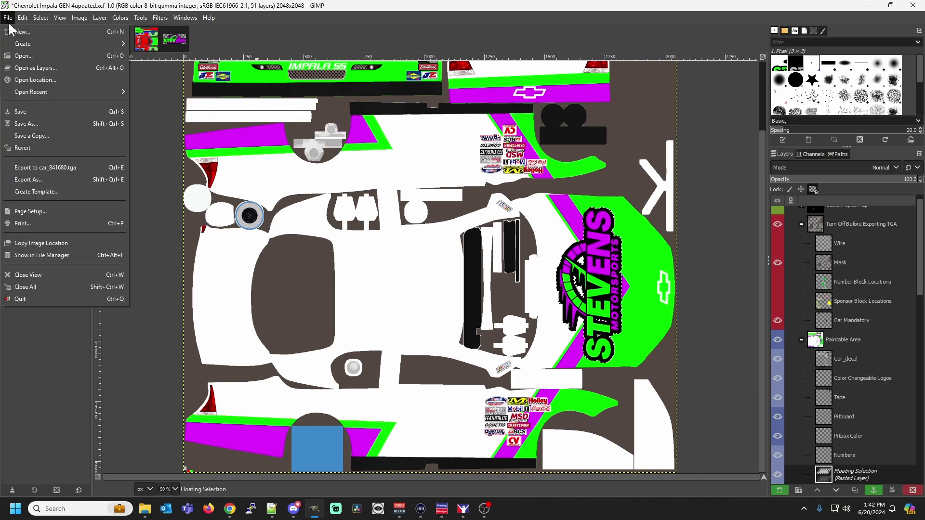
click(73, 171)
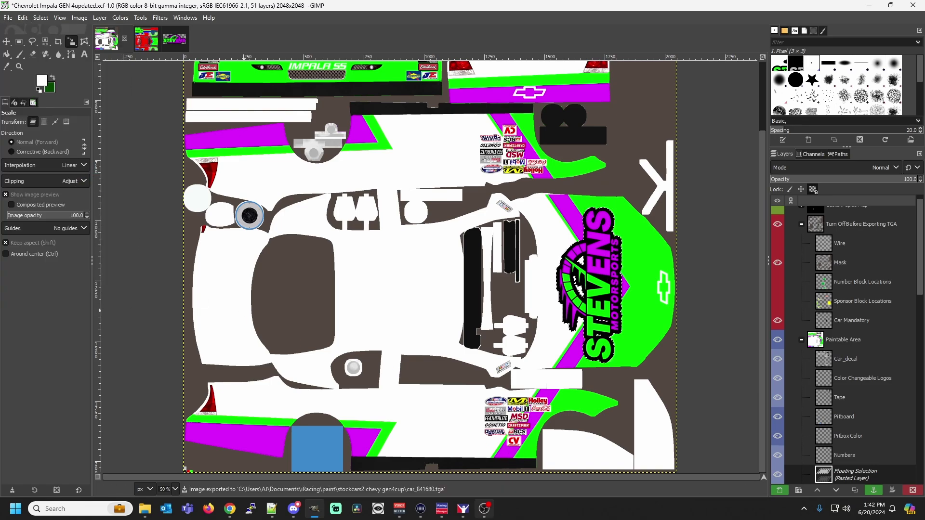
click(489, 515)
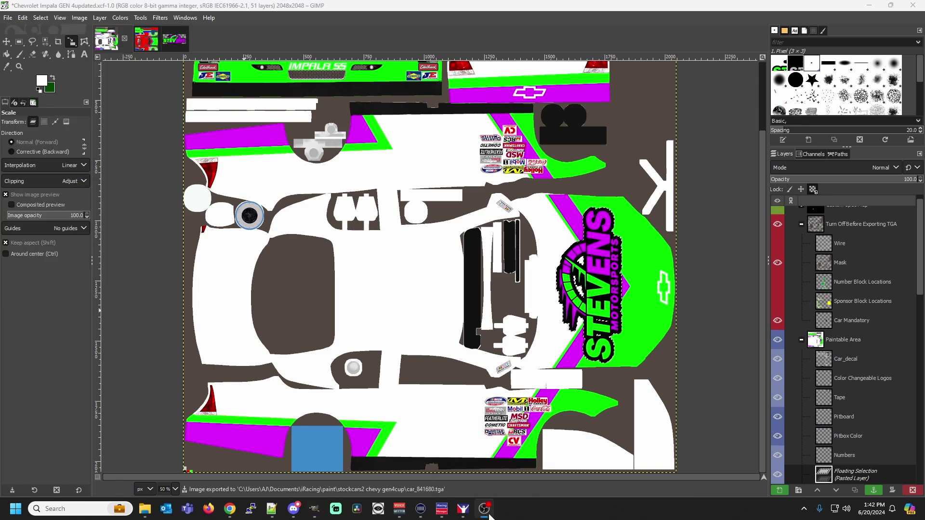
Orbit the iRacing car preview to check the Stevens hood logo, then return to GIMP.
click(463, 509)
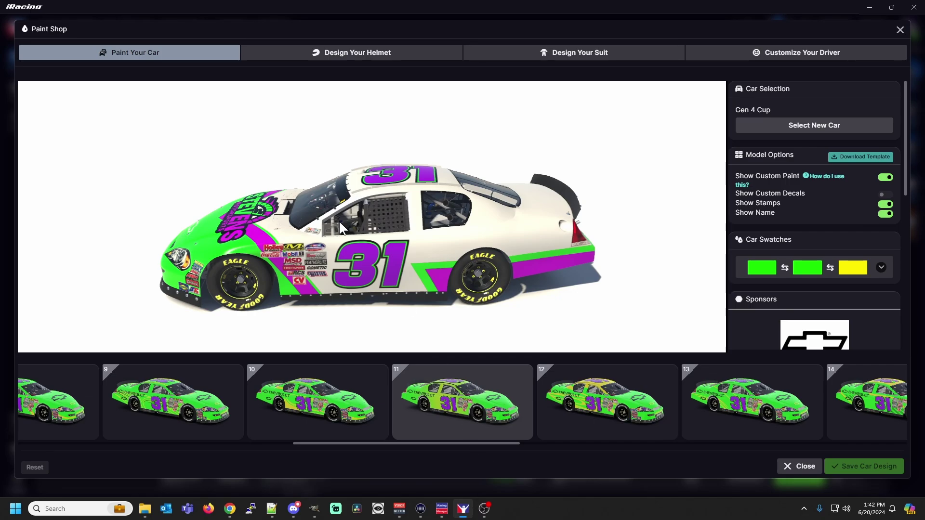
drag(339, 222, 303, 191)
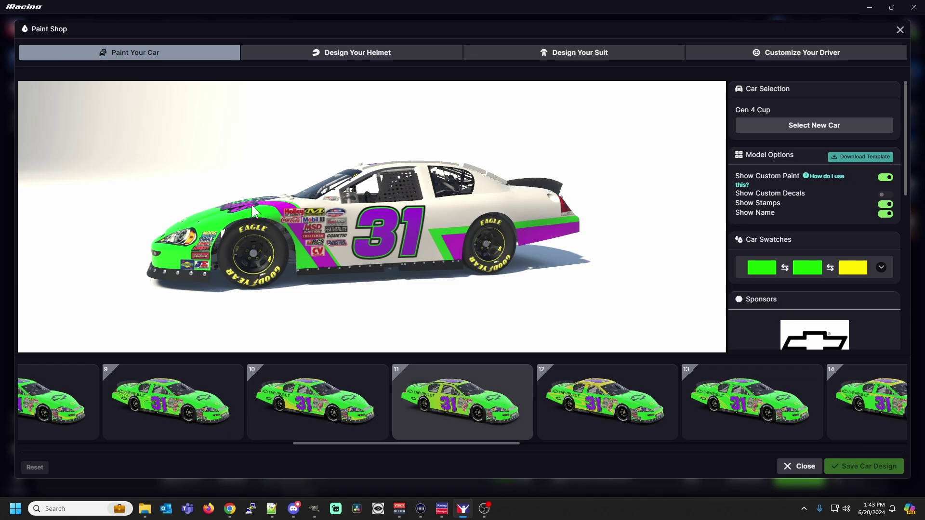
drag(247, 229, 415, 219)
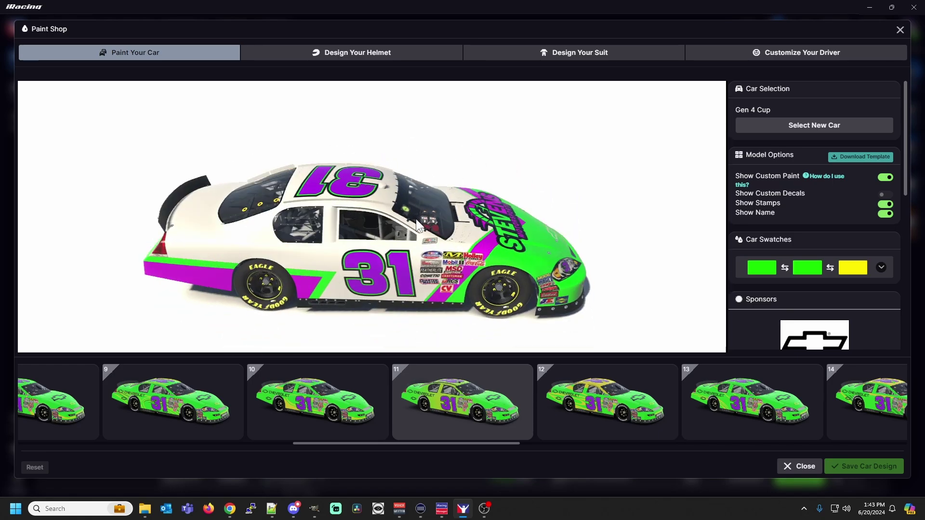
mouse_move(465, 511)
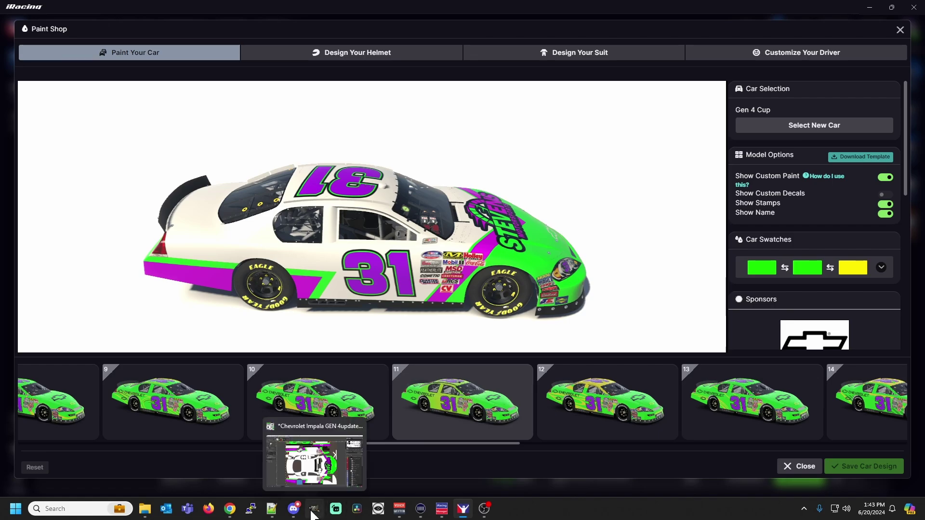
click(306, 445)
Open 'Stevens Motorsports - quarter logo.png' from iracing > logos > Stevens motorsports logos.
click(8, 18)
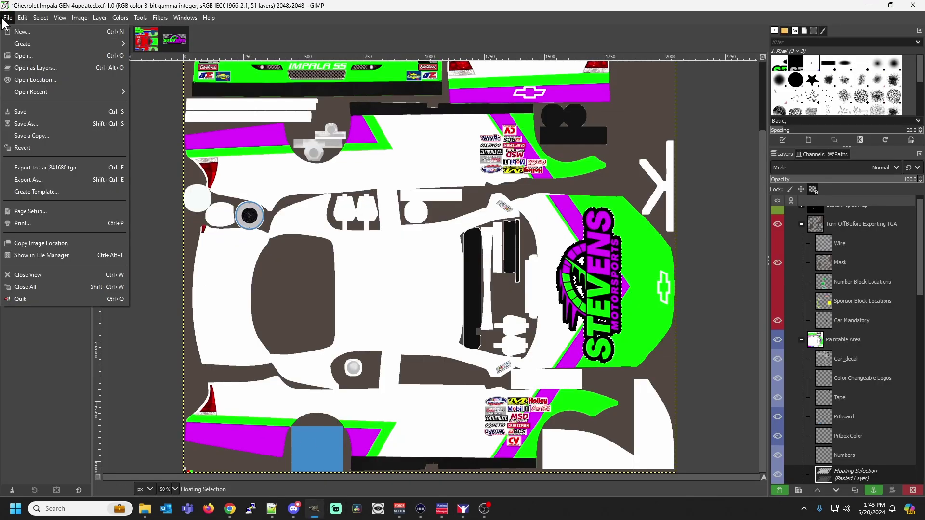
click(37, 44)
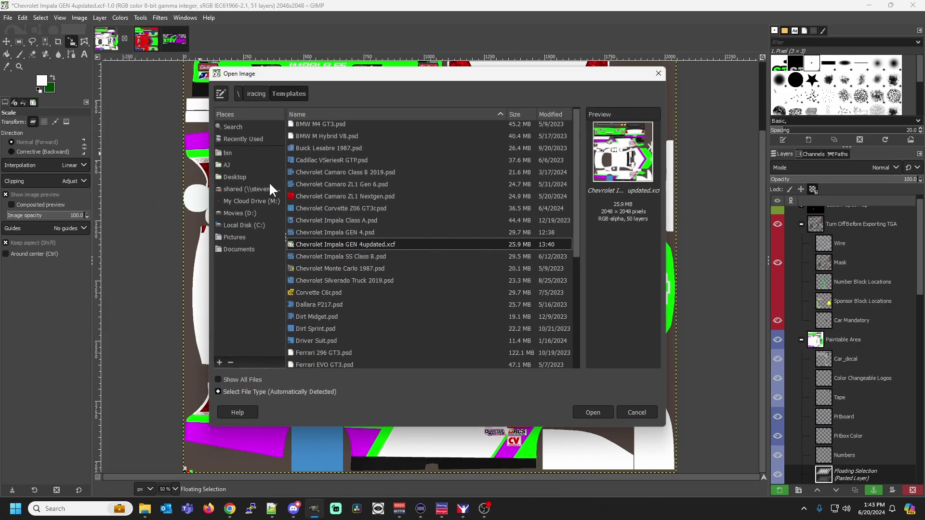
click(255, 94)
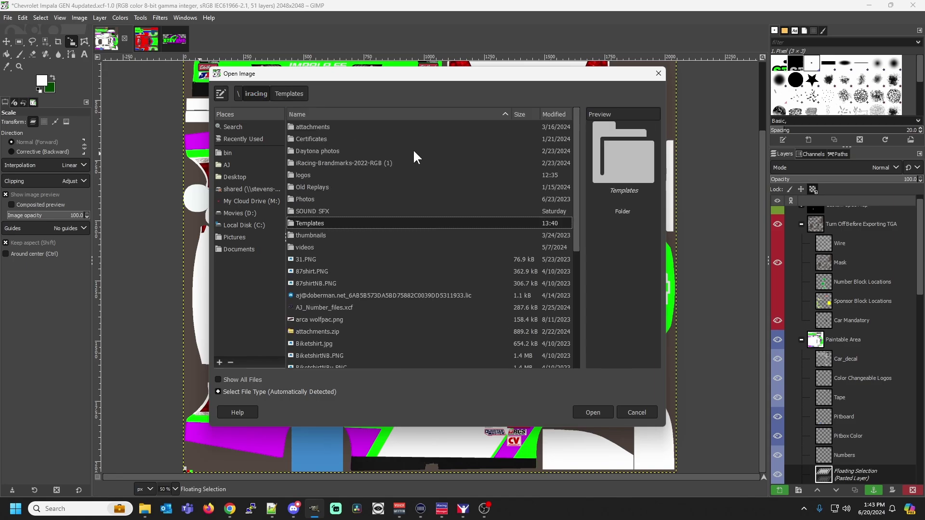
double_click(304, 178)
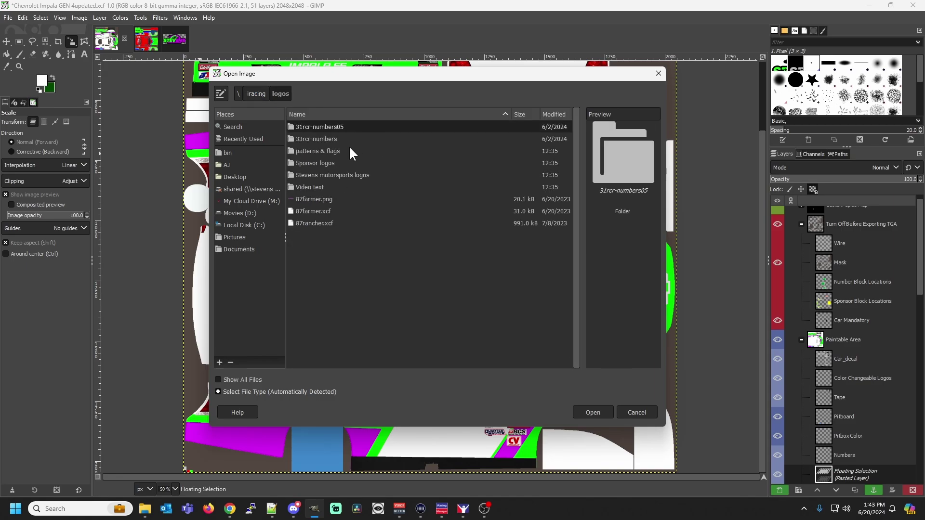
double_click(324, 175)
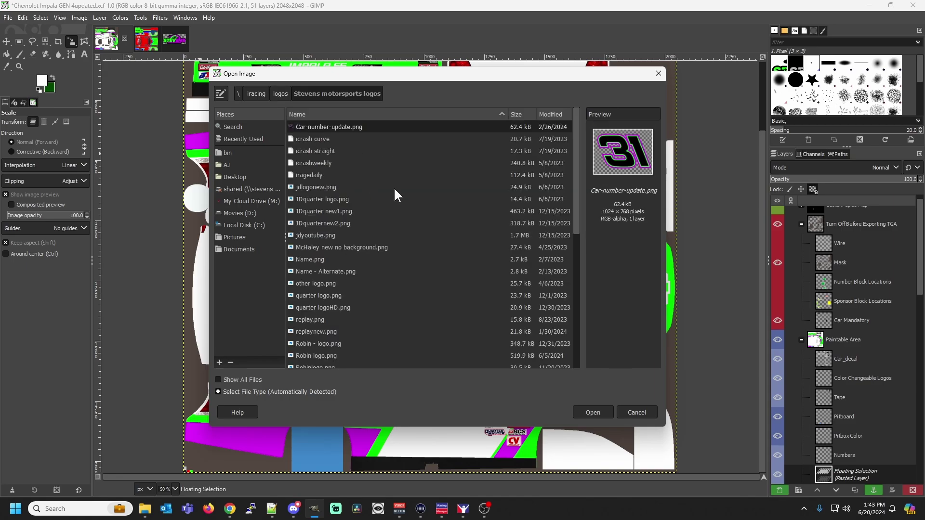
scroll(394, 196, down, 1)
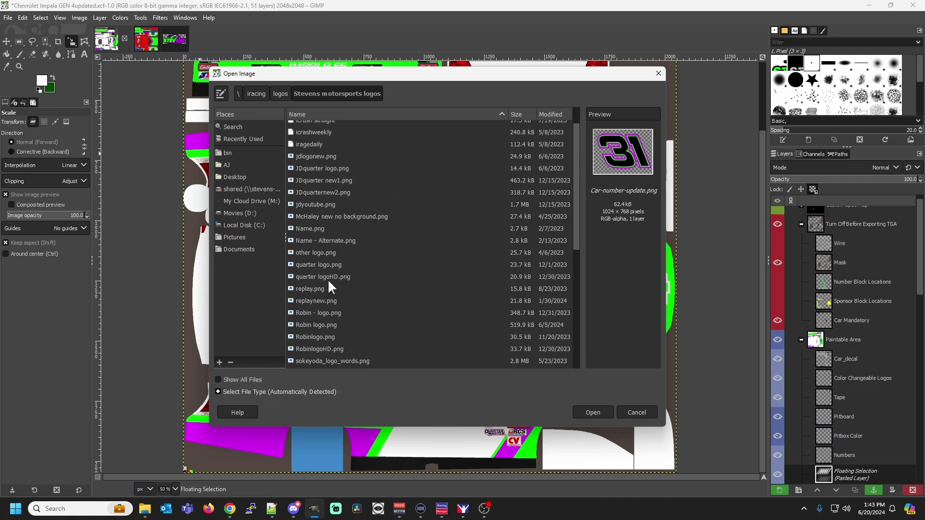
scroll(329, 288, down, 7)
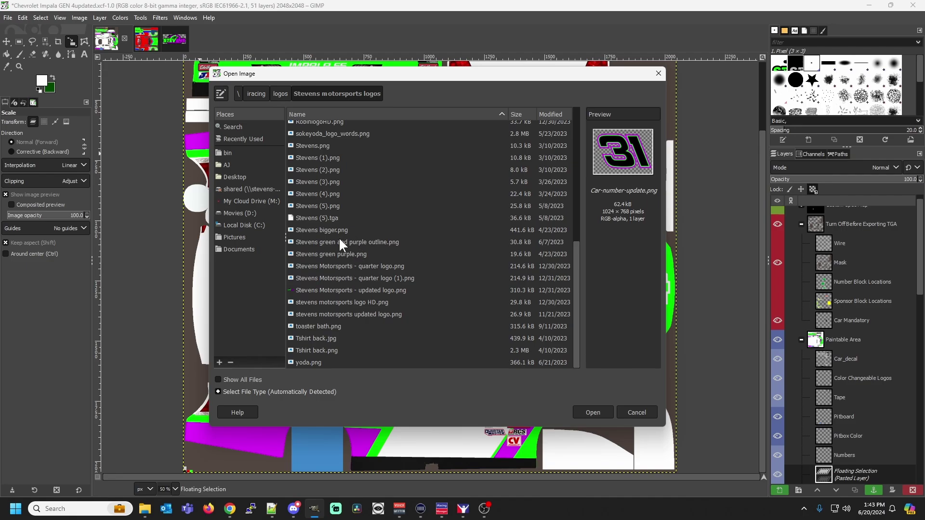
double_click(361, 267)
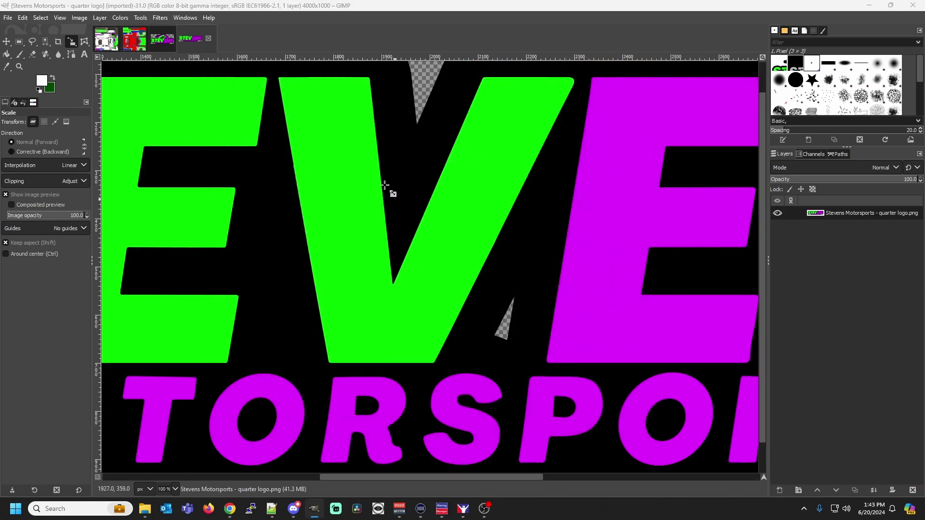
Copy the quarter logo image and paste it onto the Impala livery.
click(24, 19)
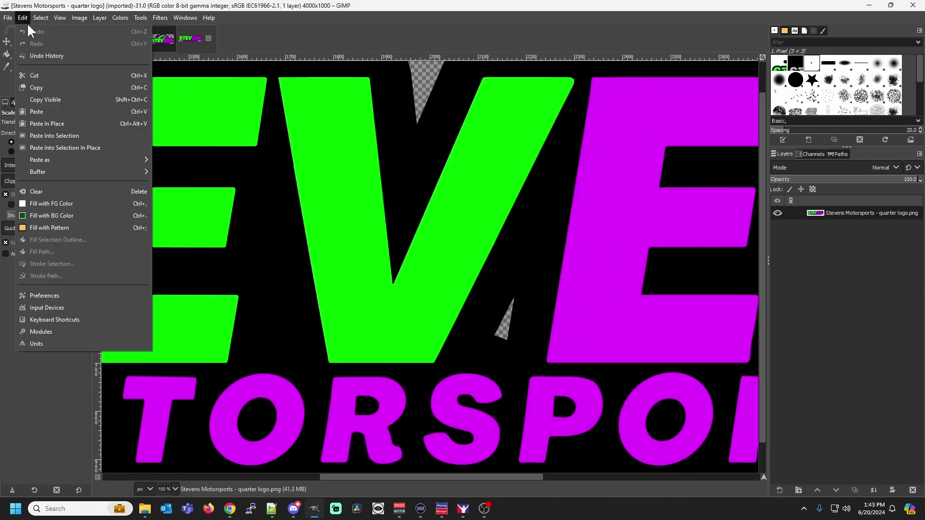
click(57, 89)
click(110, 46)
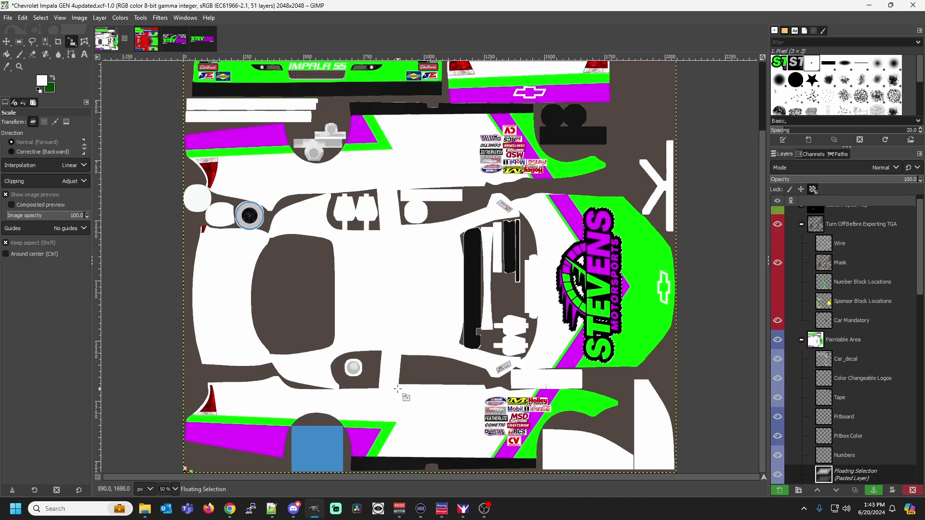
key(ctrl+v)
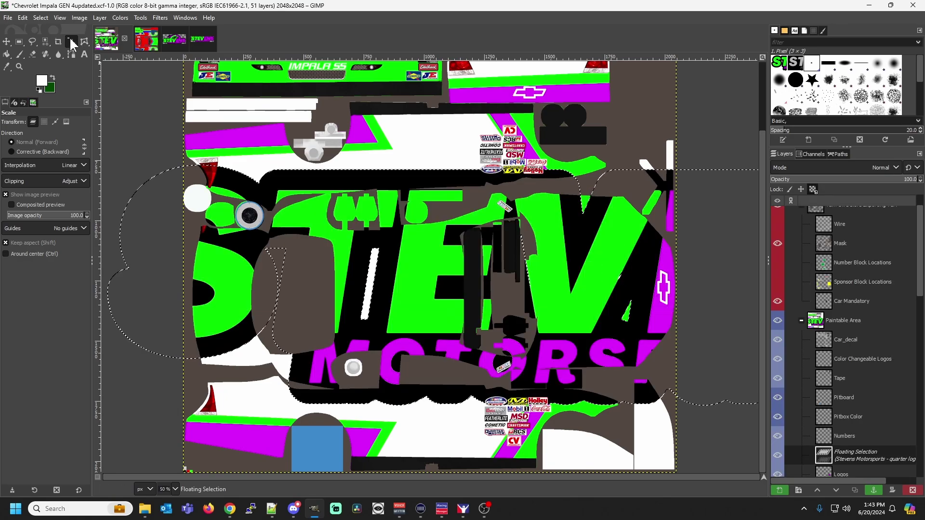
Shrink the pasted logo to about 418×104 and place it on the lower left quarter panel.
click(414, 273)
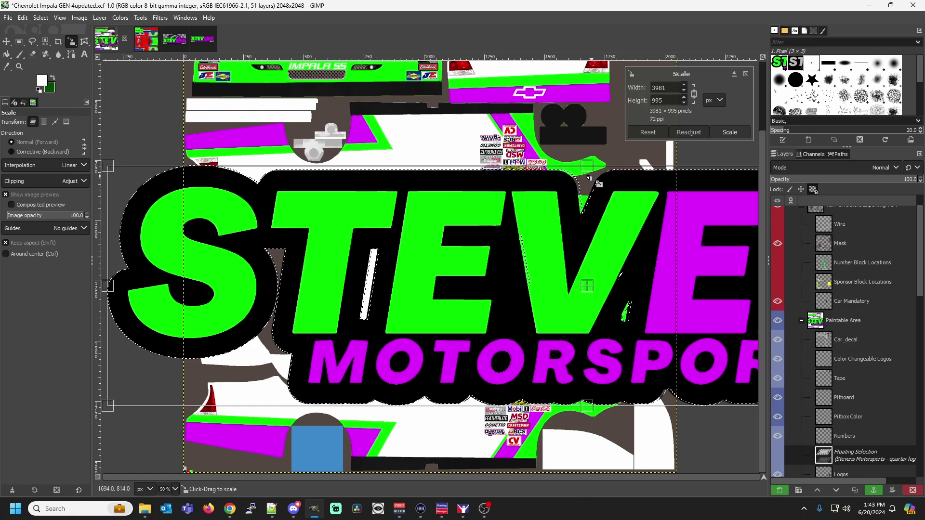
drag(594, 176, 579, 221)
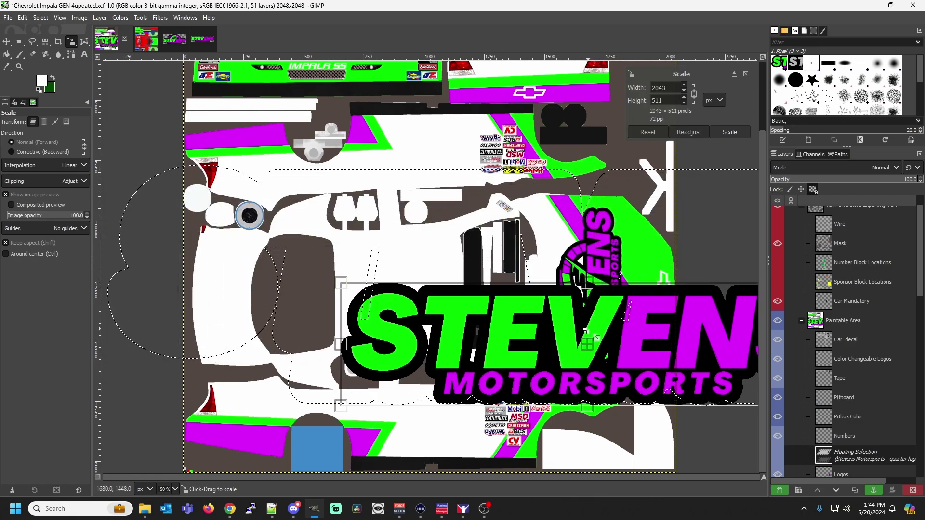
drag(587, 343, 324, 405)
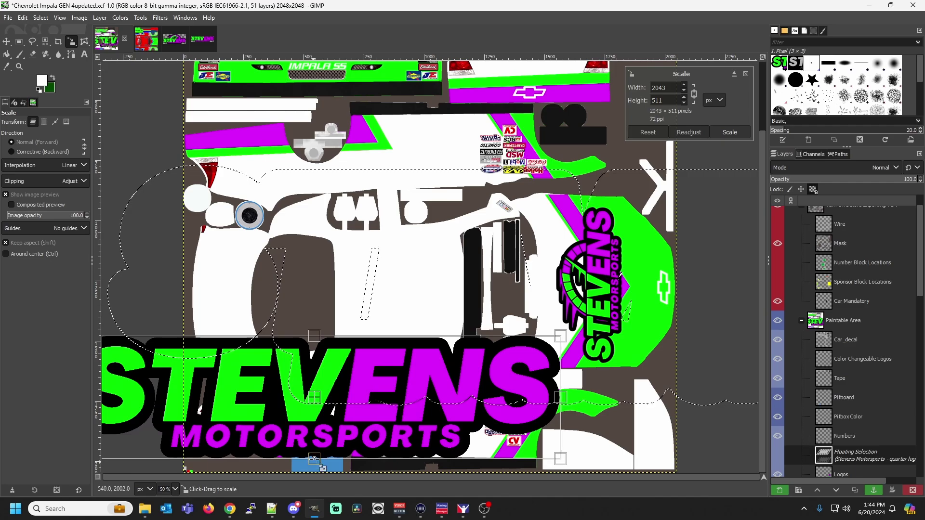
drag(314, 459, 315, 417)
drag(325, 341, 276, 411)
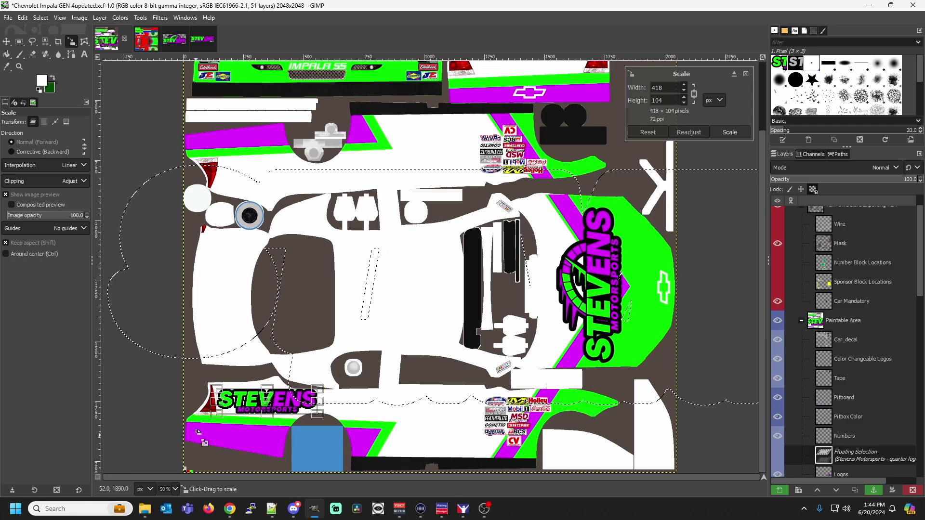
click(729, 132)
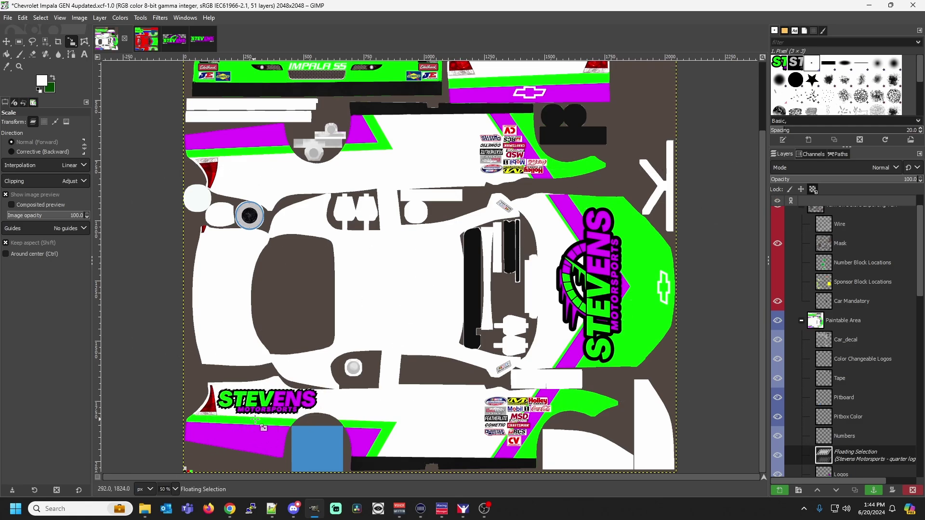
Re-export to car_841680.tga and rotate the iRacing preview to check the rear-quarter logo.
click(8, 17)
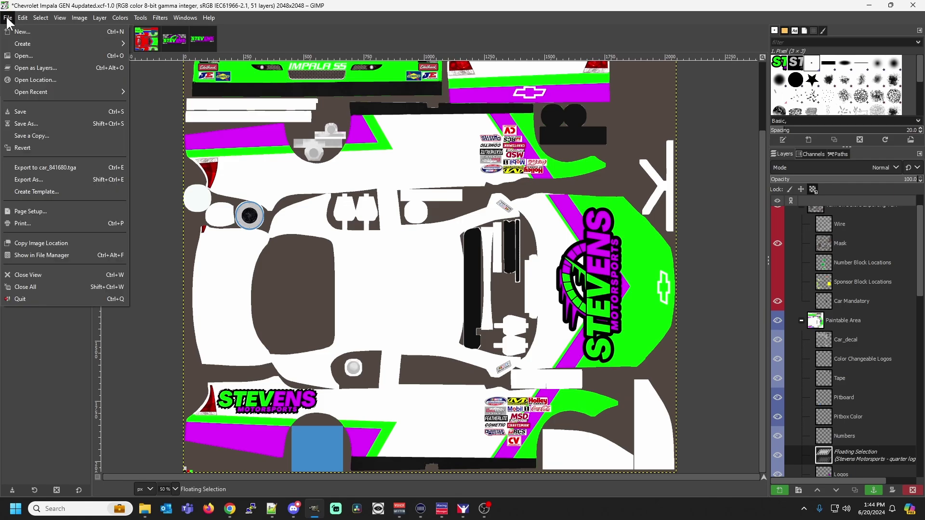
click(57, 154)
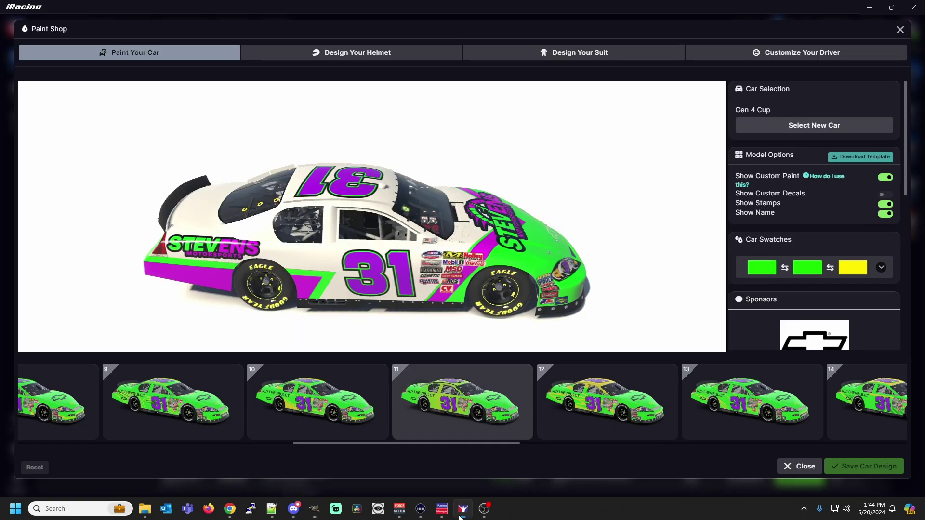
click(463, 509)
drag(364, 273, 375, 225)
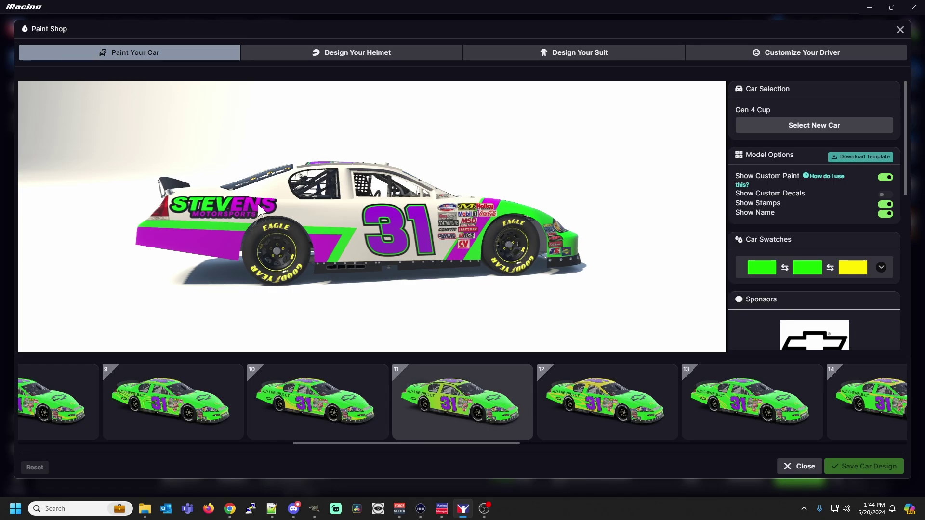
drag(257, 202, 239, 227)
drag(200, 251, 193, 219)
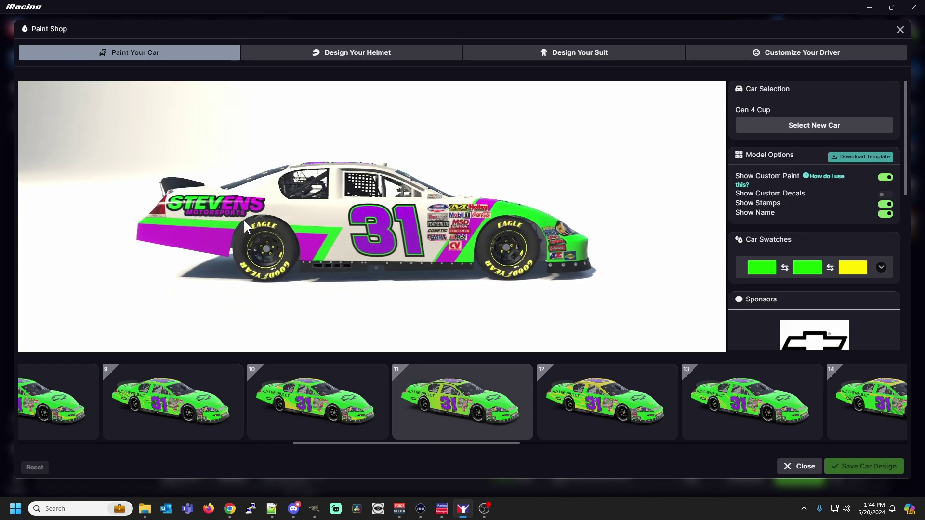
Tilt the STEVENS quarter-panel logo slightly, checking it at 100% zoom.
click(314, 508)
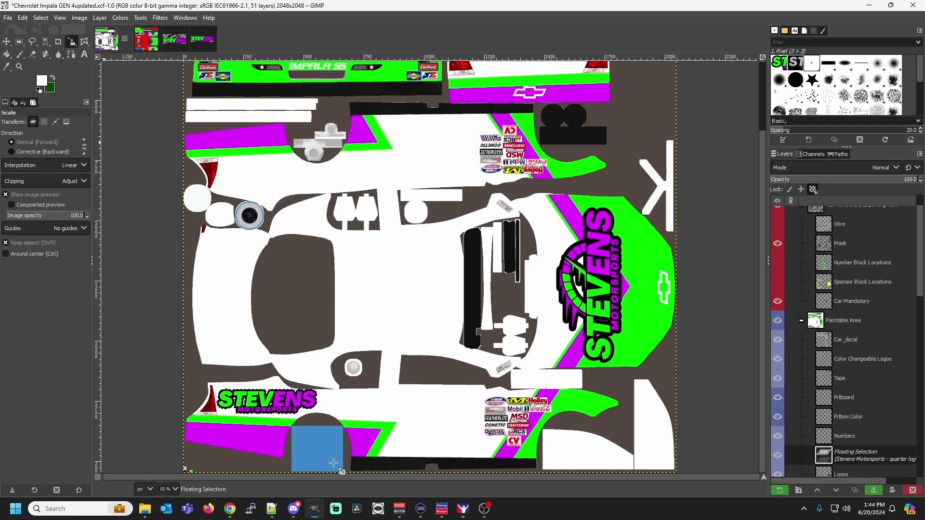
click(71, 42)
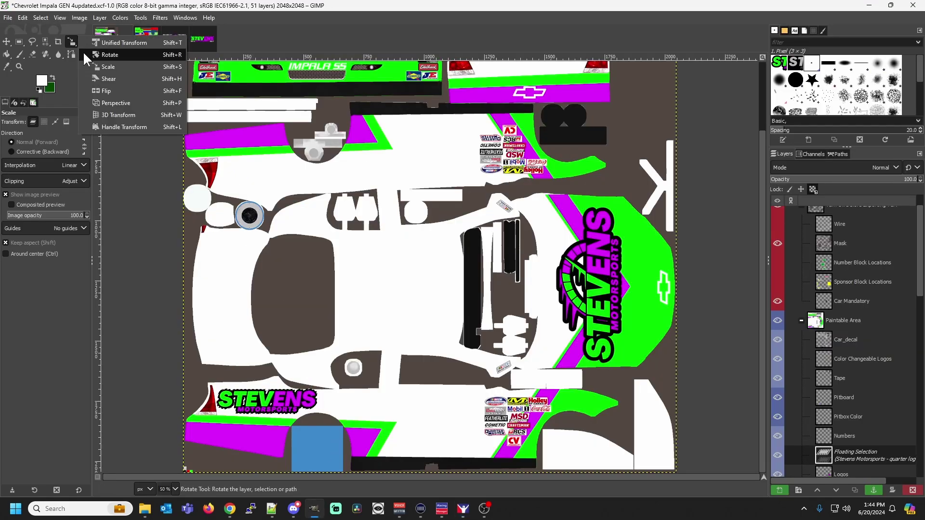
click(110, 54)
click(278, 409)
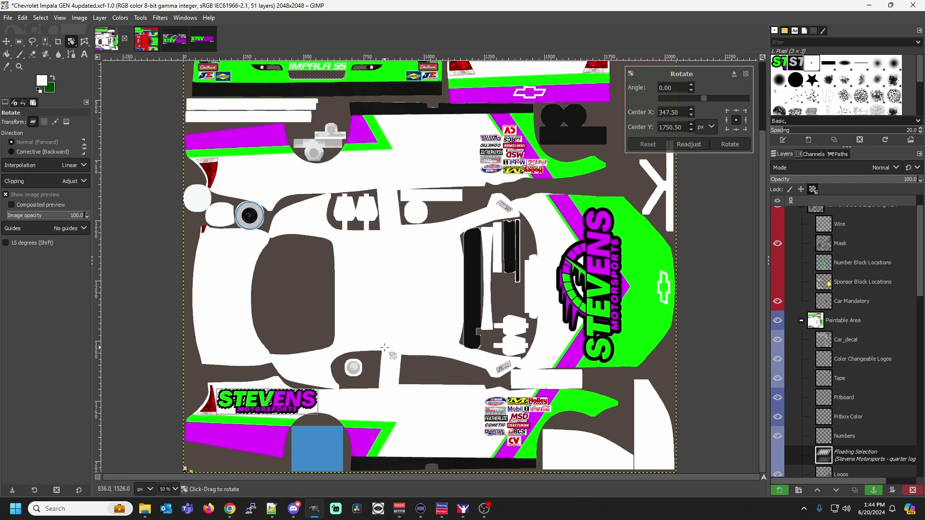
drag(316, 409, 319, 412)
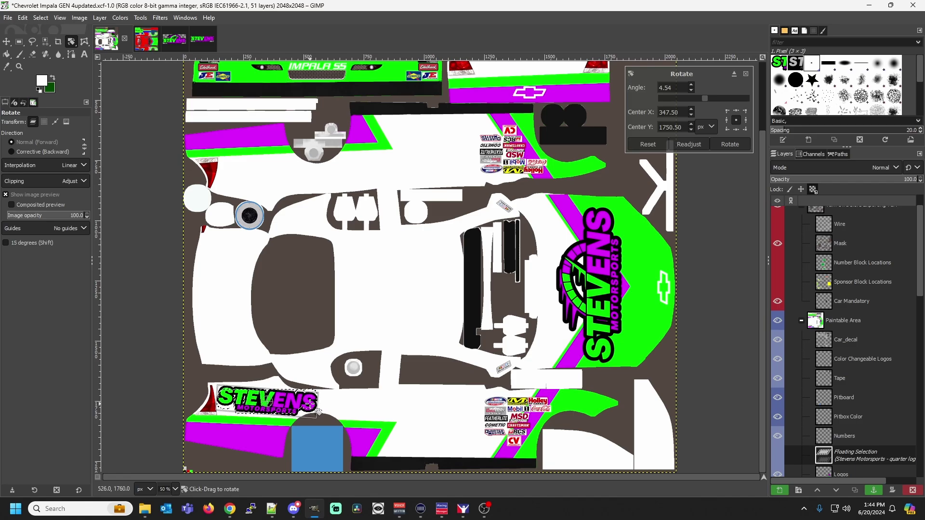
click(175, 490)
click(171, 422)
scroll(229, 444, down, 5)
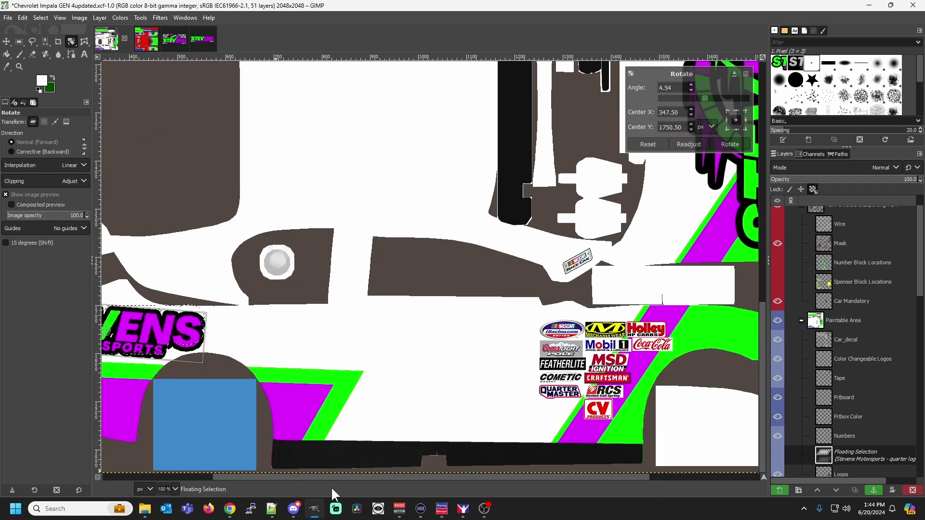
scroll(159, 463, left, 4)
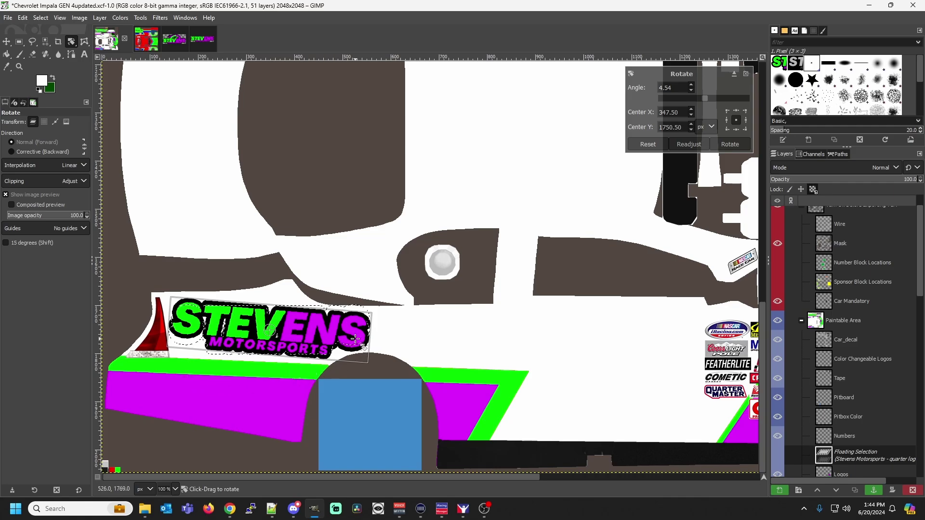
drag(355, 339, 356, 337)
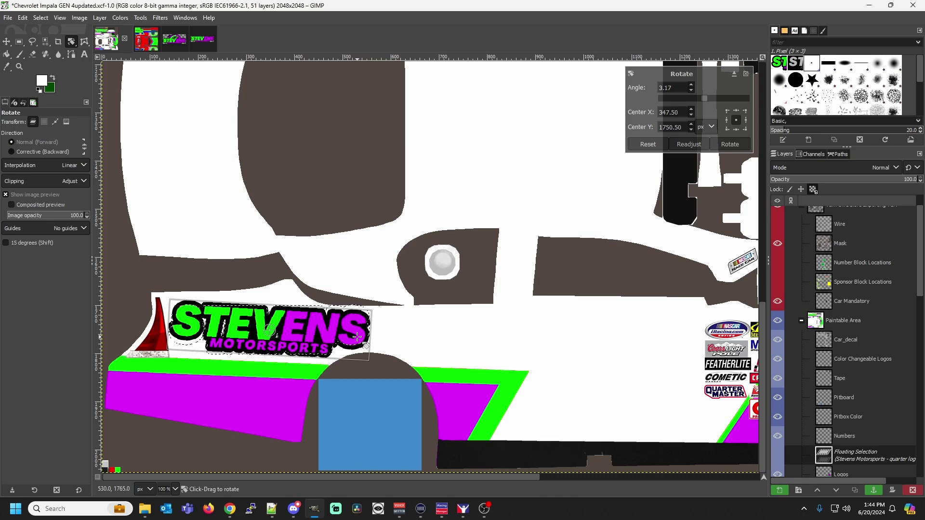
click(736, 141)
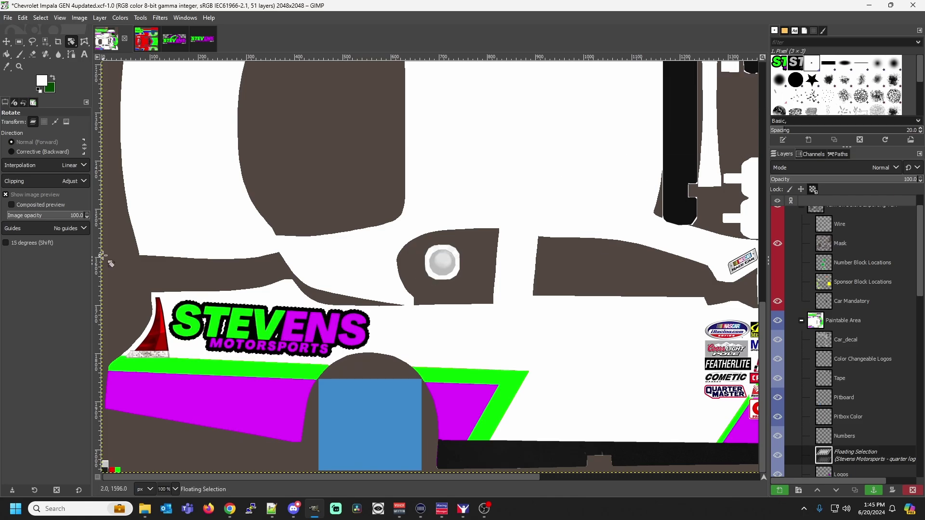
Nudge the logo left and down, re-rotate it to about -0.20°, and export to car_841680.tga.
click(6, 41)
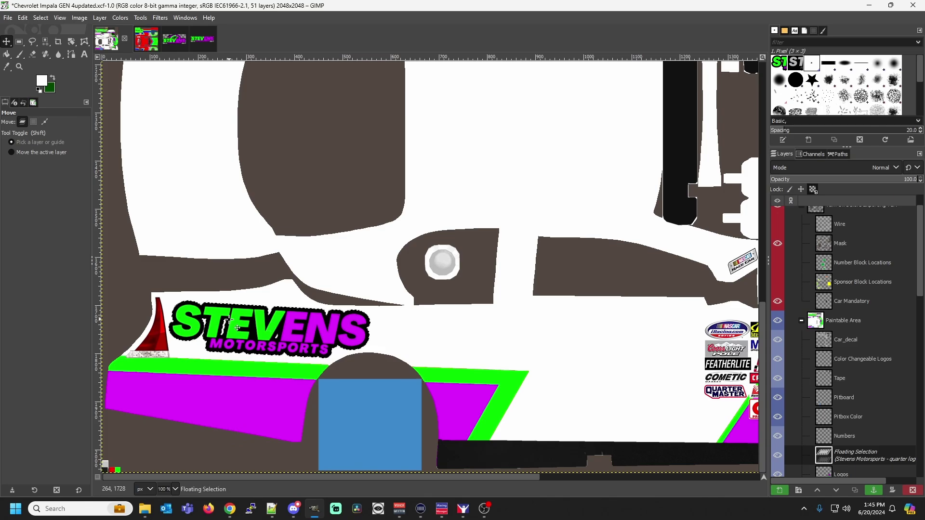
drag(237, 328, 235, 334)
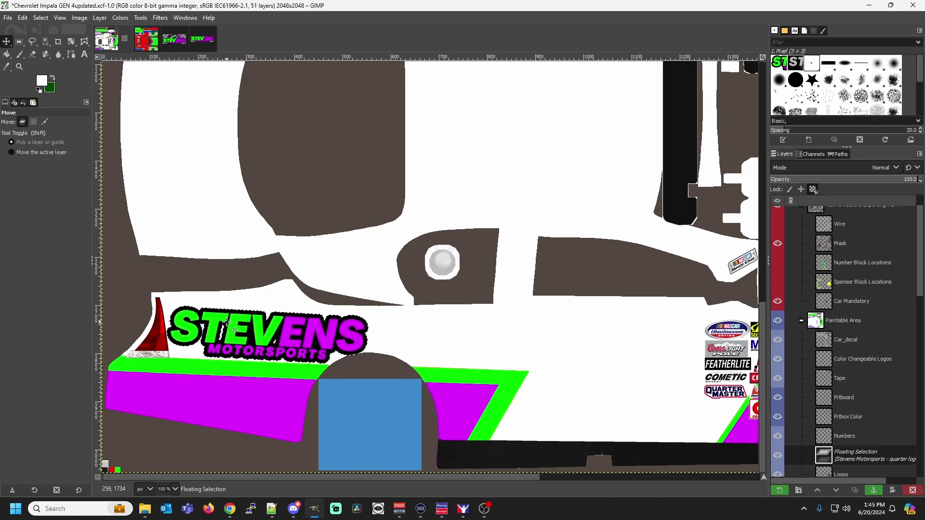
click(69, 42)
click(87, 52)
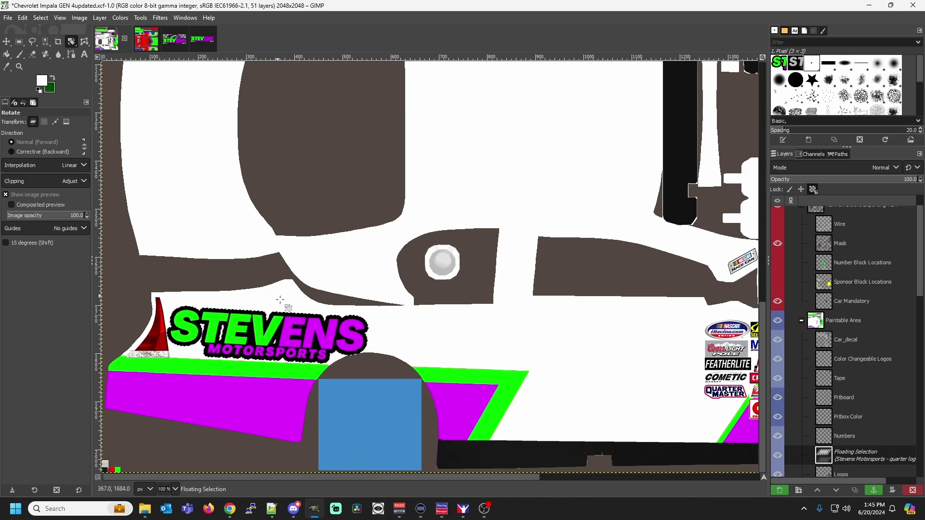
click(315, 330)
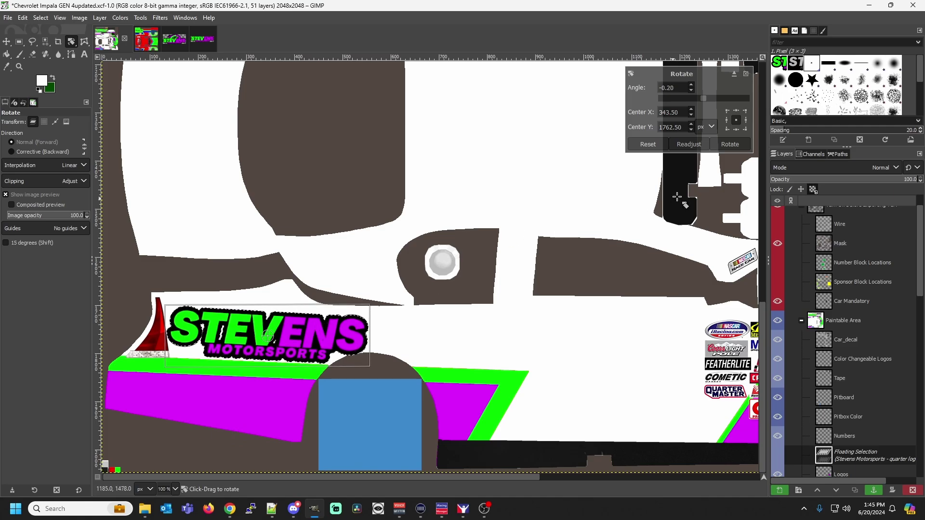
click(718, 147)
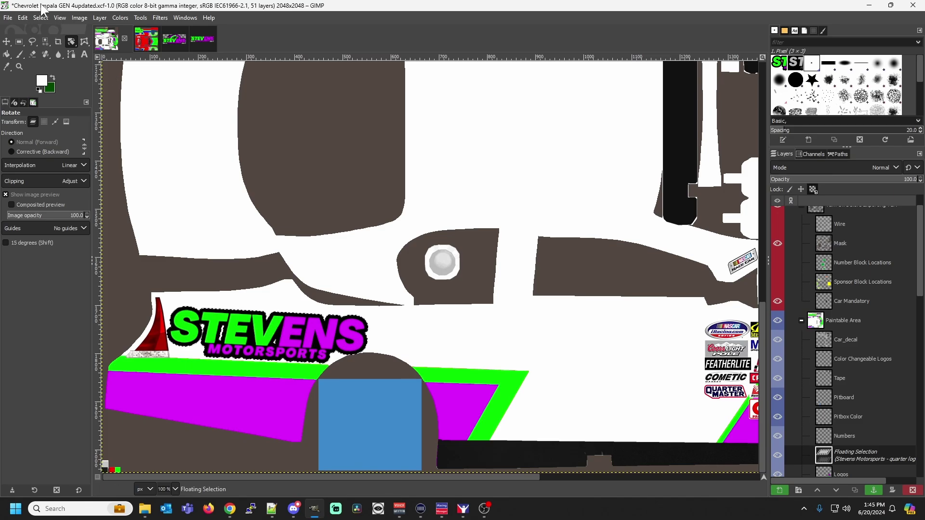
click(9, 18)
click(77, 165)
click(463, 509)
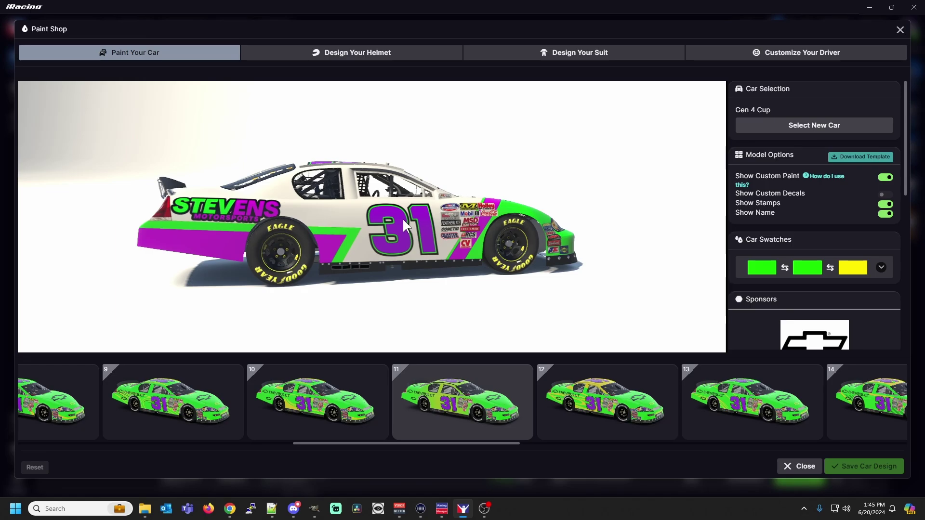
scroll(136, 218, up, 5)
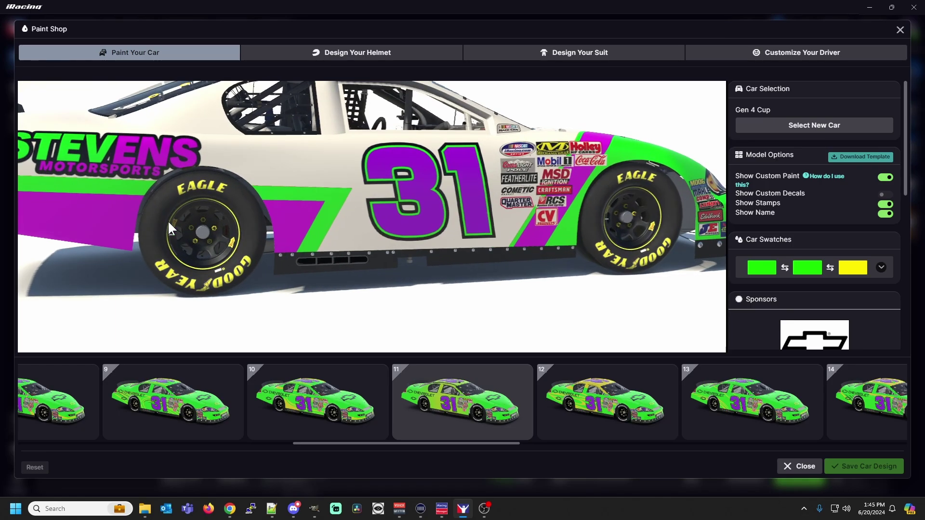
scroll(149, 219, down, 4)
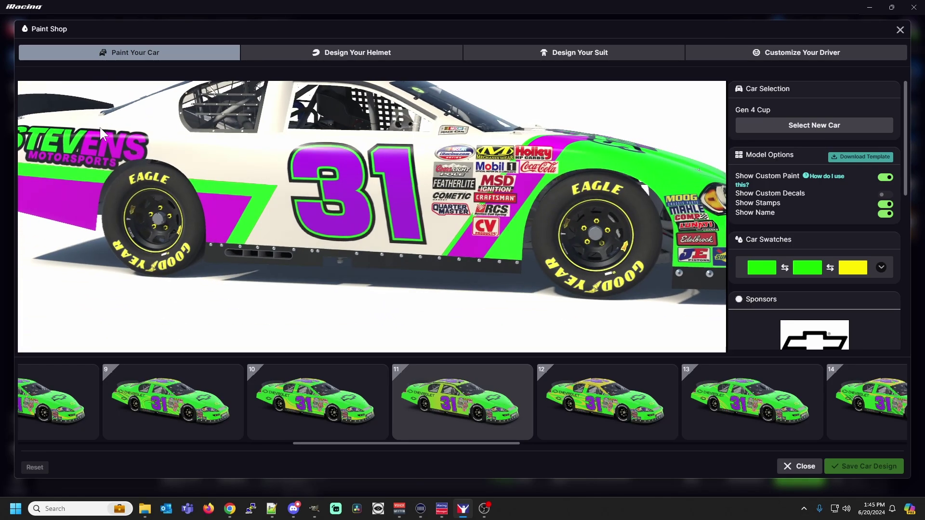
scroll(178, 171, up, 4)
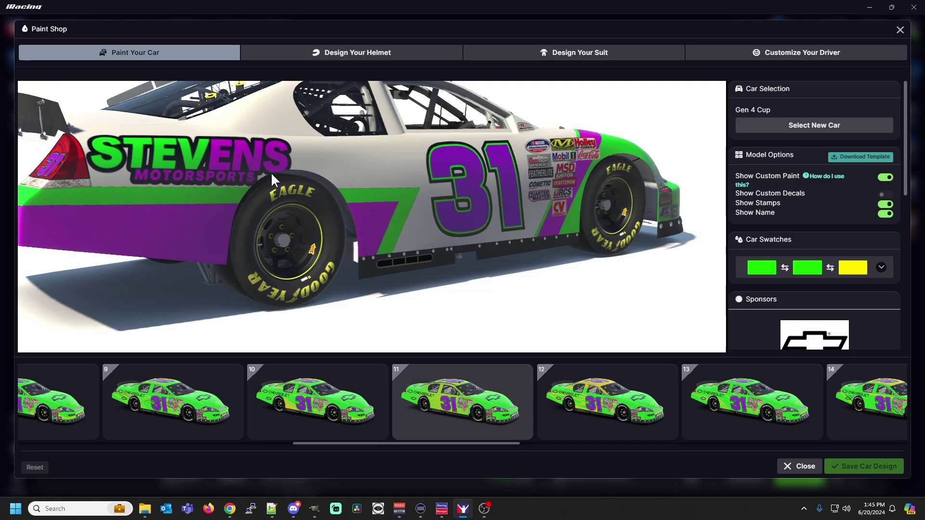
drag(279, 199, 309, 485)
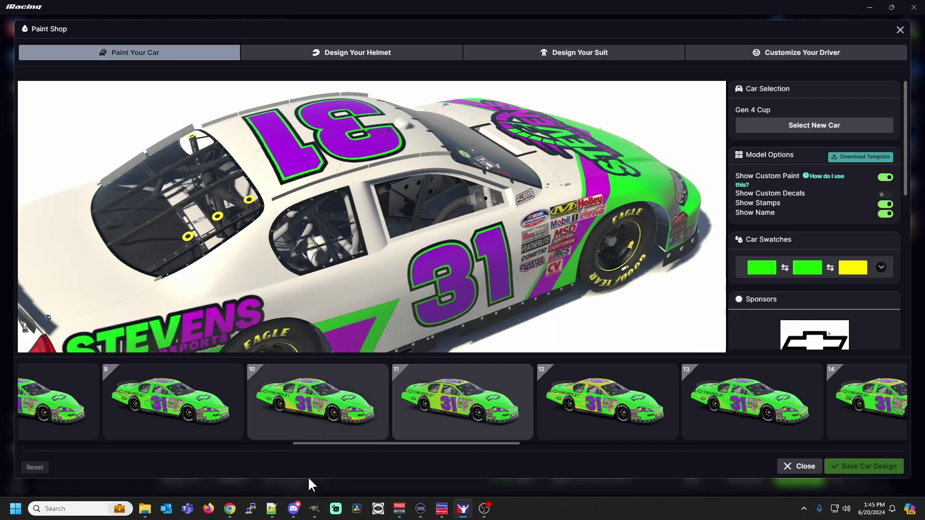
click(314, 513)
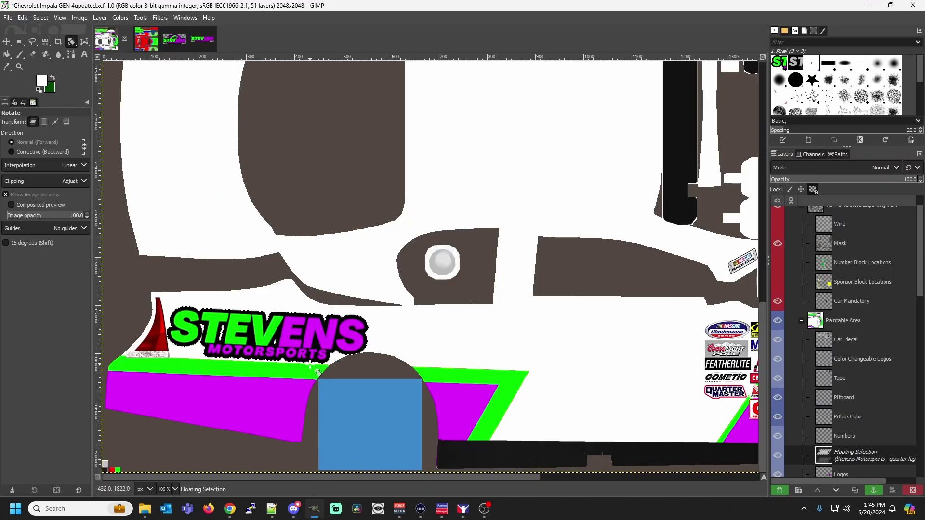
click(6, 42)
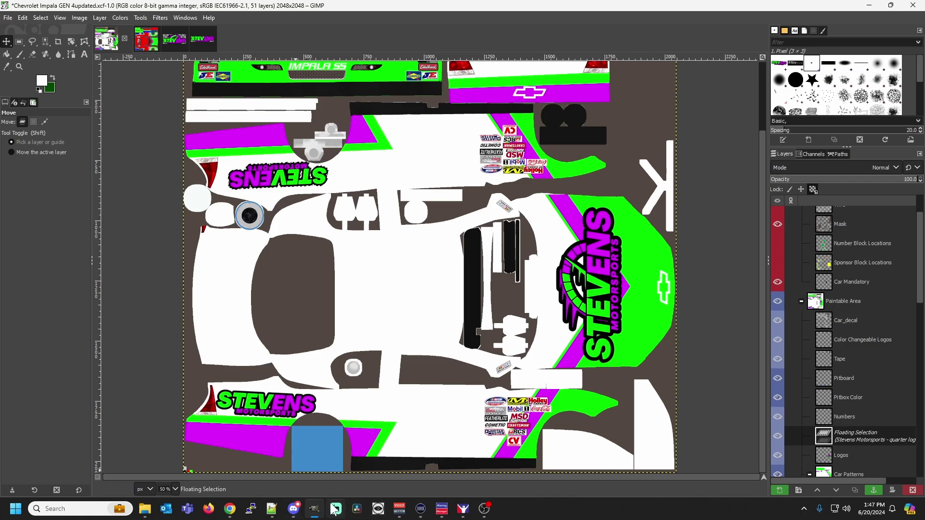
mouse_move(463, 510)
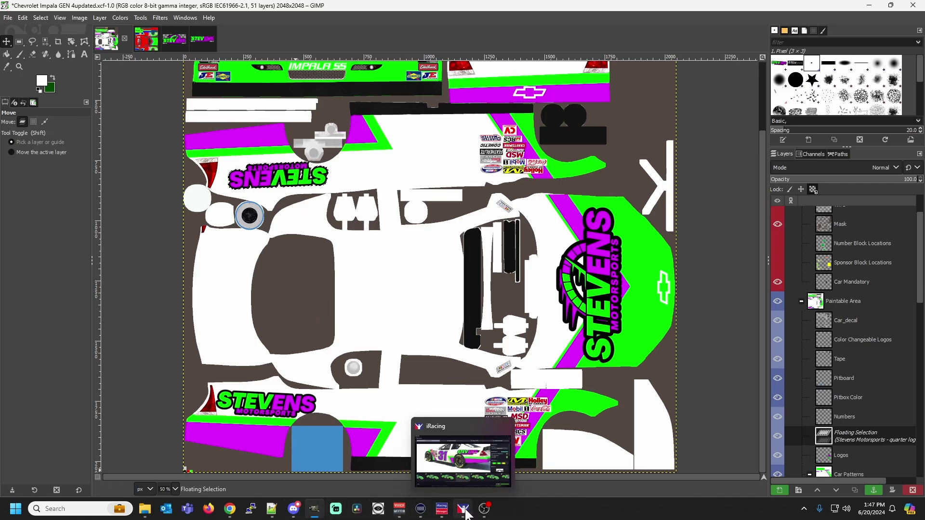
click(464, 509)
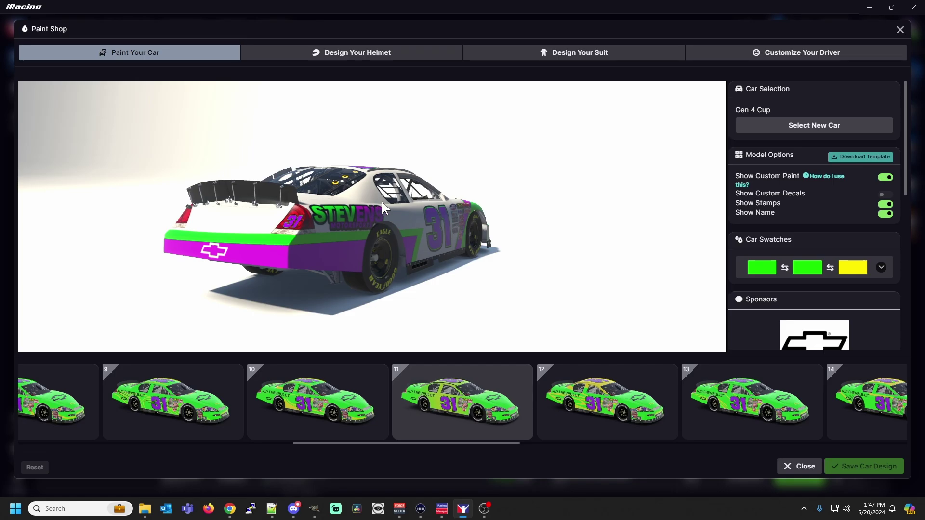
drag(349, 208, 446, 187)
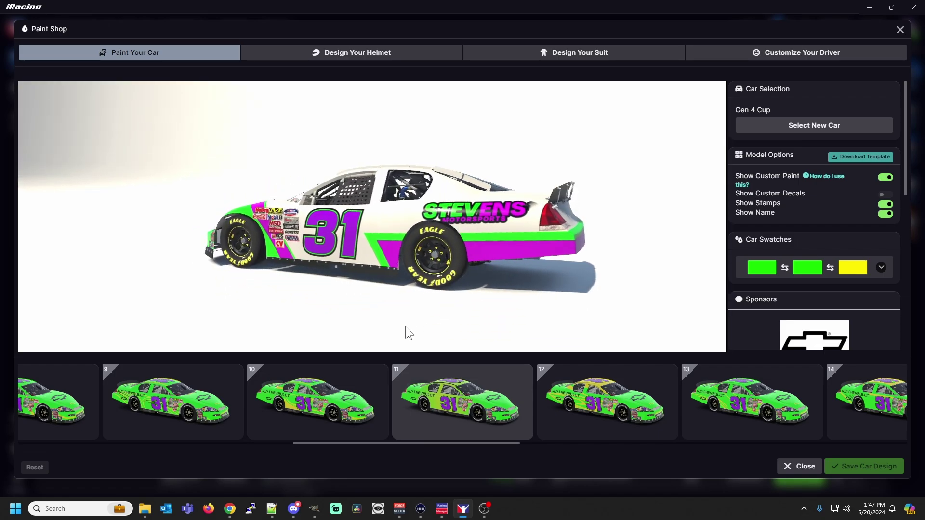
click(314, 508)
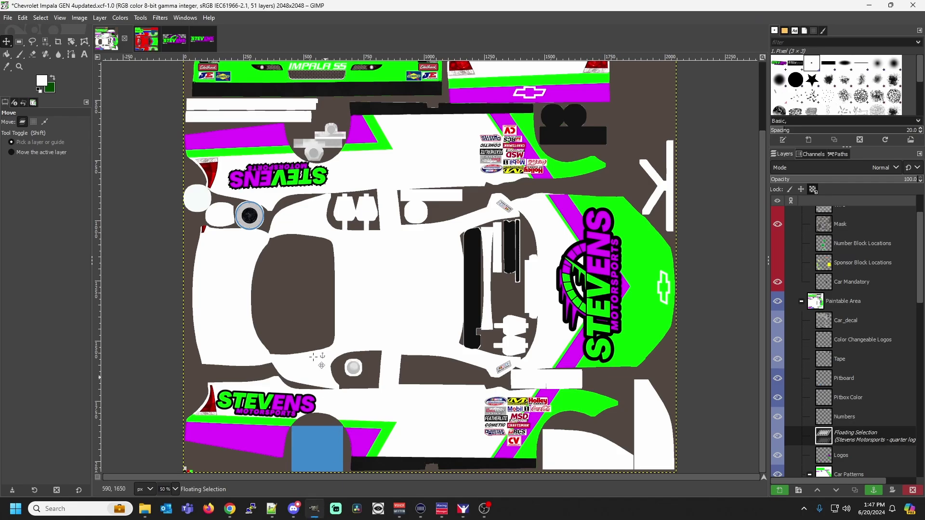
Copy the quarter logo image and paste it into the Chevrolet Impala paint.
click(205, 37)
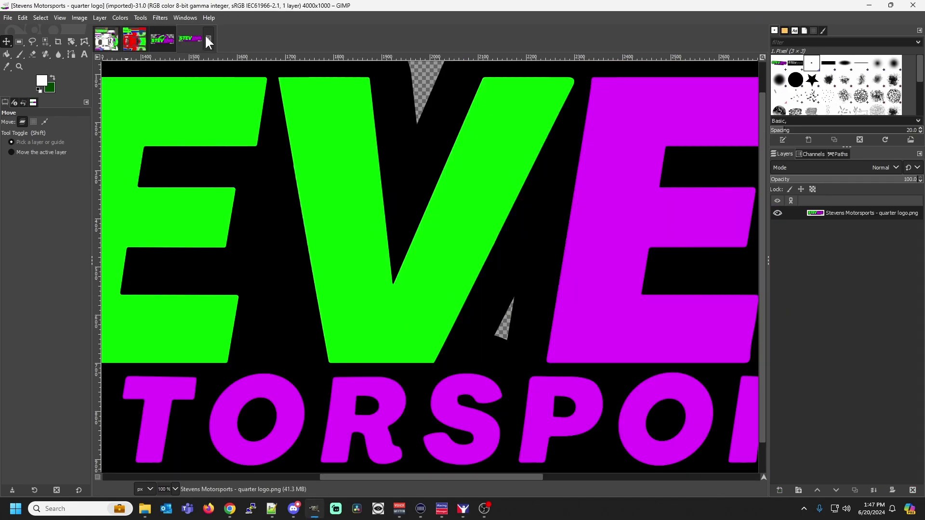
key(ctrl+c)
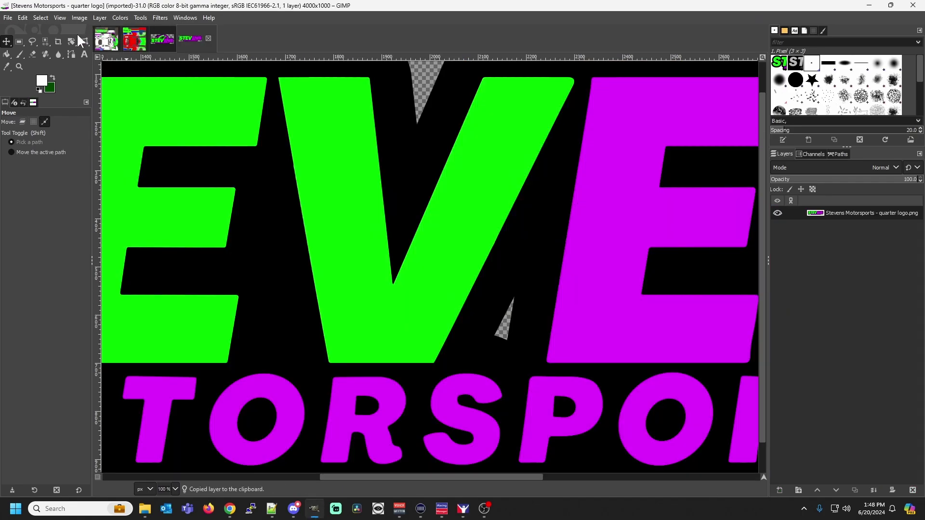
click(117, 34)
key(ctrl+v)
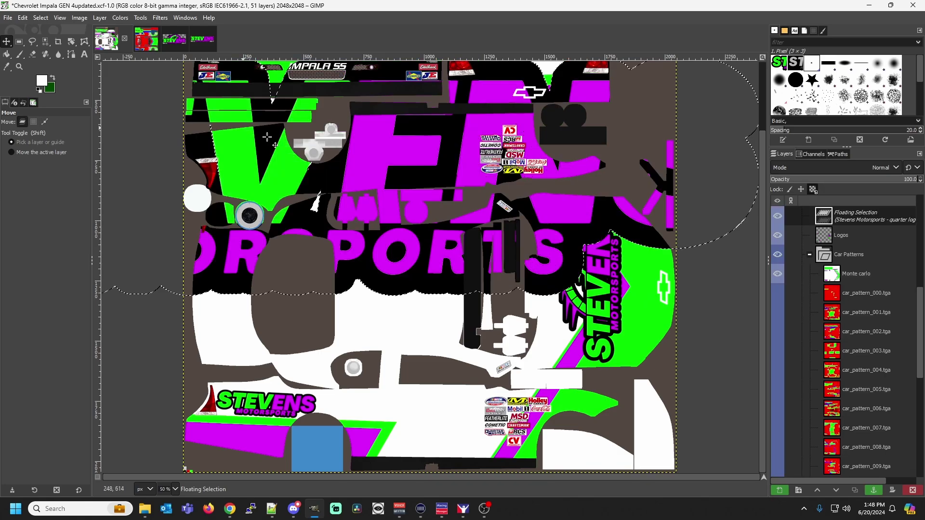
scroll(468, 284, up, 3)
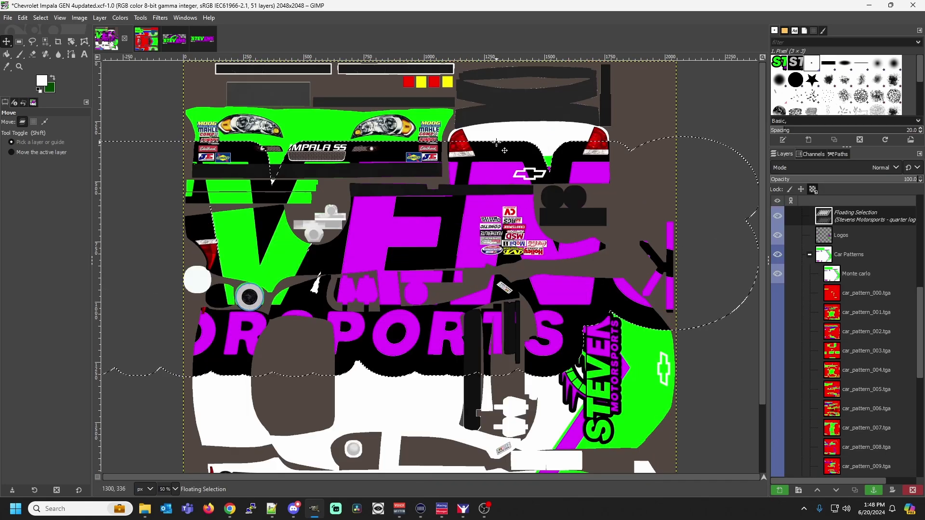
Scale the pasted logo to 344×86 over the rear bumper between the taillights.
click(72, 42)
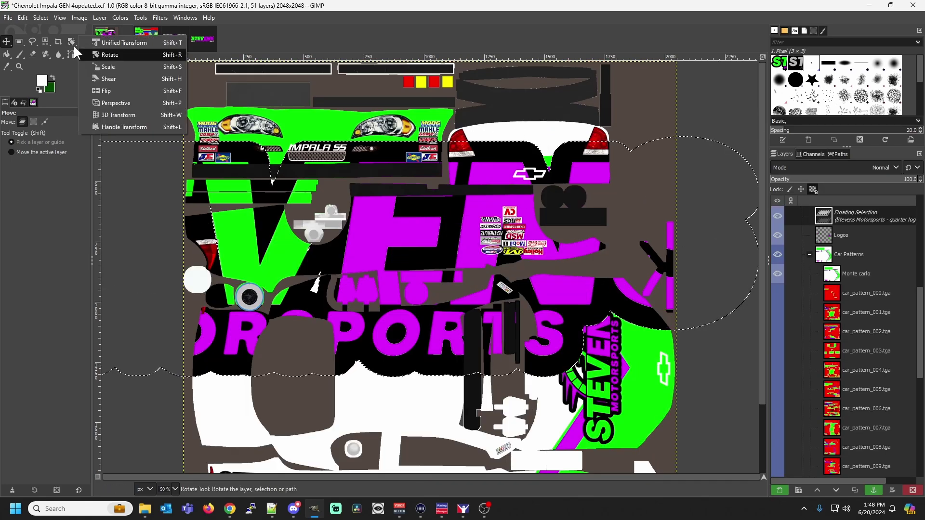
click(96, 70)
click(276, 255)
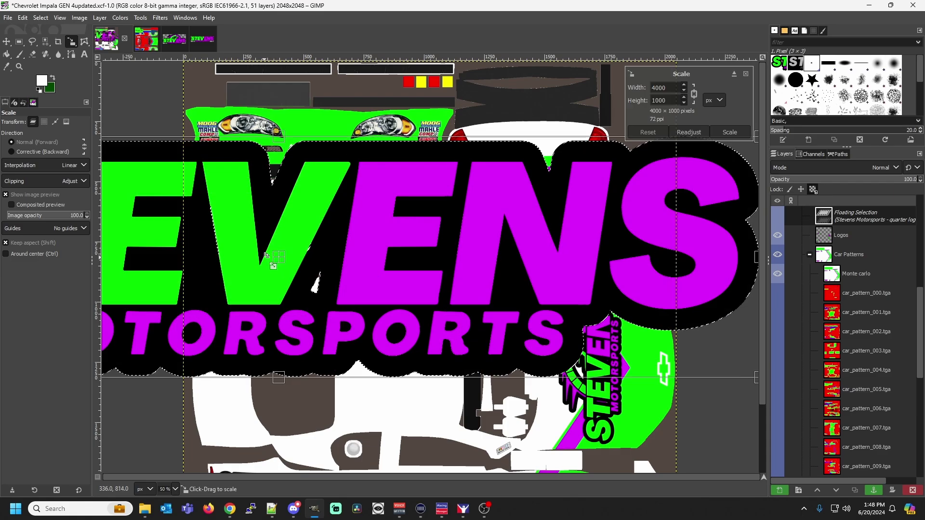
drag(441, 184, 557, 205)
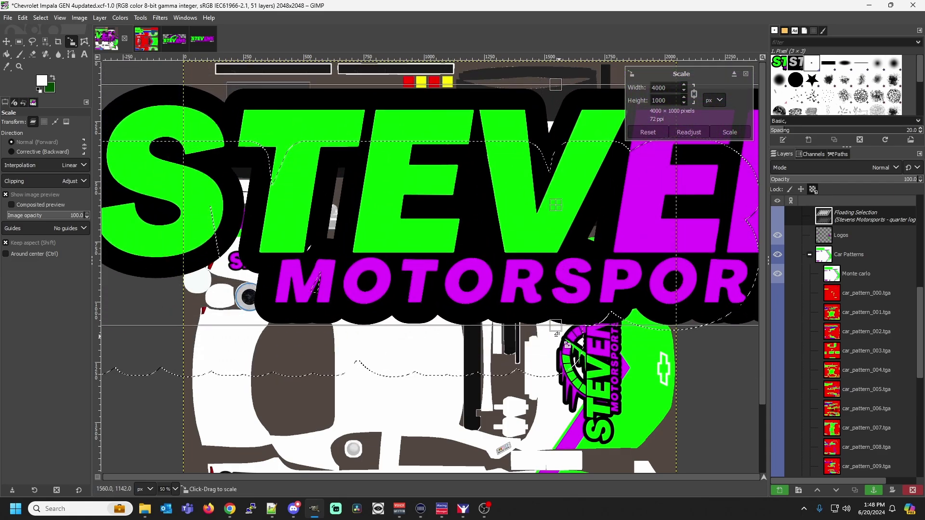
drag(558, 327, 517, 151)
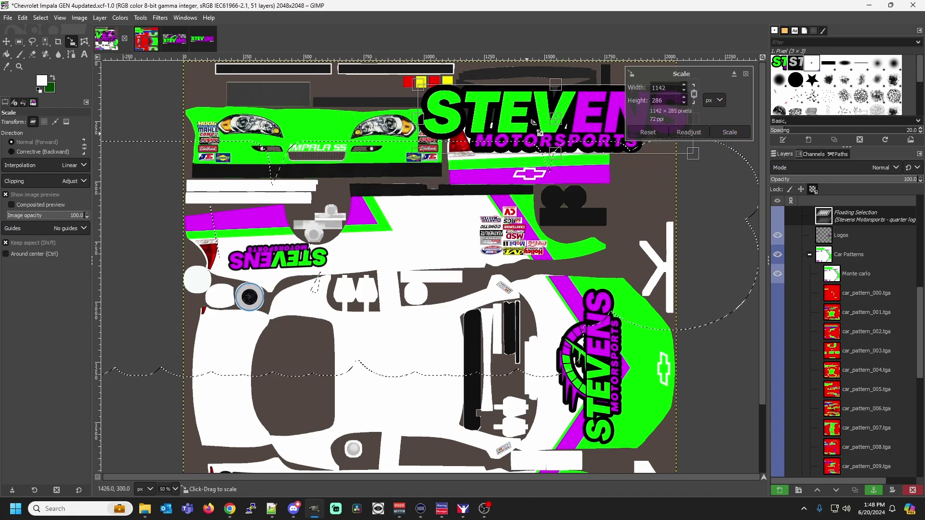
drag(549, 86, 555, 127)
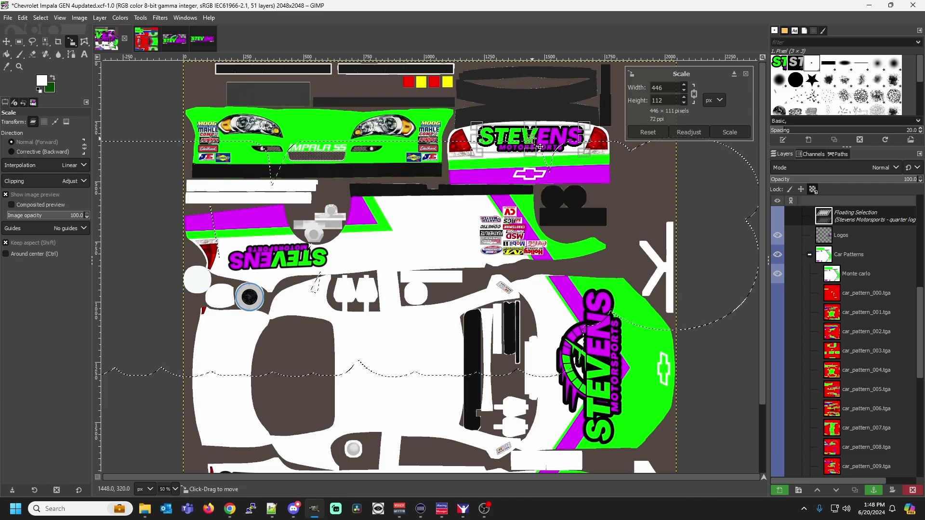
drag(538, 163, 536, 146)
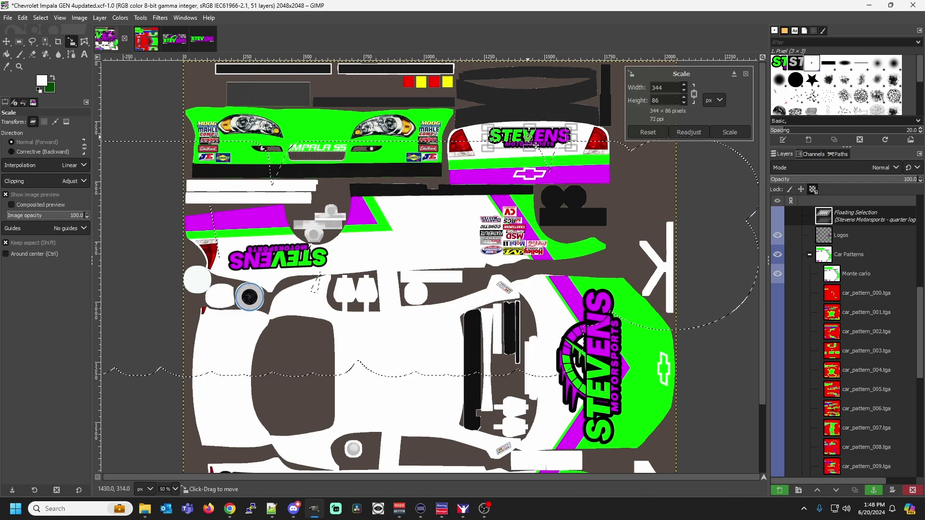
click(720, 135)
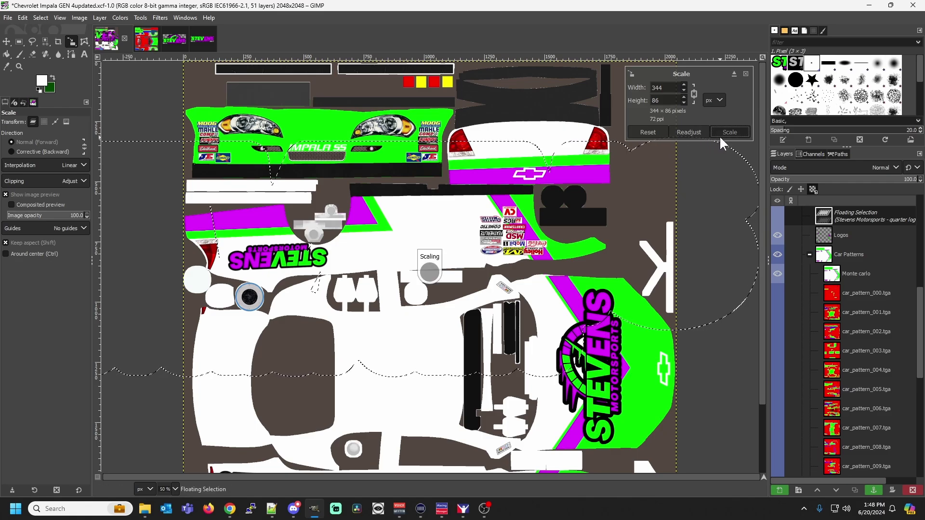
Export the paint to car_841680.tga and orbit the iRacing car to view its rear.
click(7, 18)
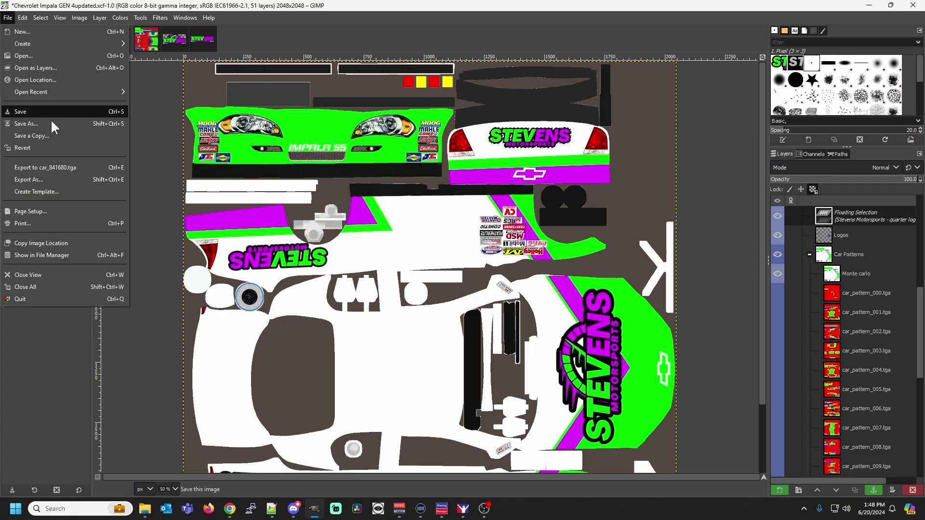
click(57, 164)
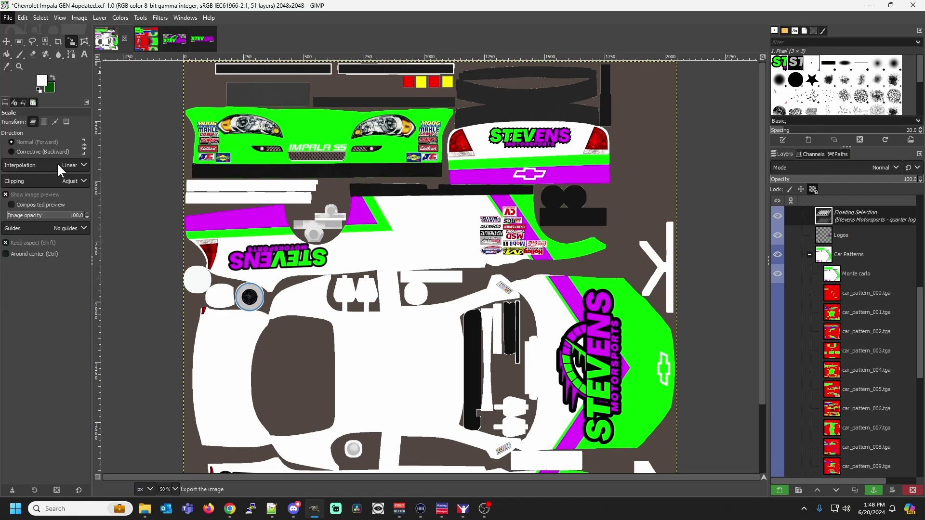
click(474, 514)
mouse_move(522, 200)
mouse_down()
mouse_move(444, 190)
mouse_move(455, 186)
mouse_up()
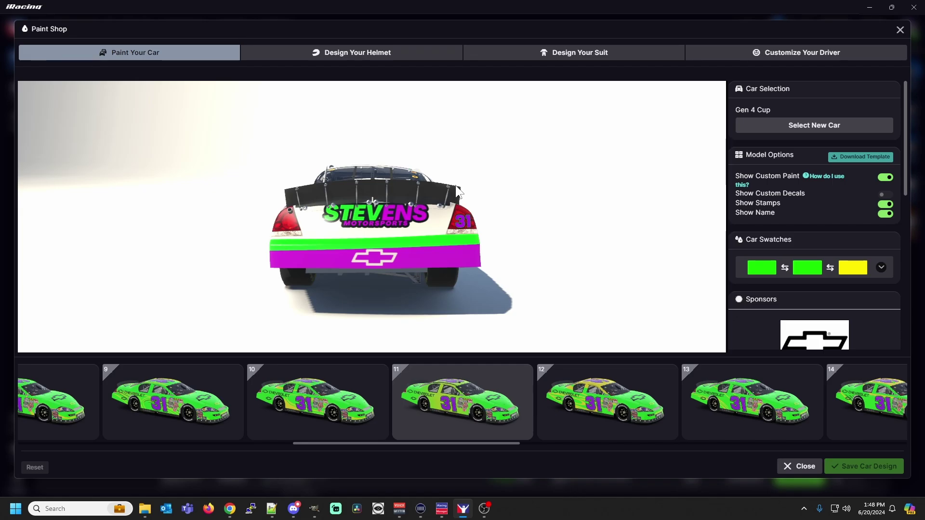
Back in GIMP, re-export the paint and check the rear-left view in iRacing.
mouse_move(314, 511)
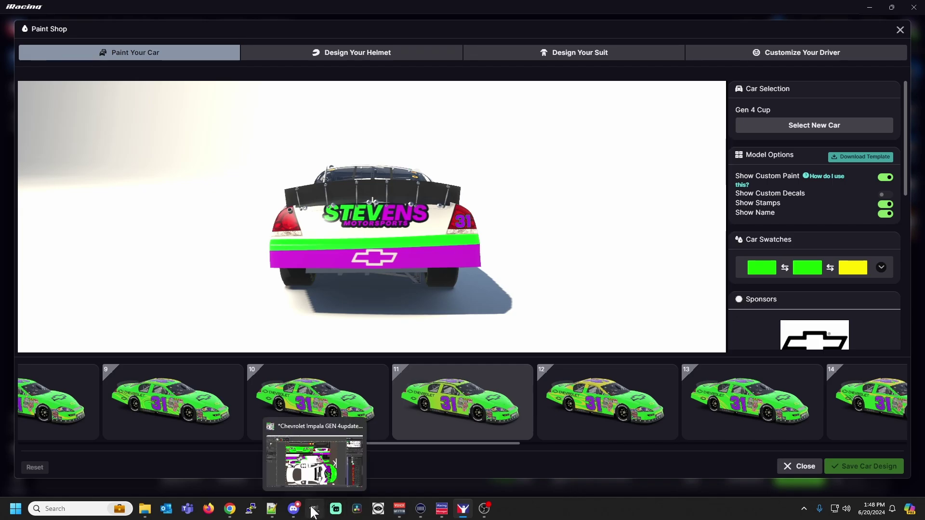
click(340, 477)
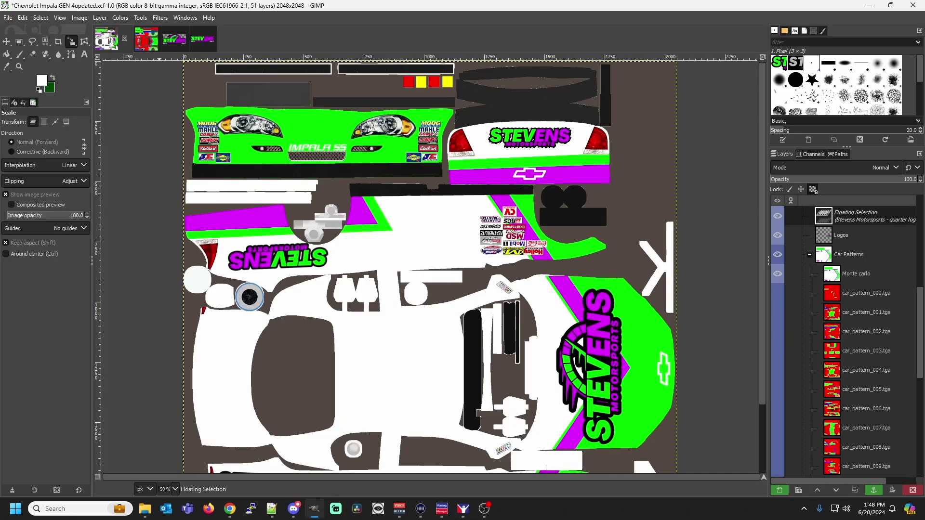
key(m)
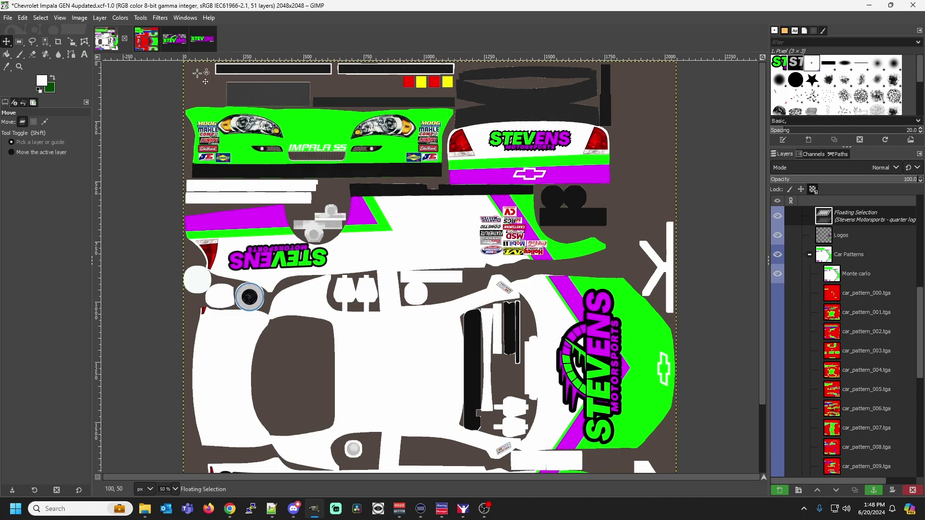
click(7, 18)
click(47, 170)
click(463, 509)
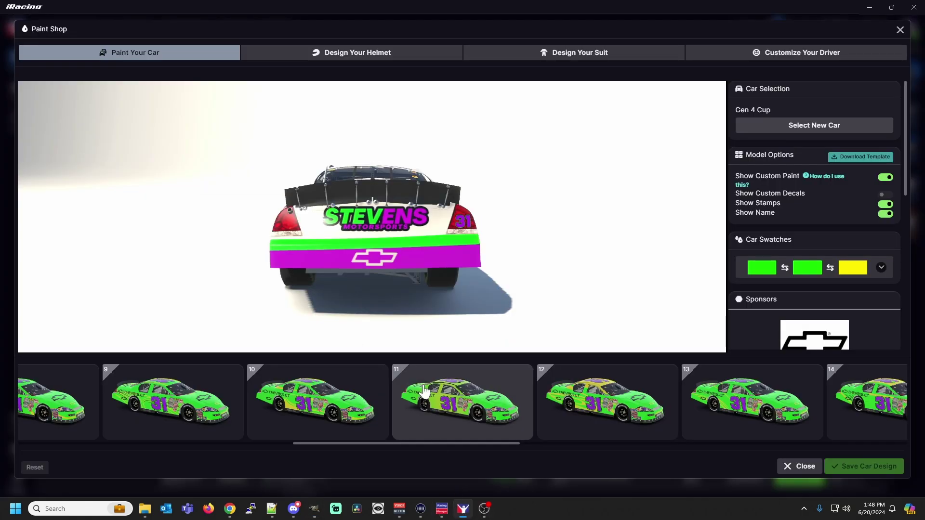
mouse_move(384, 255)
mouse_down()
mouse_move(351, 249)
mouse_move(385, 241)
mouse_up()
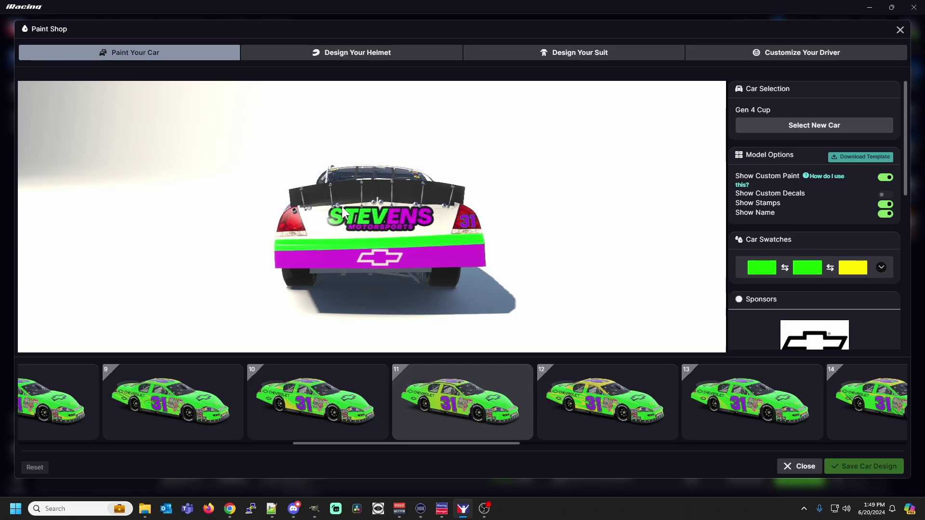
Export once more and rotate the iRacing car to inspect its side.
click(315, 509)
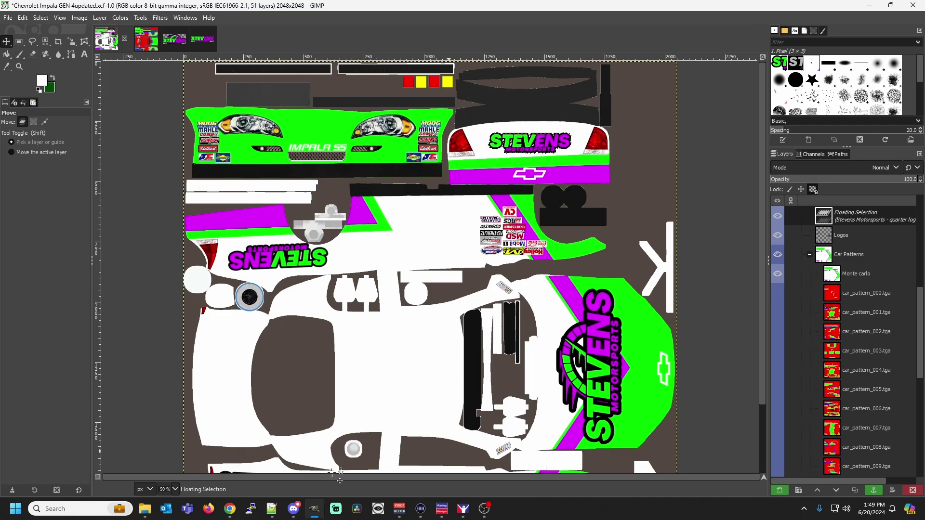
click(9, 18)
click(53, 156)
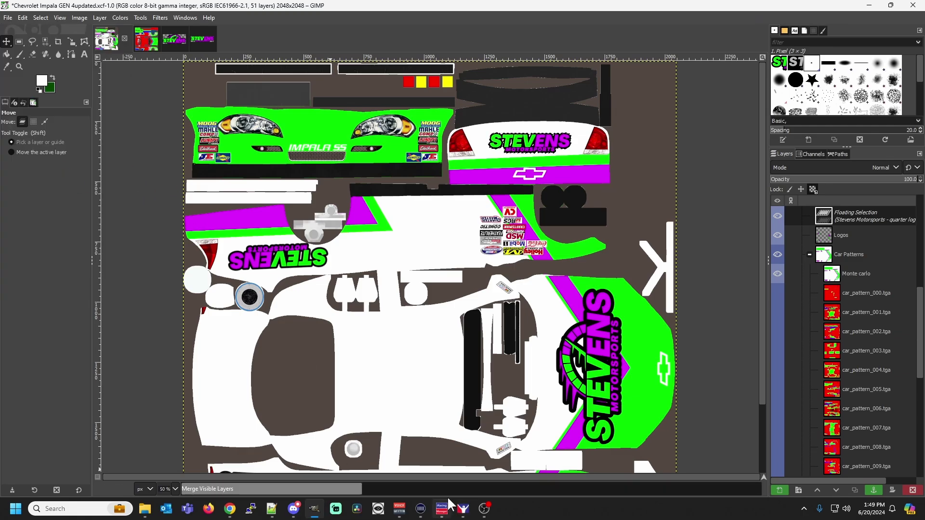
click(462, 508)
mouse_move(372, 272)
mouse_down()
mouse_move(324, 267)
mouse_move(404, 219)
mouse_move(434, 248)
mouse_move(469, 244)
mouse_move(472, 218)
mouse_move(445, 208)
mouse_move(405, 209)
mouse_move(467, 293)
mouse_move(475, 250)
mouse_move(464, 239)
mouse_move(412, 244)
mouse_move(402, 233)
mouse_move(350, 231)
mouse_move(287, 255)
mouse_up()
scroll(413, 244, up, 5)
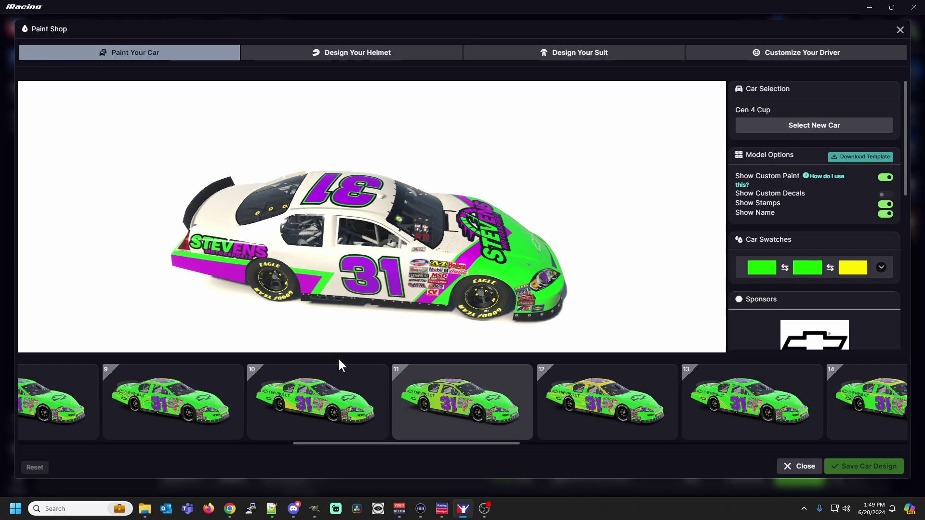
Open Chevrolet Impala GEN 4.psd from the Templates folder in GIMP.
click(315, 509)
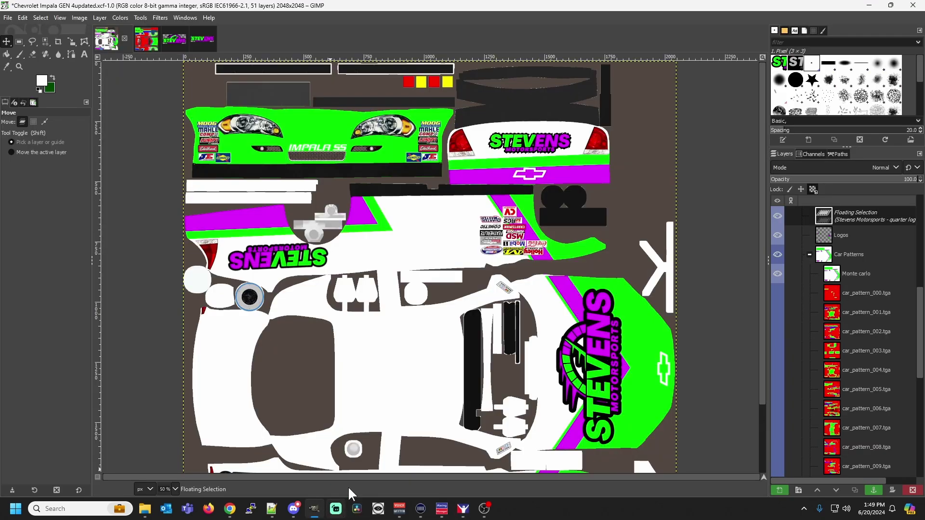
click(7, 18)
click(31, 54)
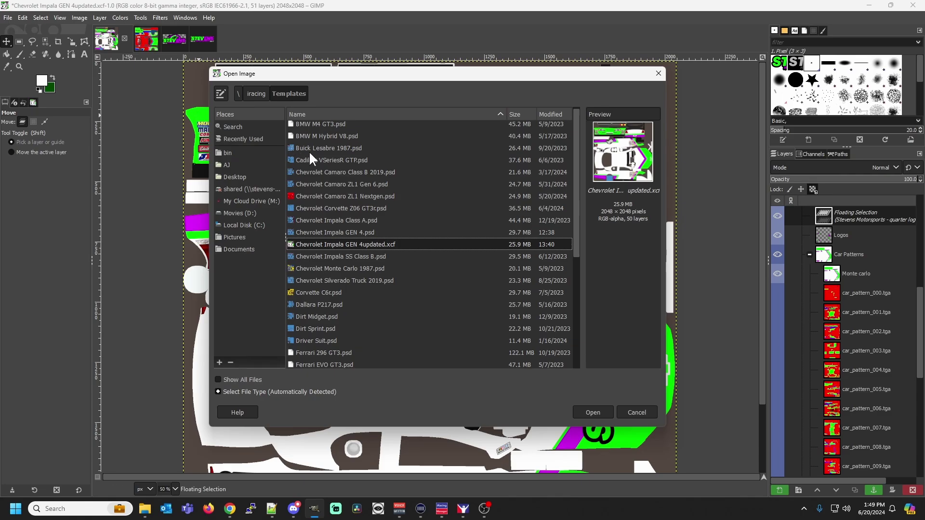
double_click(361, 231)
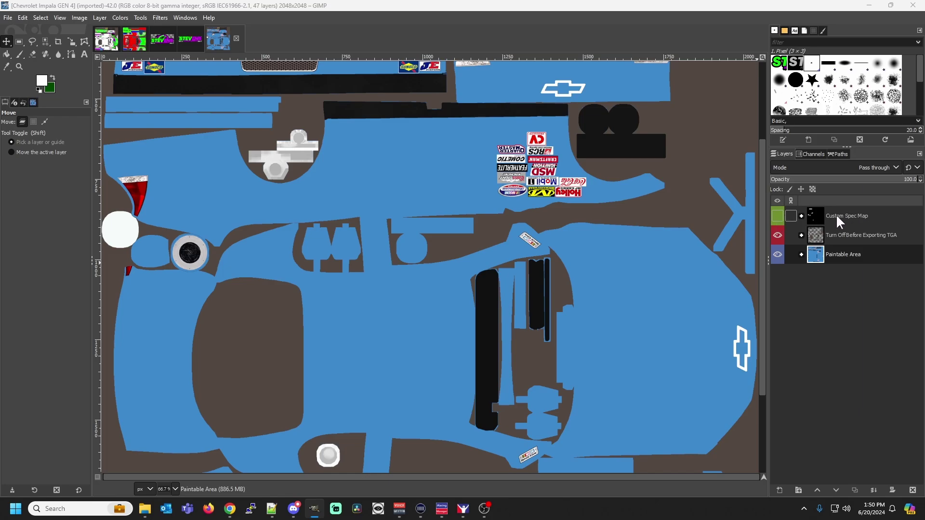
Expand and show the Custom Spec Map group, then zoom to 50%.
click(802, 216)
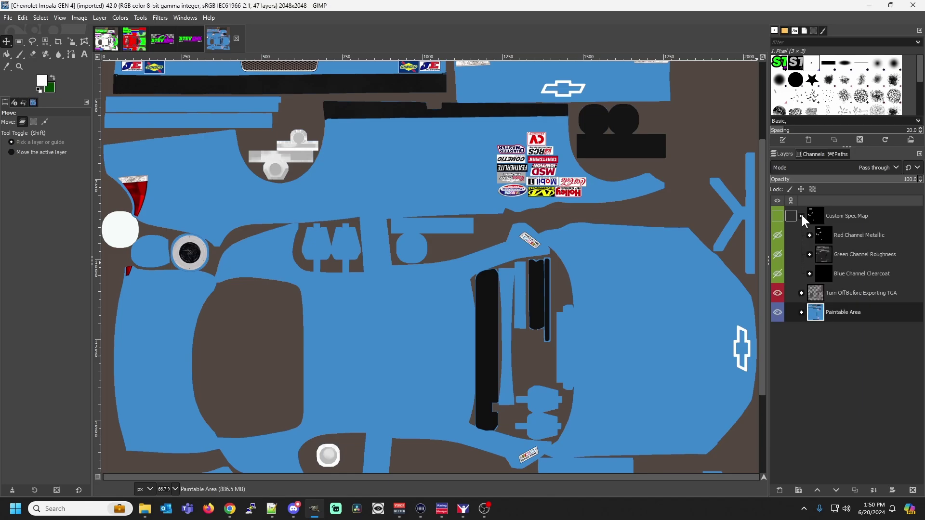
click(778, 216)
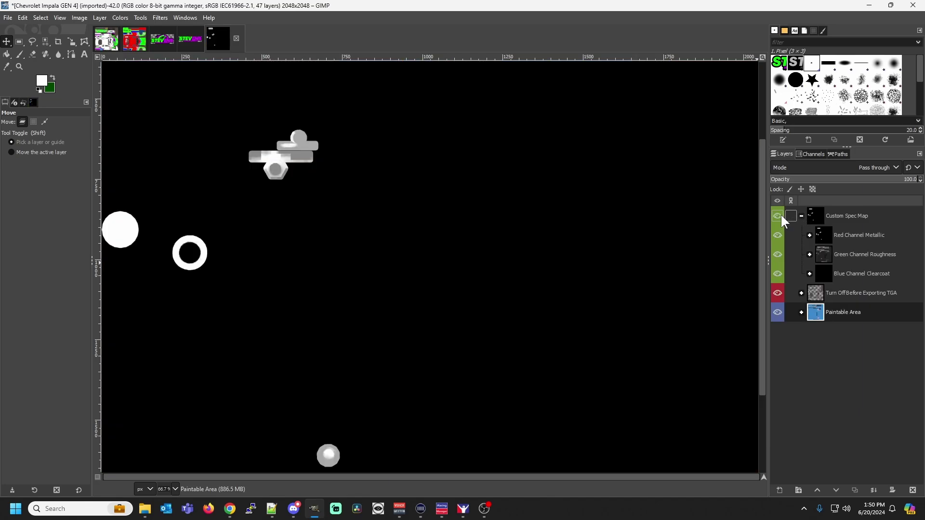
click(174, 489)
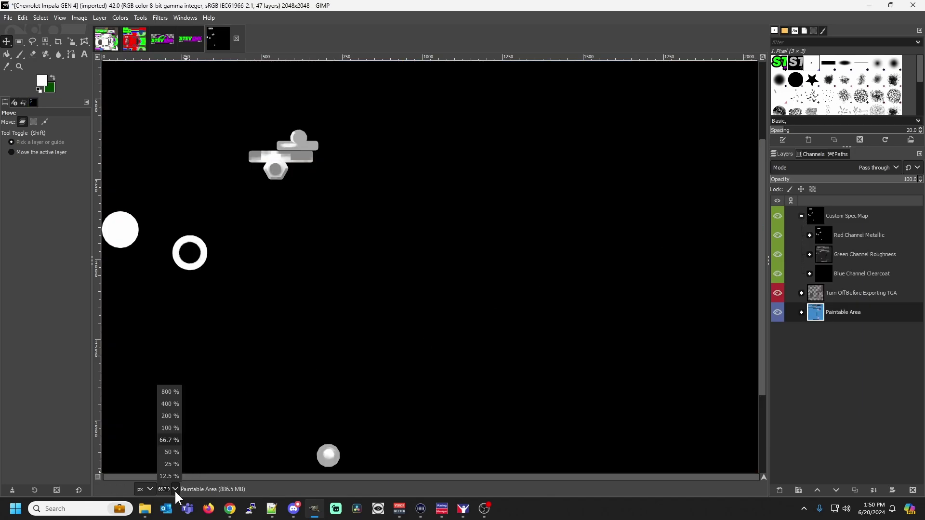
click(169, 452)
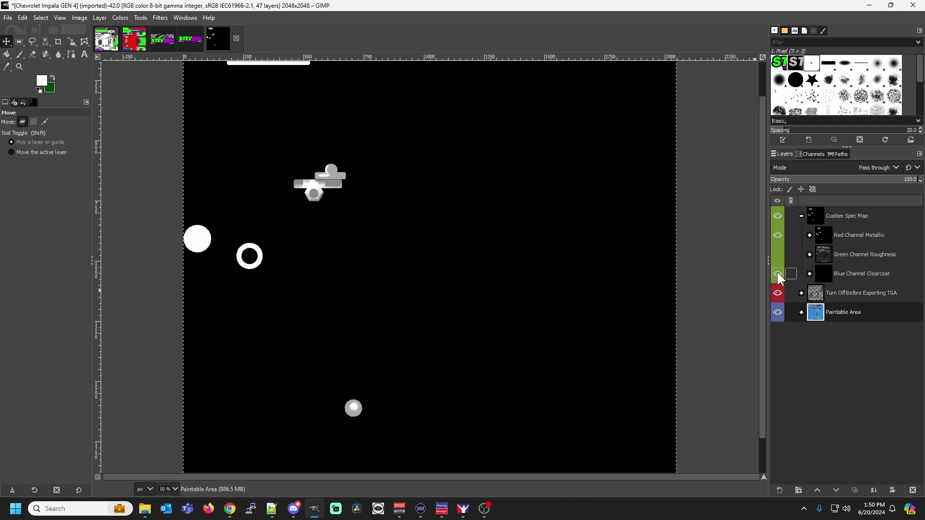
Expand Red Channel Metallic, make Base Paint #2 active, and return to the Impala paint file.
click(809, 235)
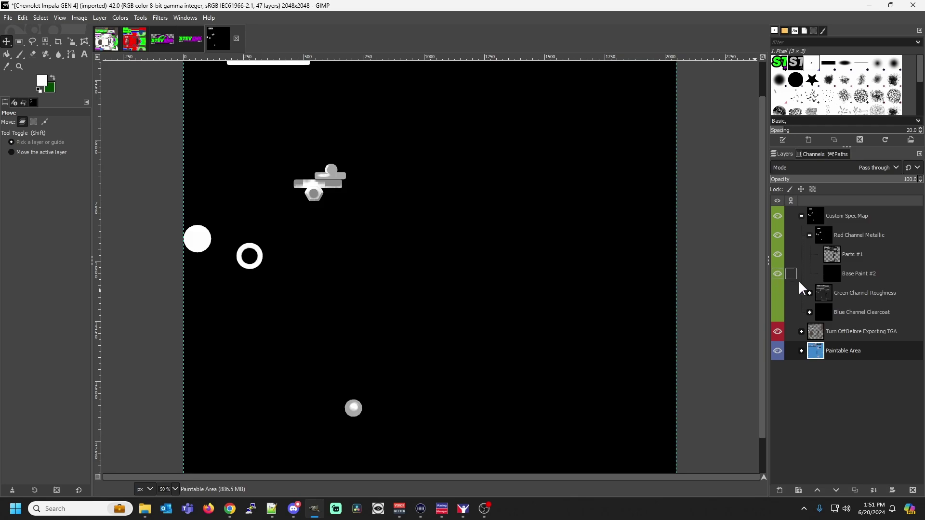
click(831, 270)
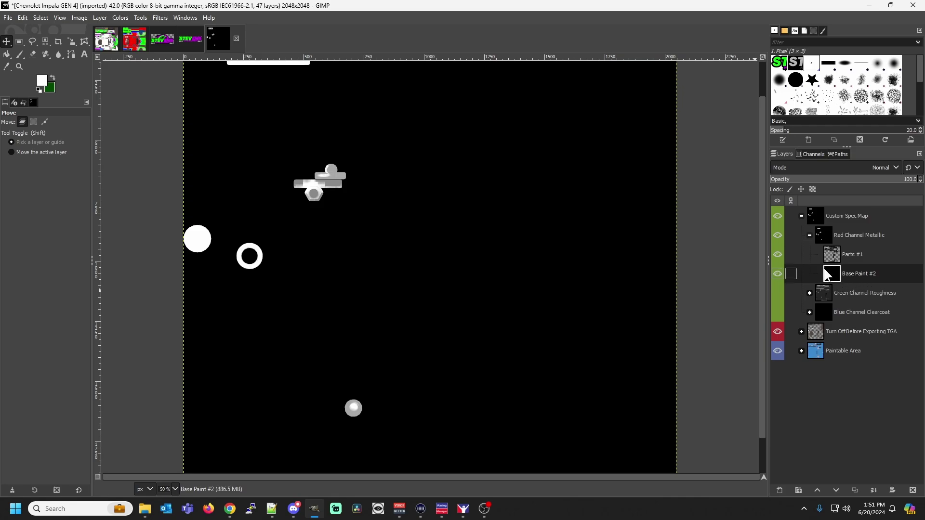
click(108, 45)
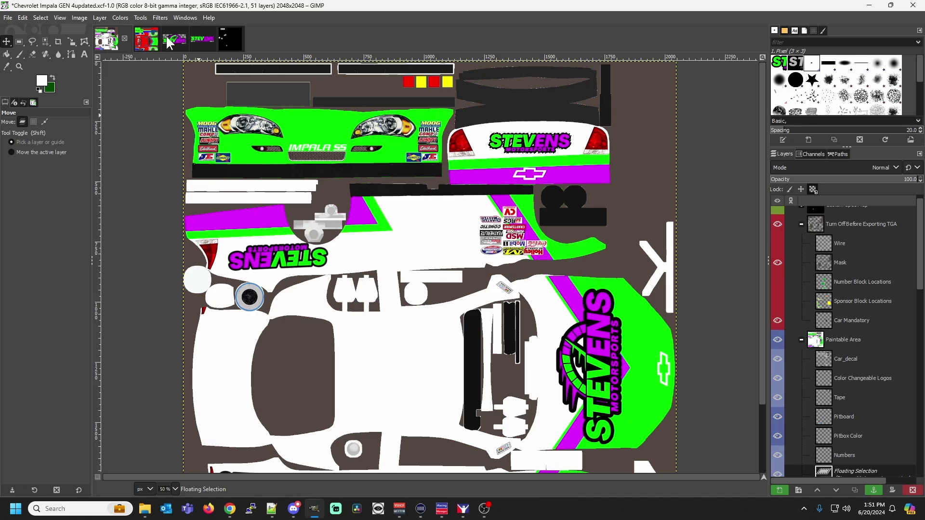
Close the Chevrolet Monte Carlo 1987 image without saving its changes.
click(147, 39)
click(152, 38)
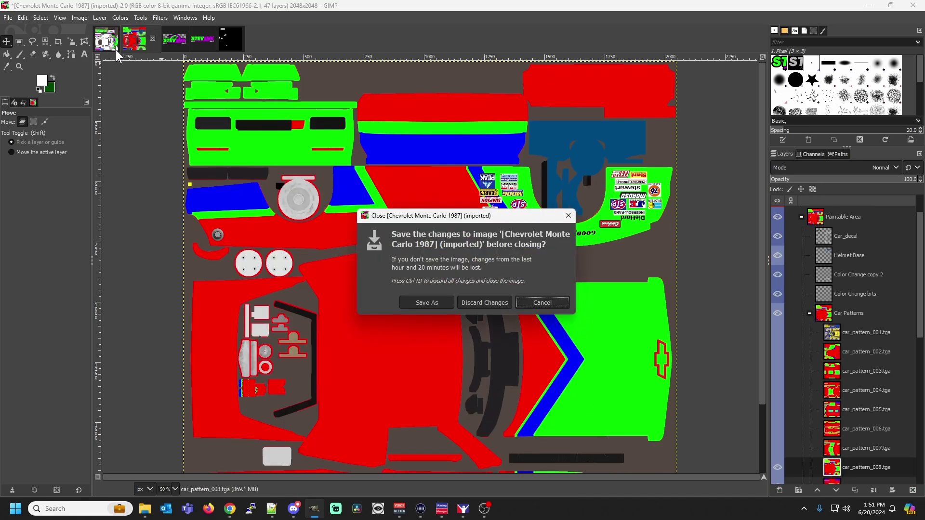
click(498, 303)
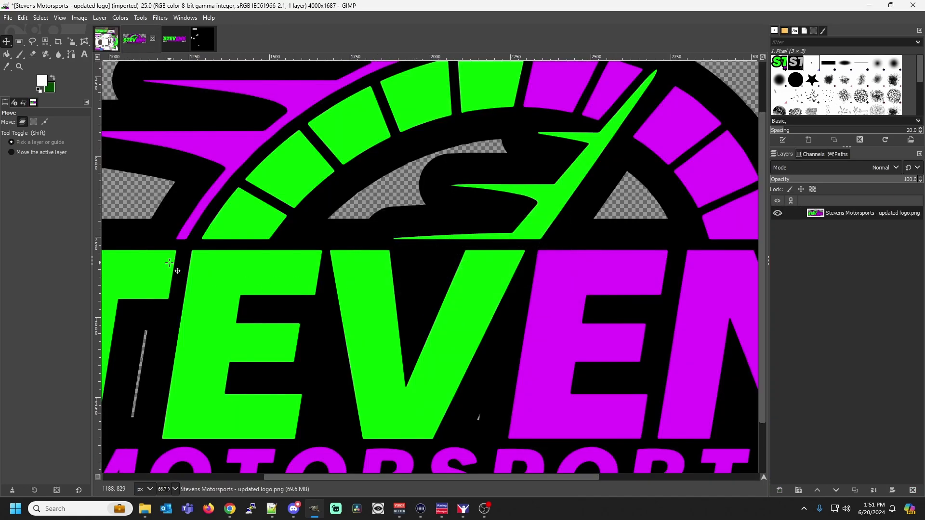
click(107, 39)
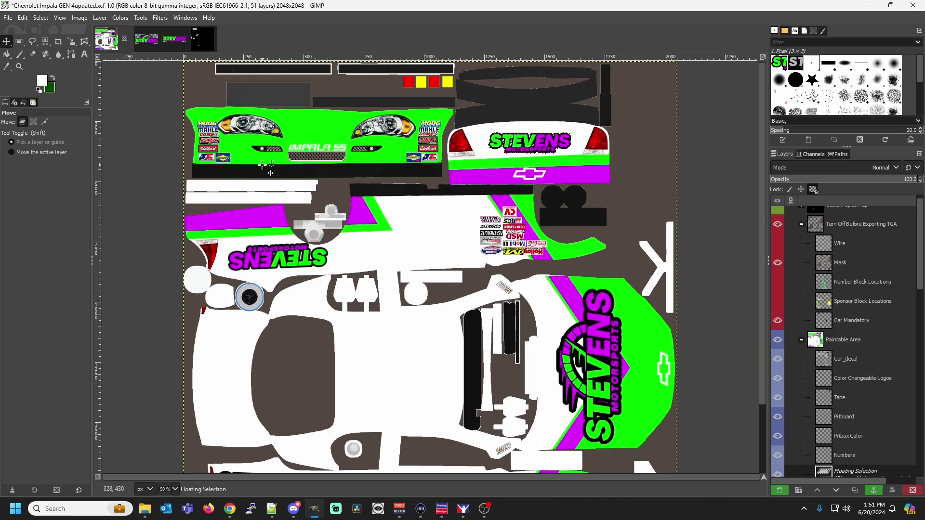
Anchor the floating logo on the Impala paint and make the Monte carlo layer active.
scroll(848, 336, down, 5)
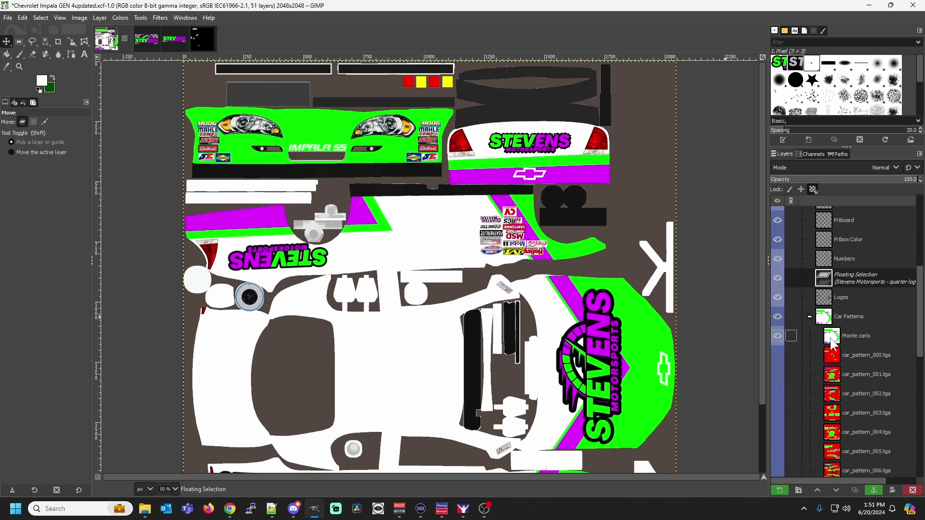
click(847, 337)
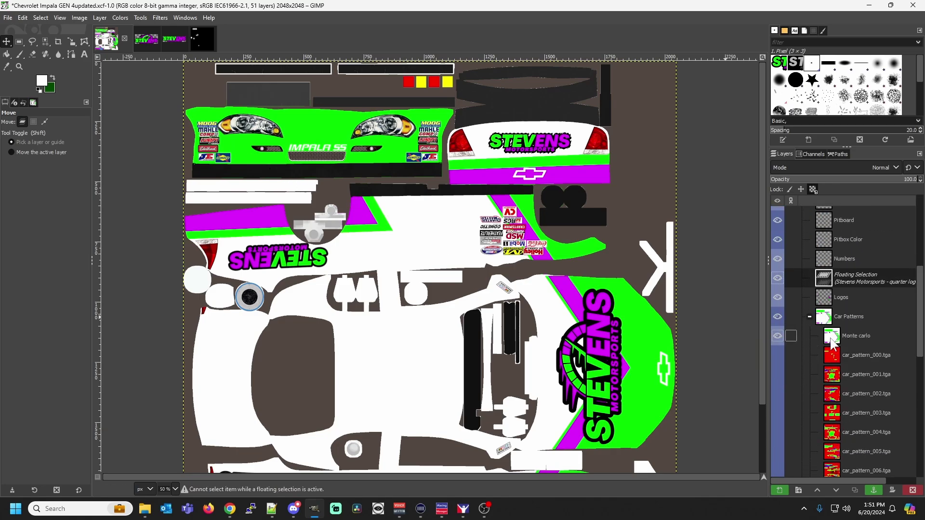
click(19, 41)
click(118, 107)
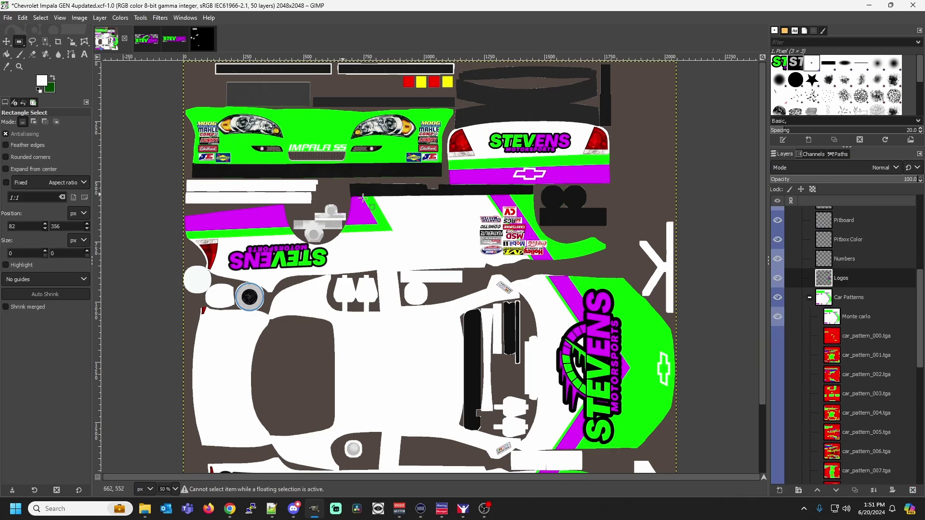
click(844, 316)
Select the Monte carlo pattern's colour region with Select By Color and copy it.
right_click(410, 340)
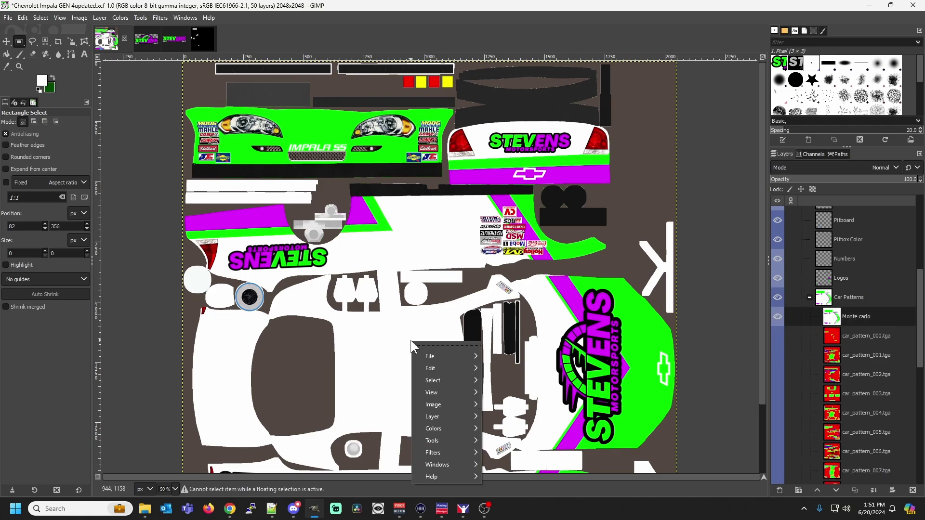
mouse_move(430, 381)
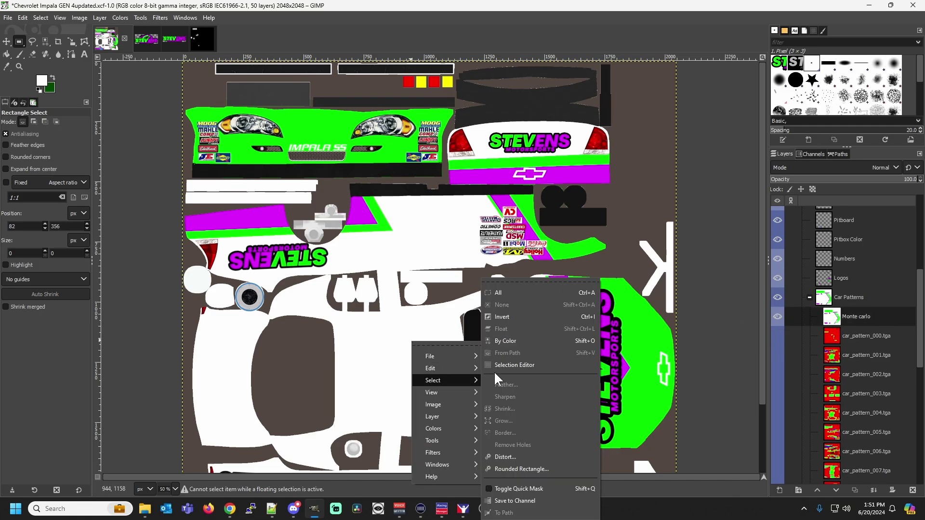
click(505, 341)
click(381, 360)
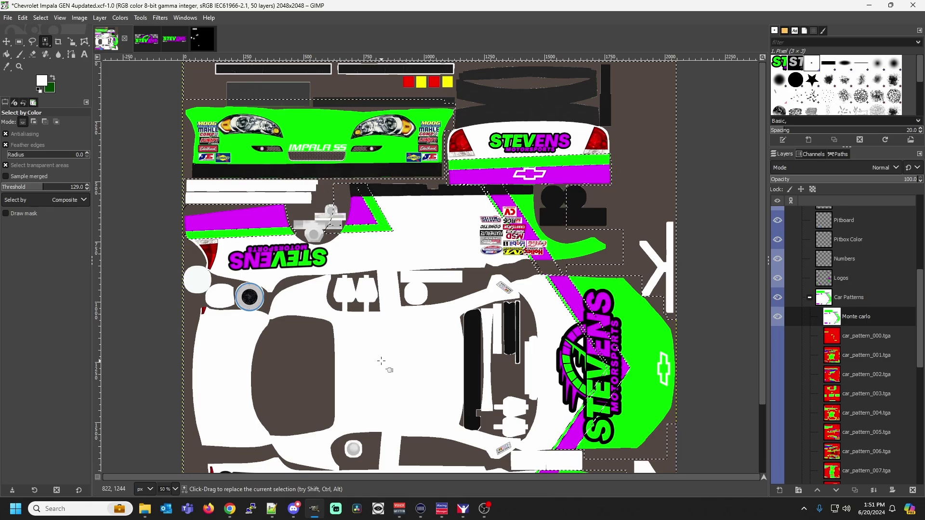
key(ctrl+c)
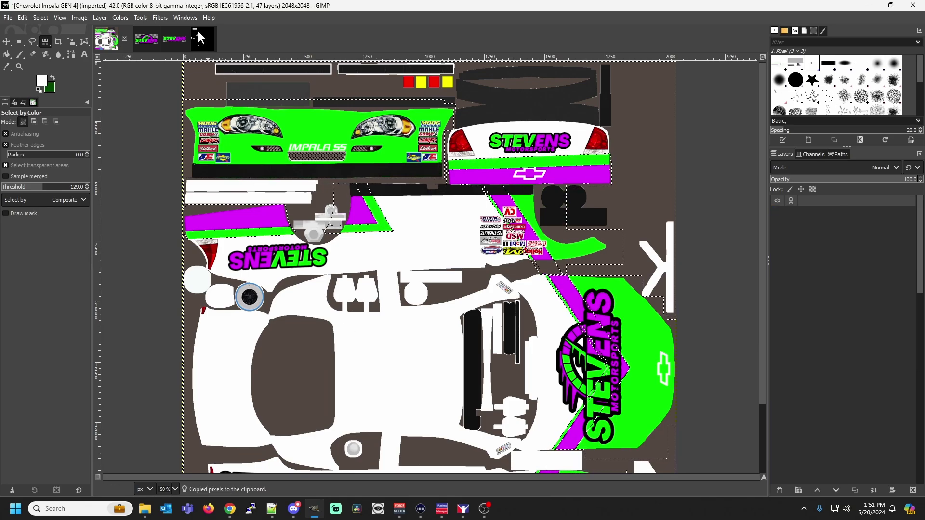
click(199, 31)
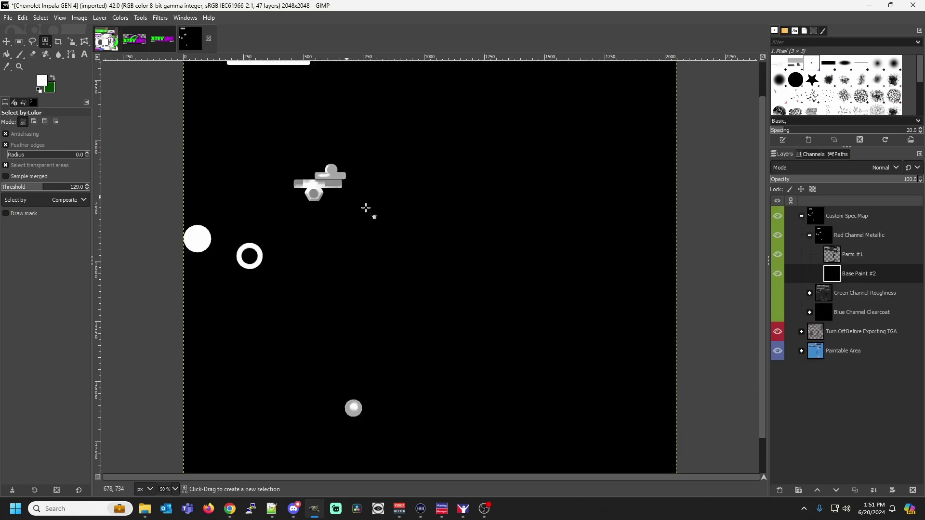
Paste the copied livery in place on the spec map and fill its white areas red (ff0000).
right_click(448, 277)
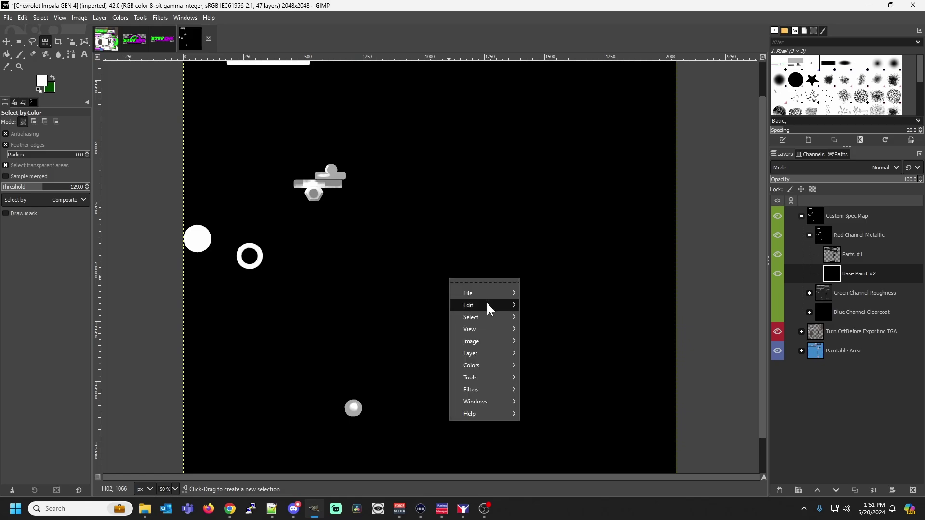
mouse_move(492, 308)
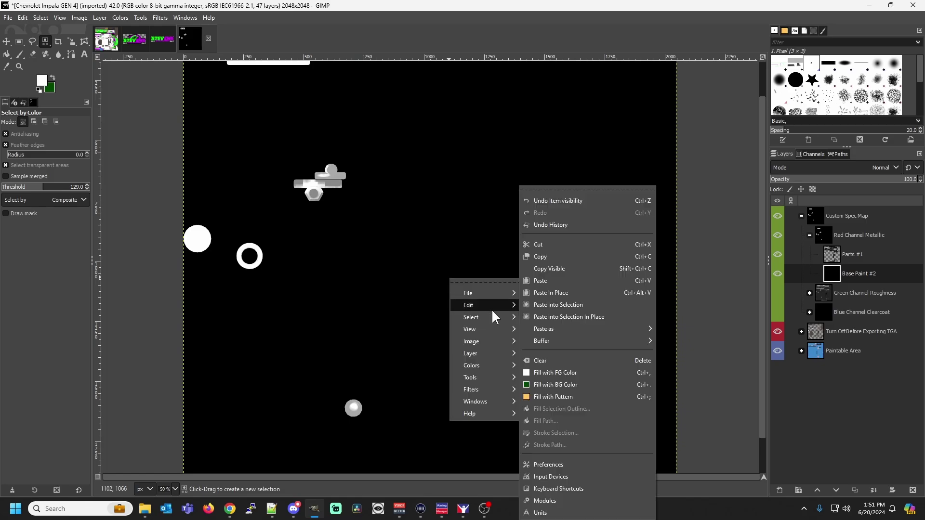
click(550, 292)
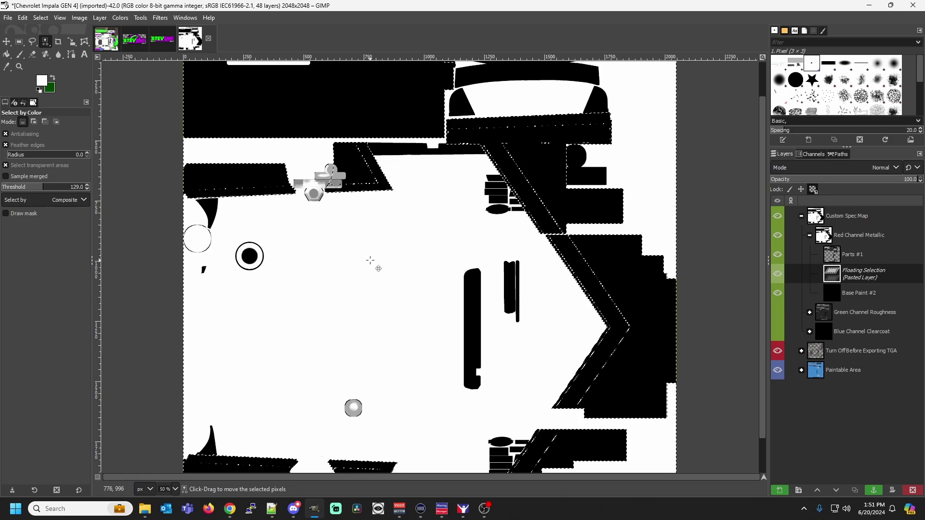
click(43, 81)
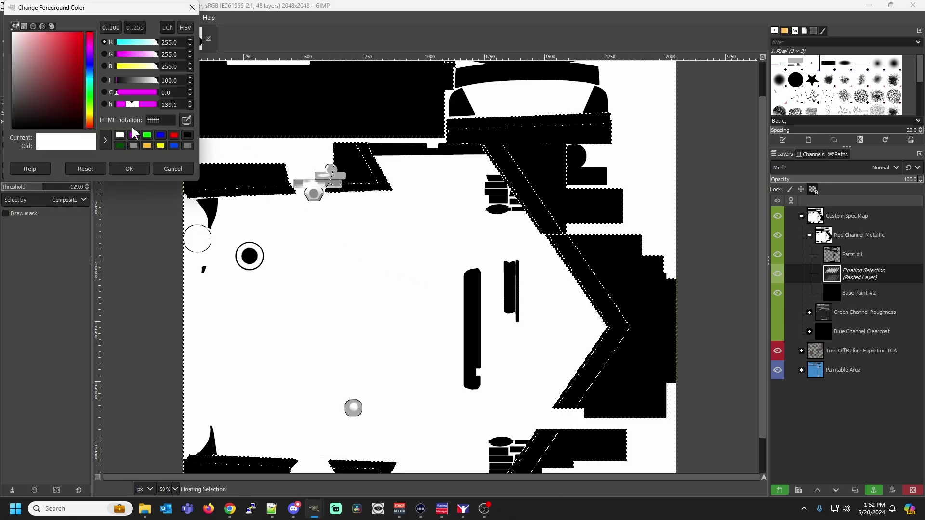
click(174, 135)
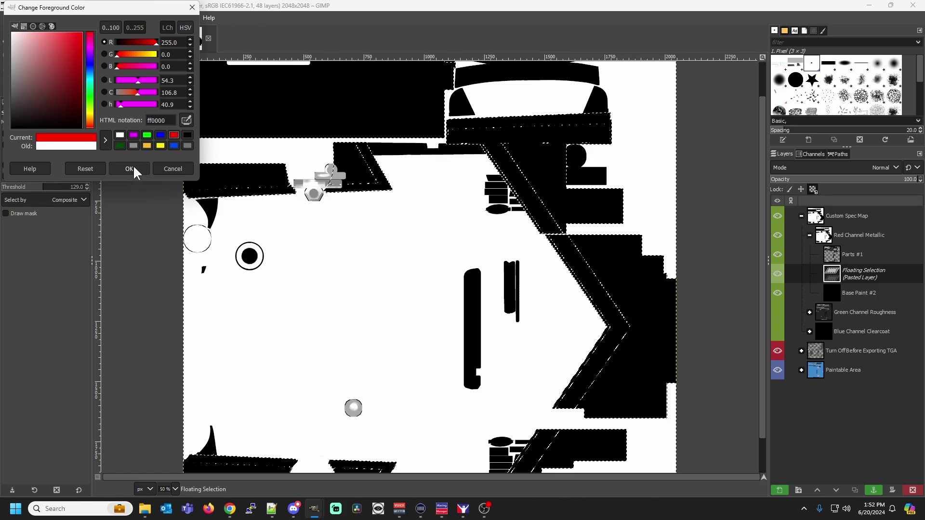
click(130, 168)
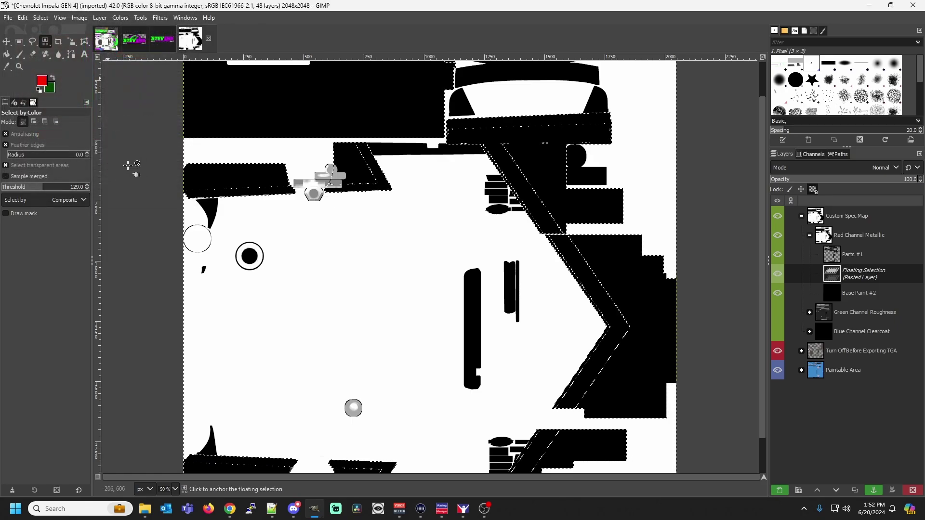
click(349, 241)
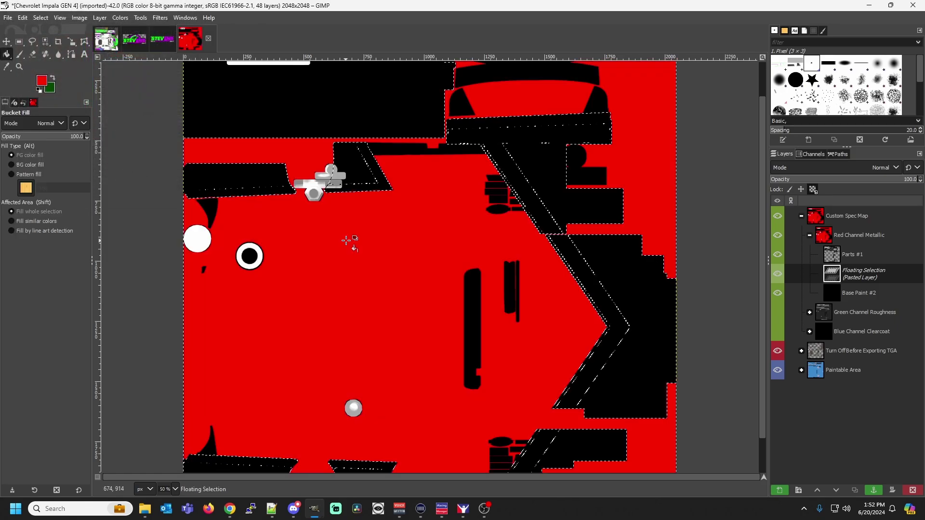
Start Export As and browse to Documents/iRacing/paint/stockcars2 chevy gen4cup.
click(22, 19)
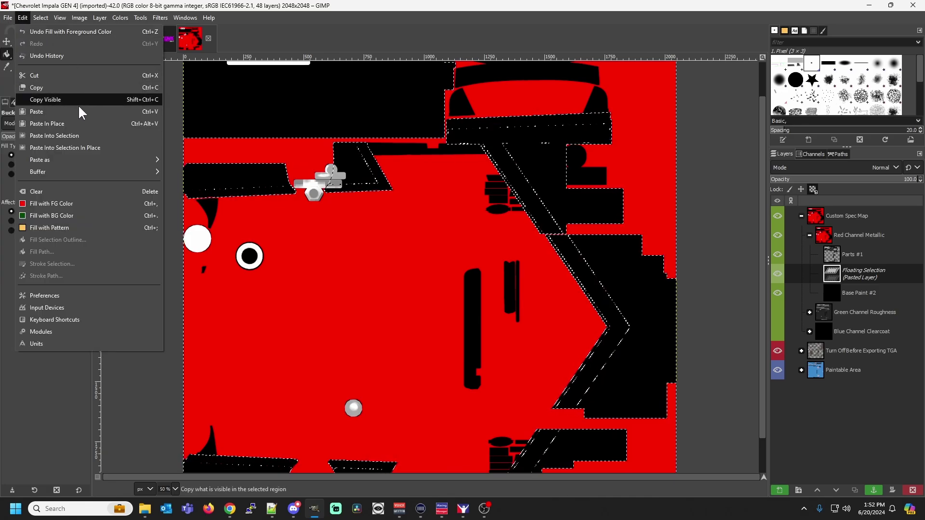
mouse_move(8, 17)
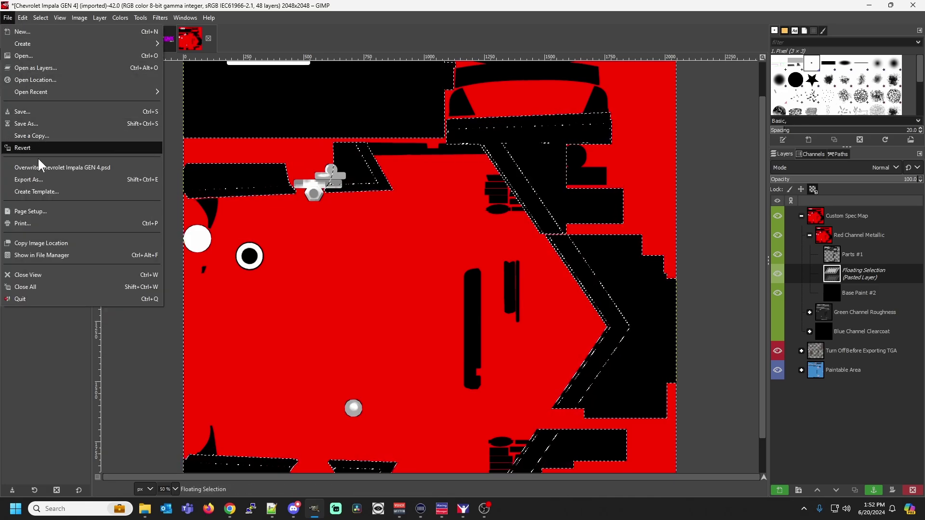
click(45, 178)
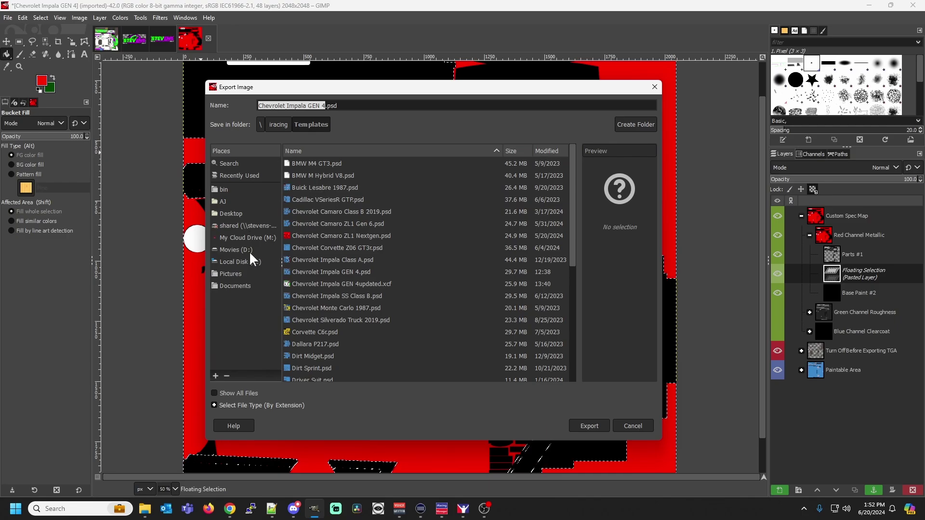
click(223, 201)
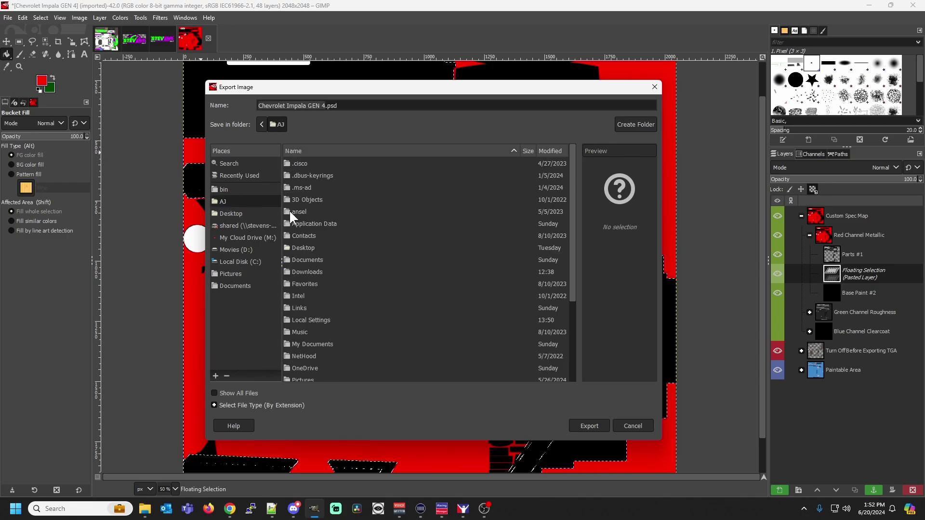
double_click(307, 260)
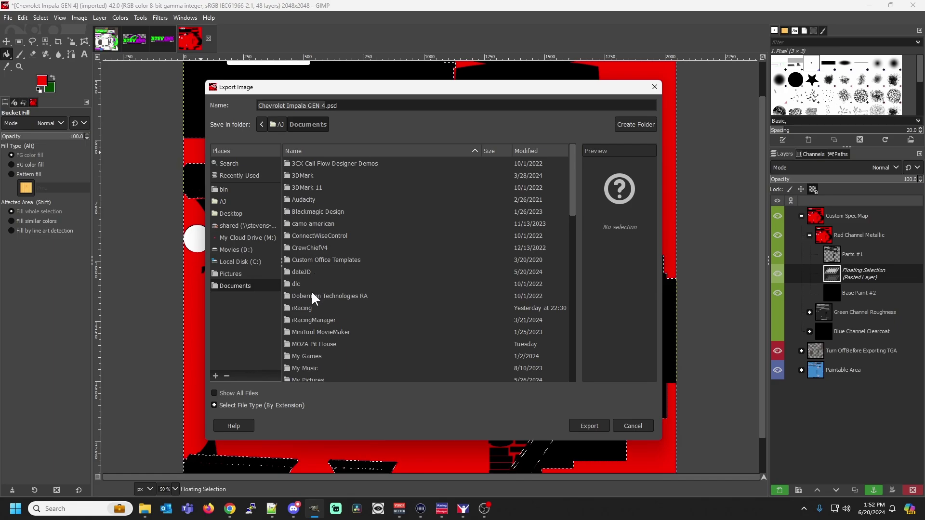
double_click(307, 308)
double_click(314, 236)
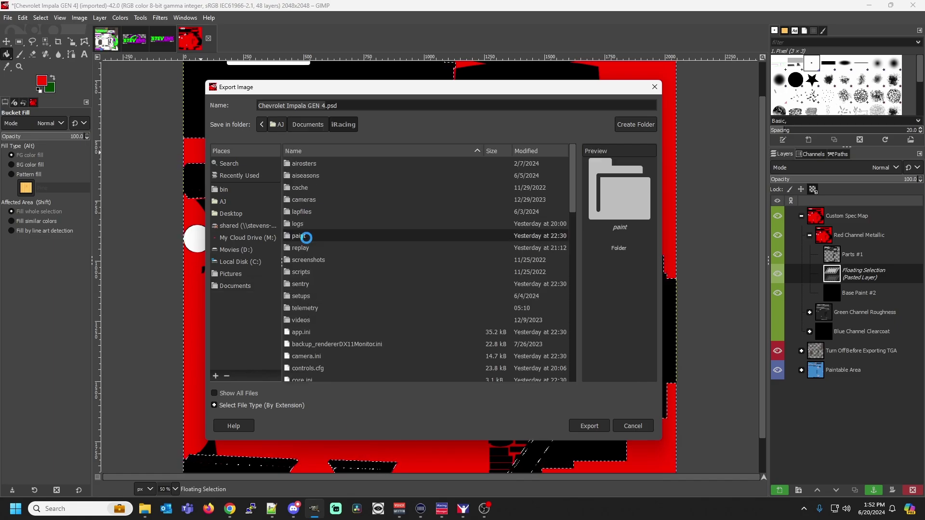
scroll(325, 242, down, 15)
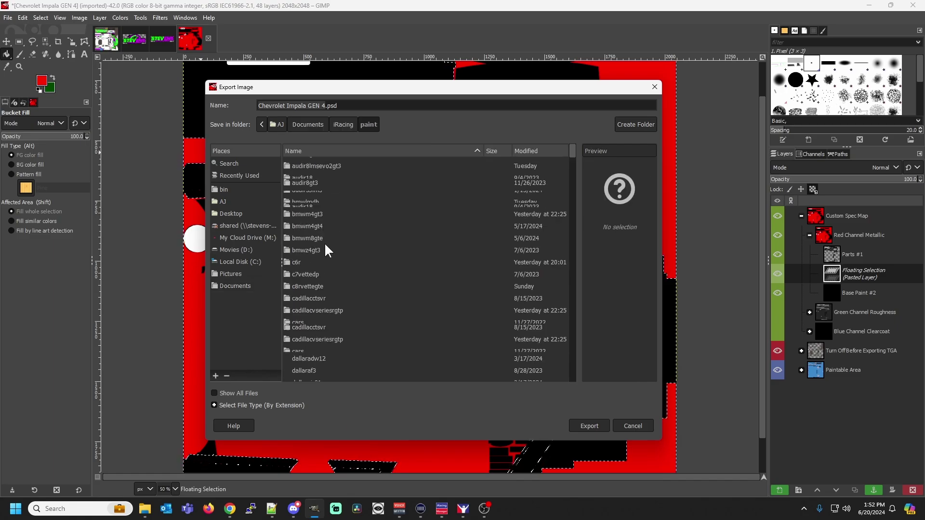
scroll(325, 243, down, 15)
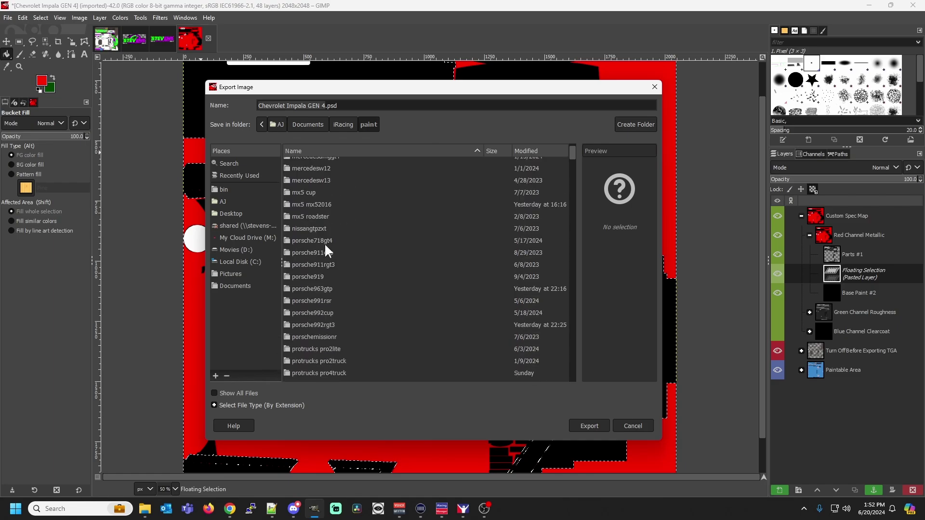
scroll(325, 242, down, 3)
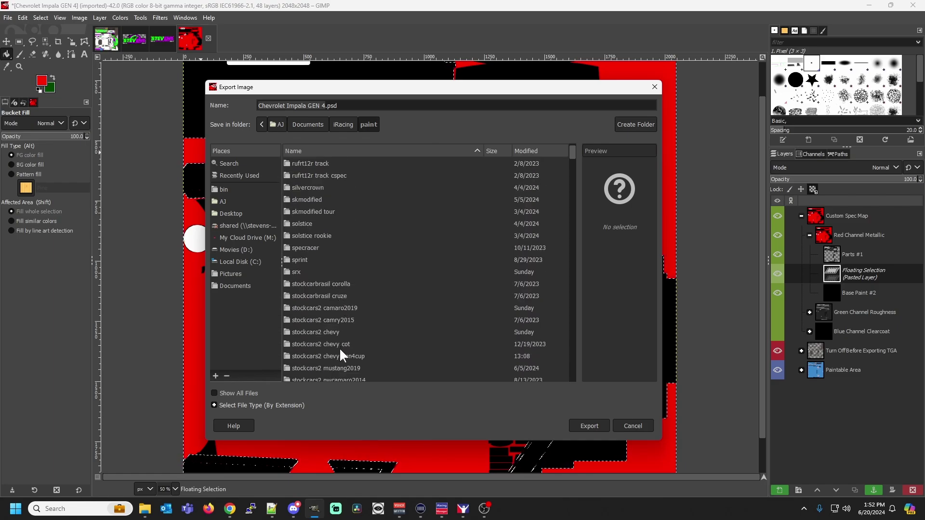
double_click(340, 355)
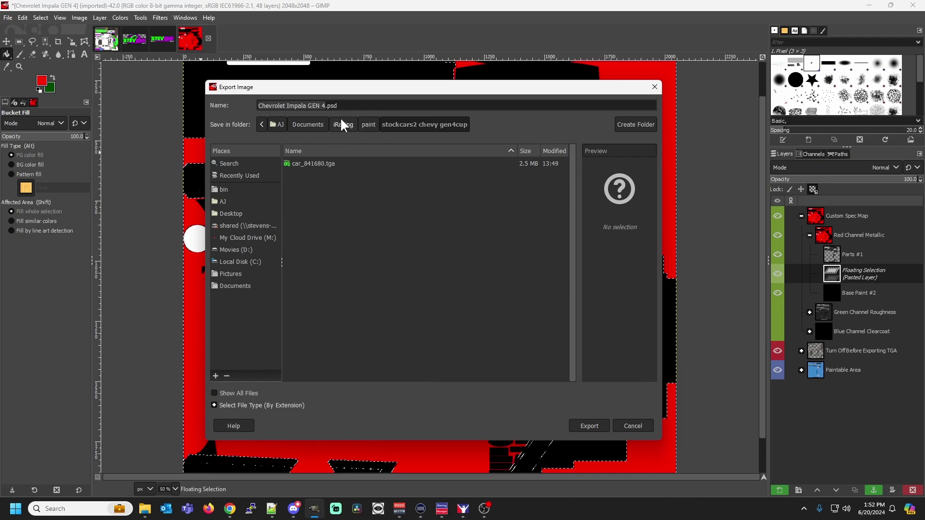
Export the spec map as car_spec_841680.tga.
triple_click(351, 106)
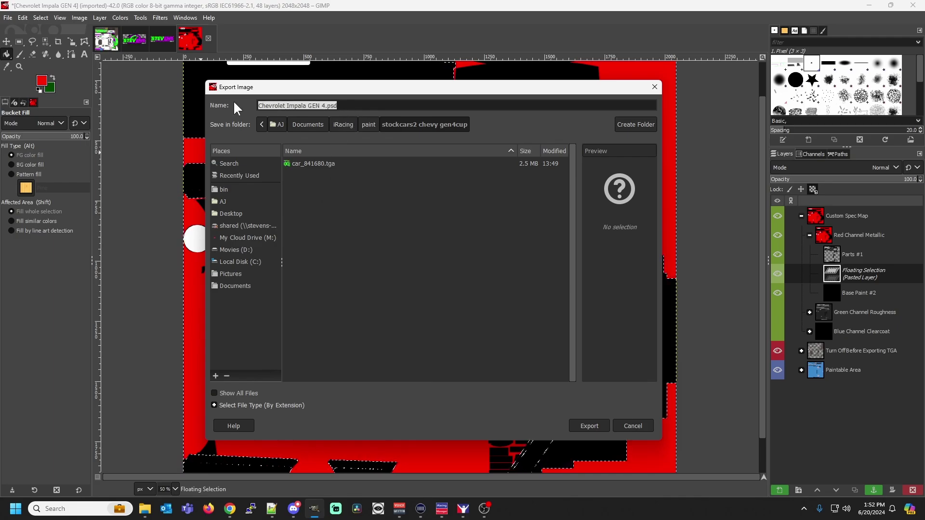
text(car)
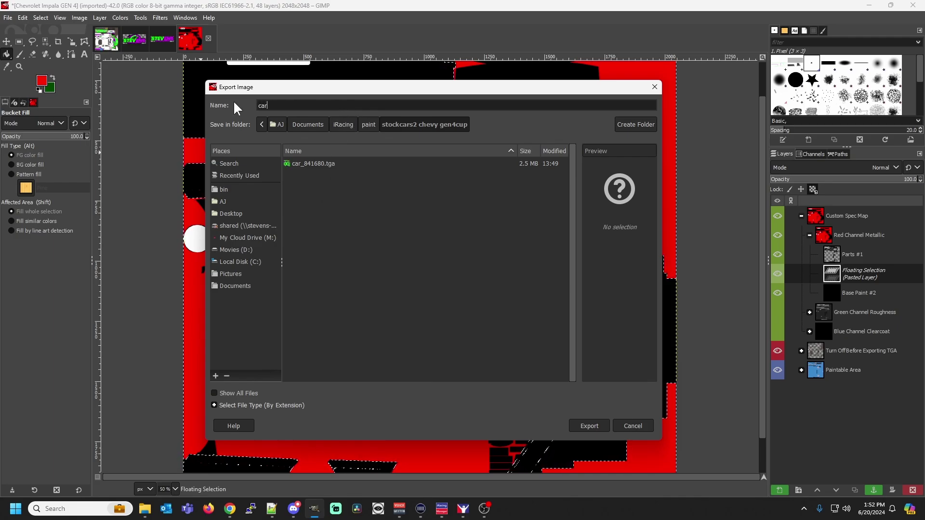
text(_spec_841680.tga)
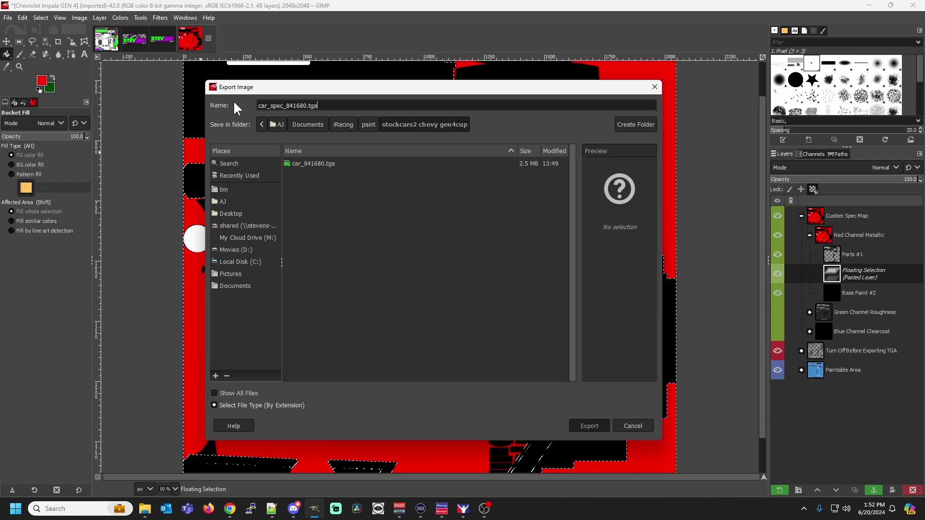
key(Return)
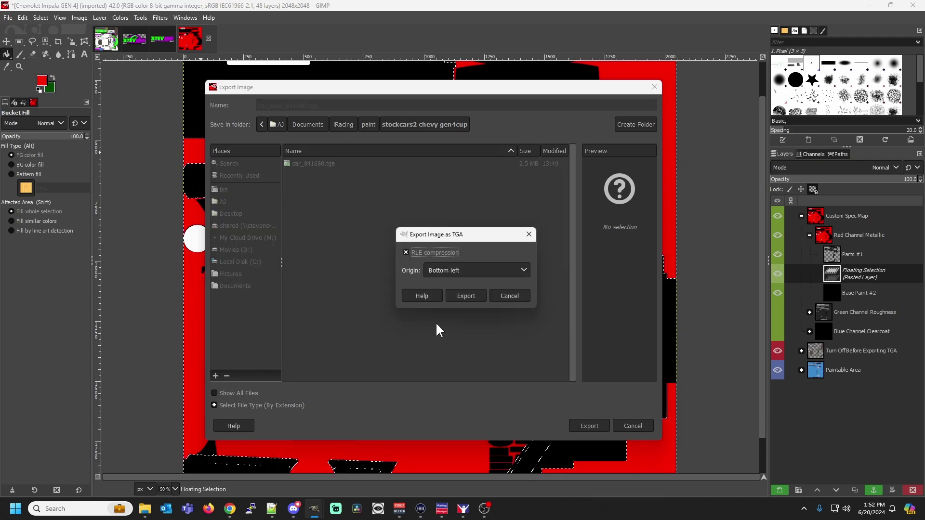
click(463, 297)
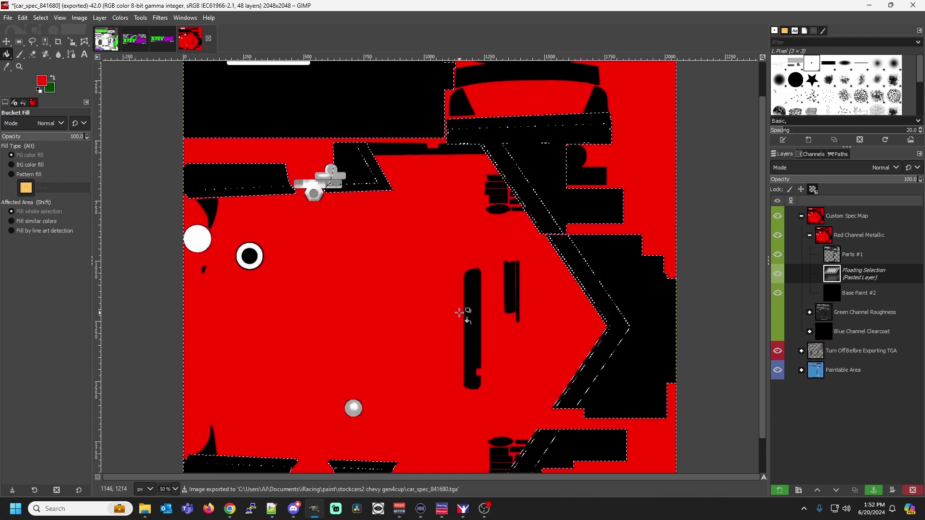
Rotate the #31 car in iRacing's Paint Shop to view its side and rear with the new spec map.
click(462, 511)
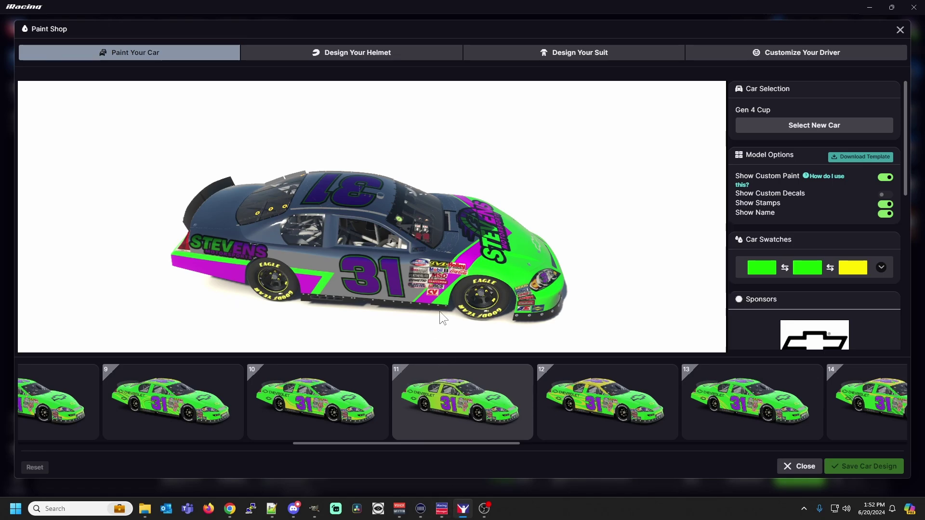
drag(394, 273, 469, 225)
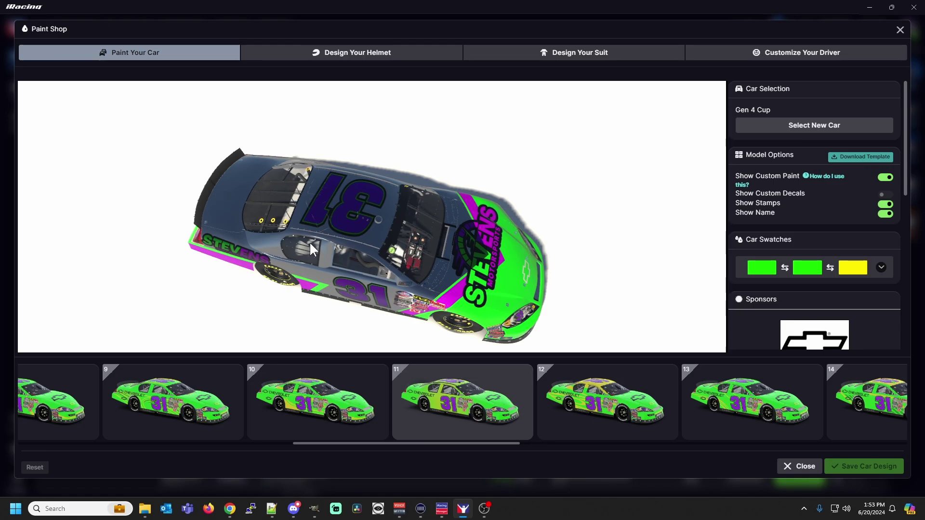
drag(309, 241, 306, 218)
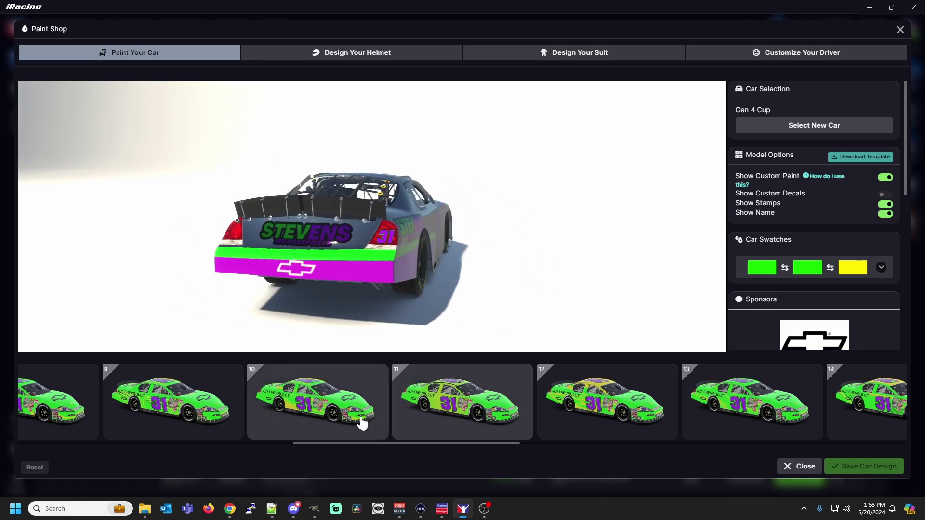
In the Impala paint file, anchor the floating layer and copy the Logos layer.
click(317, 513)
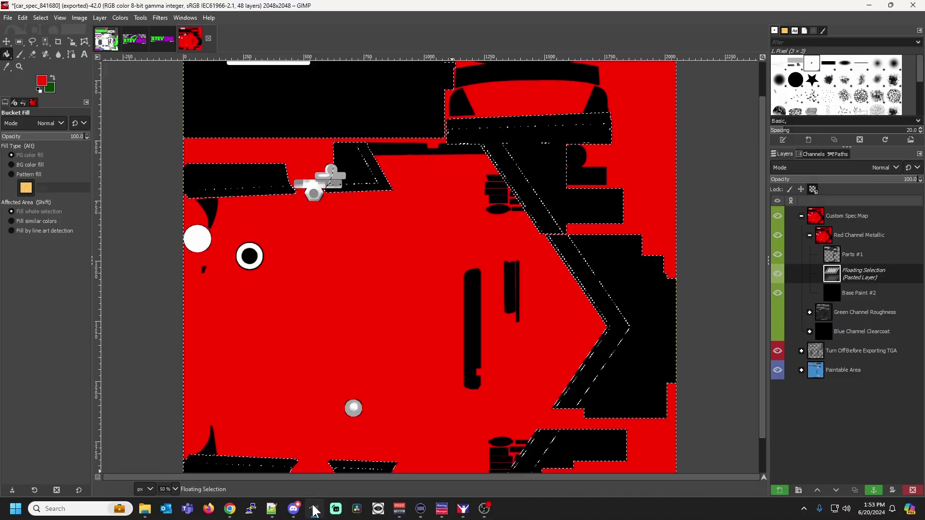
click(107, 40)
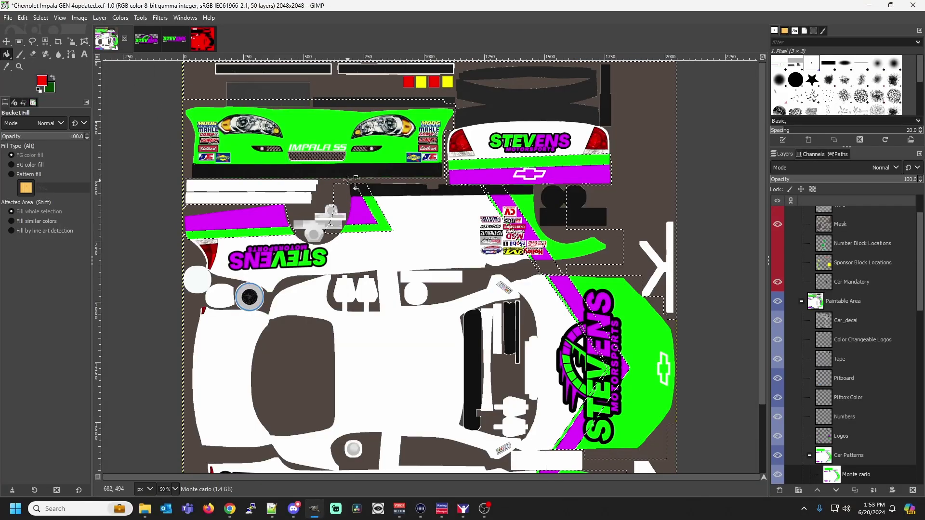
click(19, 41)
click(151, 234)
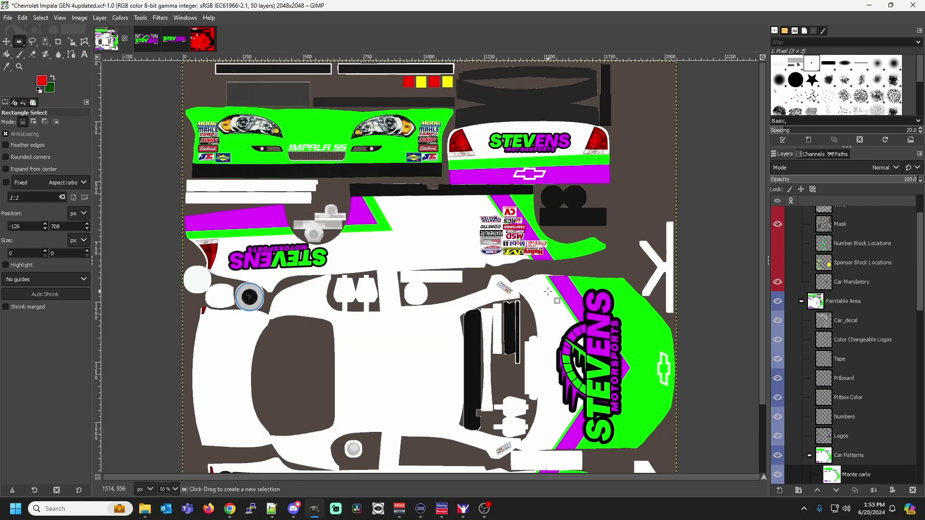
click(829, 439)
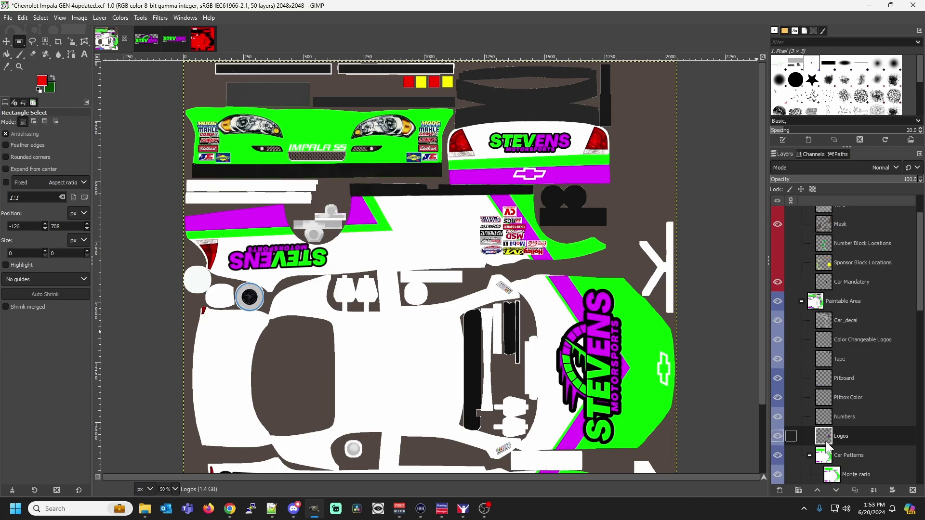
key(ctrl+c)
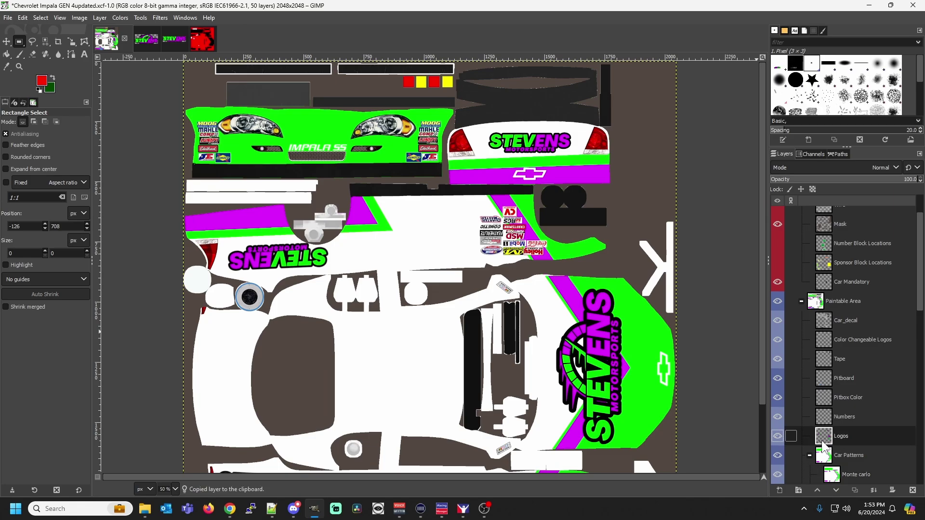
Paste the Stevens logos onto the spec map, anchoring into Base Paint #2, then Paste In Place.
click(204, 39)
key(ctrl+v)
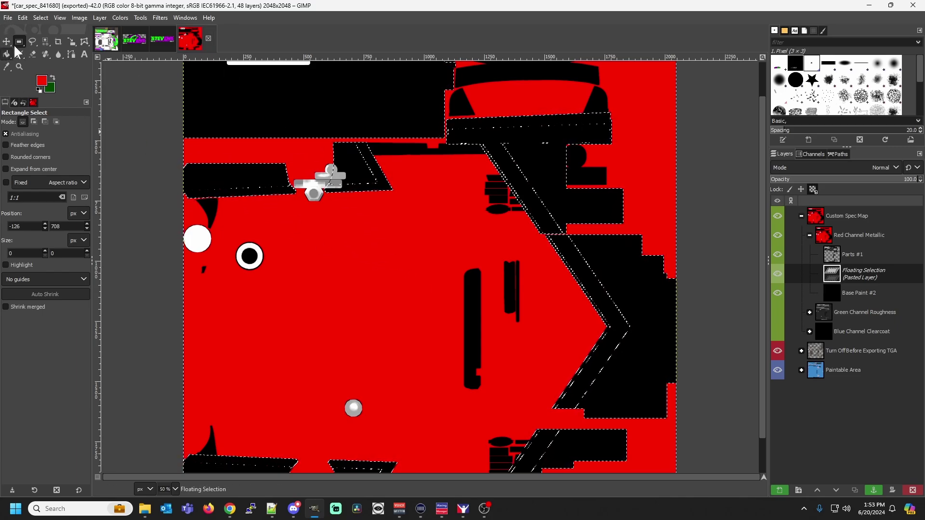
click(162, 282)
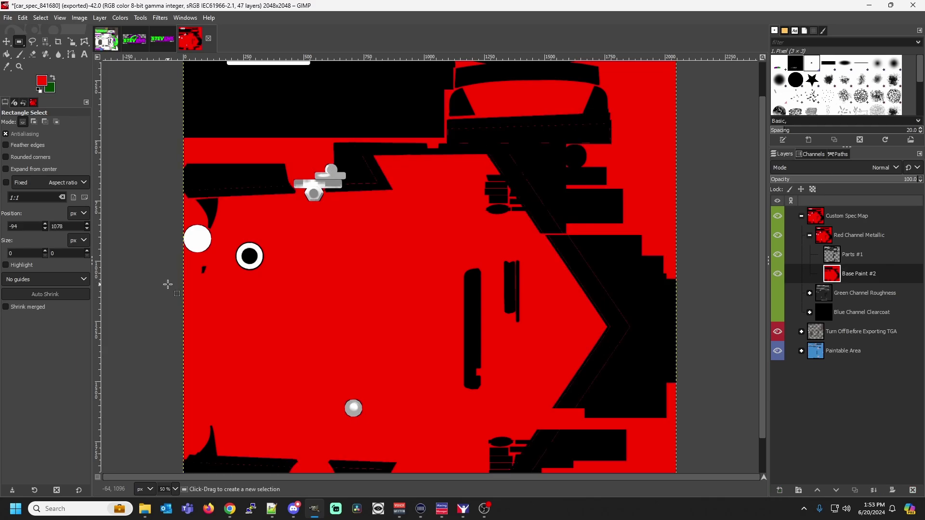
right_click(310, 241)
mouse_move(361, 281)
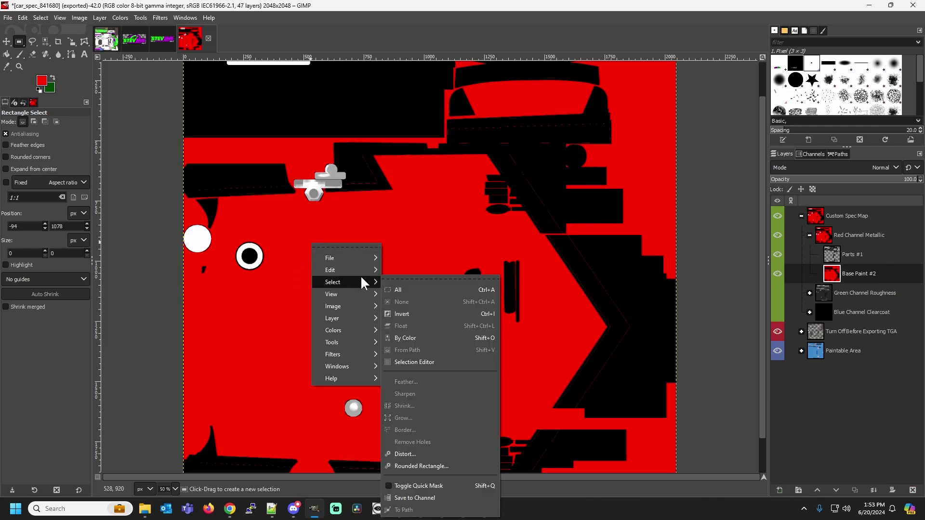
click(407, 291)
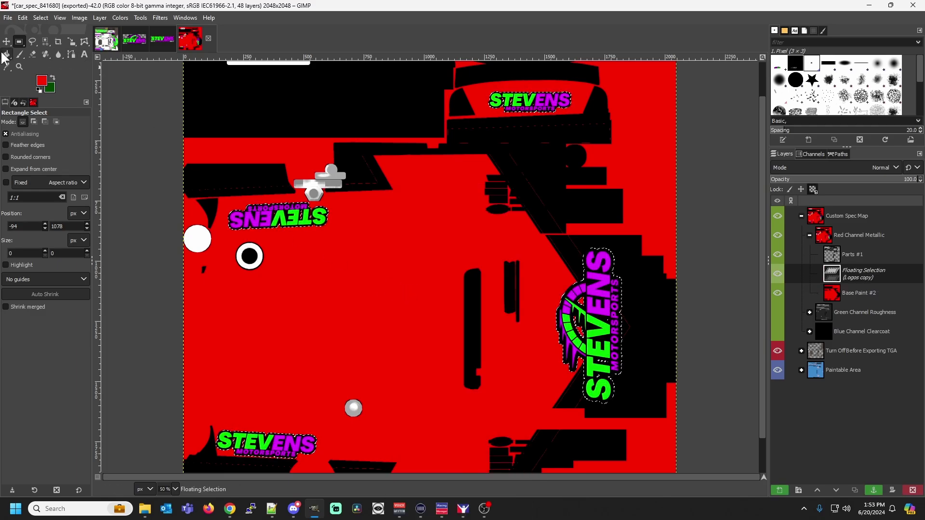
Fill the logos solid black and re-export the spec map as car_spec_841680.tga.
click(42, 80)
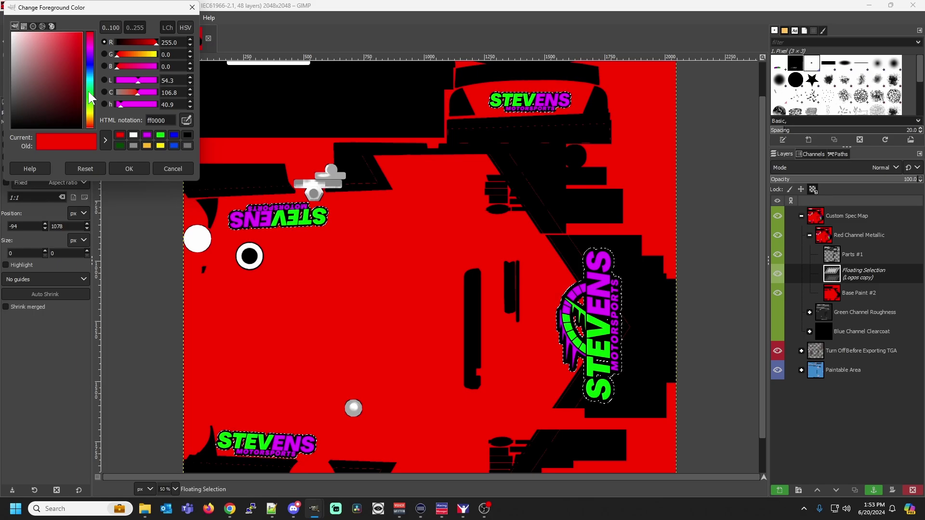
click(187, 135)
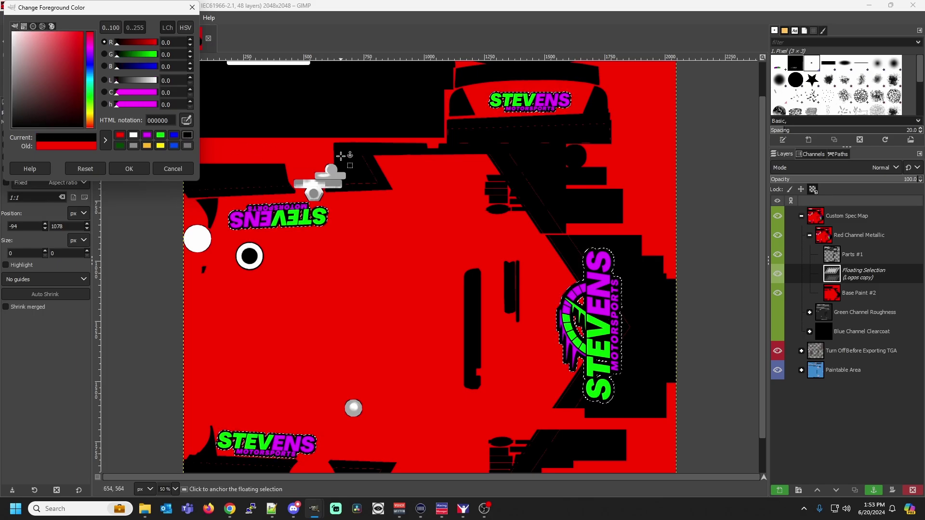
click(131, 166)
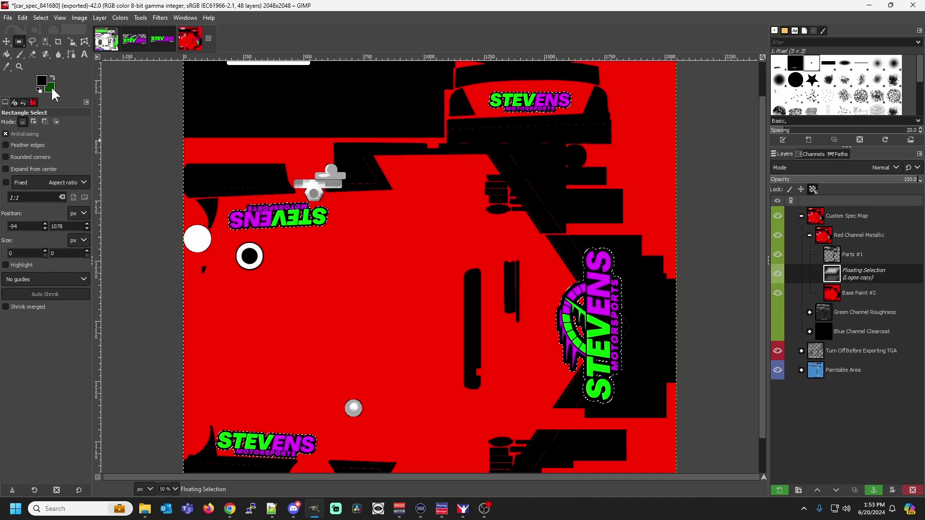
click(7, 55)
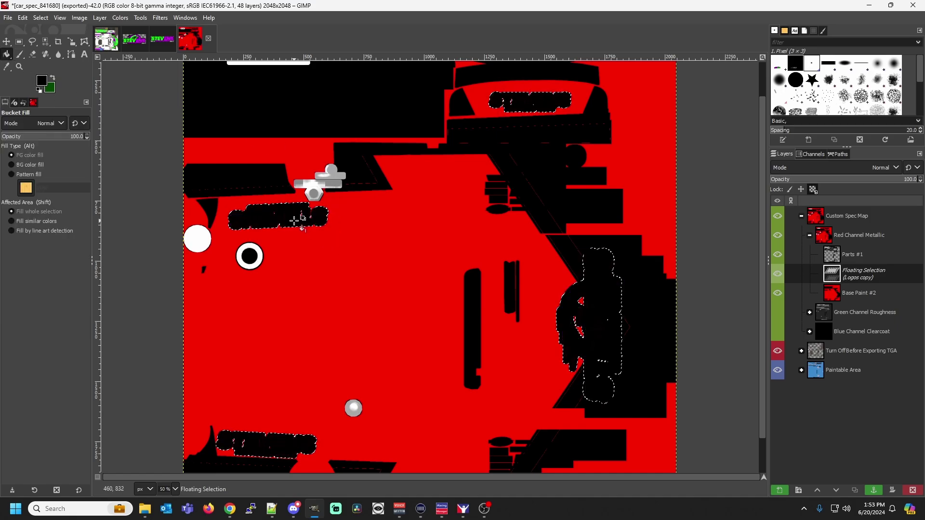
click(8, 17)
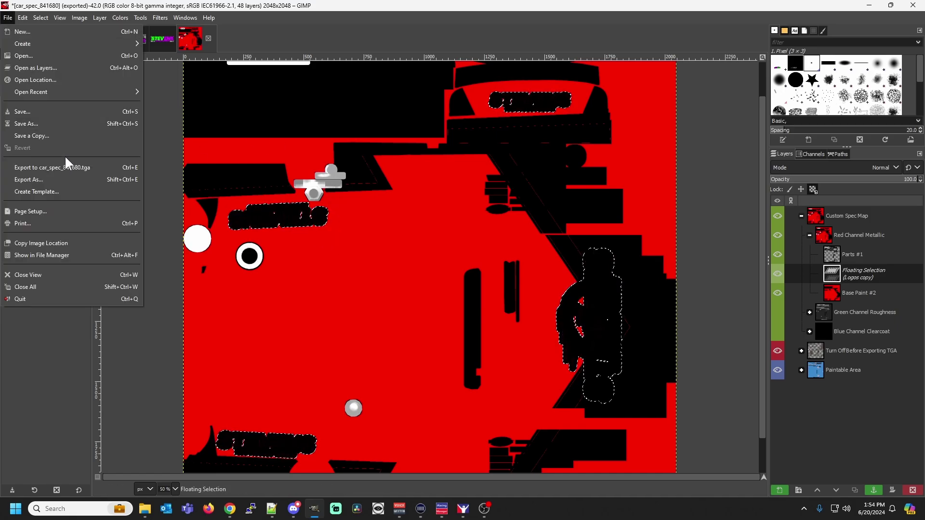
click(70, 174)
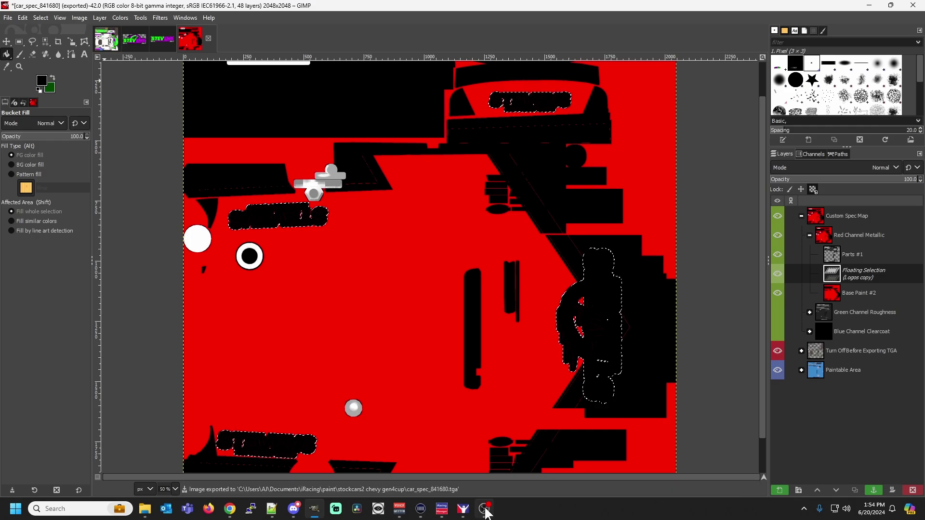
Orbit and zoom around the car in iRacing's Paint Shop, checking roof, front, side and overhead views.
click(463, 509)
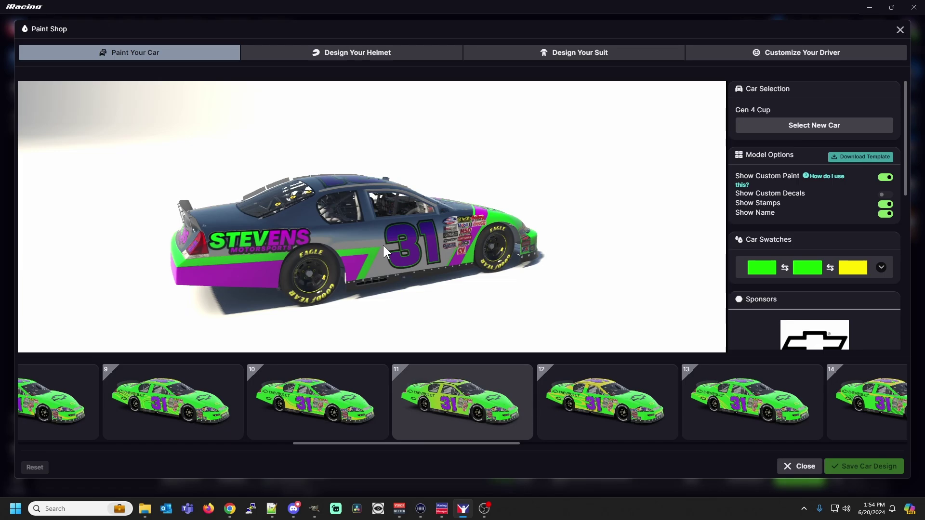
drag(392, 244, 287, 250)
drag(365, 278, 485, 236)
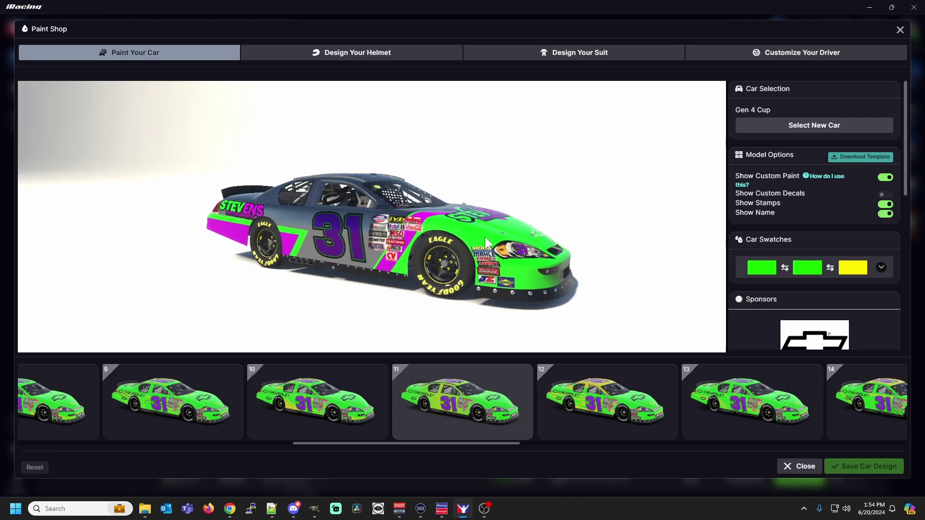
drag(386, 238, 407, 233)
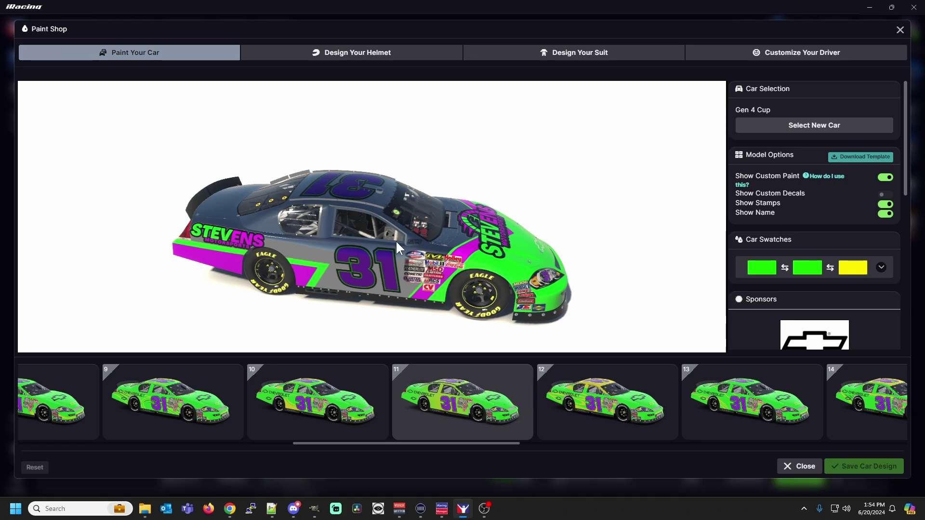
drag(440, 286, 322, 213)
scroll(451, 285, up, 3)
scroll(451, 286, up, 2)
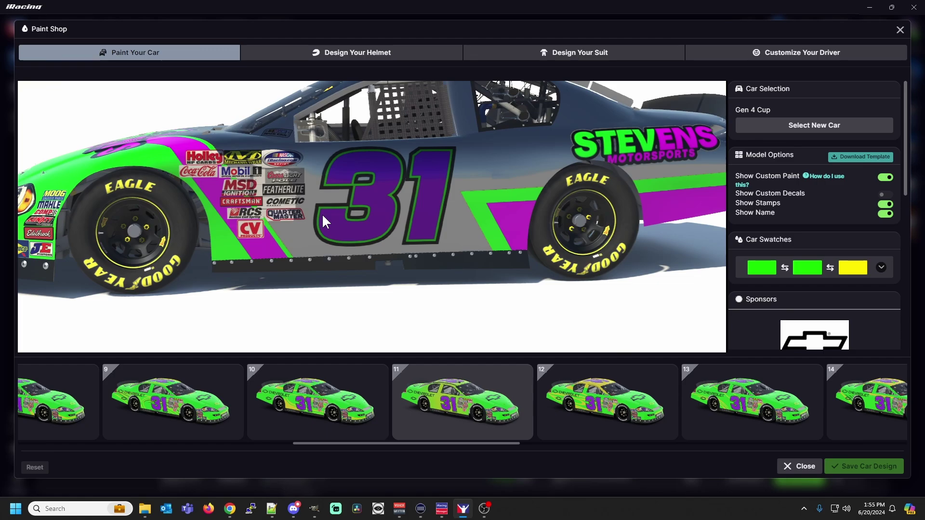
click(316, 509)
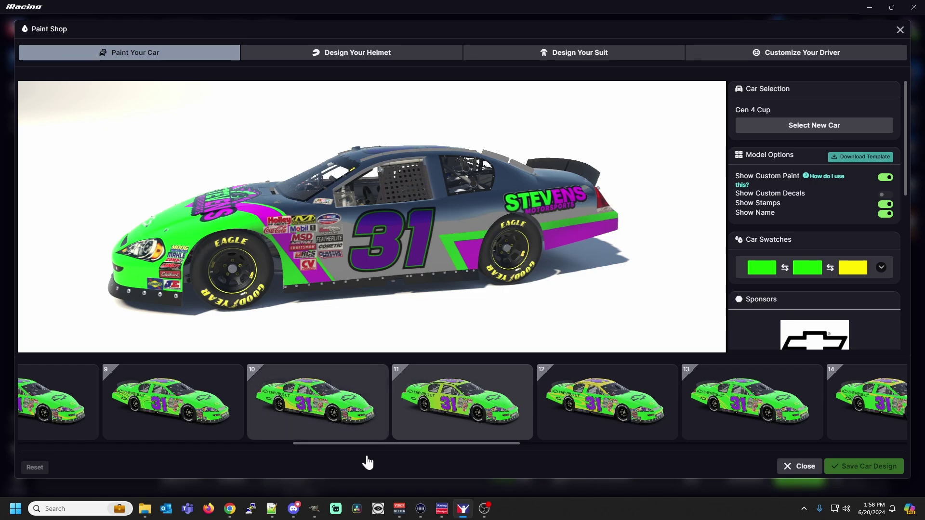
Toggle the Parts #1 layer on and off repeatedly to compare the spec map with and without it.
click(314, 509)
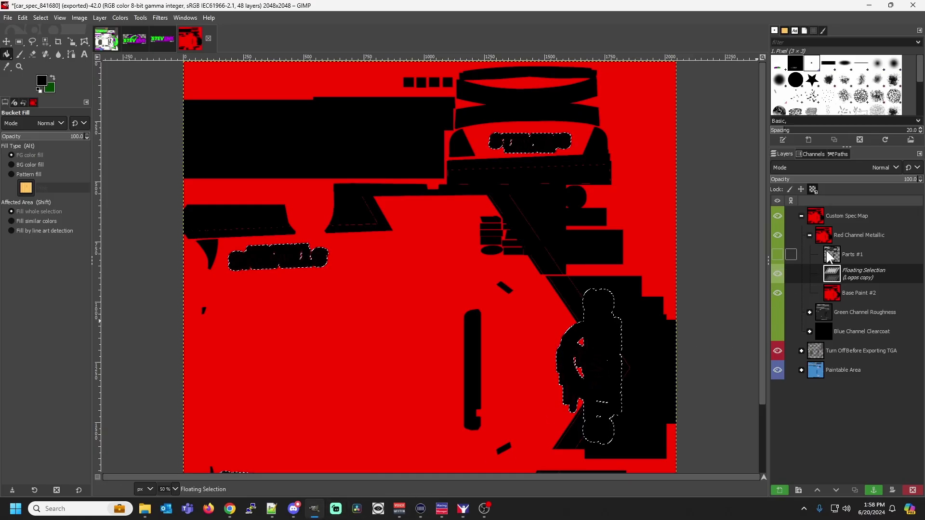
click(777, 254)
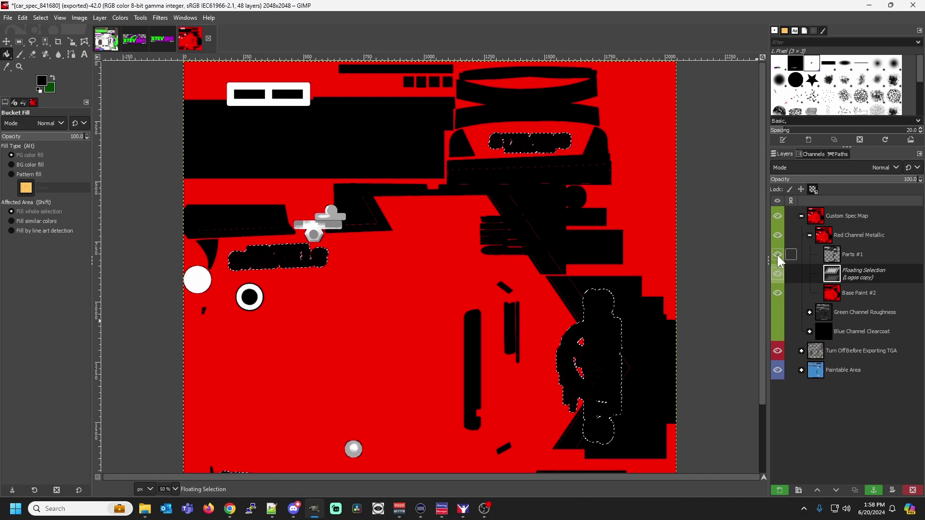
click(778, 256)
click(779, 257)
click(778, 257)
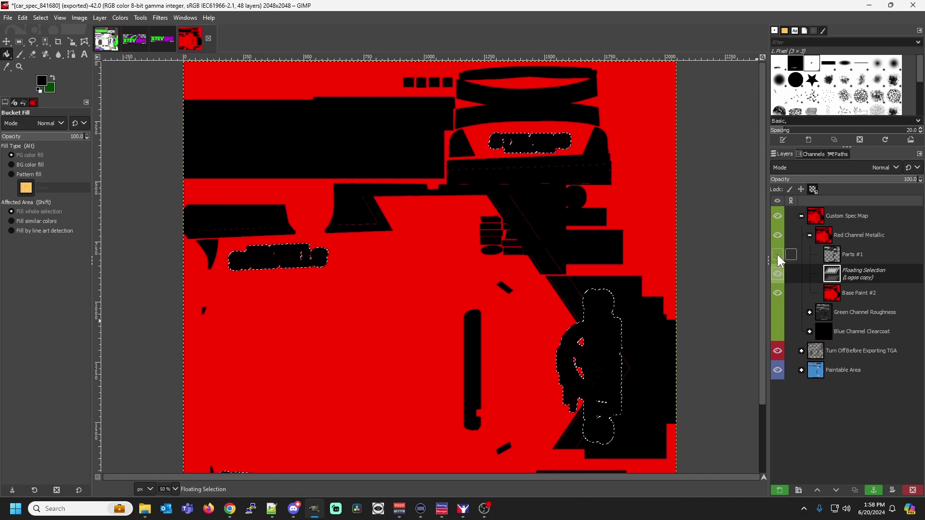
click(778, 256)
click(779, 256)
click(778, 257)
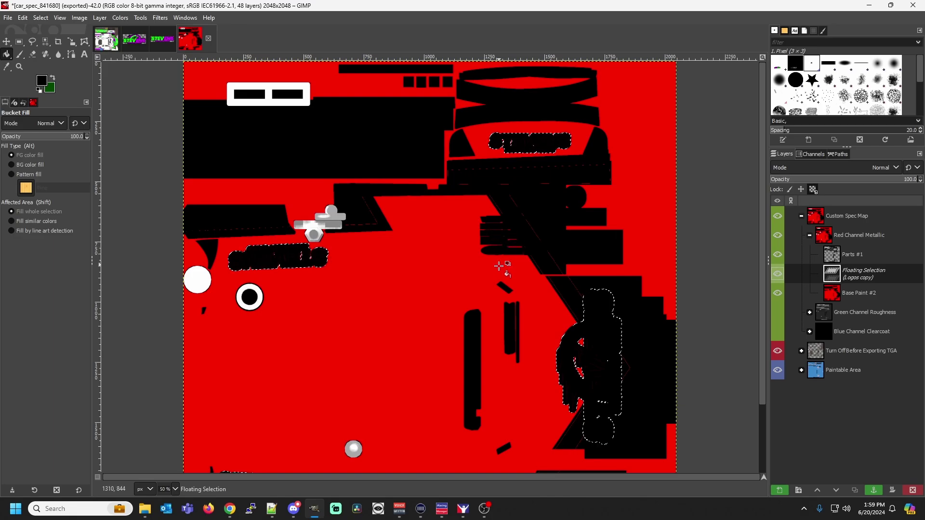
Show the floating logos layer, leave Parts #1 hidden, and bring up the Chevrolet Impala livery.
click(781, 273)
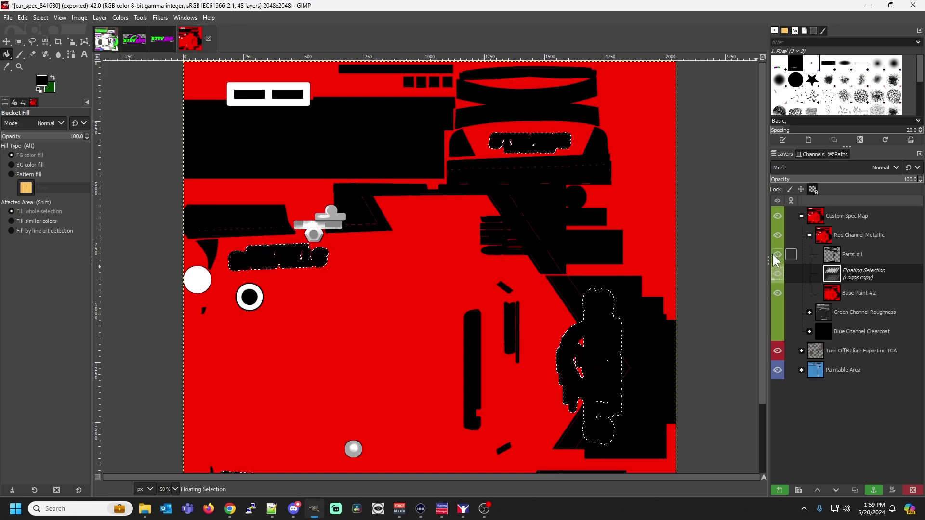
click(773, 255)
click(773, 254)
click(773, 254)
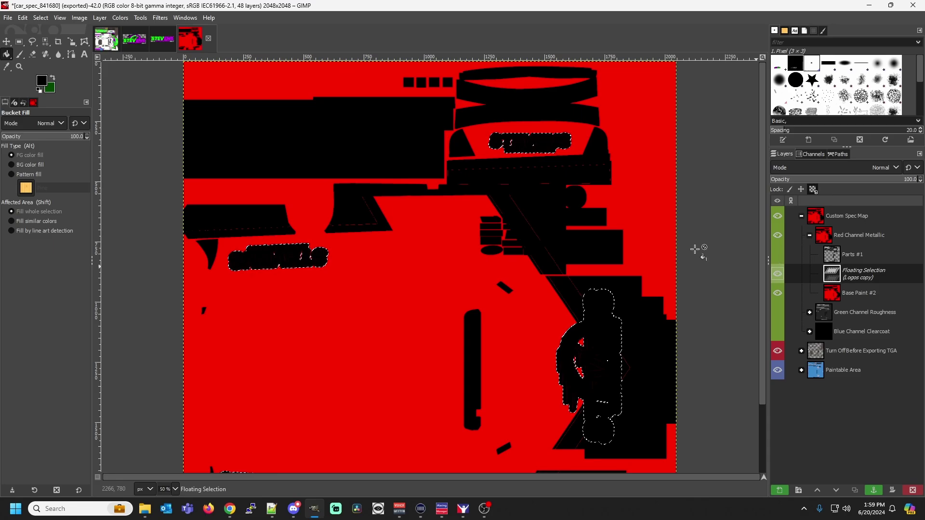
click(107, 43)
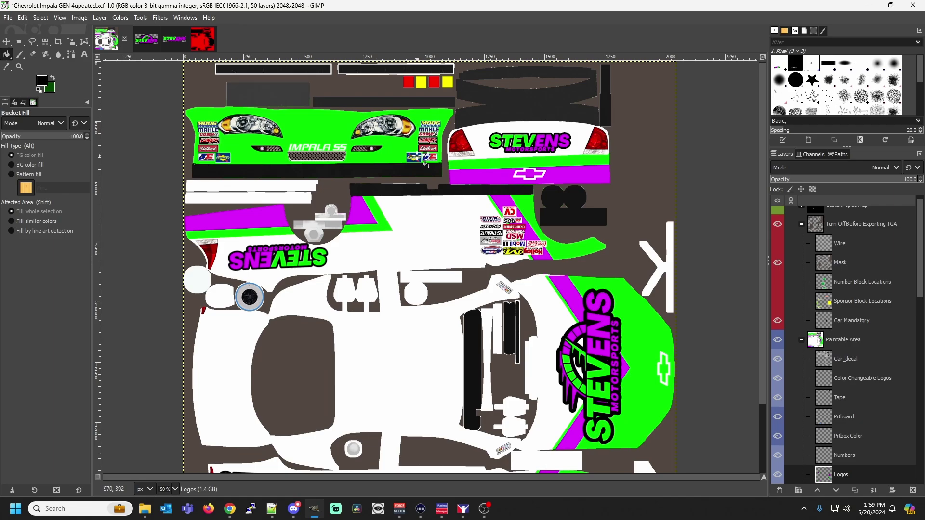
click(455, 514)
drag(360, 271, 343, 282)
scroll(343, 285, up, 5)
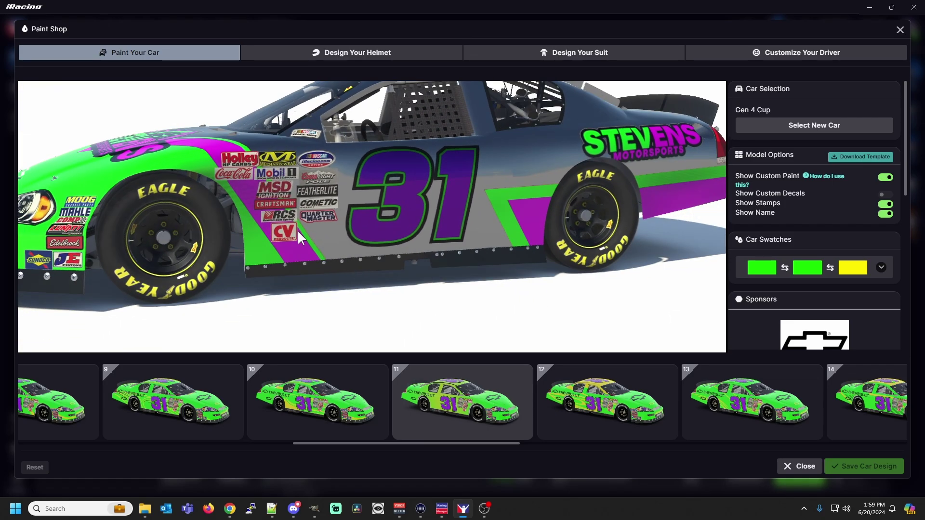
drag(282, 217, 403, 221)
scroll(438, 285, down, 5)
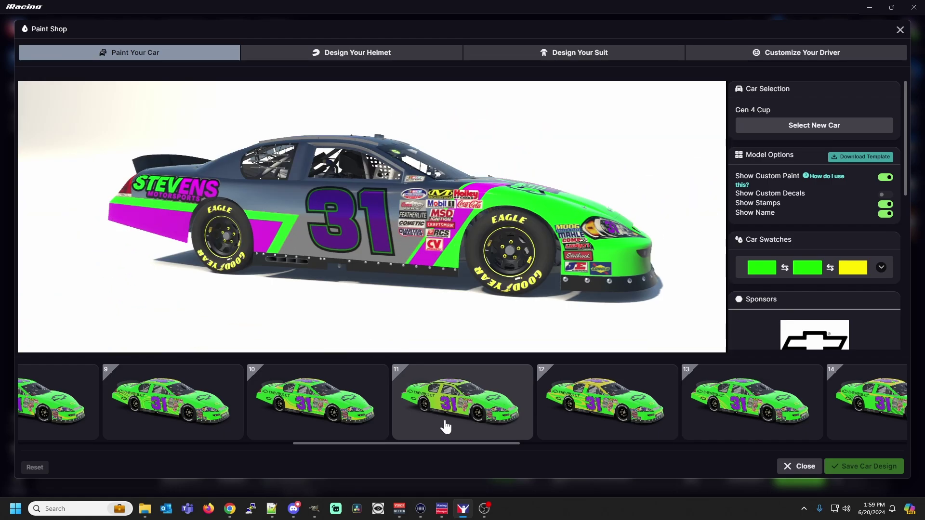
click(317, 508)
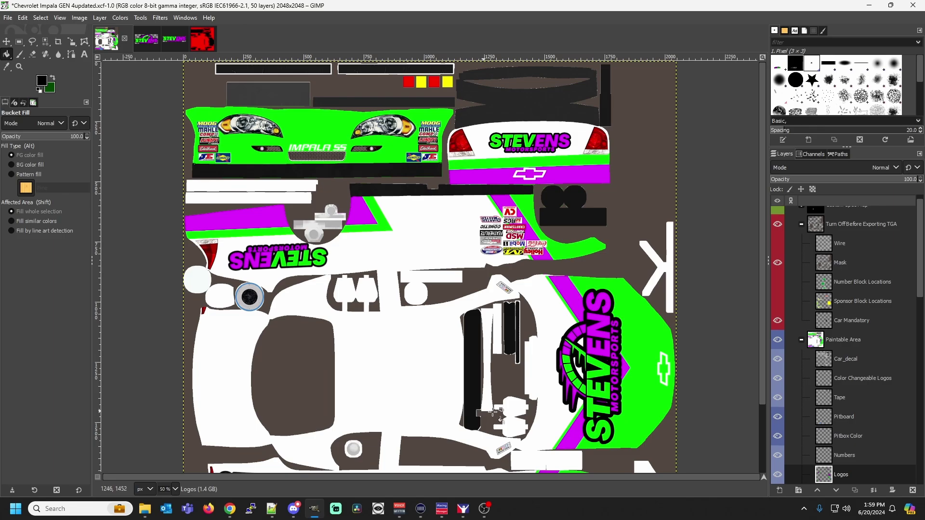
click(818, 381)
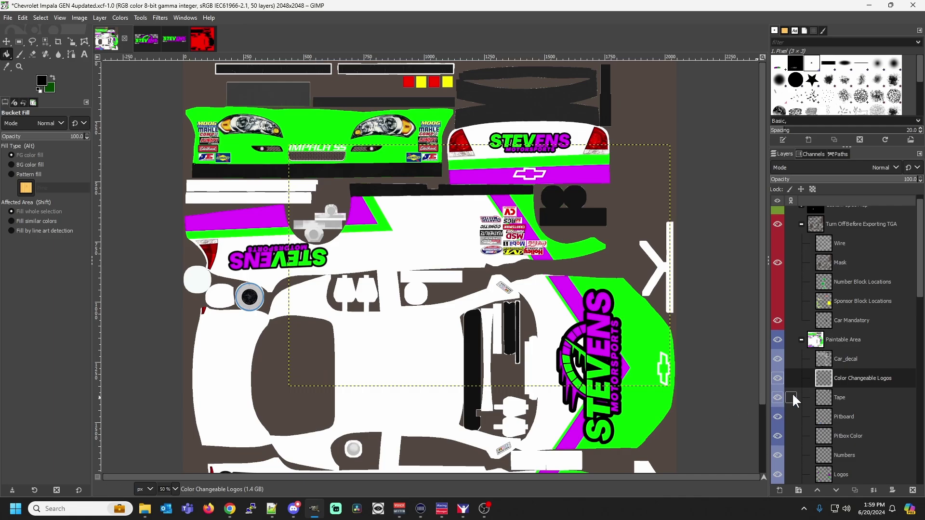
Select the Color Changeable Logos with Alpha to Selection, refill the bowties, and export over the car TGA.
right_click(821, 383)
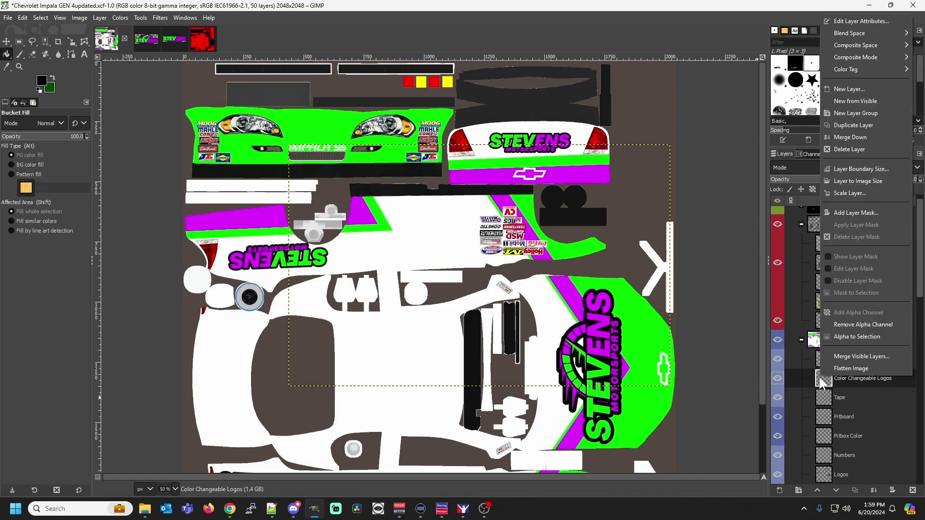
click(843, 336)
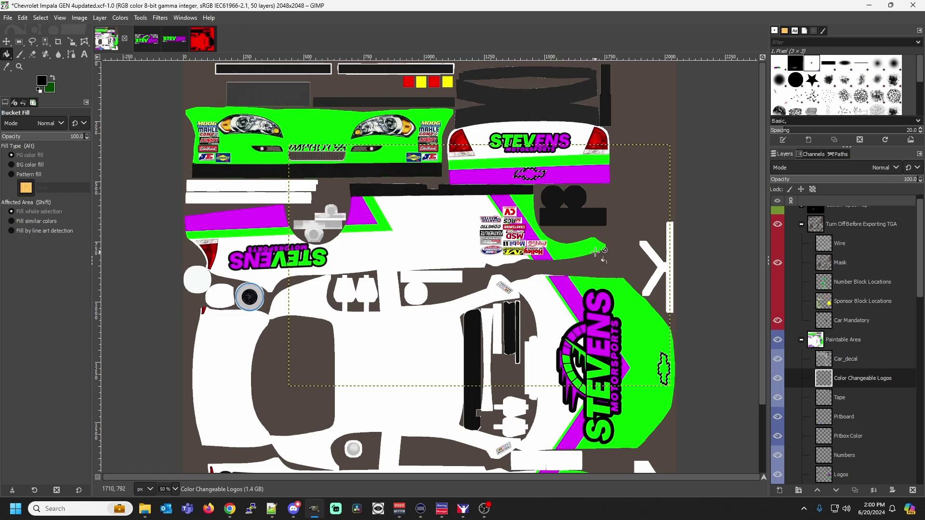
click(11, 18)
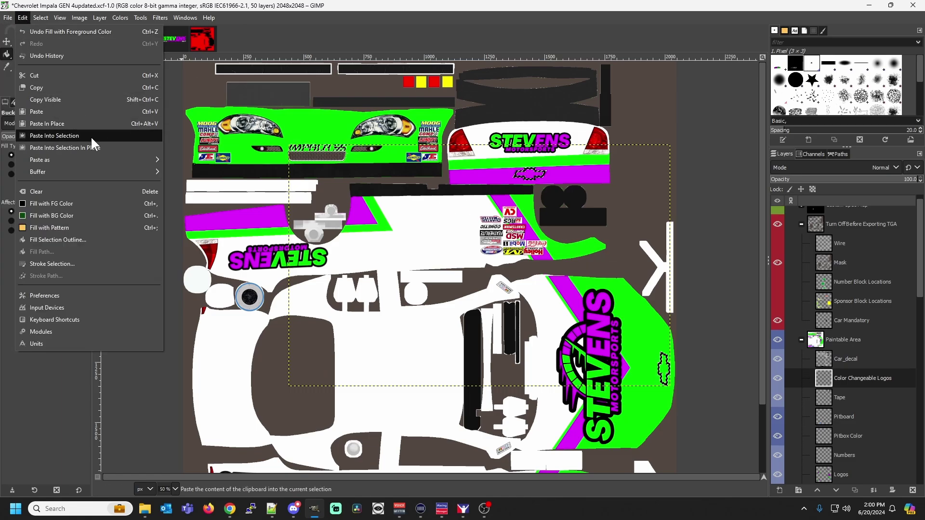
click(36, 168)
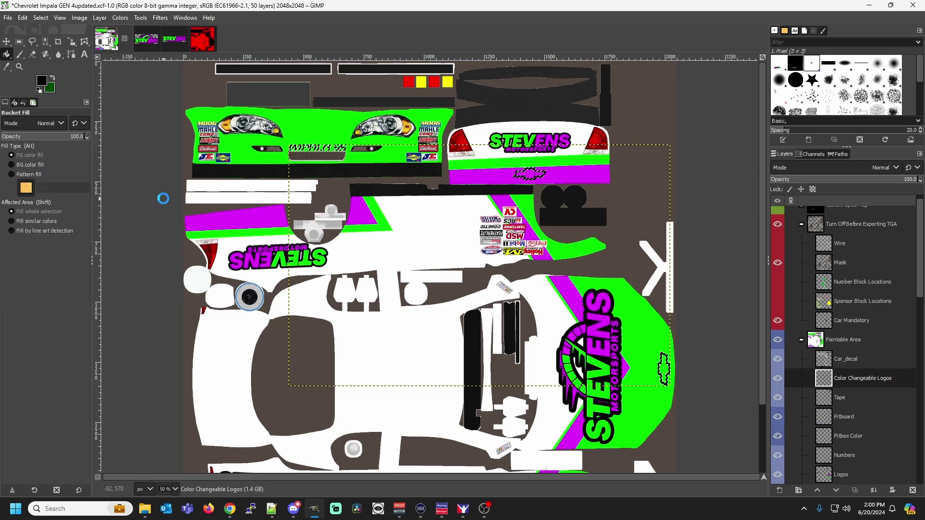
click(463, 508)
Rotate the #31 car to a full side view, then a left-side three-quarter view.
mouse_move(418, 230)
mouse_down()
mouse_move(281, 189)
mouse_move(194, 184)
mouse_move(357, 172)
mouse_move(395, 158)
mouse_up()
drag(380, 235, 459, 242)
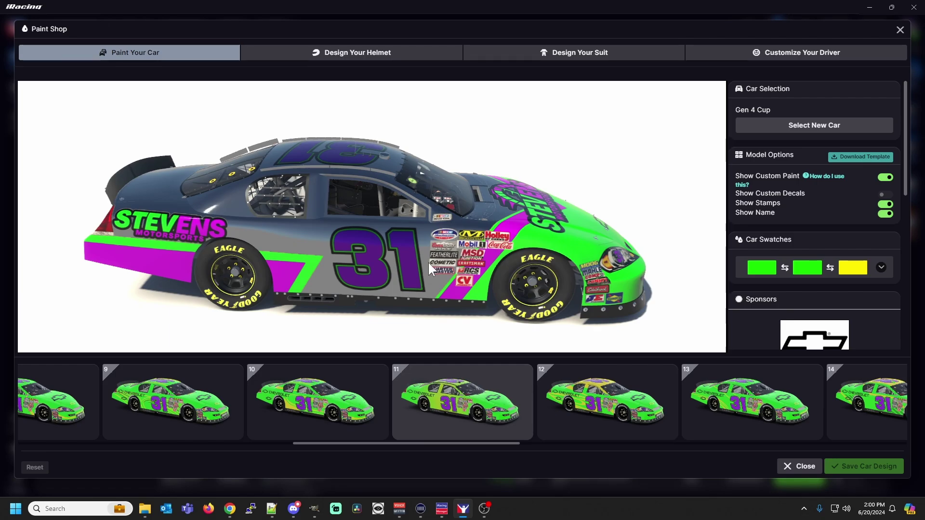
Back in GIMP, scroll the layers list and make the Pitboard layer active.
mouse_move(321, 508)
click(331, 478)
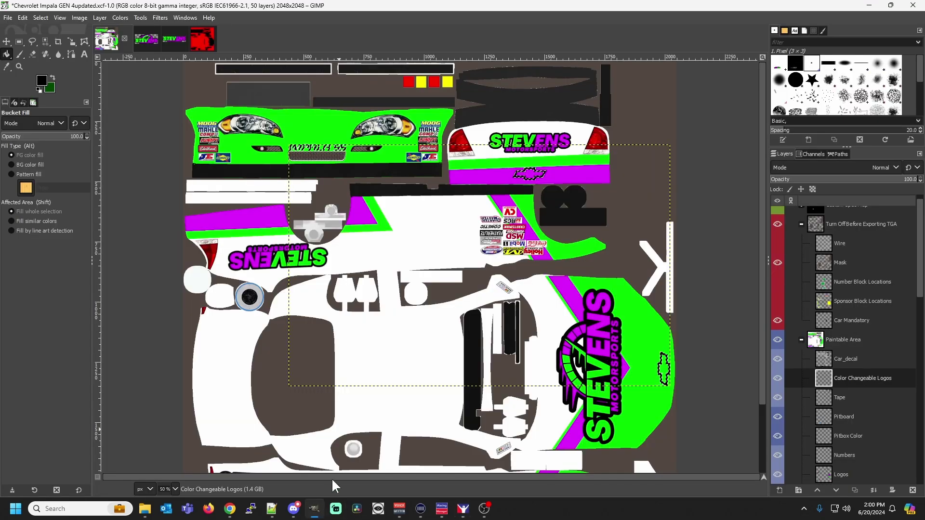
scroll(838, 395, down, 2)
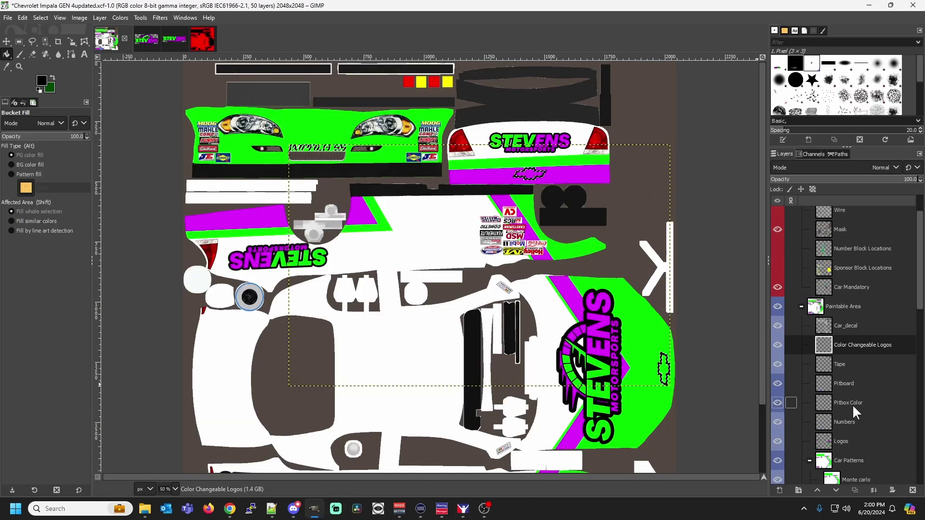
scroll(477, 270, down, 3)
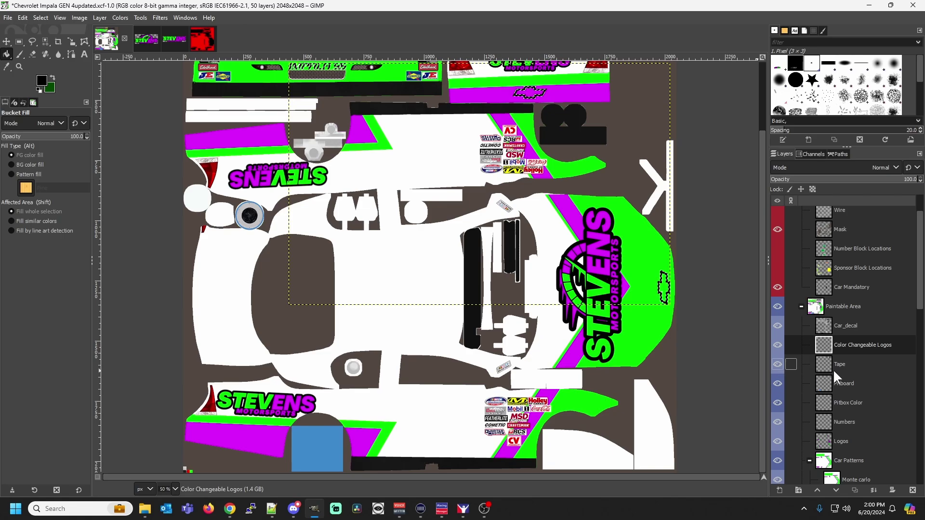
click(825, 380)
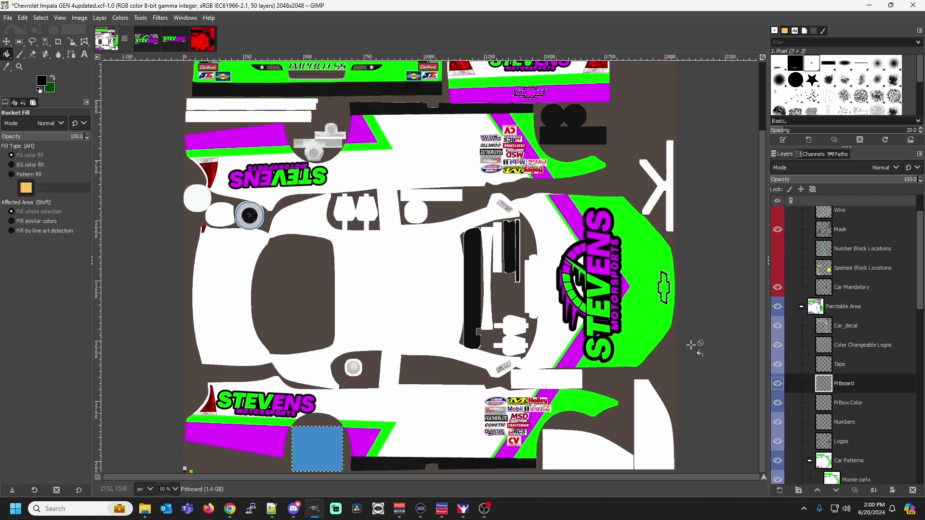
Set the foreground to green and bucket-fill the rectangle-selected blue pitboard panel.
click(44, 84)
click(173, 134)
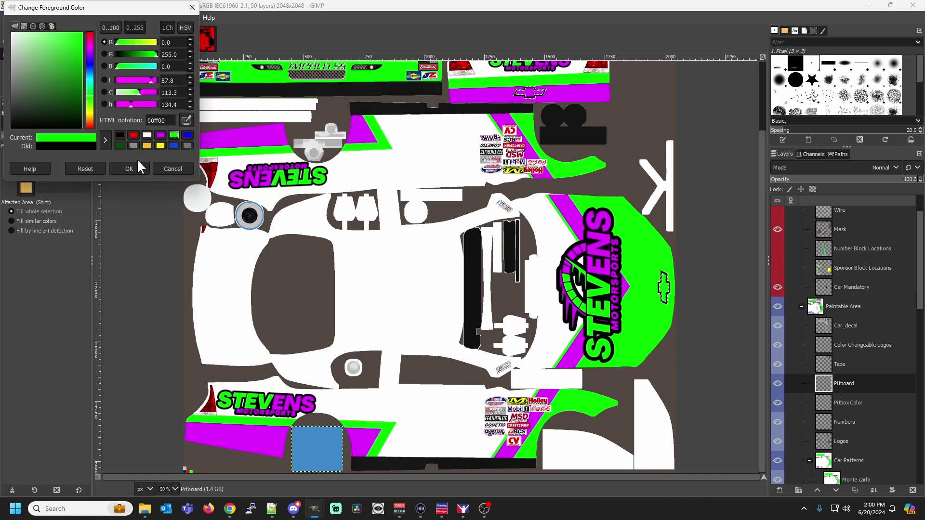
click(131, 169)
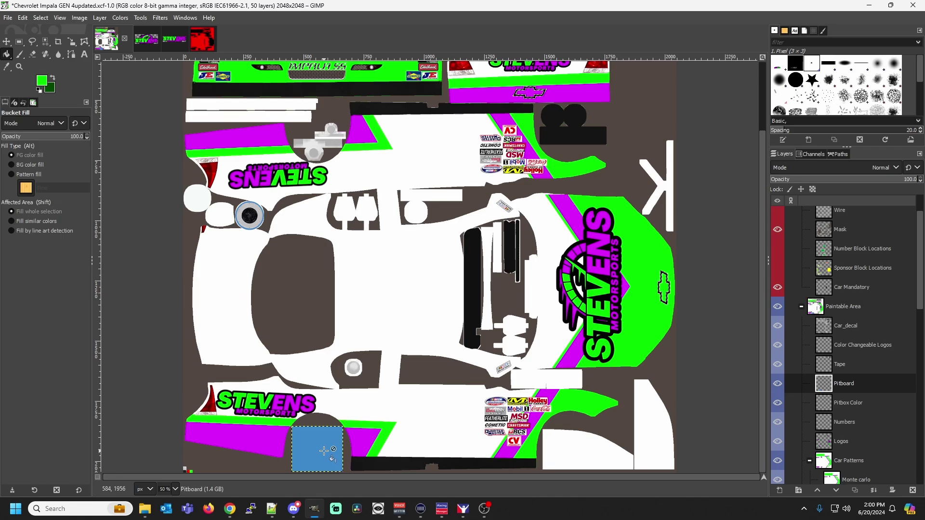
click(20, 42)
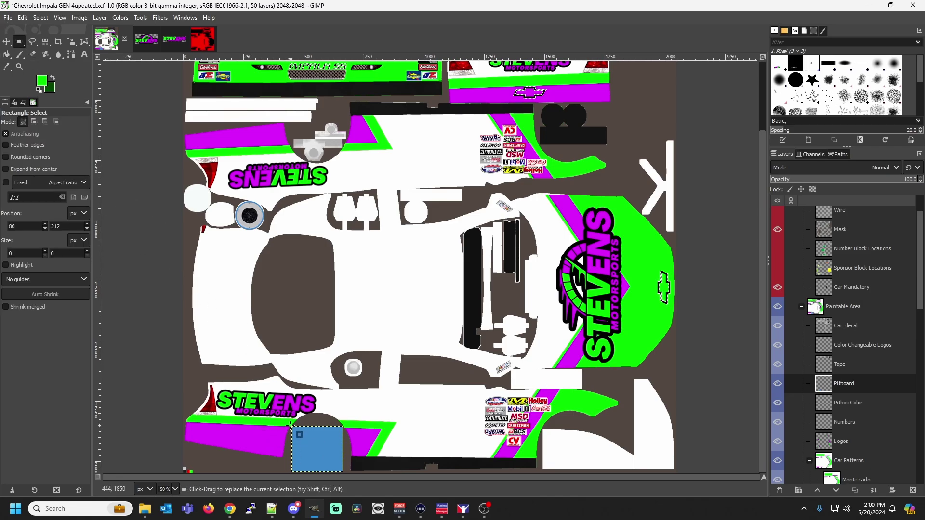
drag(291, 425, 344, 473)
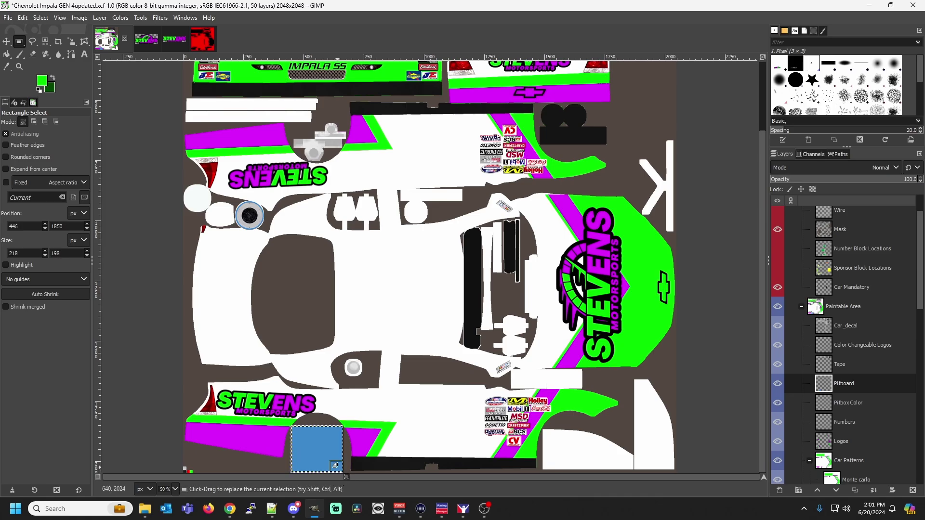
click(7, 54)
click(306, 441)
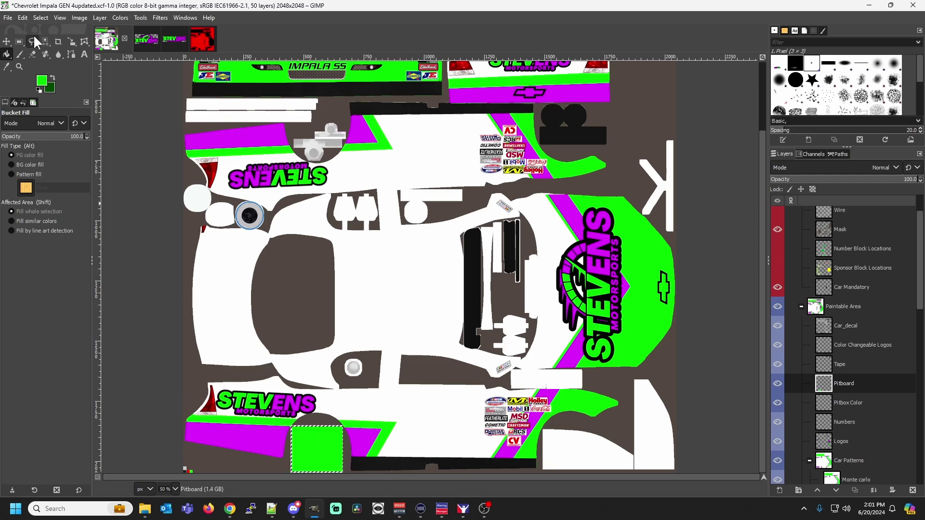
click(19, 42)
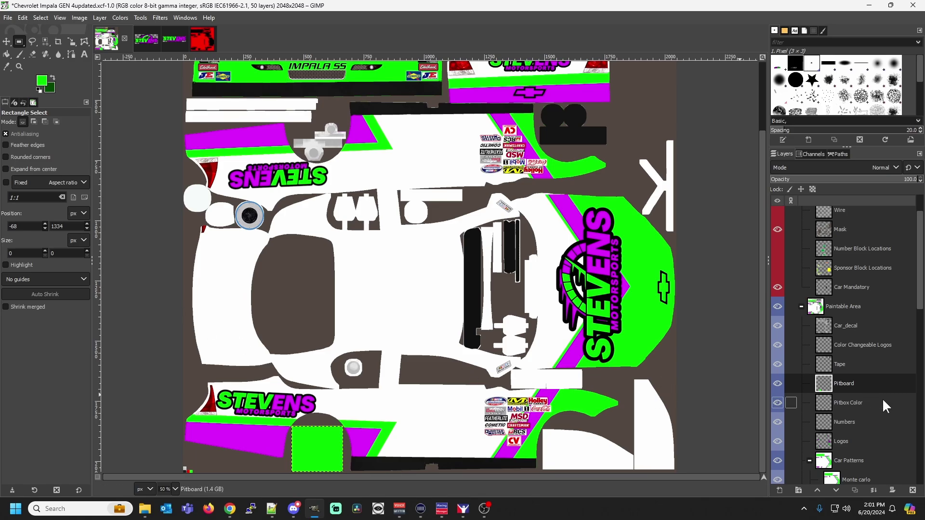
Make the Pitbox Color layer active, zoom to 100% and select the bottom-left corner patch.
scroll(883, 398, down, 1)
click(825, 378)
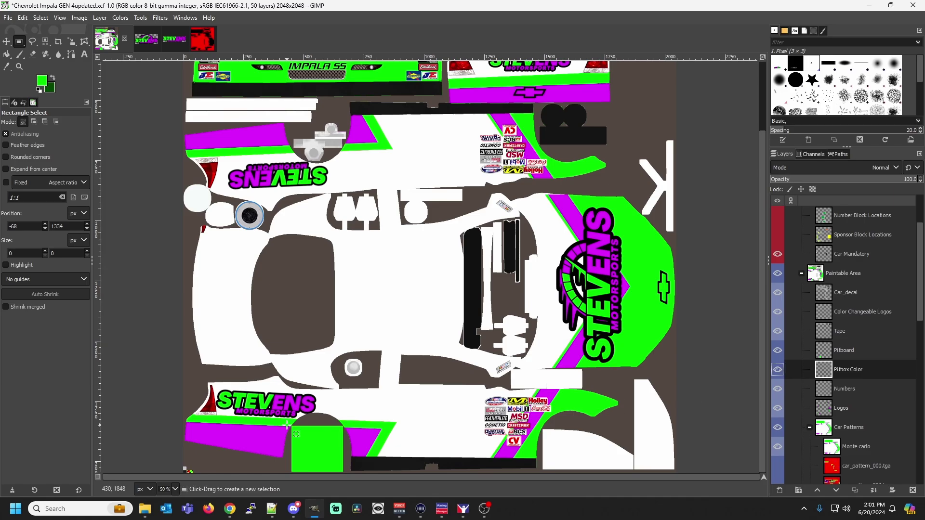
click(174, 489)
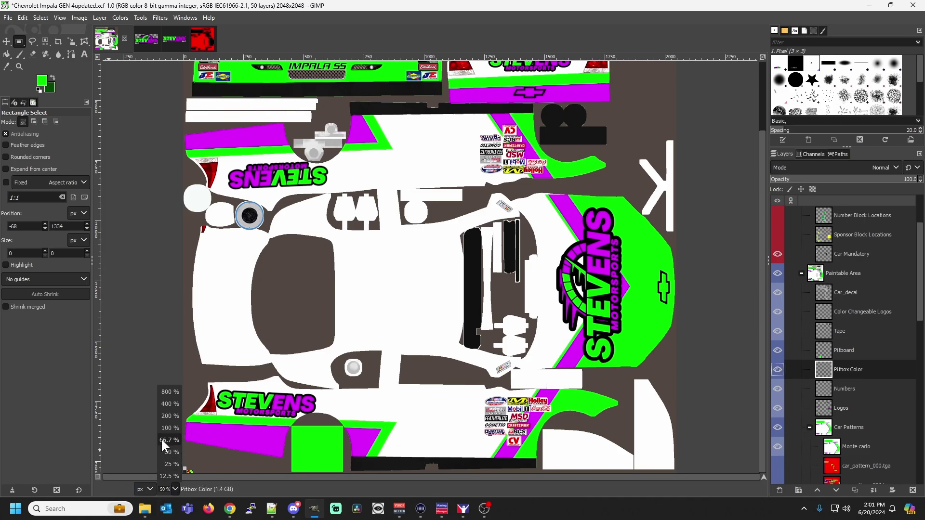
click(167, 428)
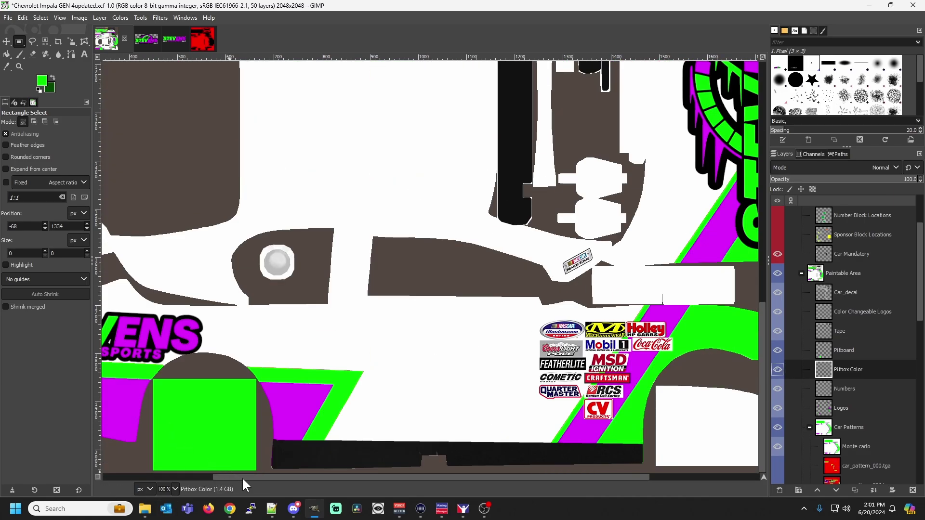
drag(242, 476, 53, 442)
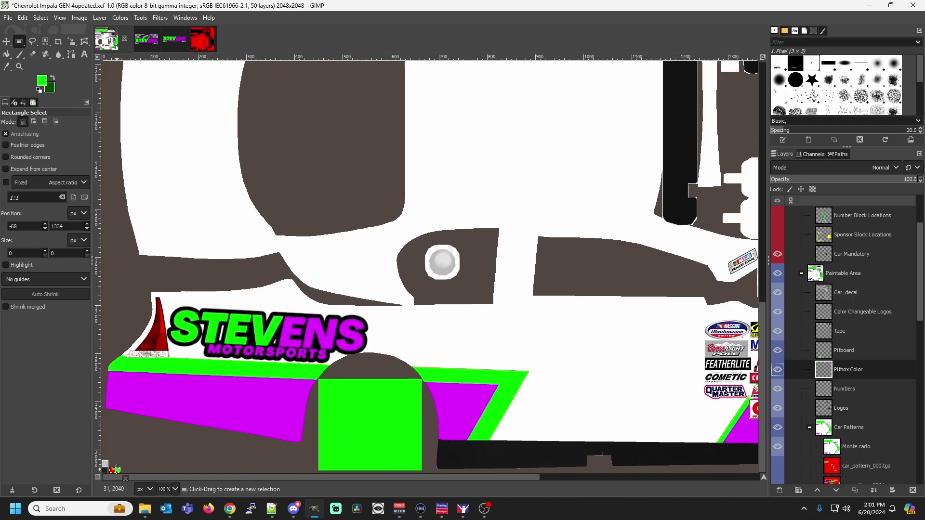
drag(108, 466, 116, 472)
Fill the selected corner patch with magenta from the recent colours.
click(44, 81)
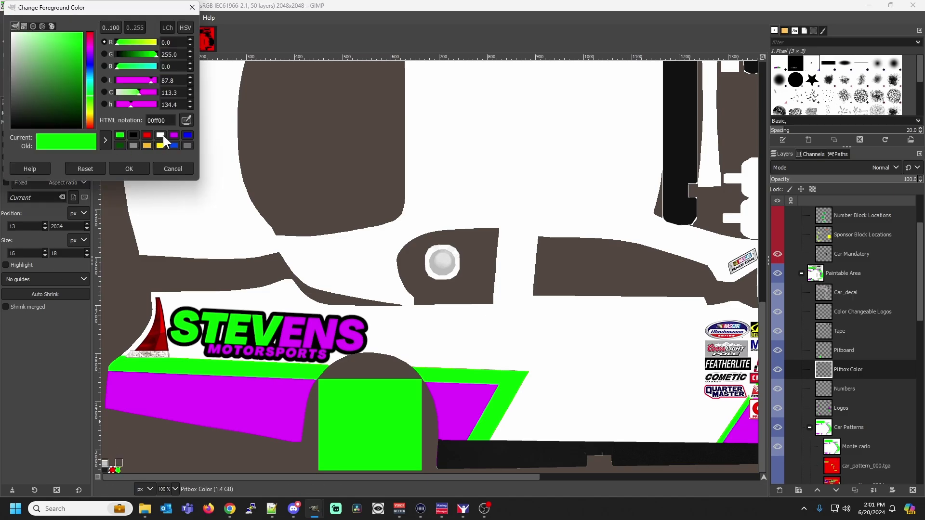
click(174, 134)
click(140, 169)
click(6, 54)
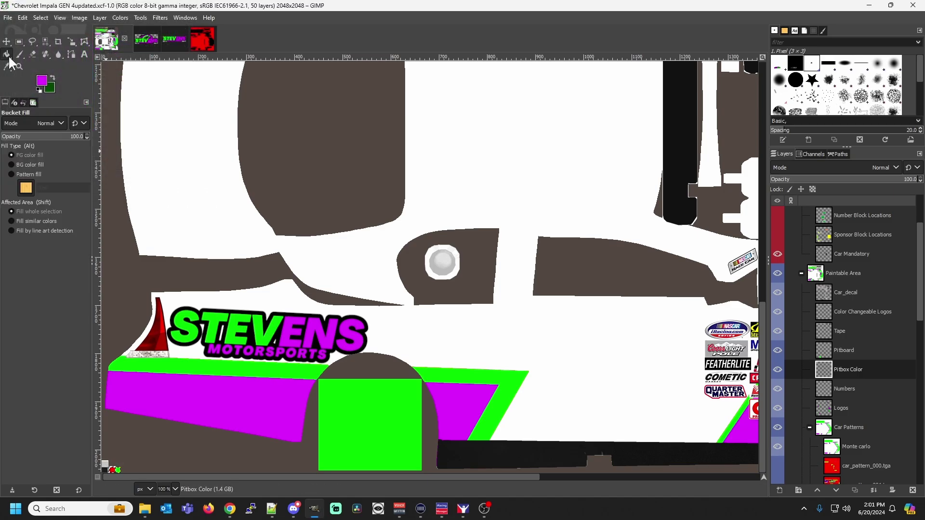
click(114, 470)
Re-export the paint over the car's TGA file.
click(8, 18)
click(49, 167)
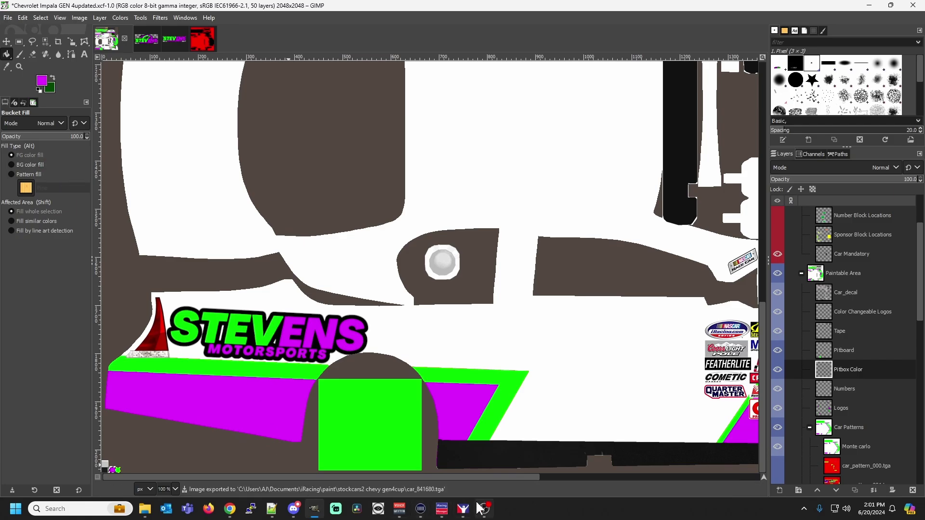
click(462, 508)
Angle the car to show its front from above and snip a screenshot around it.
drag(422, 273, 401, 261)
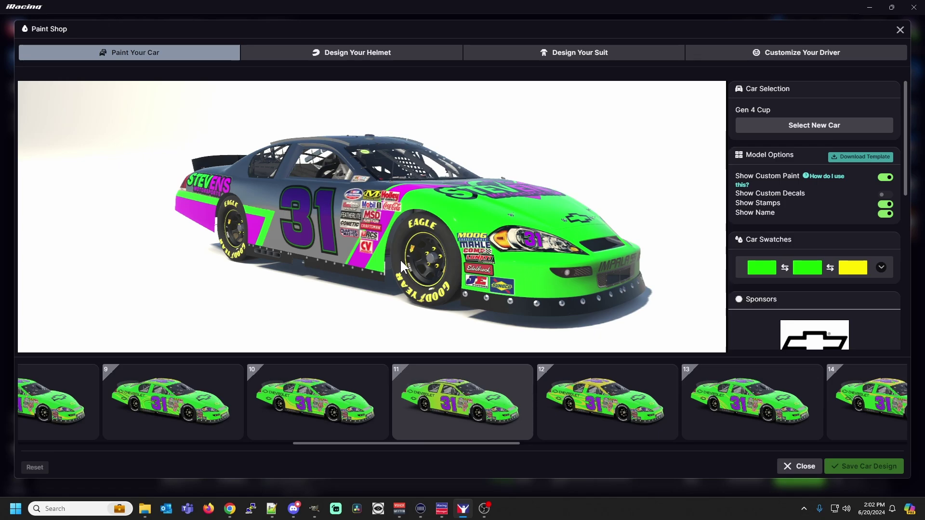
scroll(371, 220, down, 3)
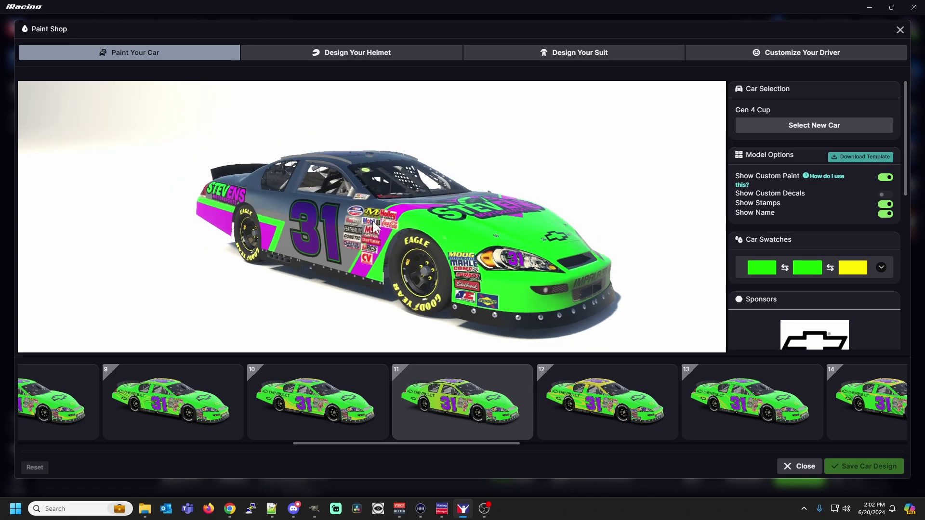
drag(369, 231, 308, 183)
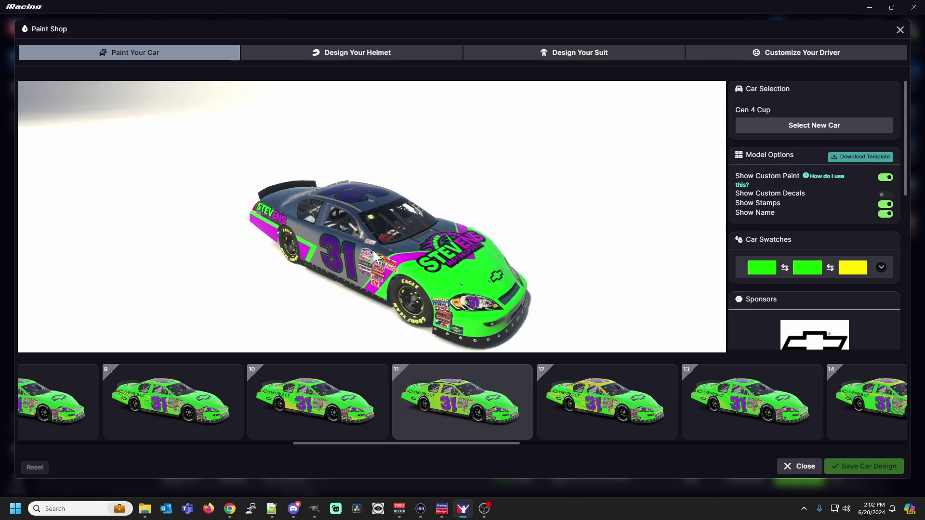
key(shift+super+s)
mouse_move(186, 123)
mouse_down()
mouse_move(501, 367)
mouse_move(557, 342)
mouse_move(569, 353)
mouse_up()
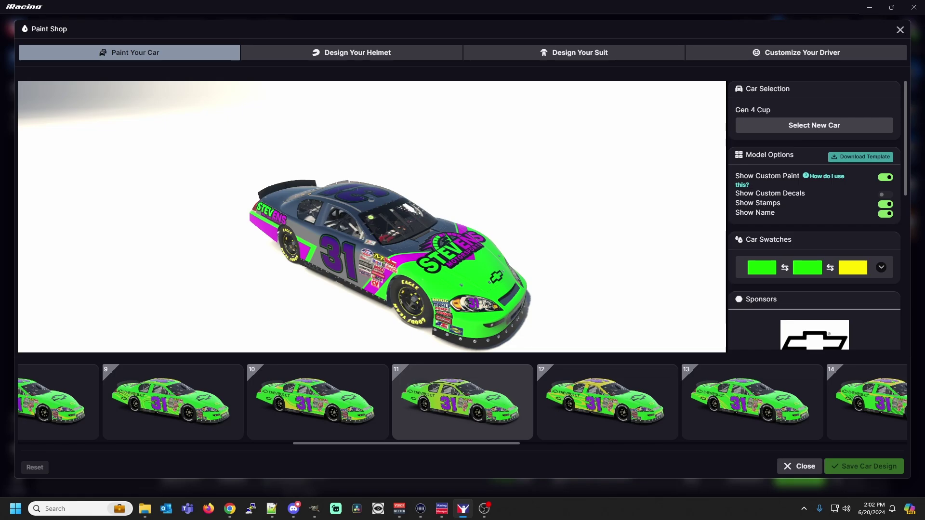
key(super+e)
Open paint > stockcars2 chevy gen4cup in File Explorer to check the exported files.
key(alt+Tab)
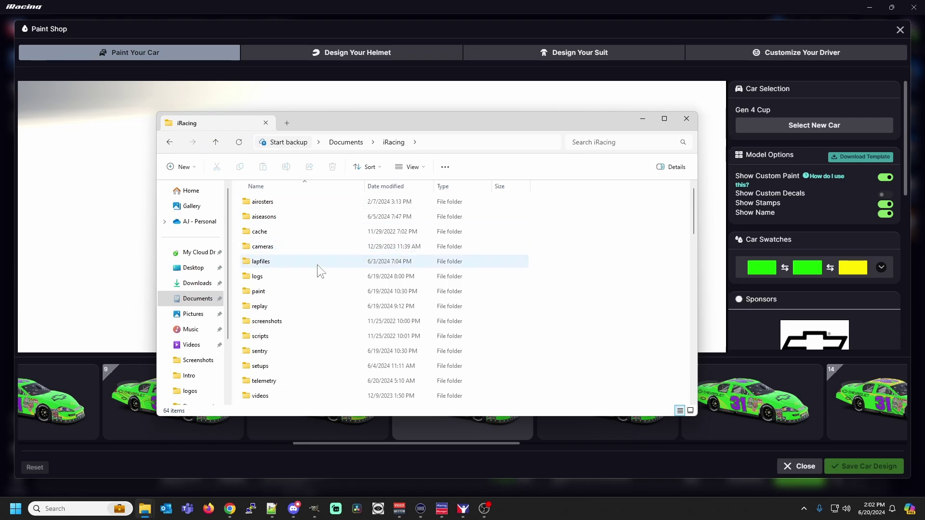
double_click(303, 294)
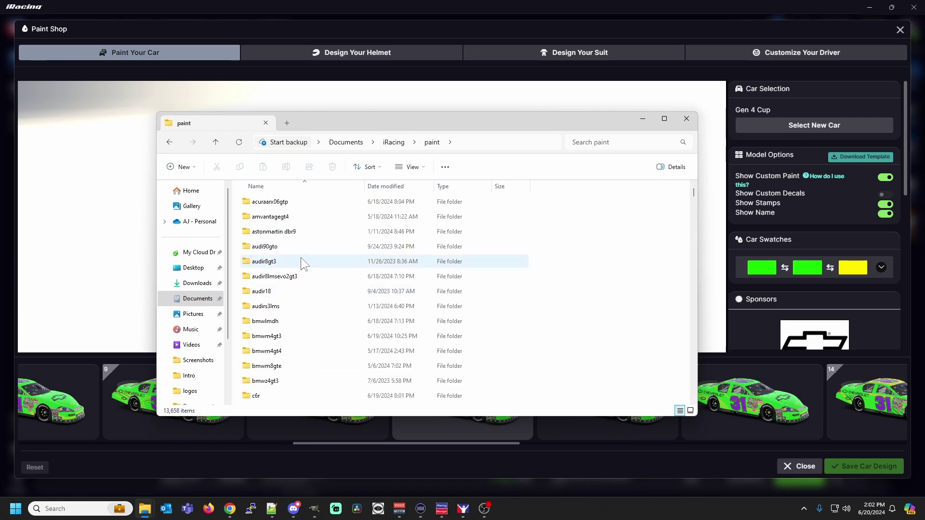
scroll(301, 257, down, 15)
scroll(334, 282, down, 20)
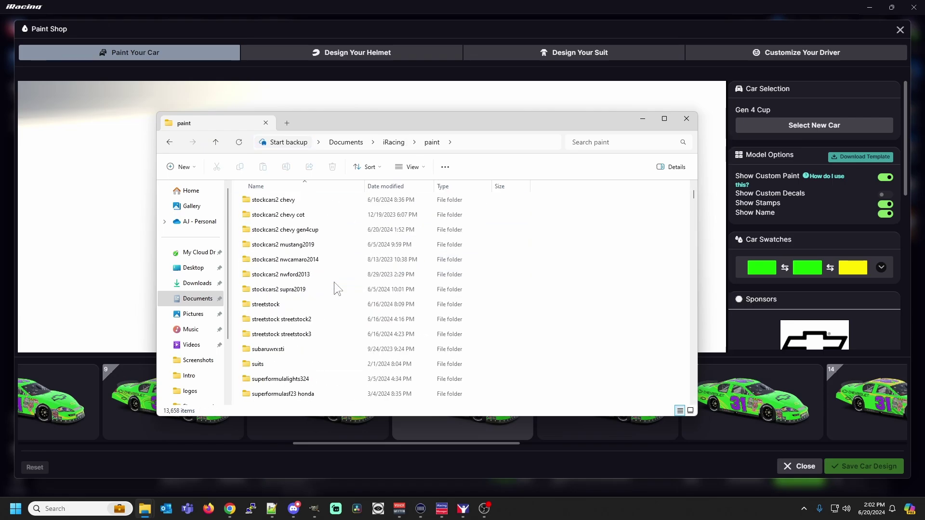
scroll(334, 281, up, 3)
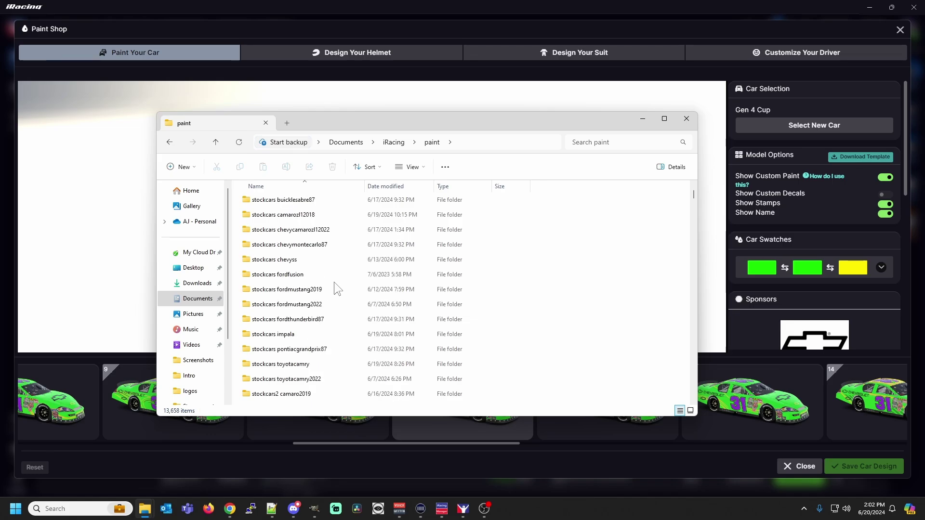
scroll(334, 282, down, 2)
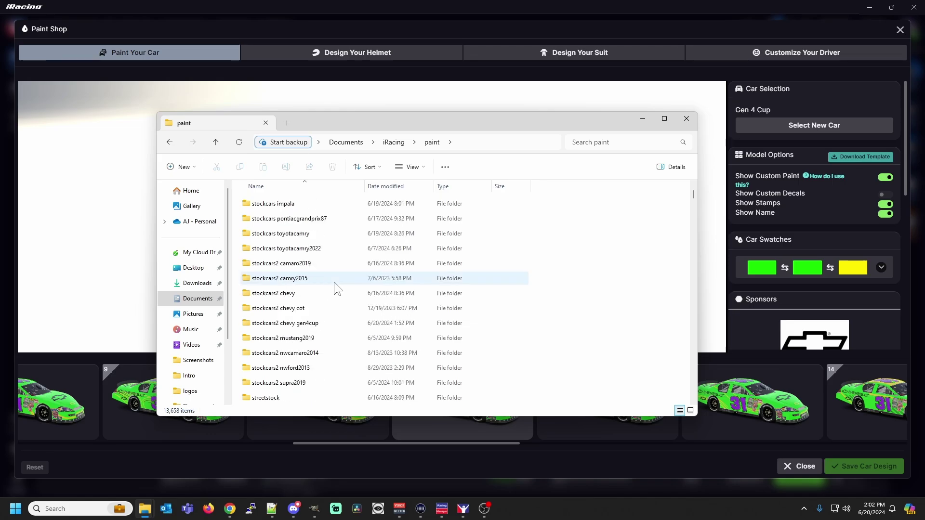
double_click(328, 328)
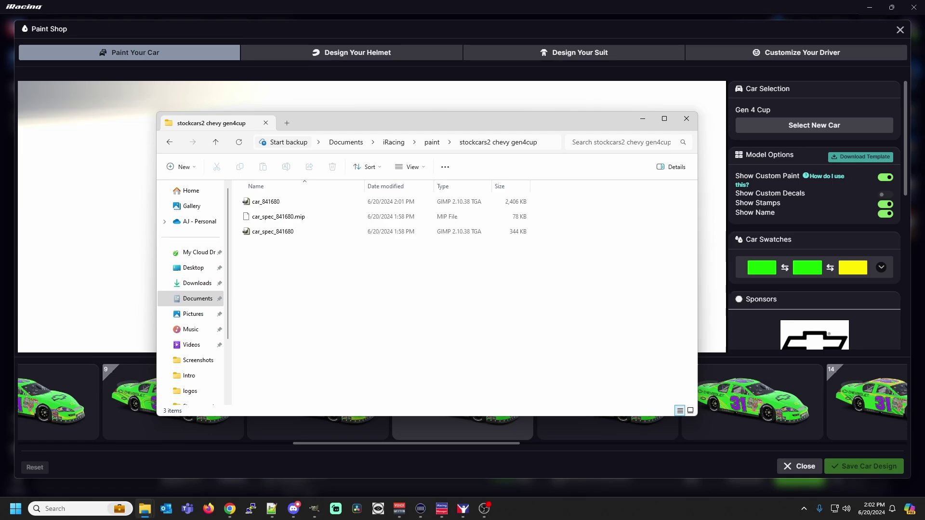
key(alt+Tab)
drag(747, 184, 594, 103)
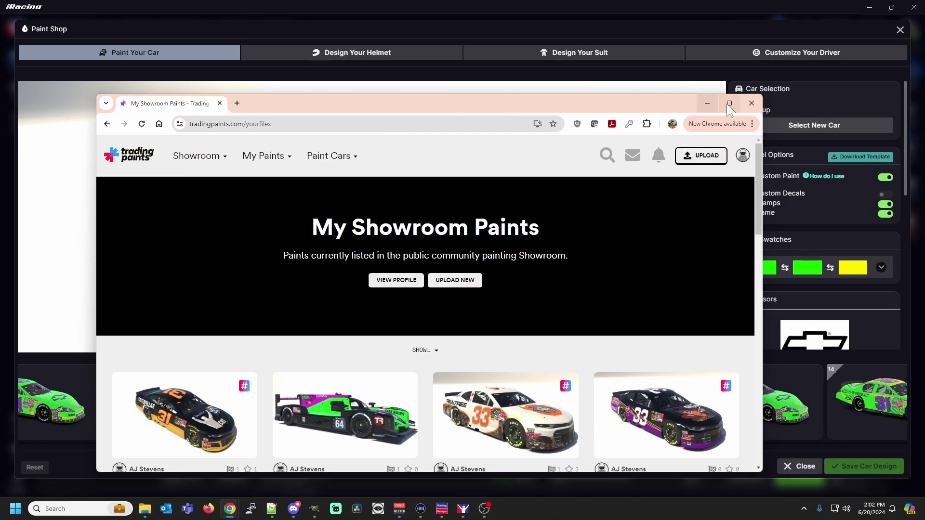
Maximize Chrome and start a new paint upload on Trading Paints.
click(728, 103)
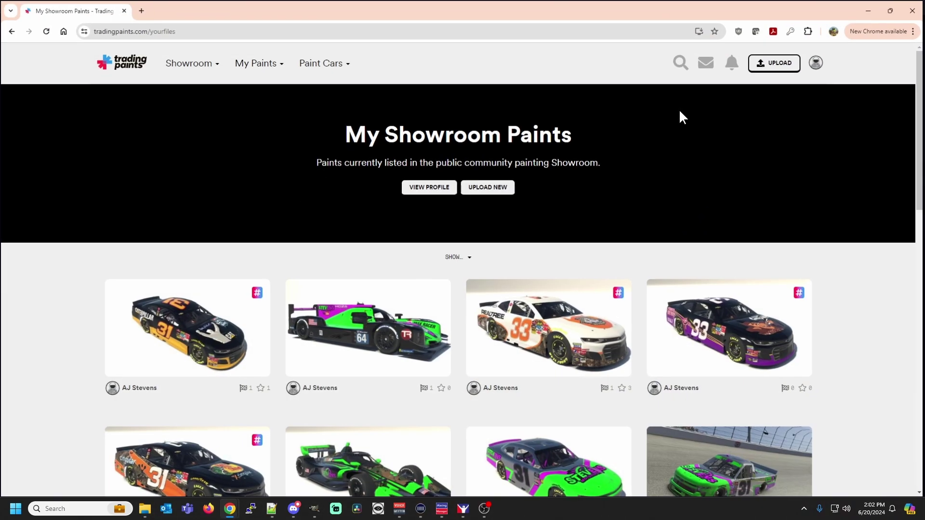
click(773, 73)
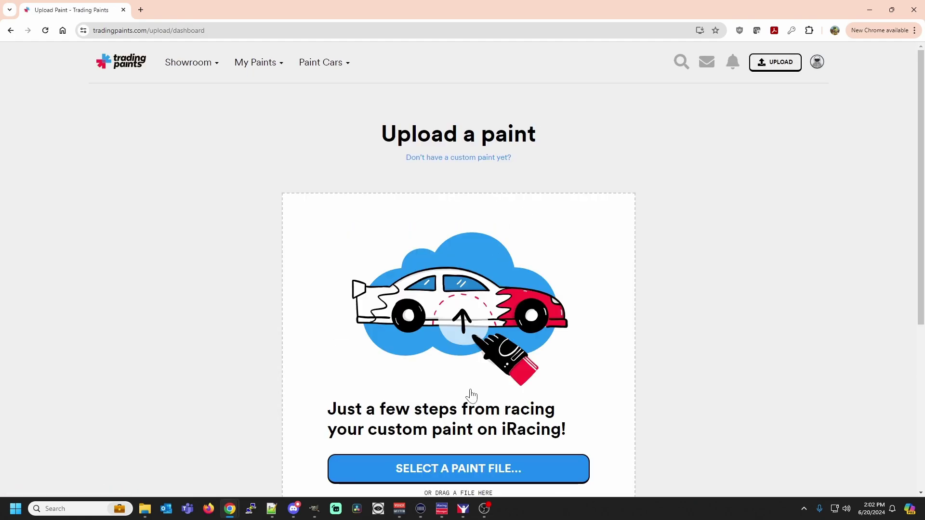
scroll(472, 394, down, 3)
click(457, 287)
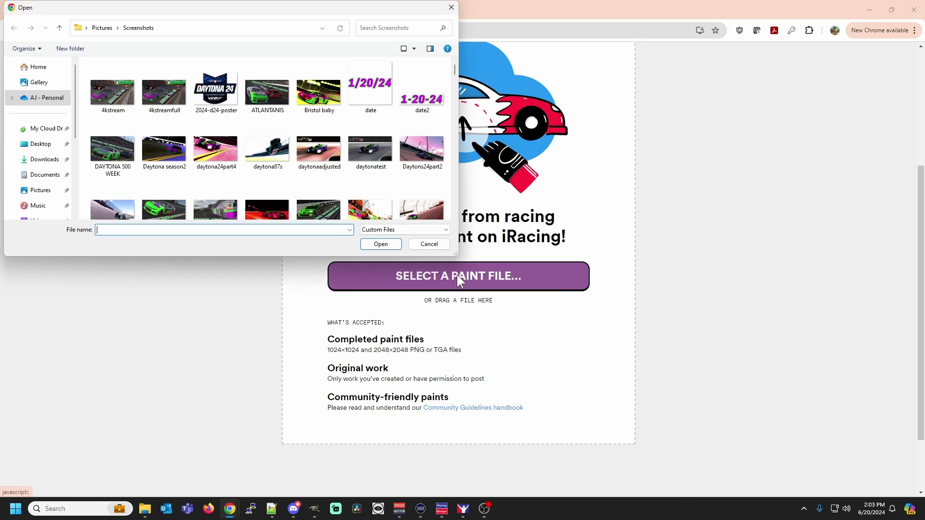
Pick car_841680.tga from Documents > iRacing > paint > stockcars2 chevy gen4cup as the paint.
click(42, 175)
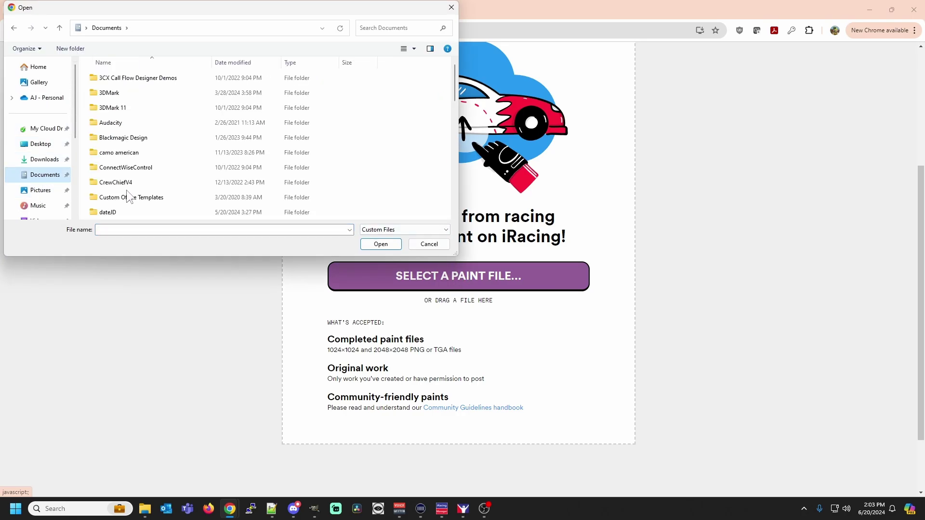
scroll(128, 195, down, 1)
scroll(129, 195, down, 1)
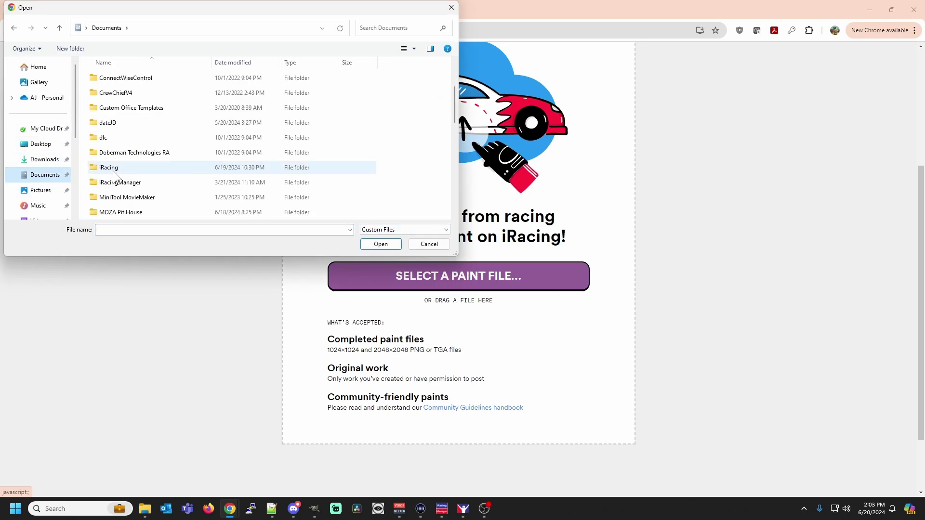
double_click(113, 171)
double_click(128, 168)
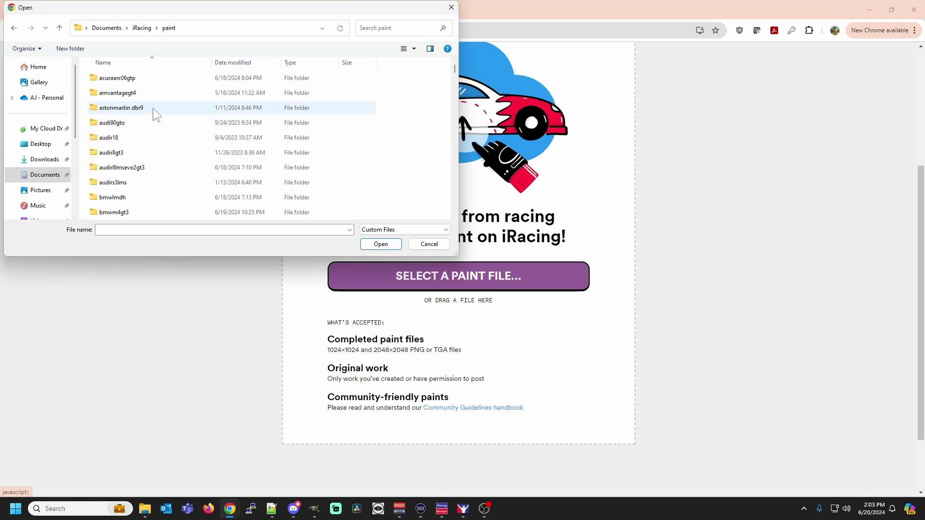
scroll(149, 172, down, 15)
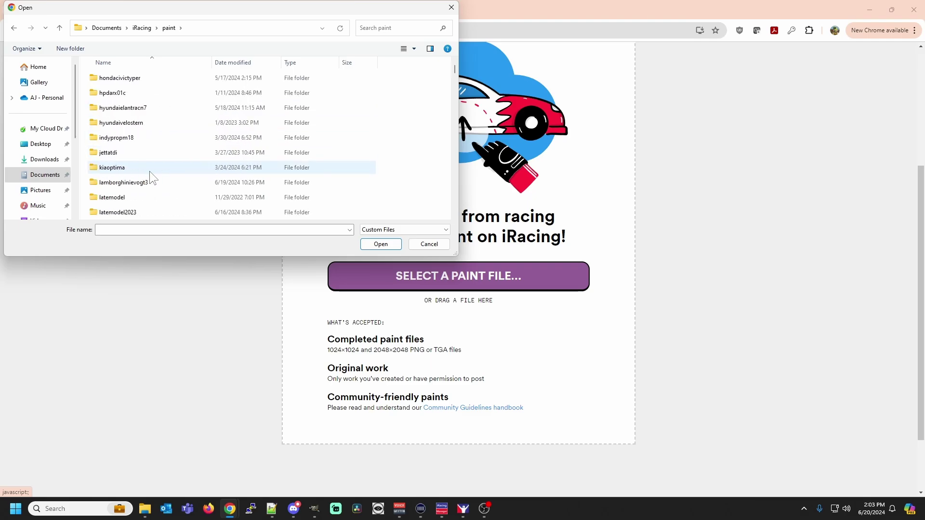
scroll(150, 174, down, 15)
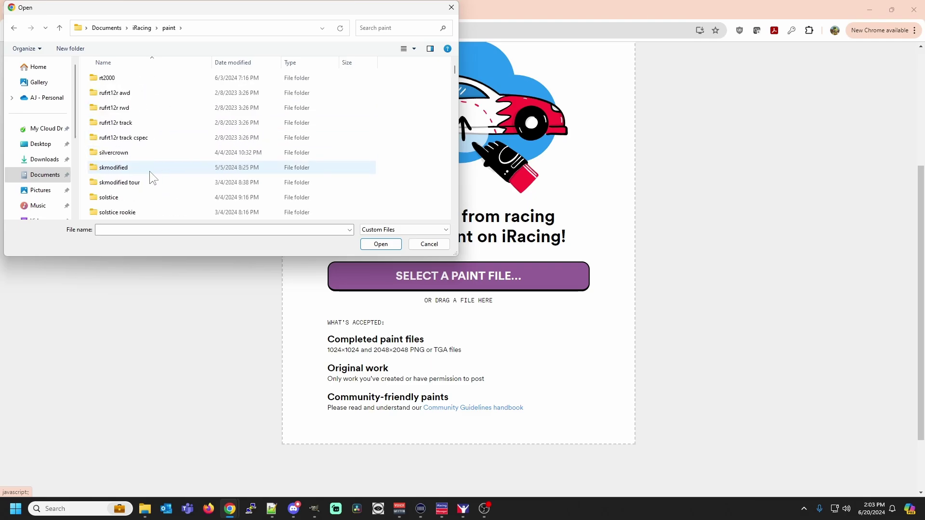
scroll(150, 171, down, 8)
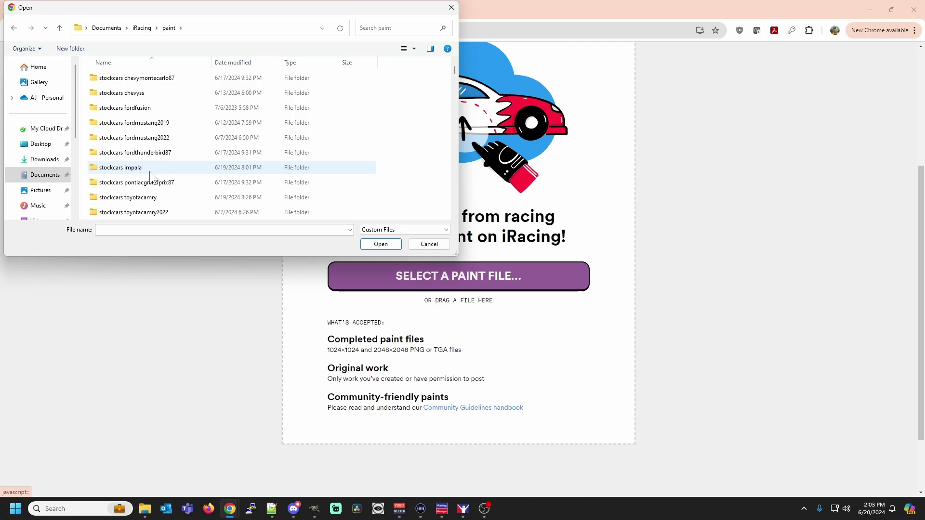
scroll(149, 171, down, 8)
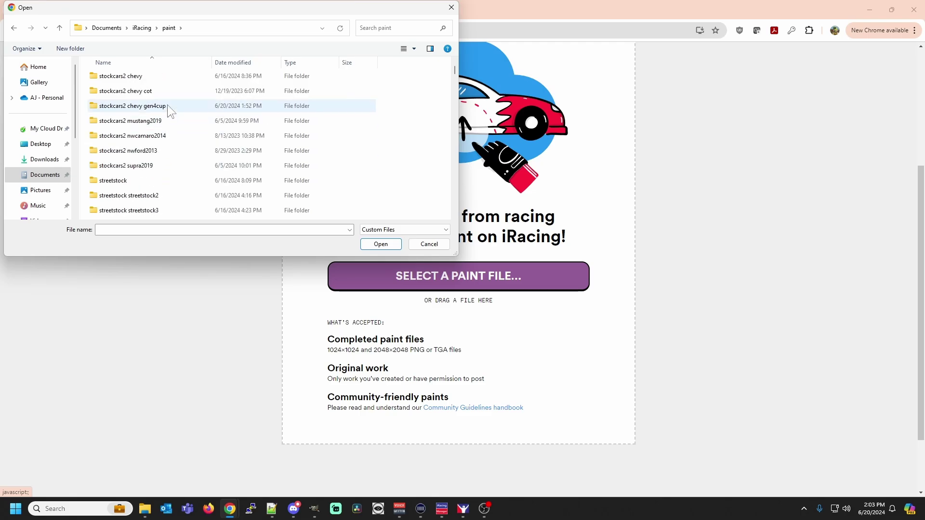
double_click(166, 105)
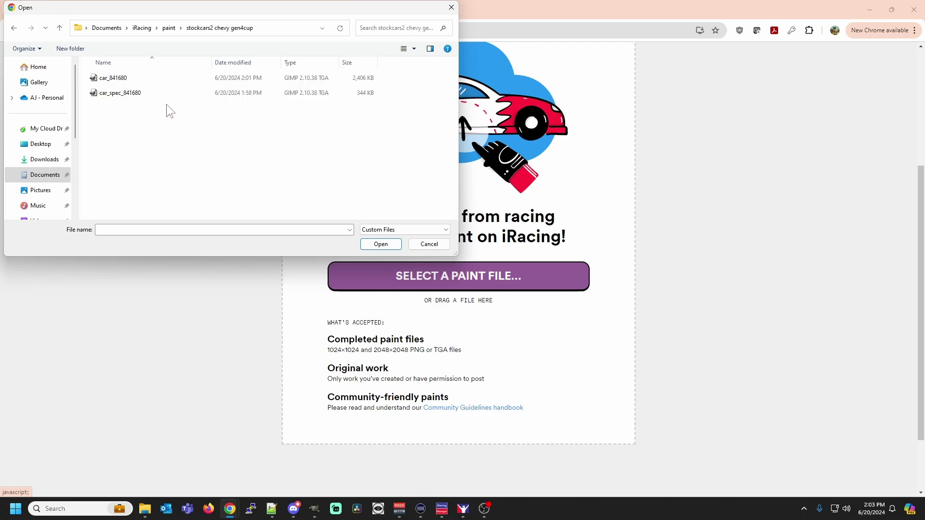
double_click(129, 76)
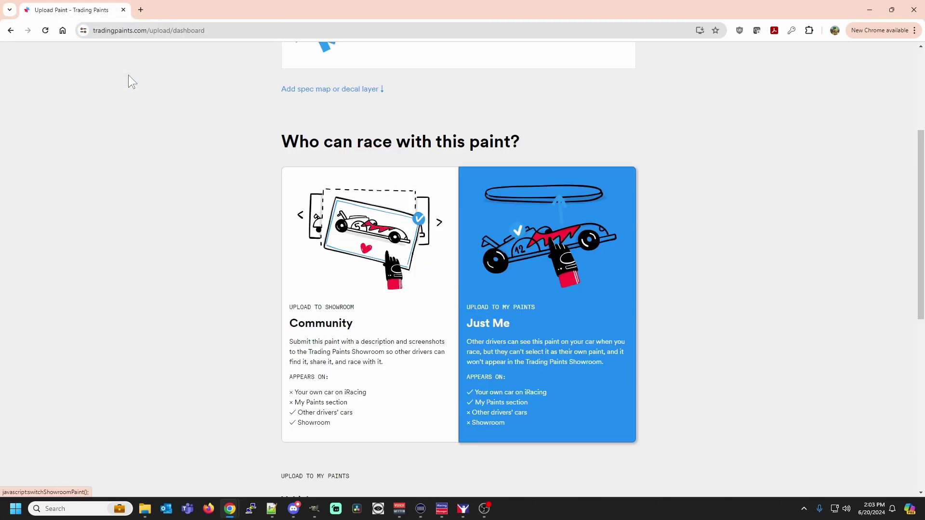
Attach car_spec_841680.mip as the spec map and share the paint to Community.
scroll(405, 338, up, 3)
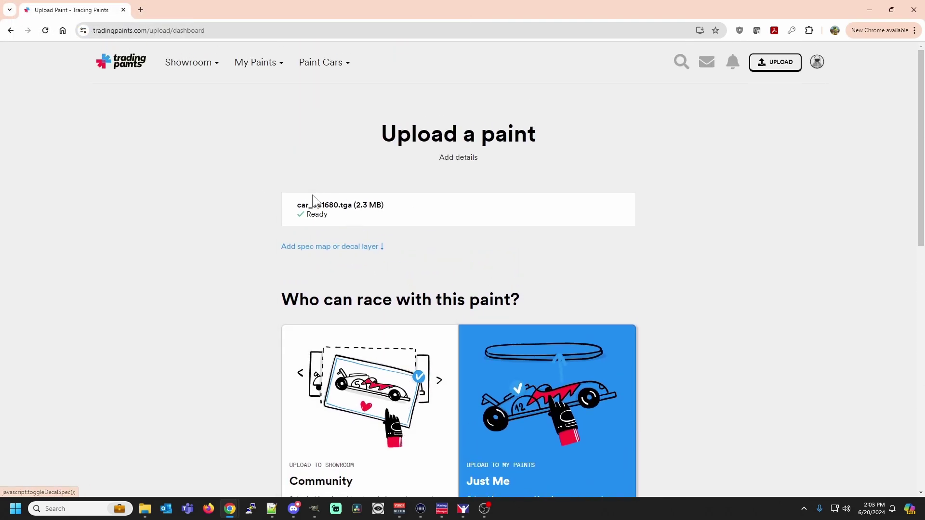
click(335, 248)
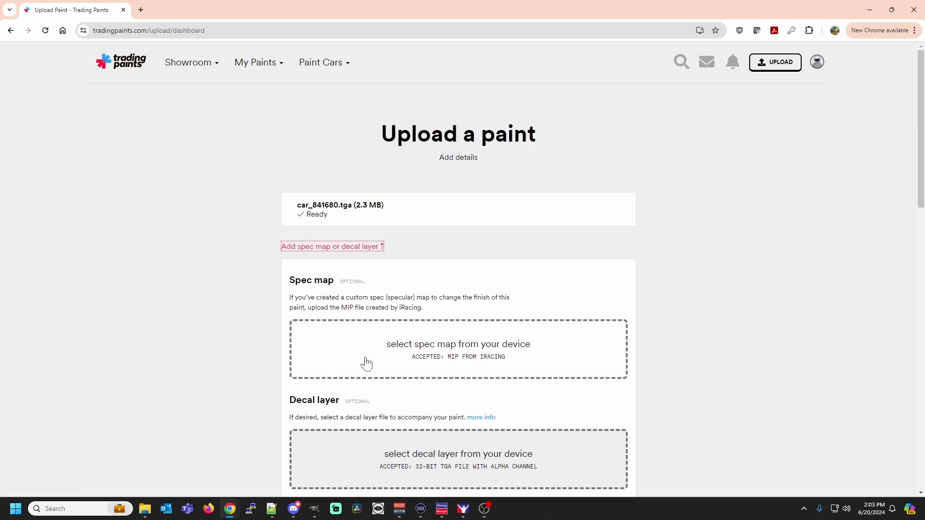
click(365, 357)
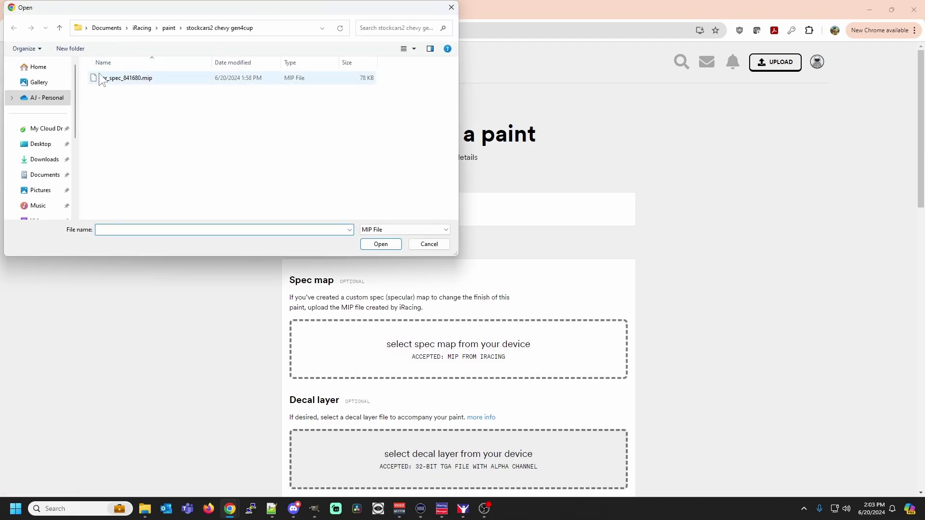
double_click(129, 80)
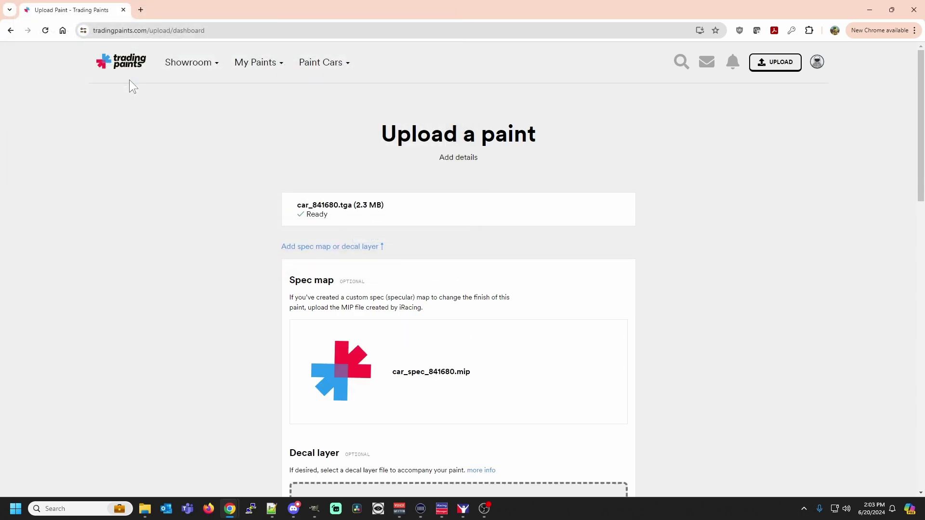
scroll(426, 368, down, 9)
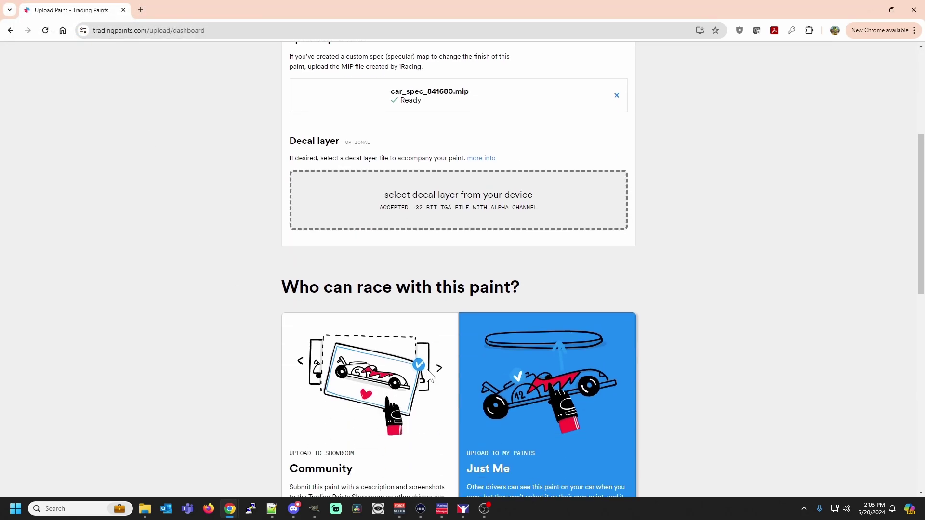
click(376, 250)
Set the paint's vehicle to ARCA Menards Chevrolet Impala.
scroll(394, 421, down, 6)
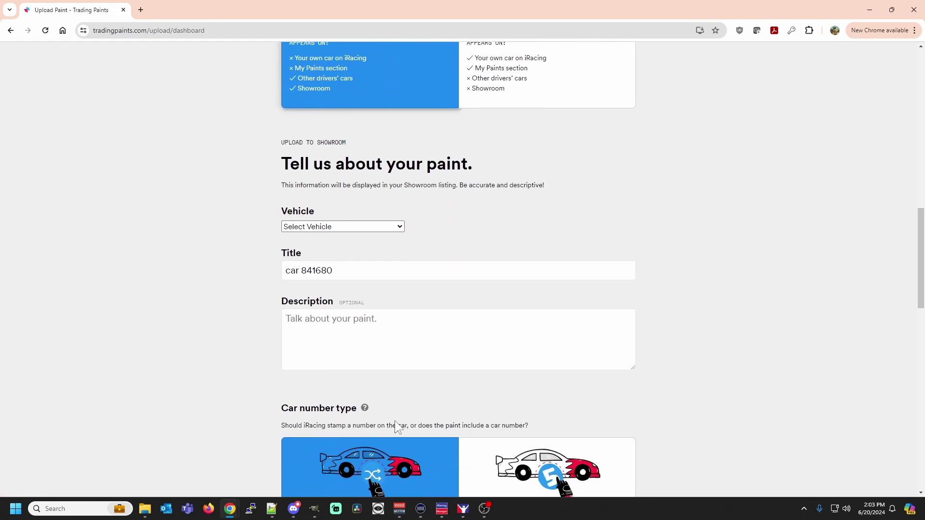
click(354, 222)
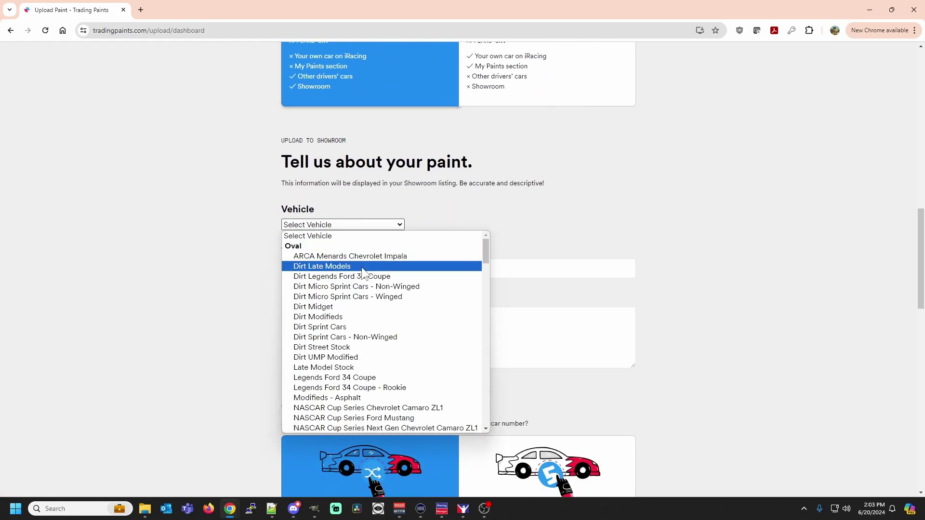
scroll(361, 336, down, 3)
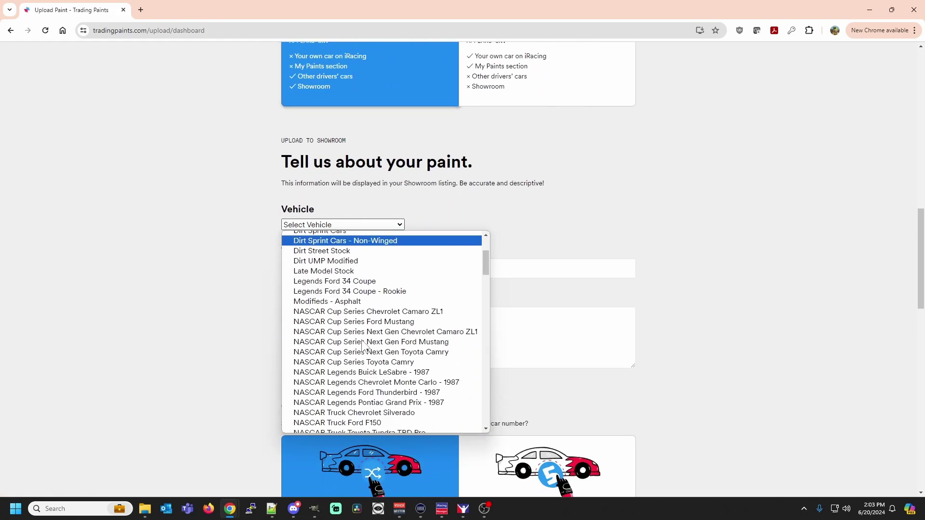
scroll(364, 342, up, 3)
scroll(362, 341, down, 15)
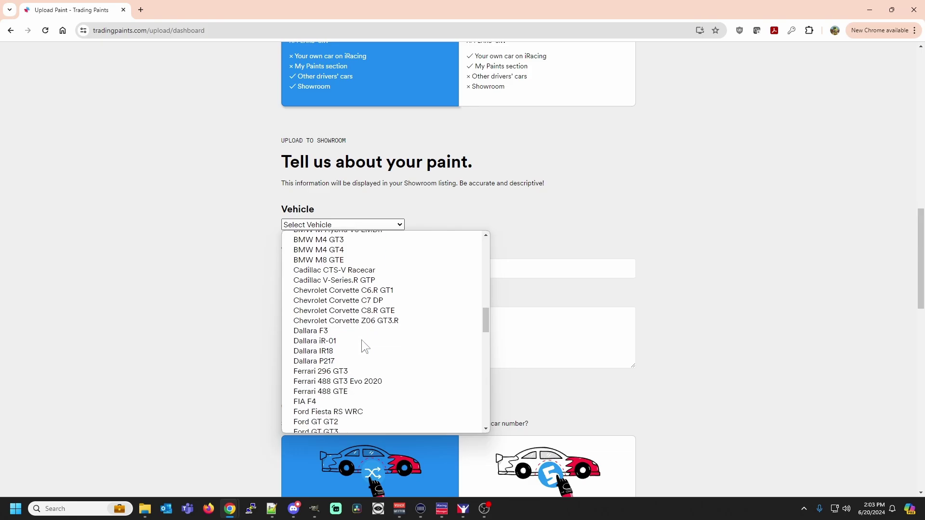
scroll(362, 340, up, 5)
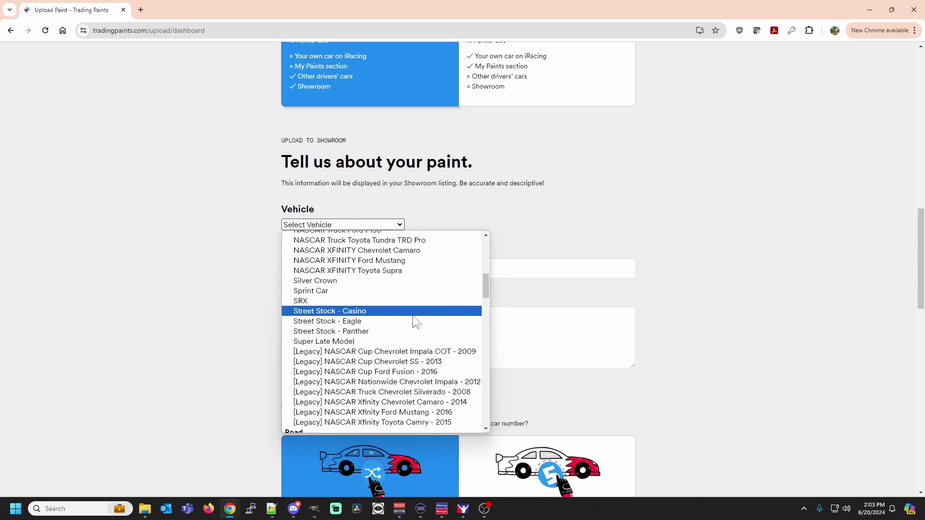
scroll(413, 315, up, 2)
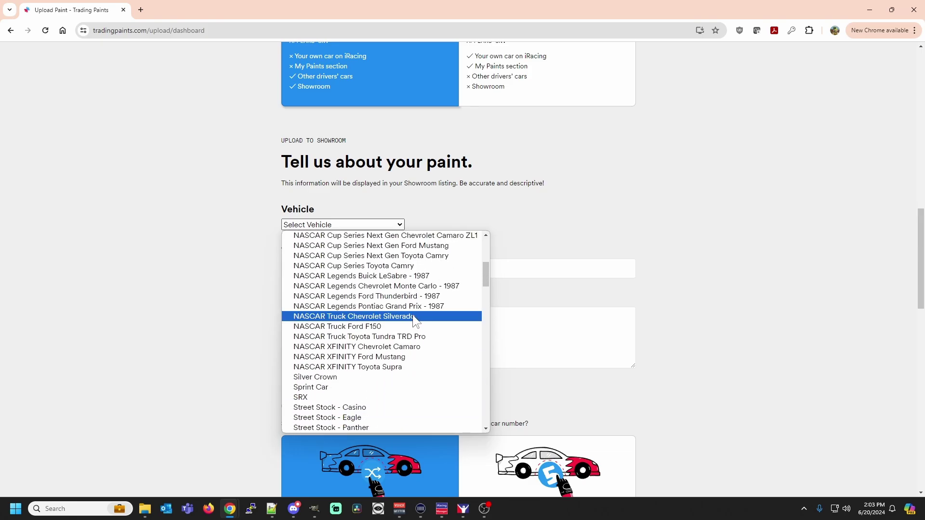
scroll(412, 314, up, 4)
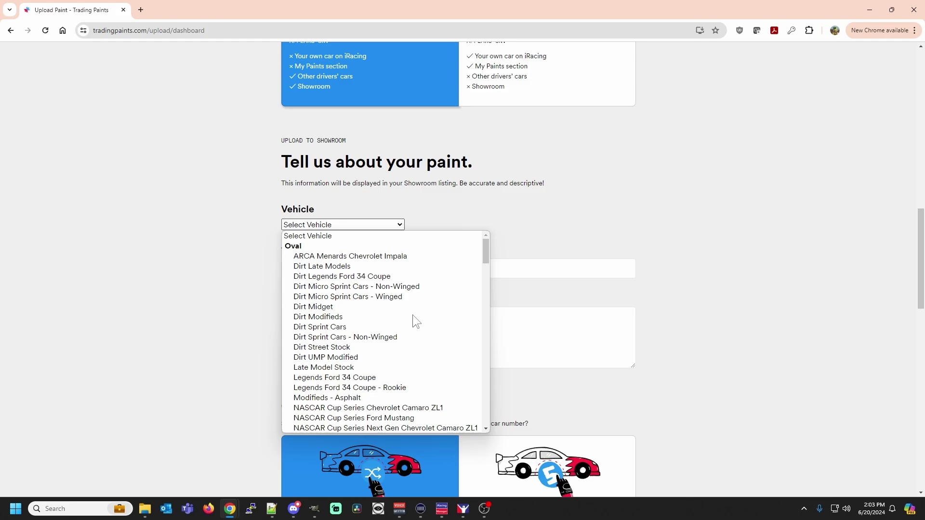
click(389, 256)
Replace the default title 'car 841680' with 'Stevens motorsports house paint'.
key(Tab)
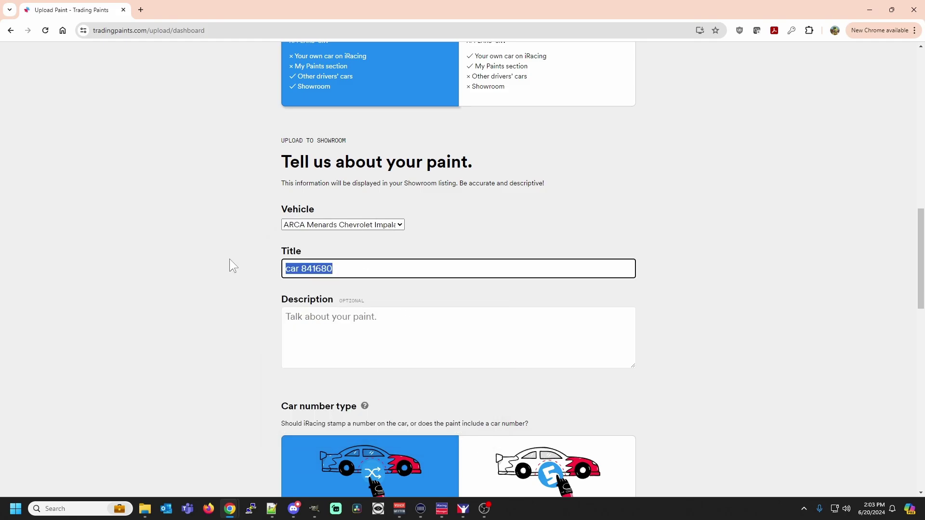
text(Steven)
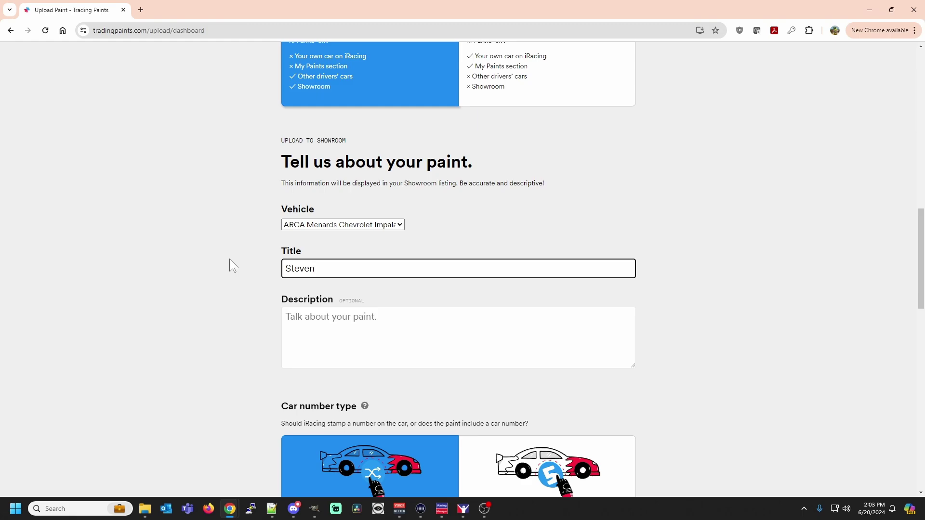
text(s motorsports house pain)
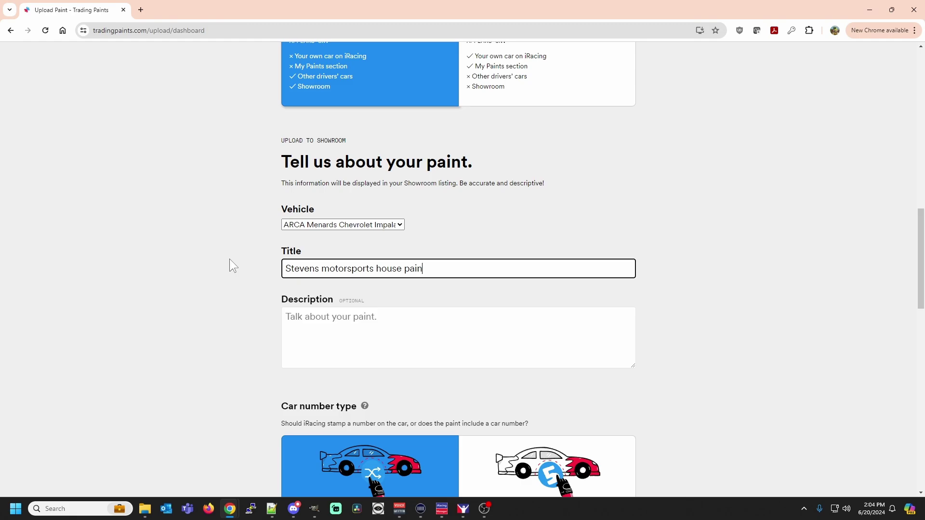
text(t)
scroll(229, 259, down, 6)
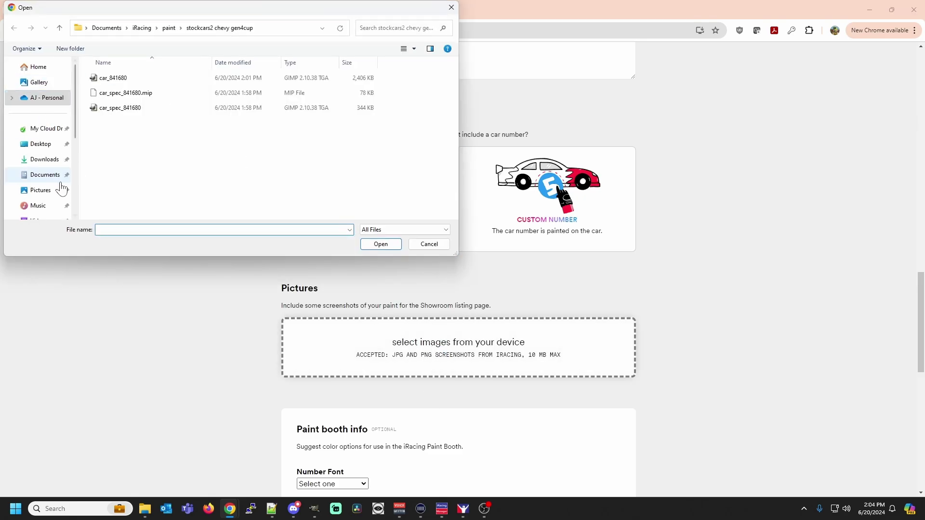
scroll(64, 189, down, 3)
click(49, 95)
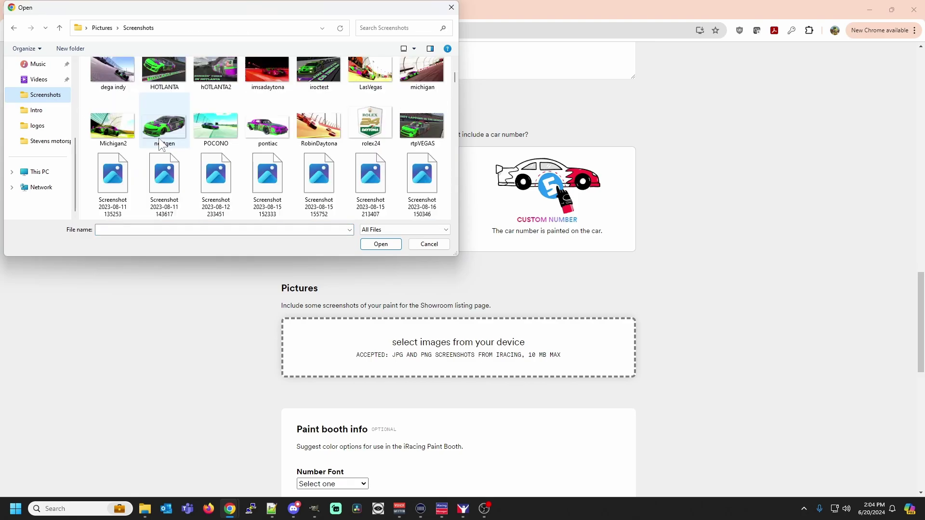
scroll(162, 145, down, 5)
scroll(161, 144, down, 15)
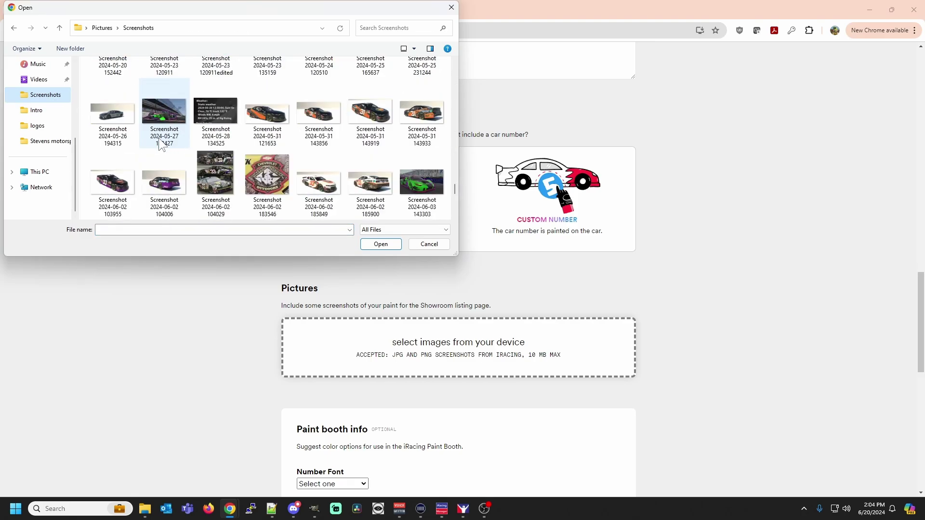
double_click(170, 184)
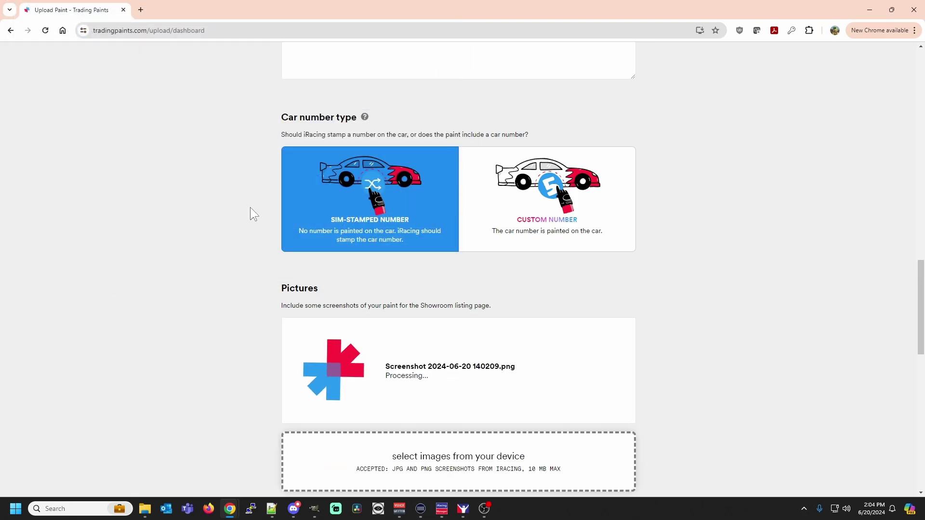
Add the paint to the Showroom.
scroll(249, 245, down, 8)
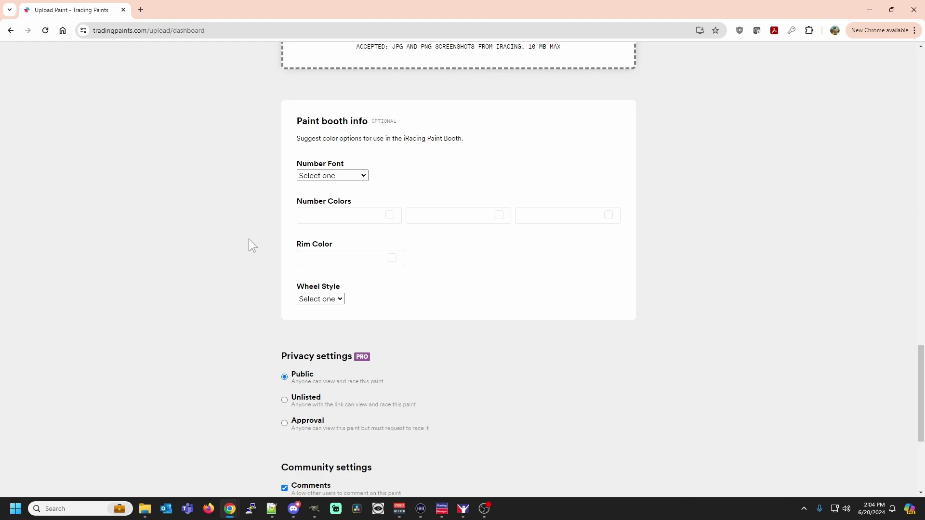
scroll(249, 240, down, 3)
scroll(249, 239, up, 5)
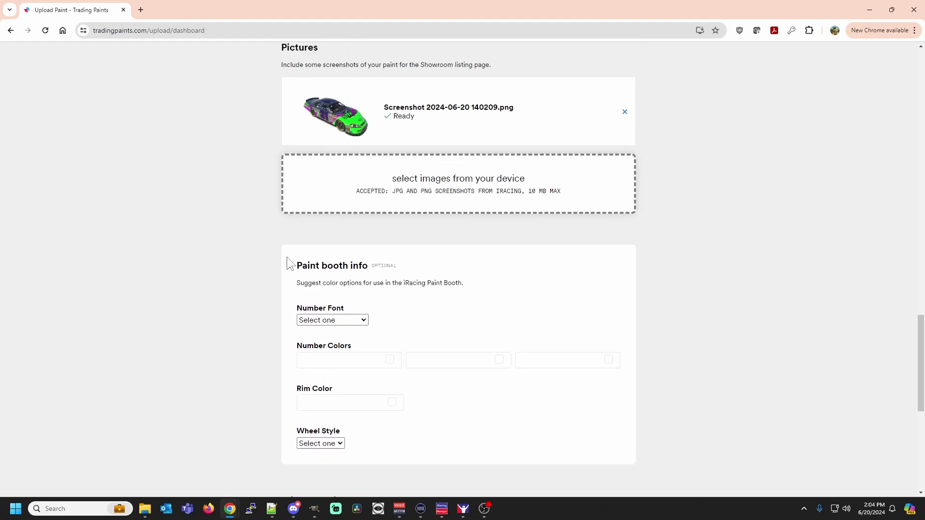
scroll(287, 261, up, 2)
scroll(289, 265, down, 2)
scroll(270, 255, down, 1)
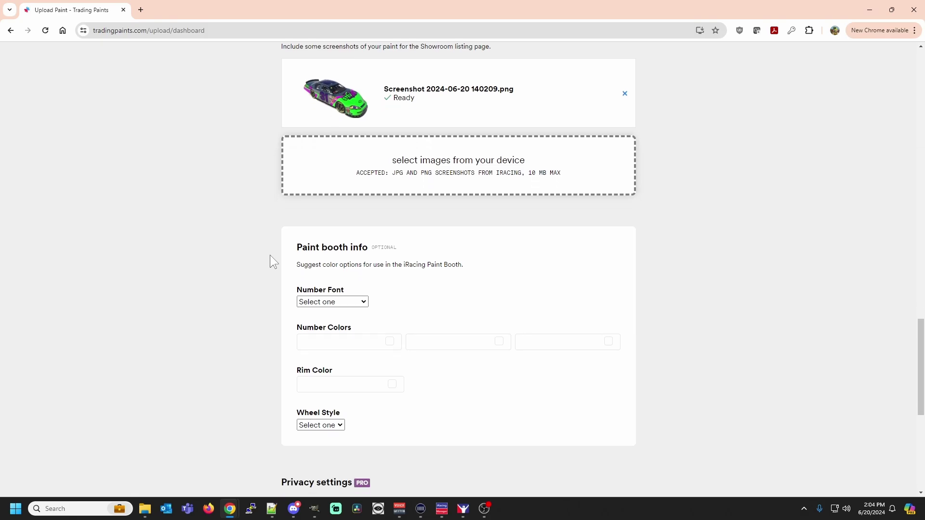
scroll(270, 256, down, 5)
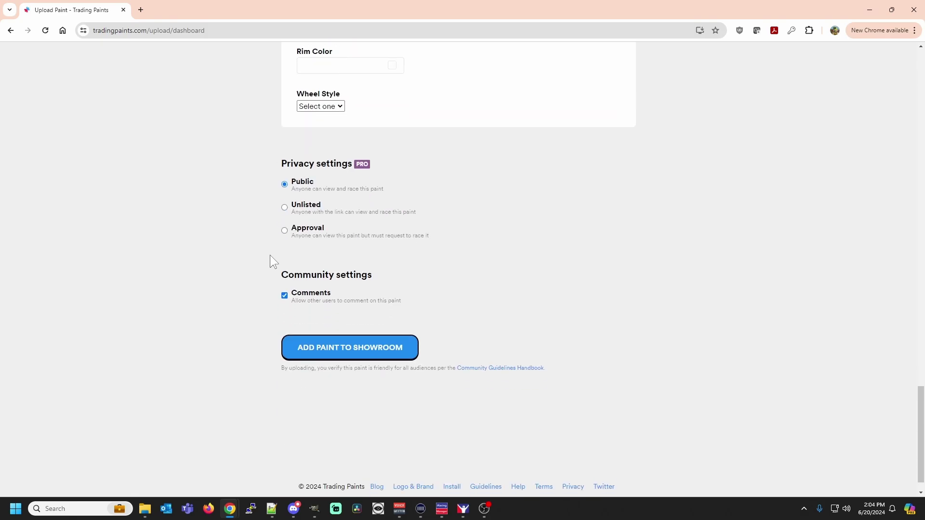
click(335, 355)
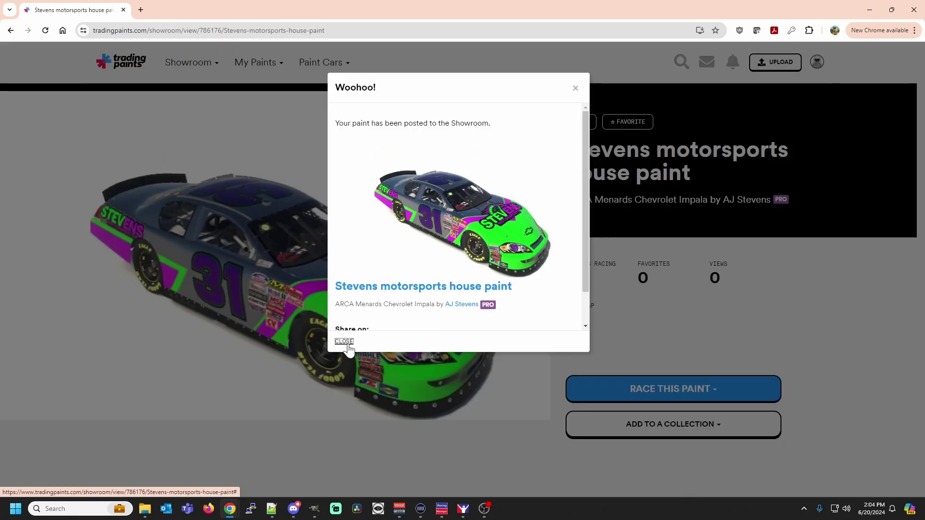
Race the paint on the ARCA Menards Chevrolet Impala.
click(345, 342)
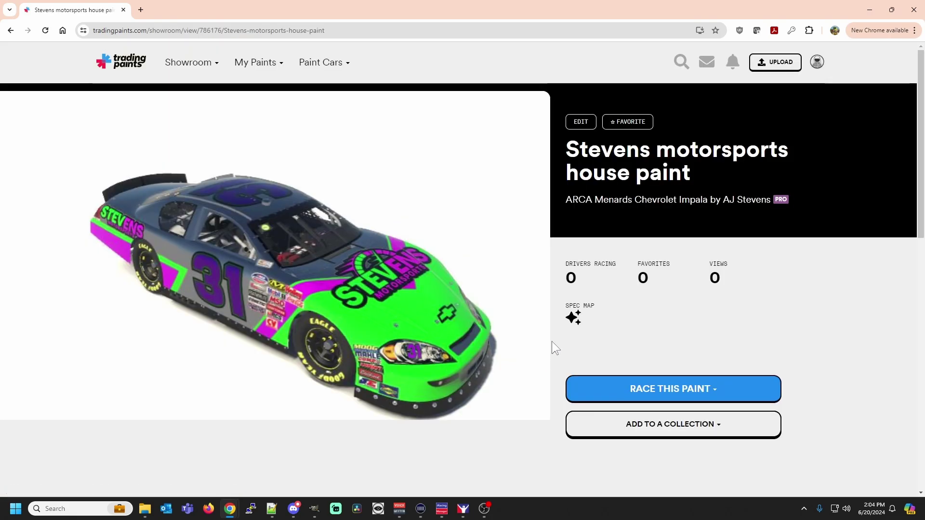
click(720, 397)
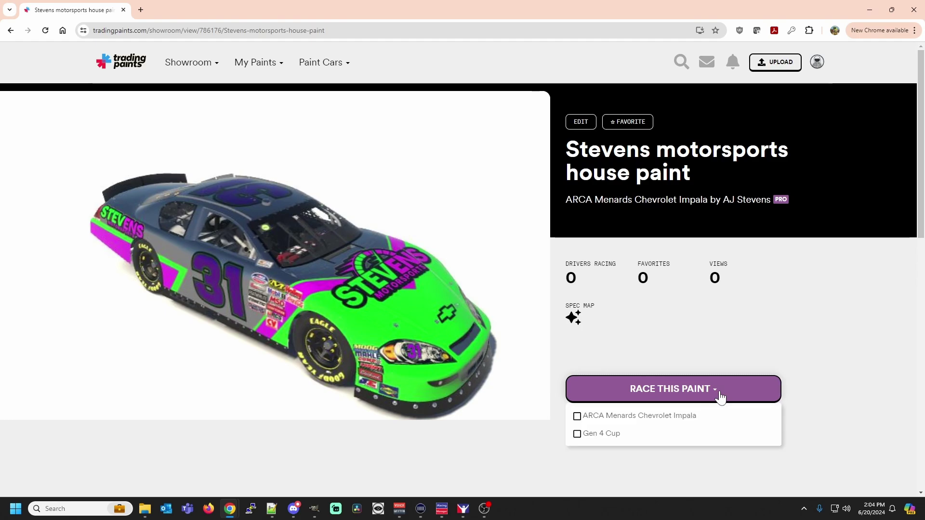
click(577, 419)
key(Return)
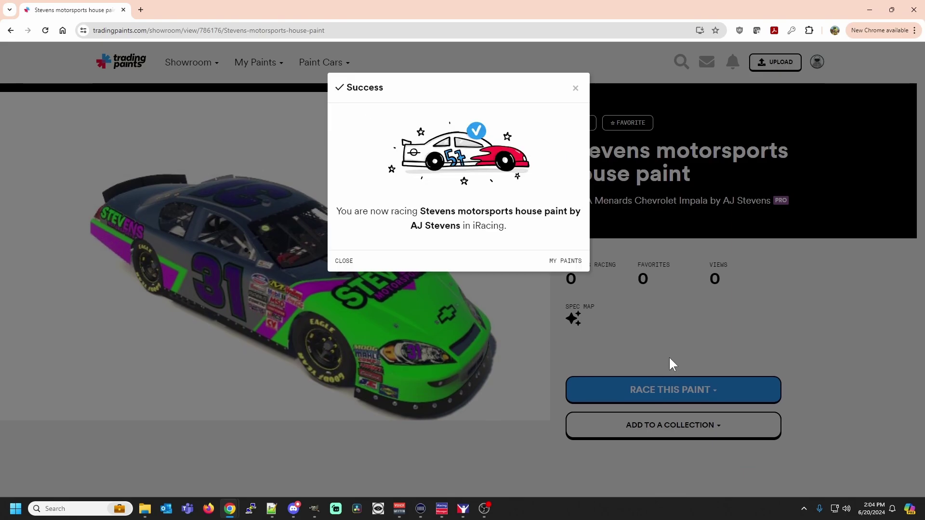
Also assign the paint to the Gen 4 Cup.
click(345, 263)
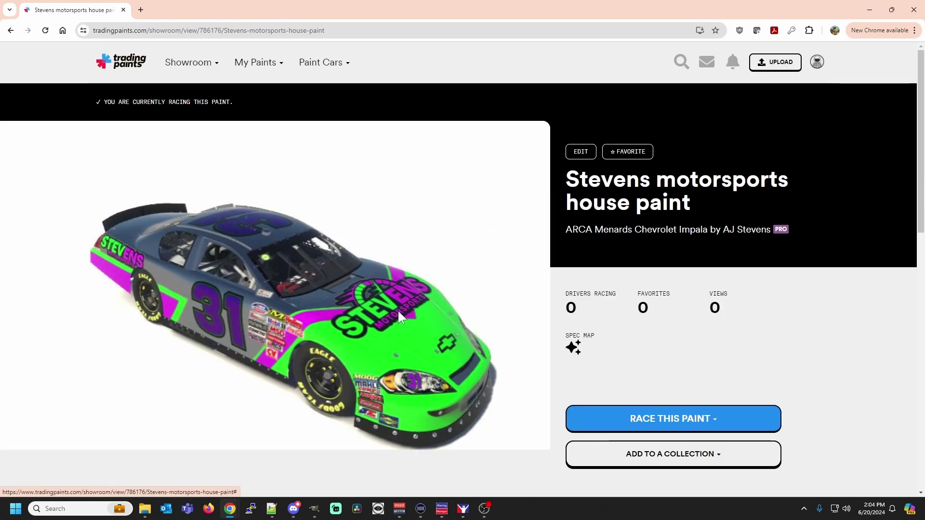
click(644, 420)
click(613, 464)
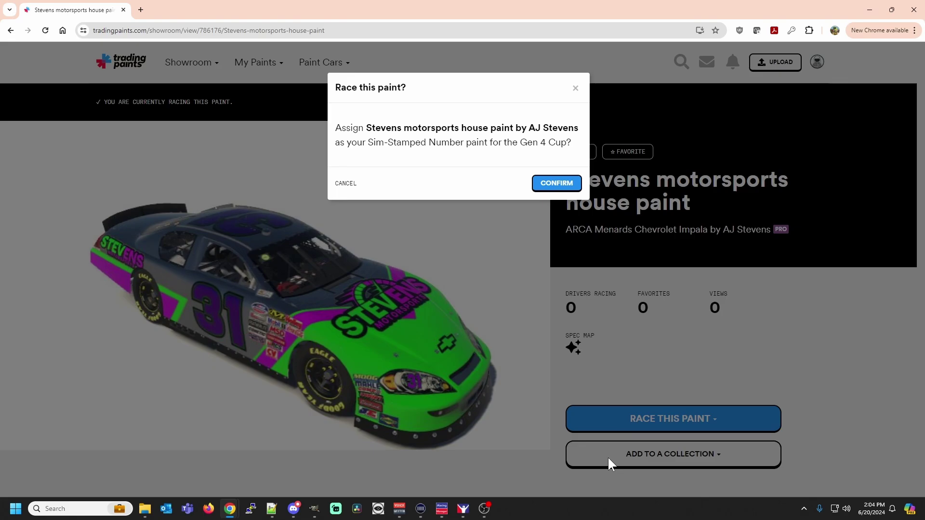
click(549, 185)
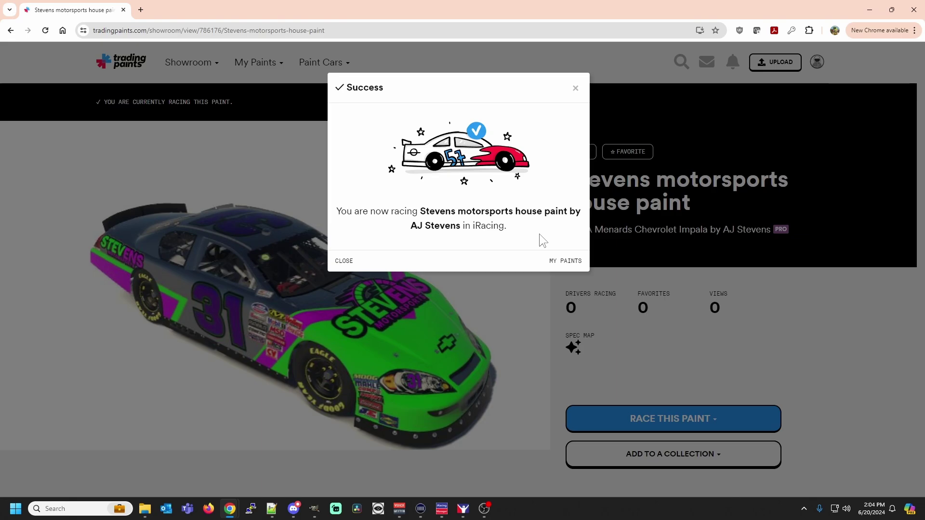
click(344, 261)
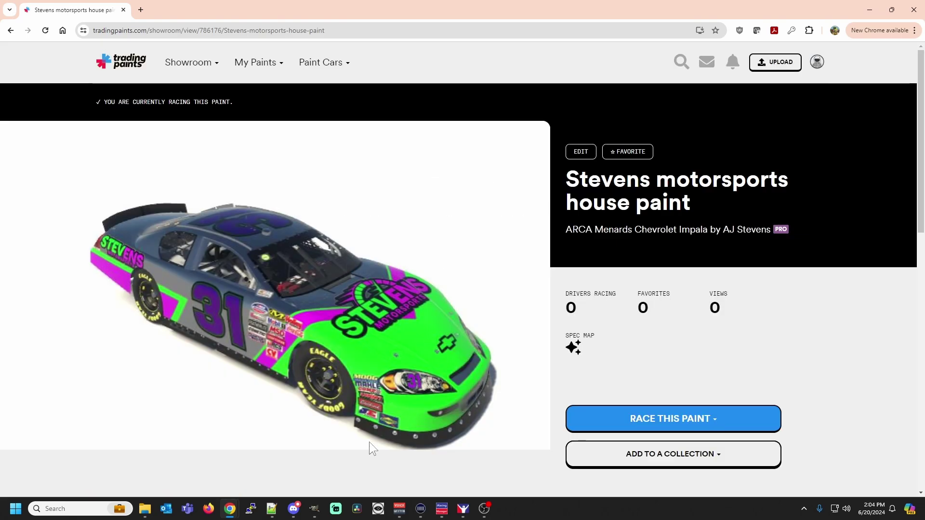
Back in GIMP, make the Numbers layer active and zoom to 50% to see the whole texture.
click(314, 509)
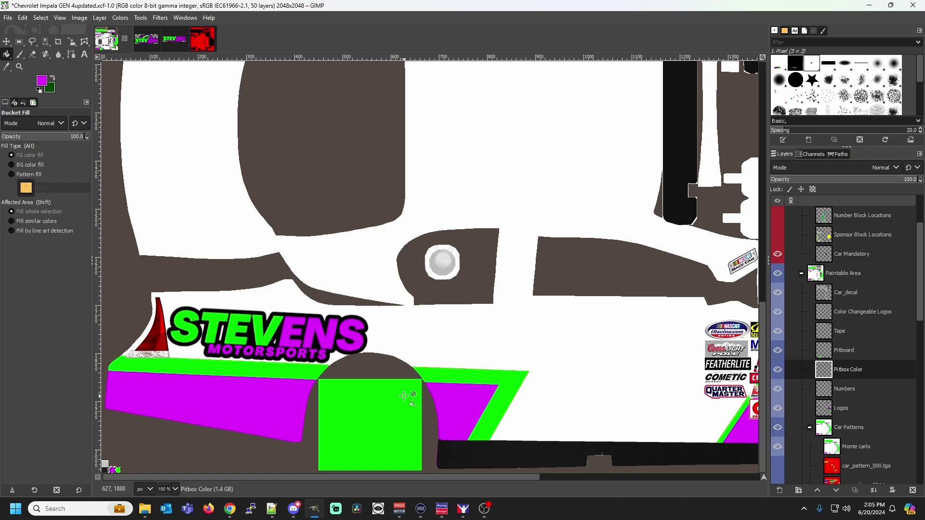
click(825, 392)
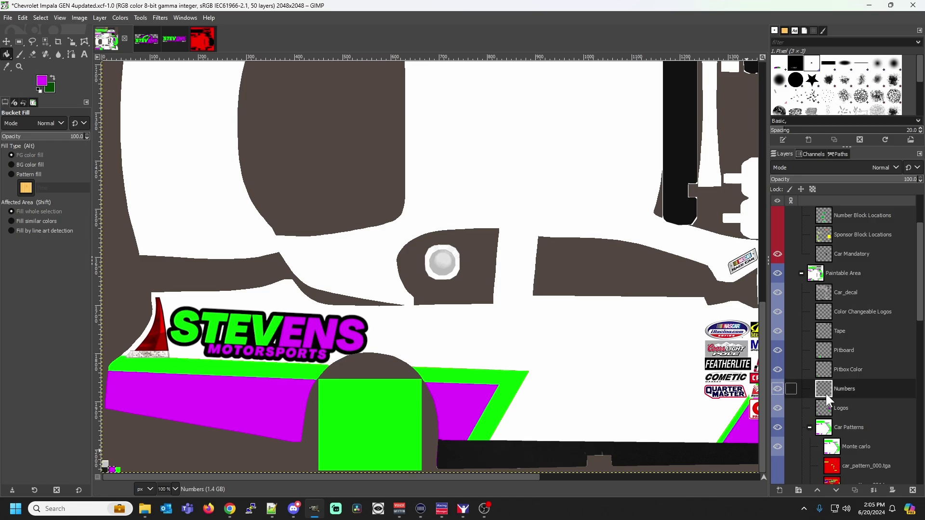
click(175, 490)
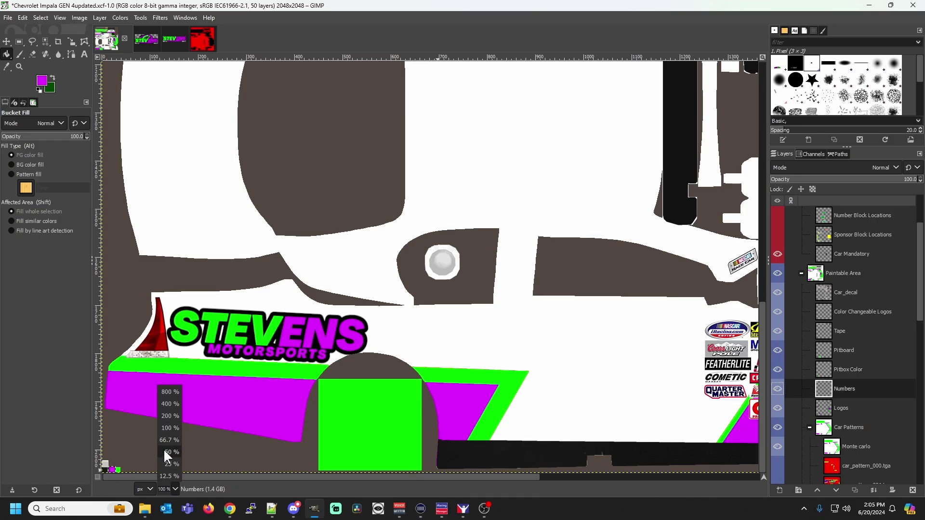
click(165, 452)
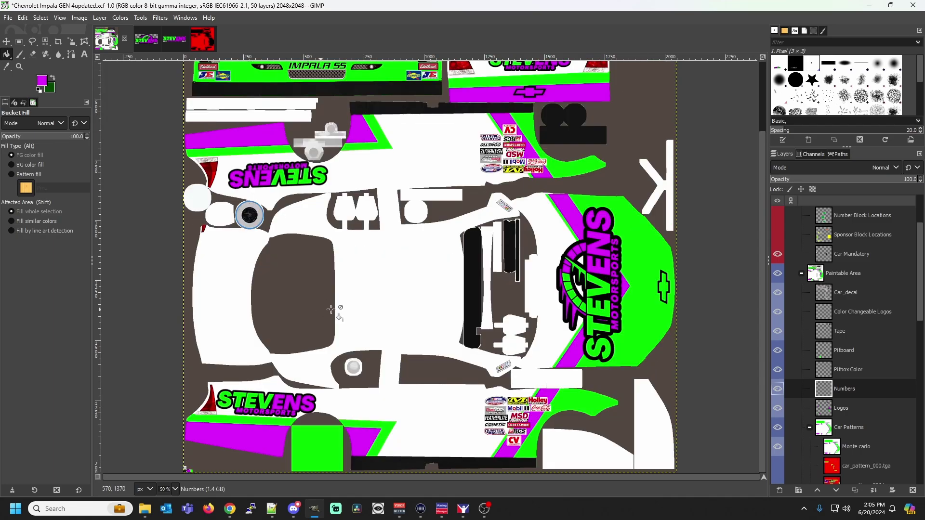
Bring Chrome's Big Evil Racing downloads page forward and maximize it.
key(alt+Tab)
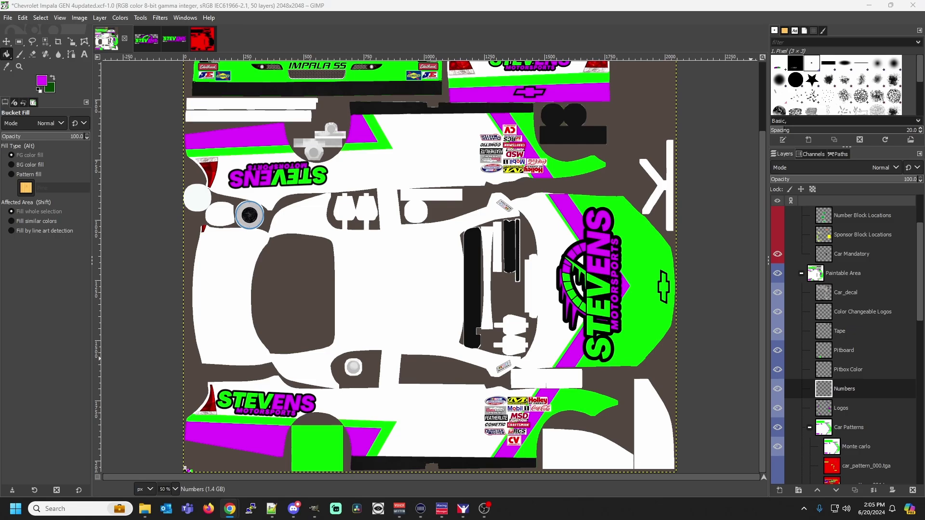
drag(924, 126, 699, 90)
click(776, 87)
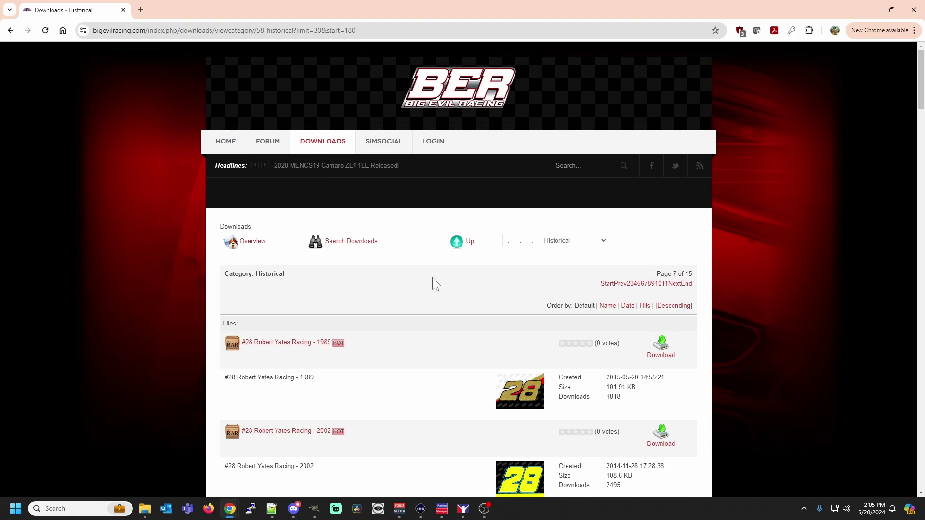
Scroll through Big Evil Racing's historical number sets, then minimize Chrome to return to GIMP.
scroll(433, 278, down, 2)
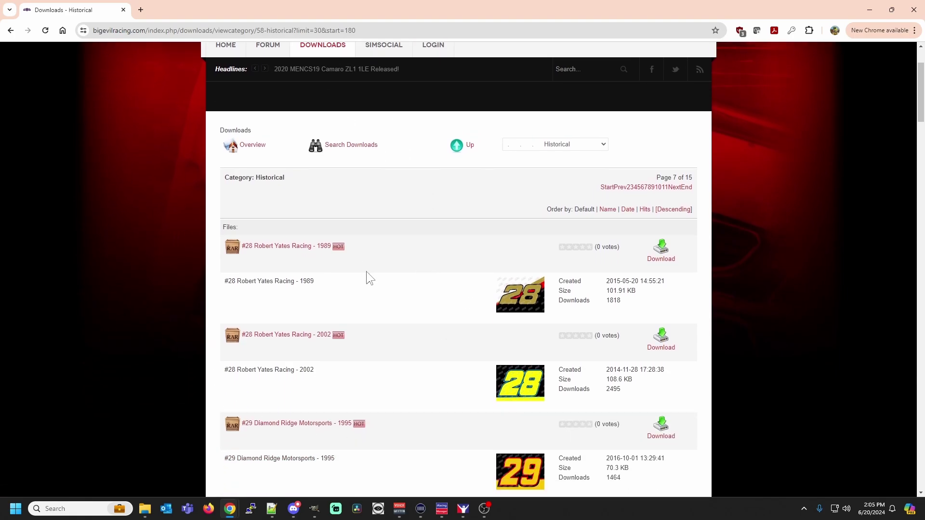
scroll(458, 343, down, 2)
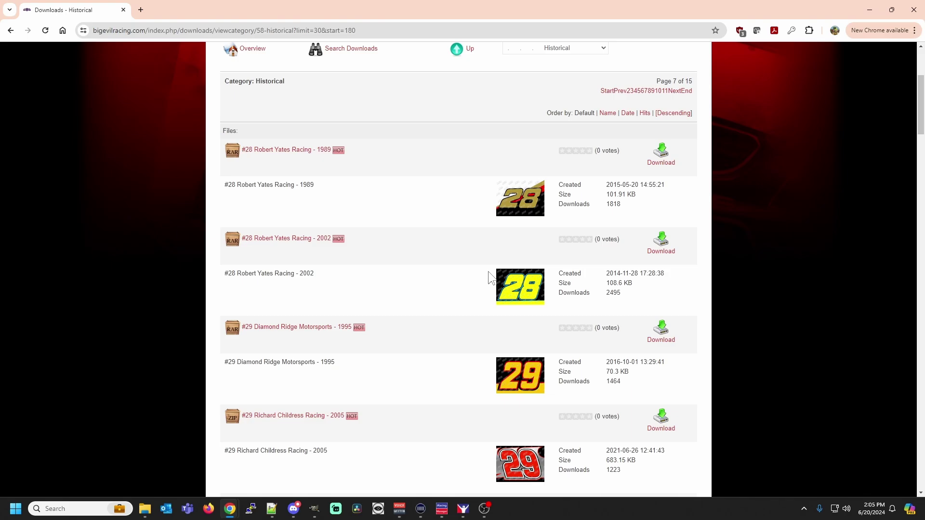
click(870, 11)
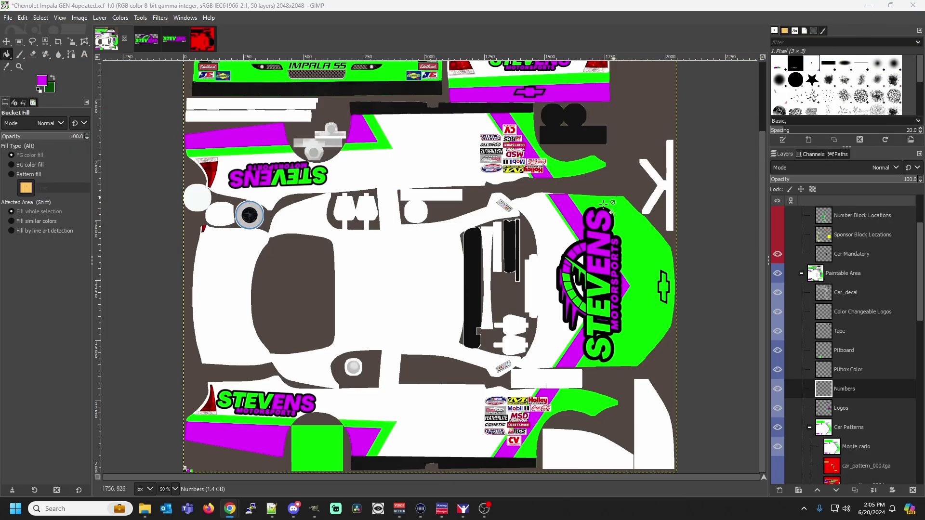
Open AJ_Number_files.xcf from the iracing folder and select its expanded 31 Left group.
click(7, 18)
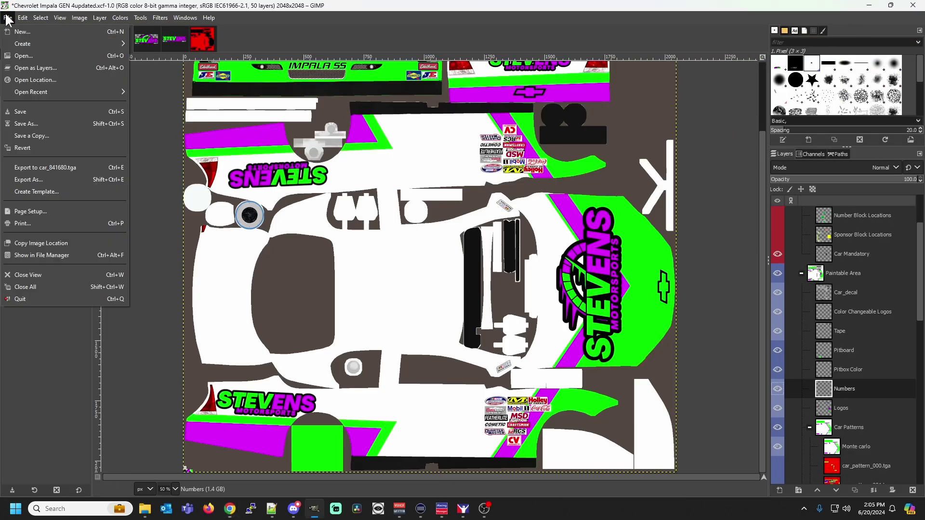
click(15, 56)
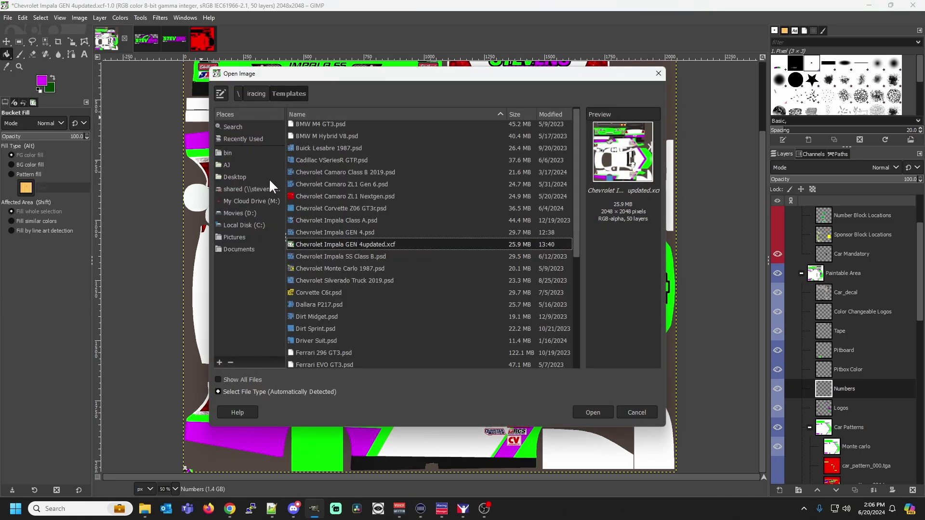
click(255, 94)
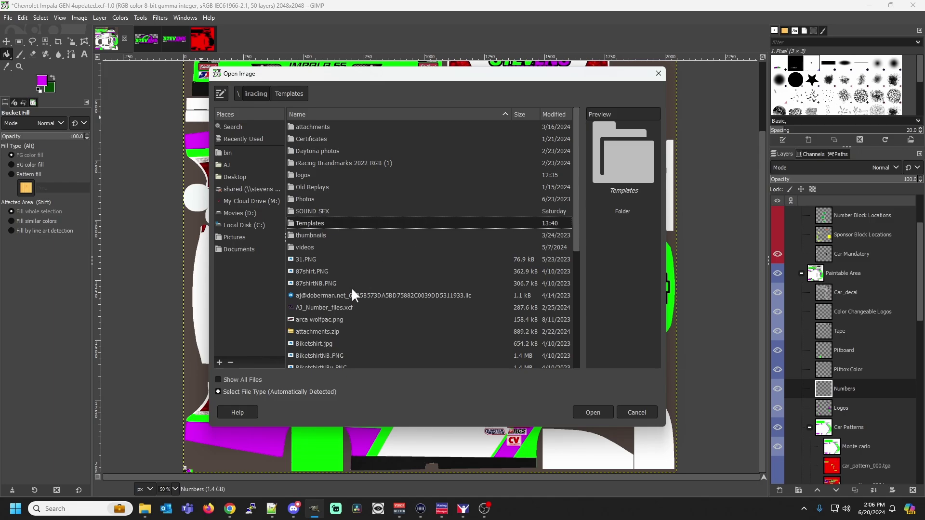
double_click(338, 306)
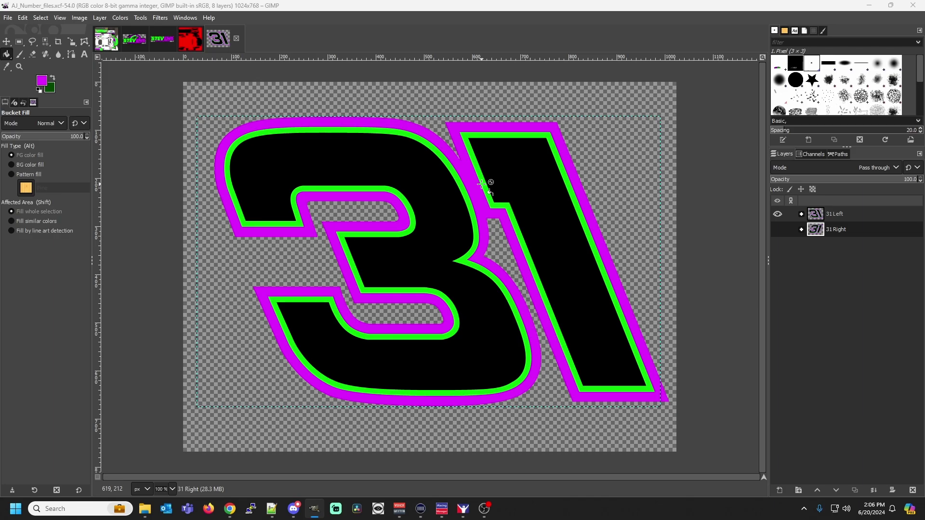
click(802, 213)
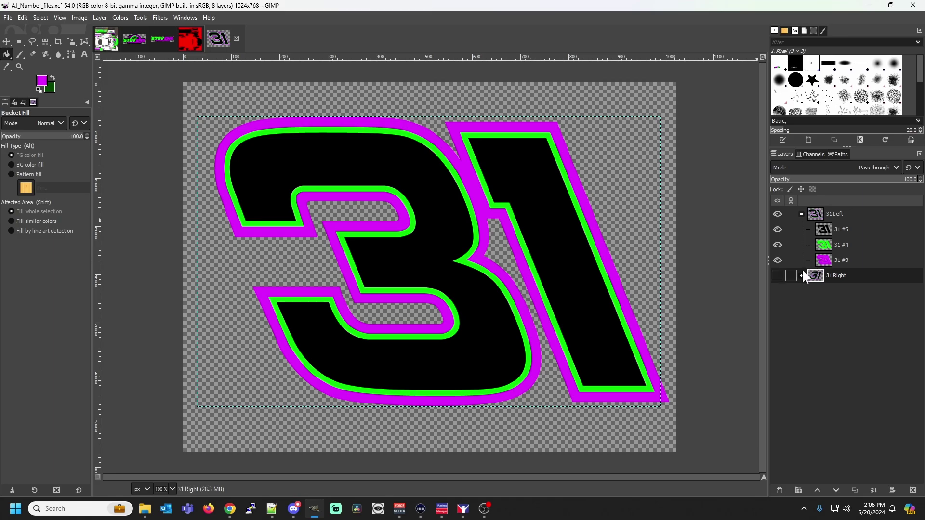
click(816, 215)
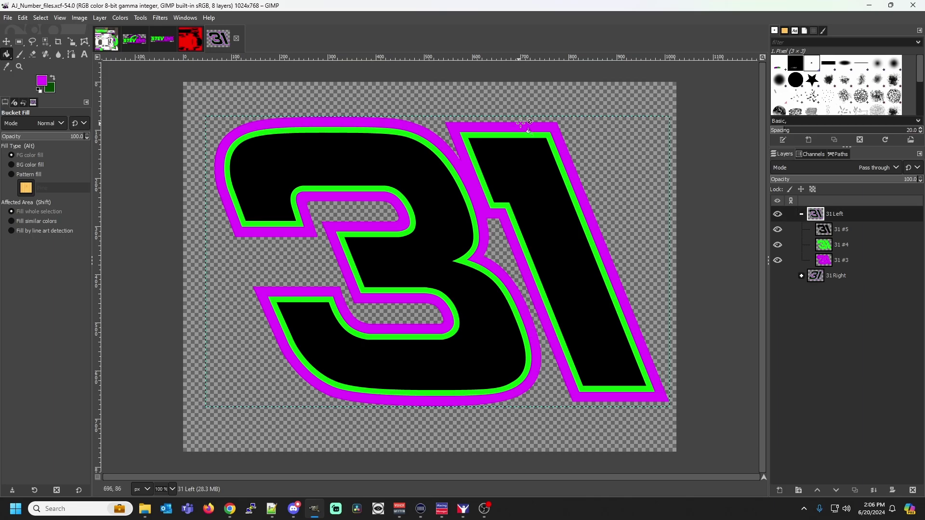
Copy the 31 Left group, paste it into the Impala texture and drag it to the centre.
key(ctrl+c)
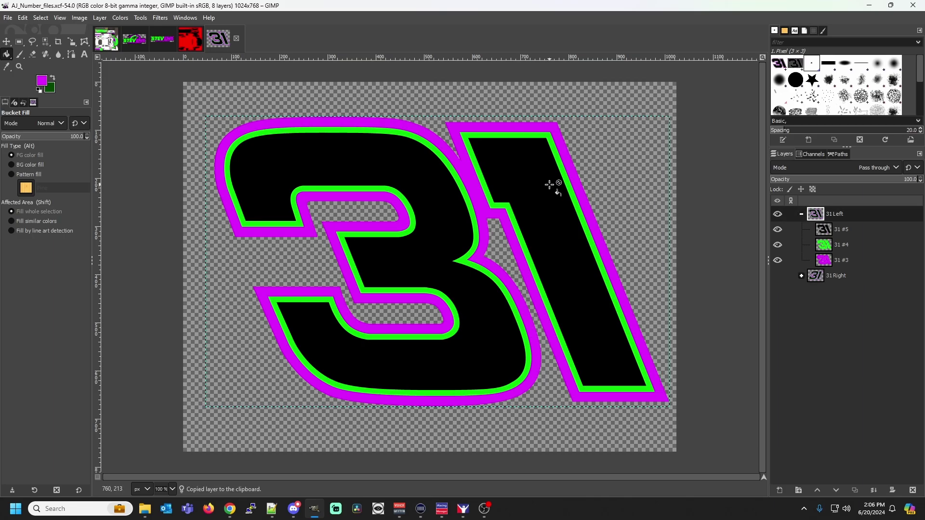
click(109, 47)
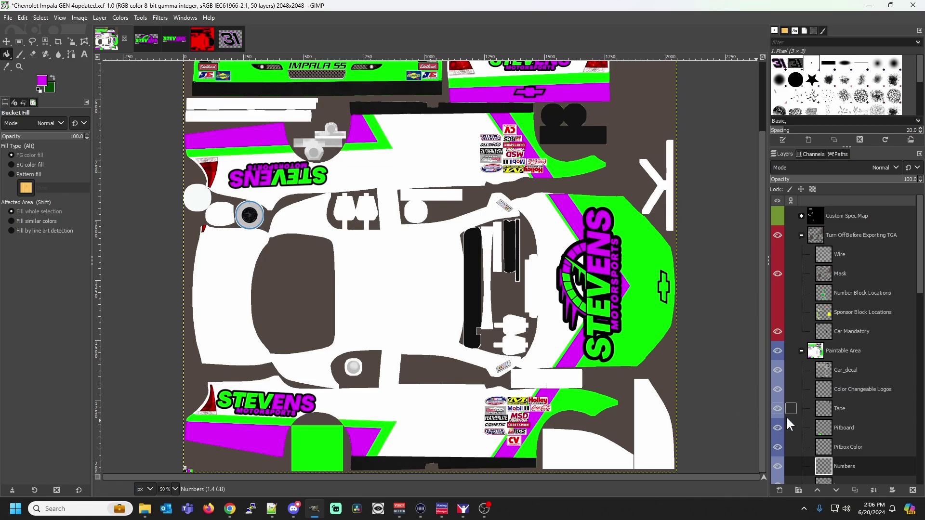
key(ctrl+v)
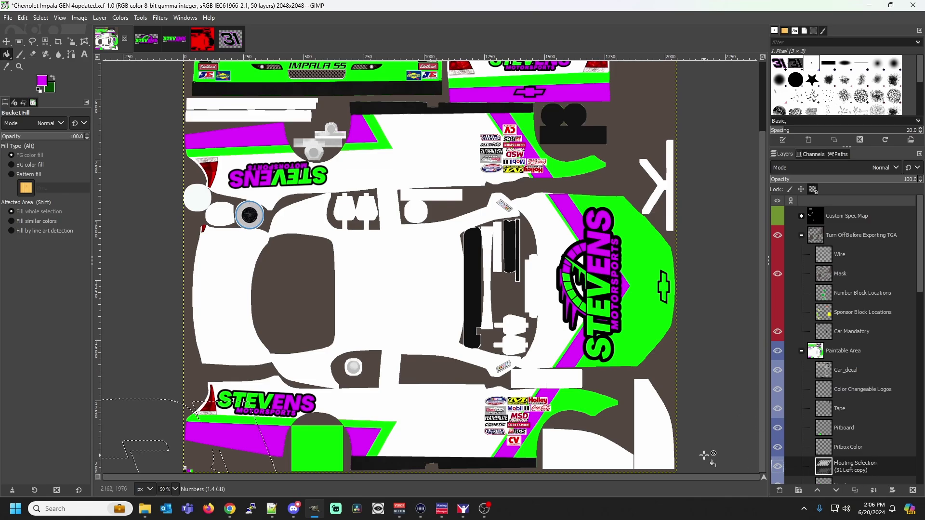
click(7, 41)
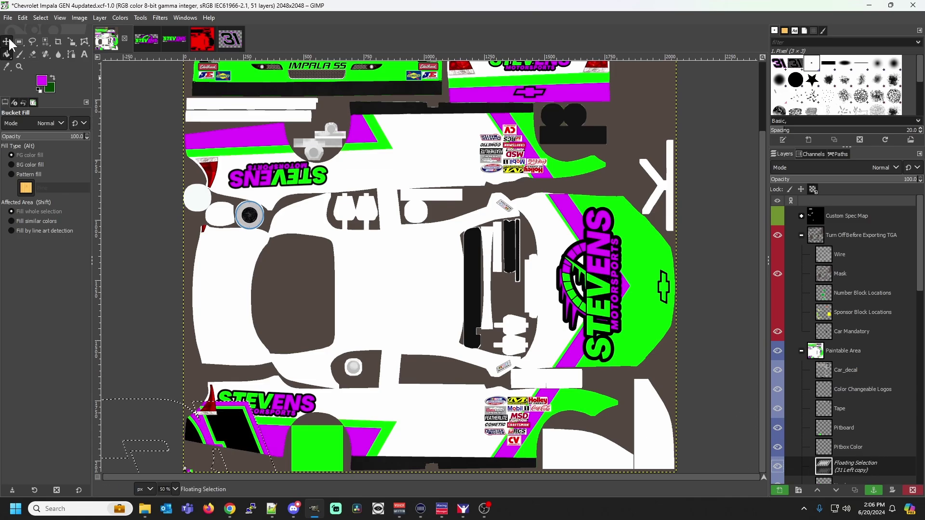
drag(234, 441, 494, 190)
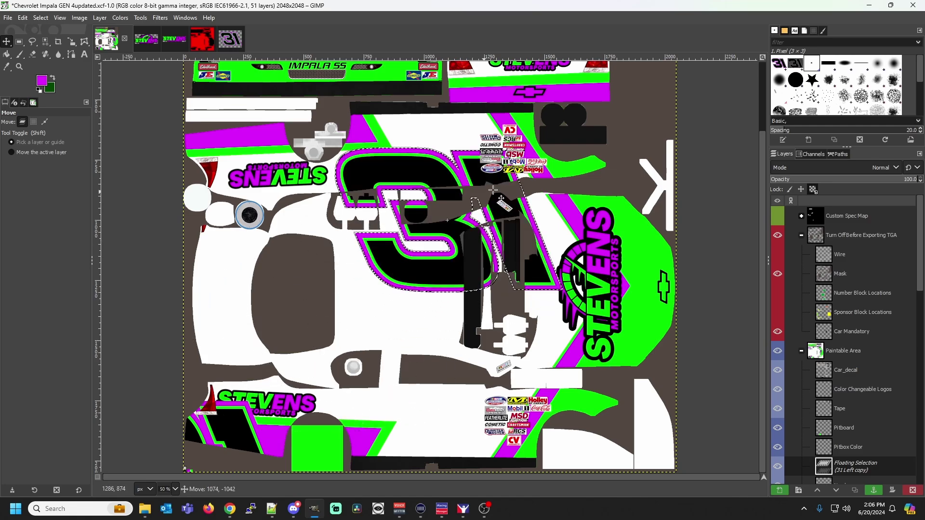
Rotate the pasted 31 by 180 degrees so it is upside down.
click(71, 41)
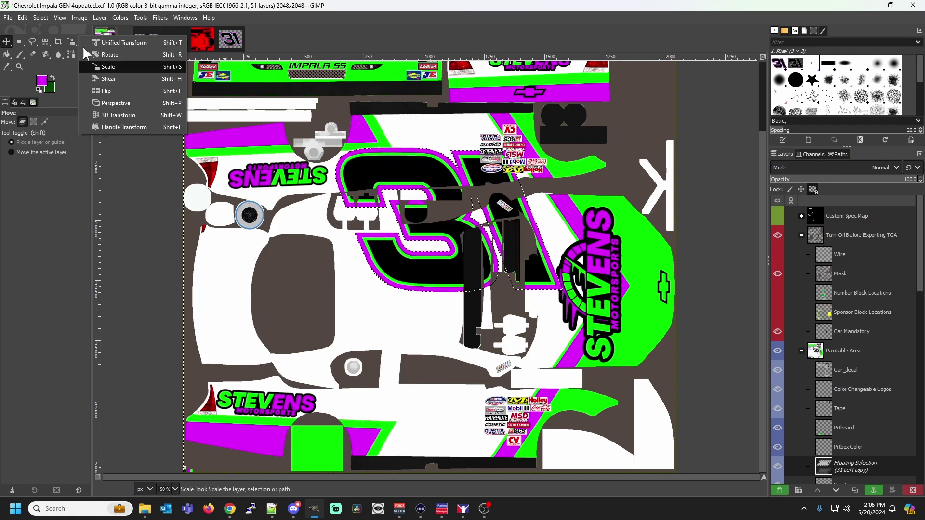
click(96, 52)
click(447, 200)
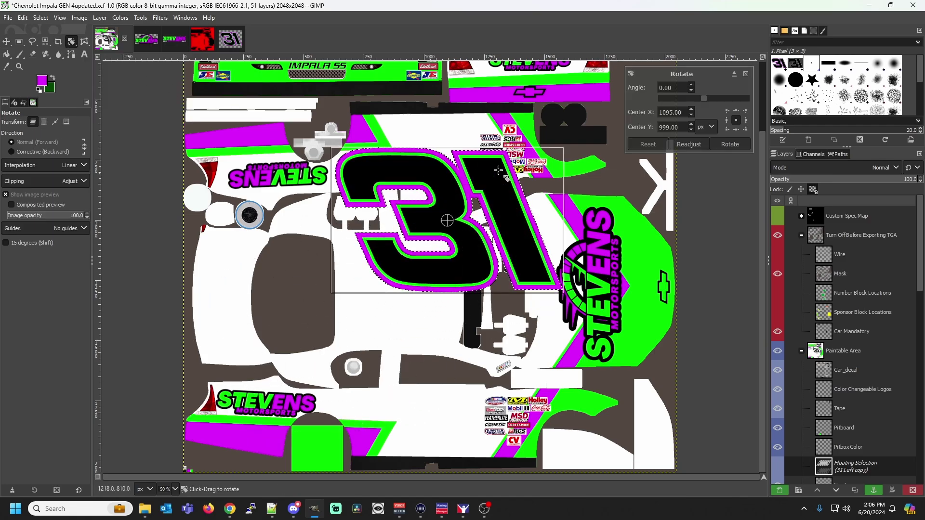
click(659, 87)
text(18)
key(Return)
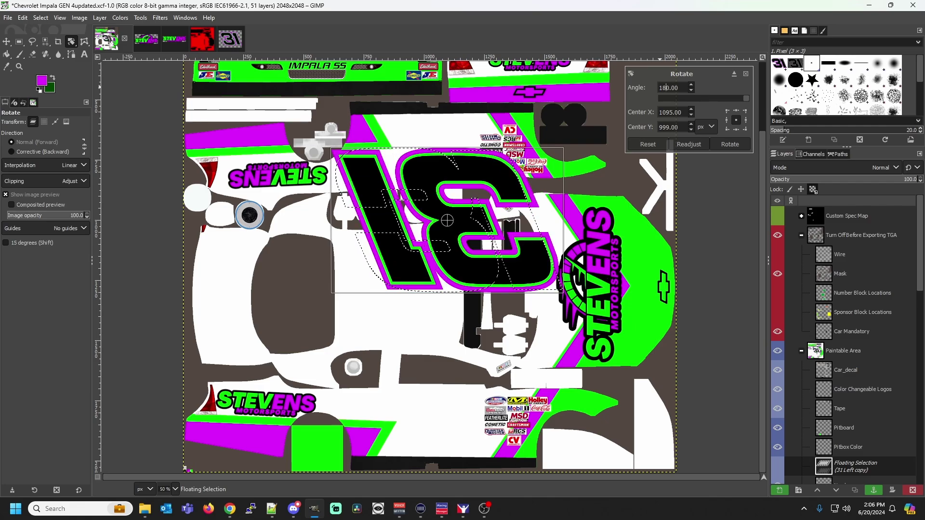
click(724, 141)
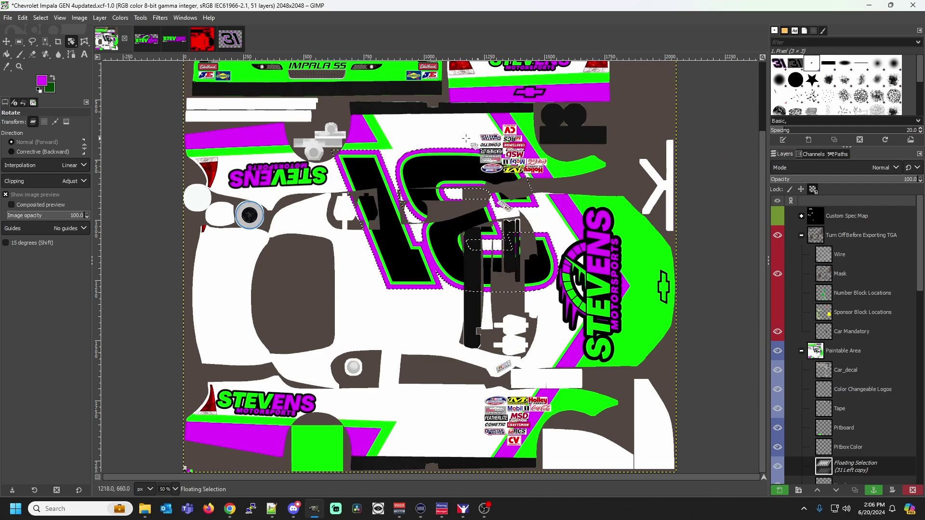
Move the upside-down 31 and scale it to 489×306 pixels over the roof area.
click(6, 42)
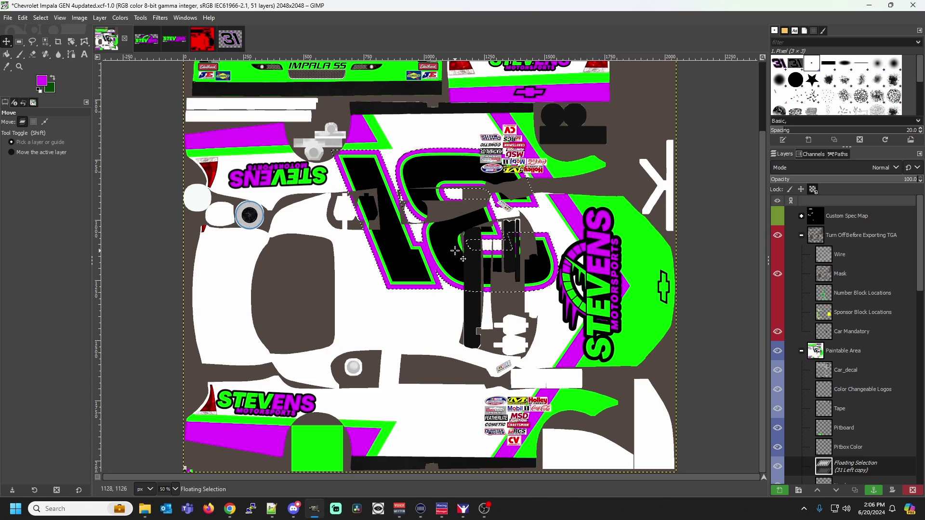
drag(452, 256, 422, 324)
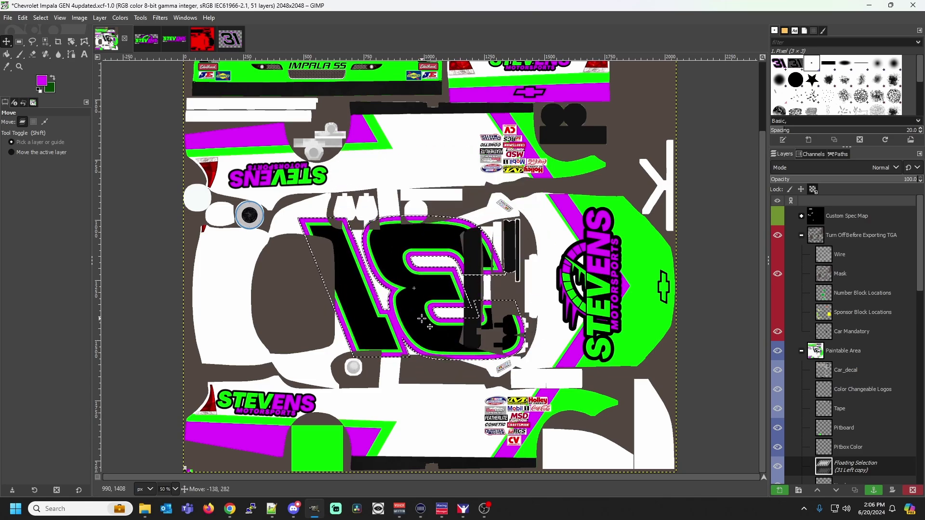
drag(71, 39, 98, 60)
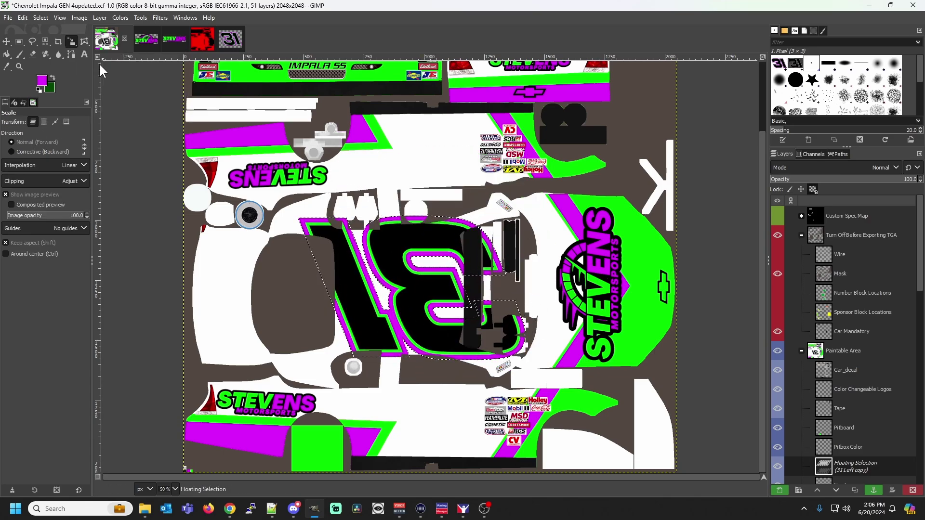
drag(413, 297, 408, 333)
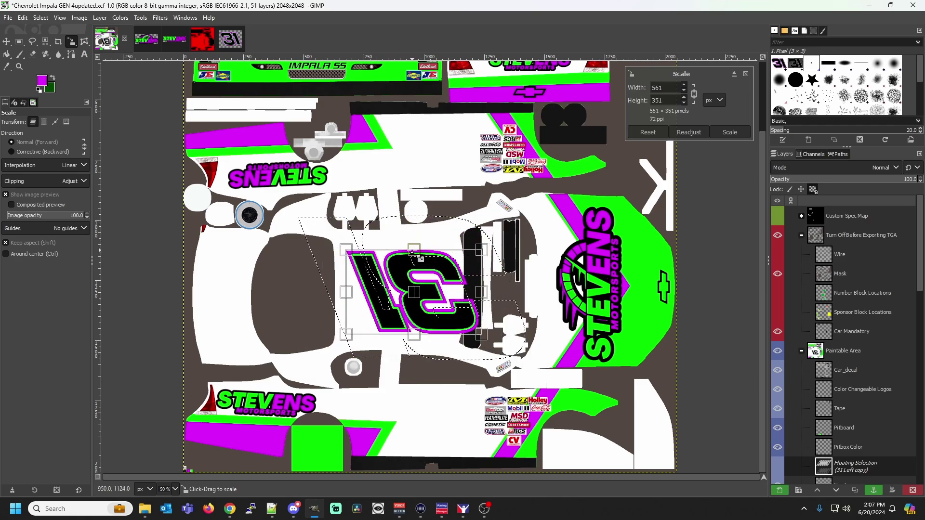
drag(417, 300, 419, 298)
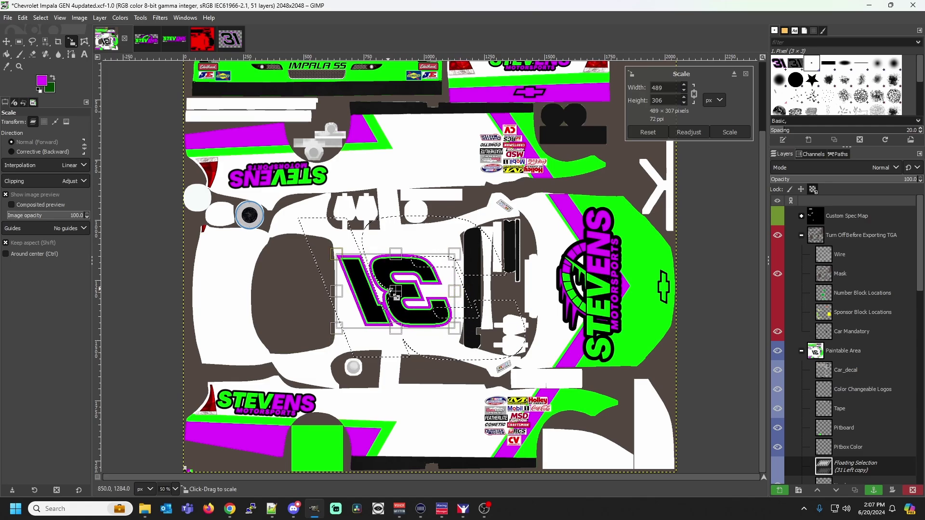
drag(395, 291, 405, 291)
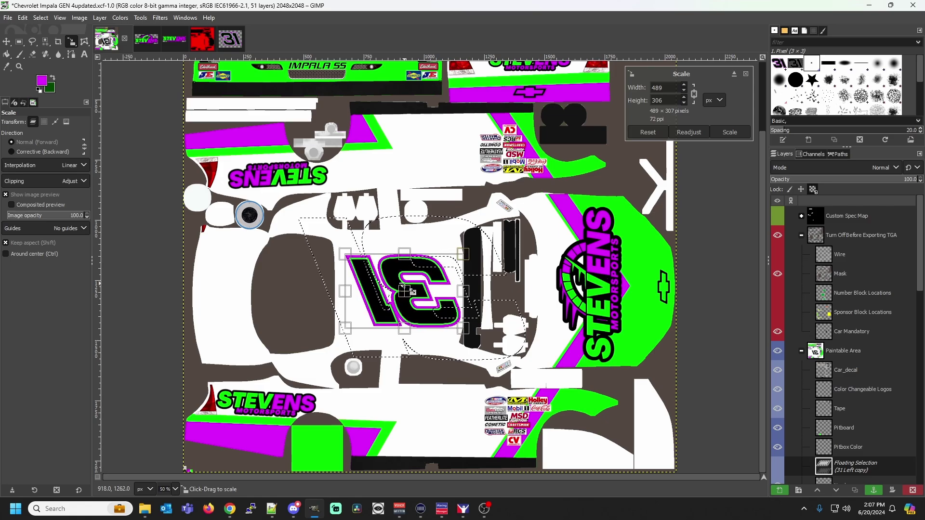
click(729, 131)
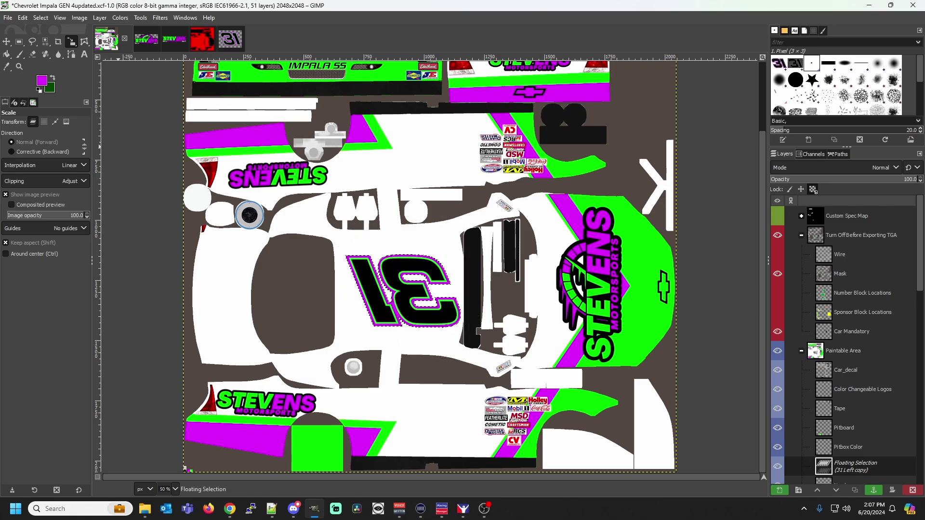
click(7, 17)
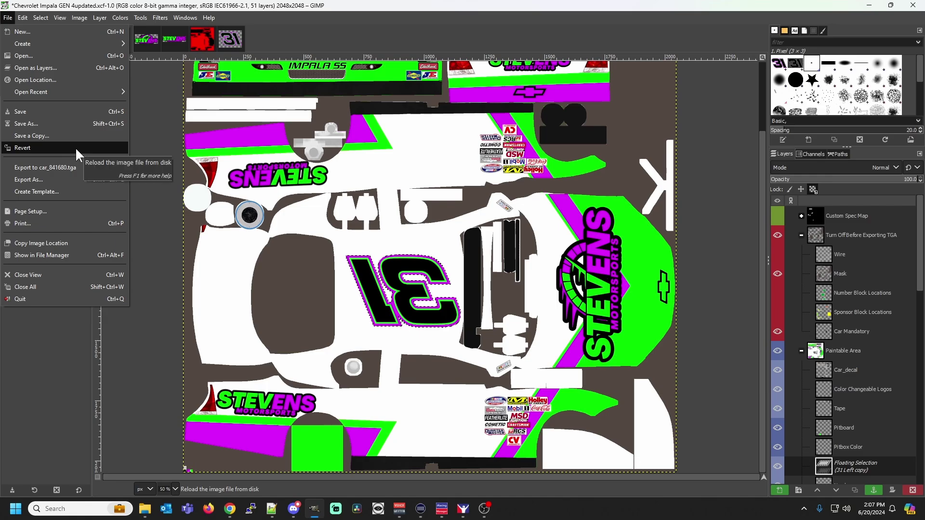
Export the texture over car_841680.tga, accepting the TGA export options.
mouse_move(49, 40)
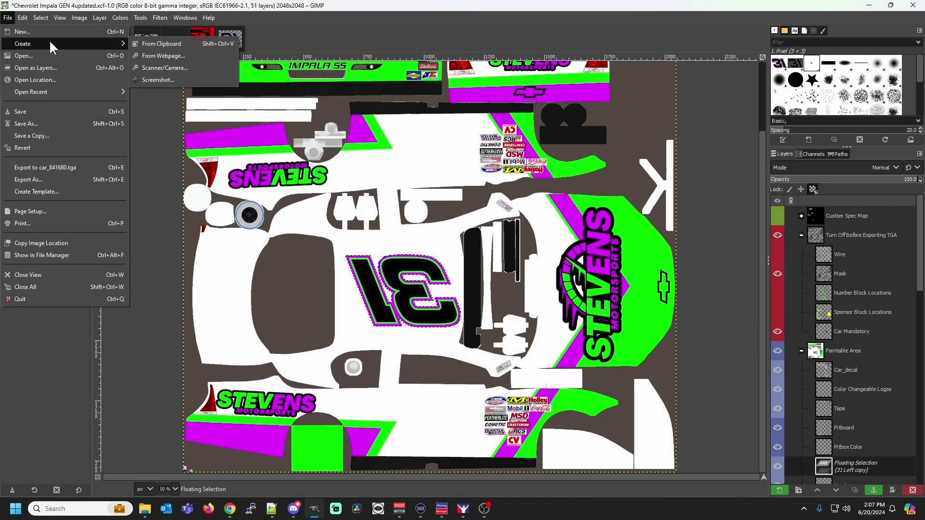
click(56, 178)
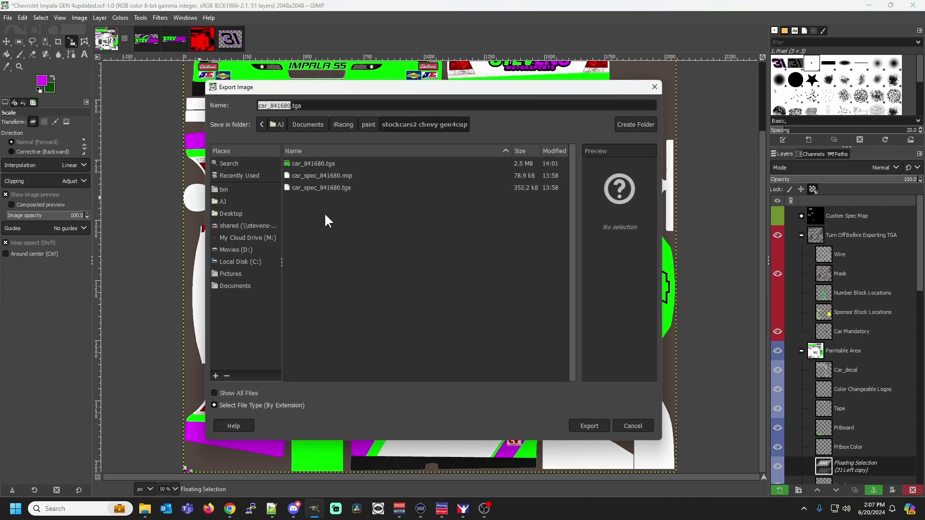
click(271, 106)
click(588, 426)
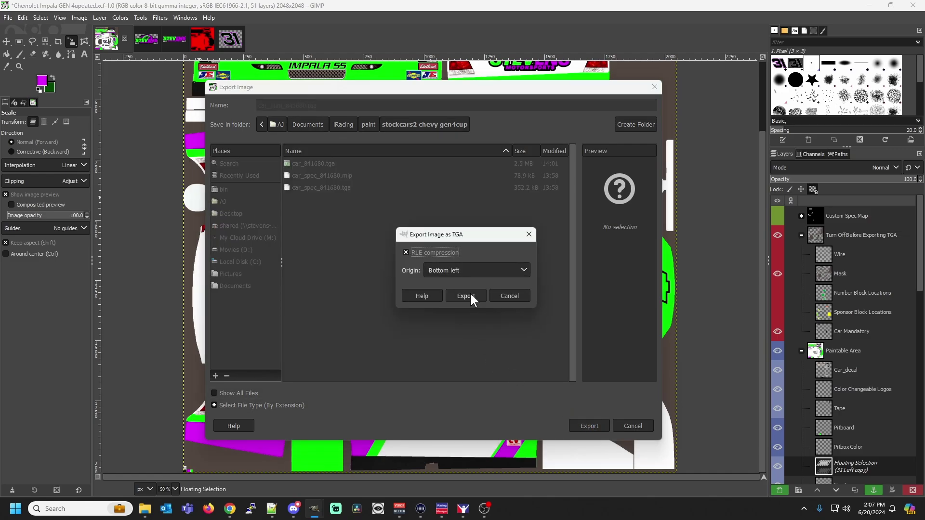
click(469, 293)
Orbit the car in iRacing's Paint Shop to inspect the 31 on the roof, then return to GIMP.
click(463, 508)
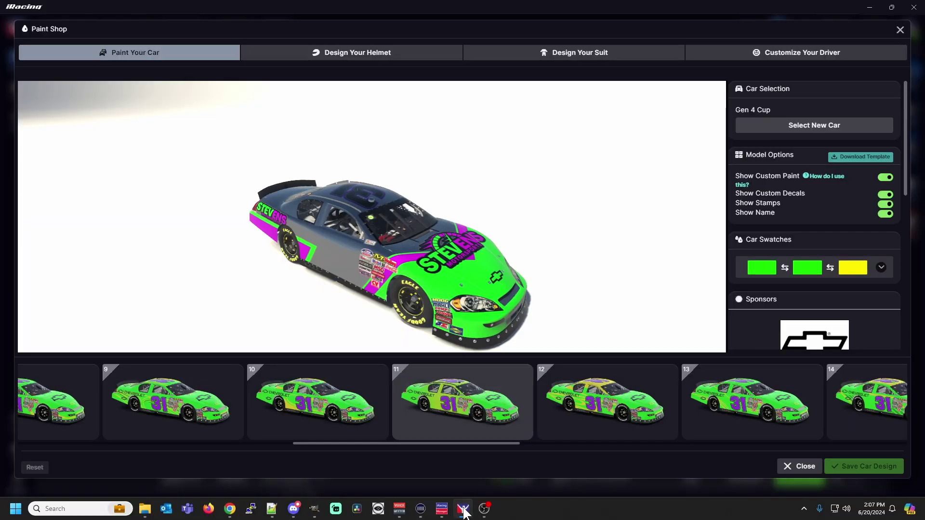
mouse_move(477, 316)
mouse_down()
mouse_move(319, 331)
mouse_move(327, 348)
mouse_up()
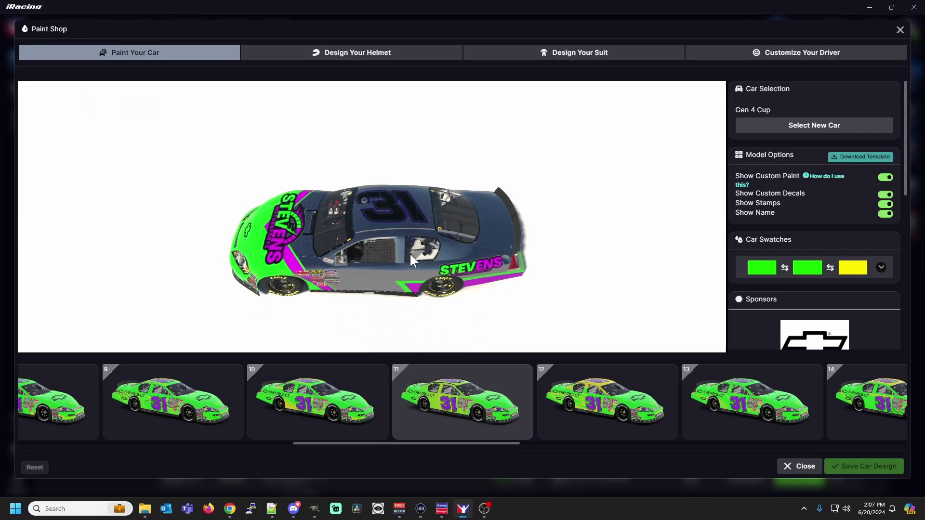
mouse_move(410, 252)
mouse_down()
mouse_move(359, 239)
mouse_move(401, 232)
mouse_move(396, 244)
mouse_up()
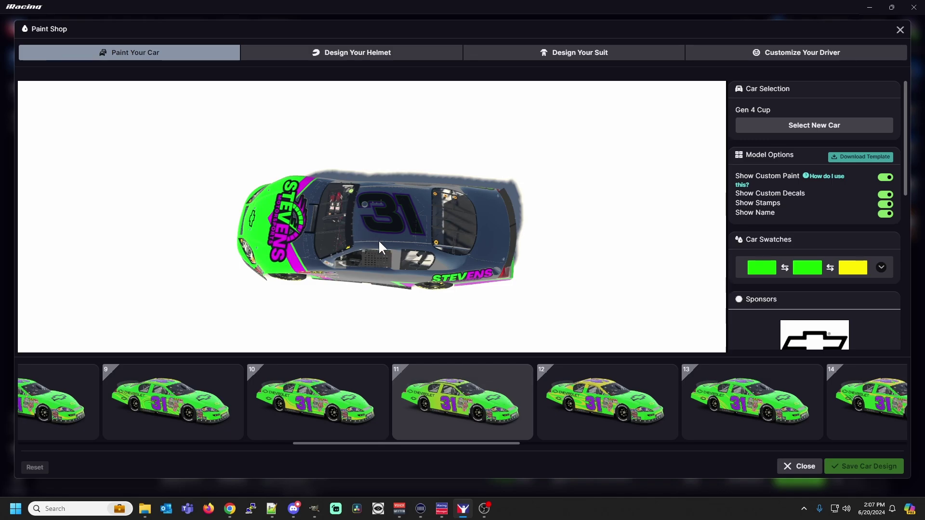
click(315, 512)
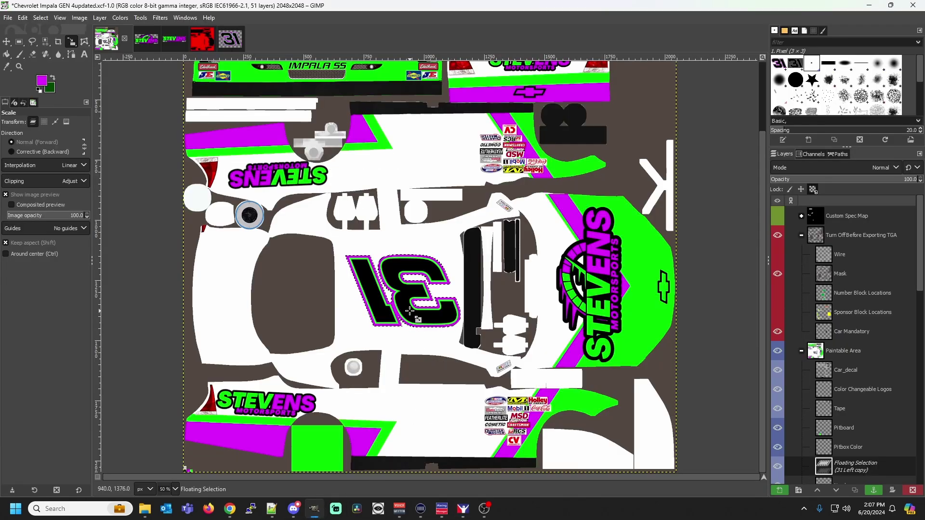
Re-export the paint to car_num_841680.tga.
click(6, 42)
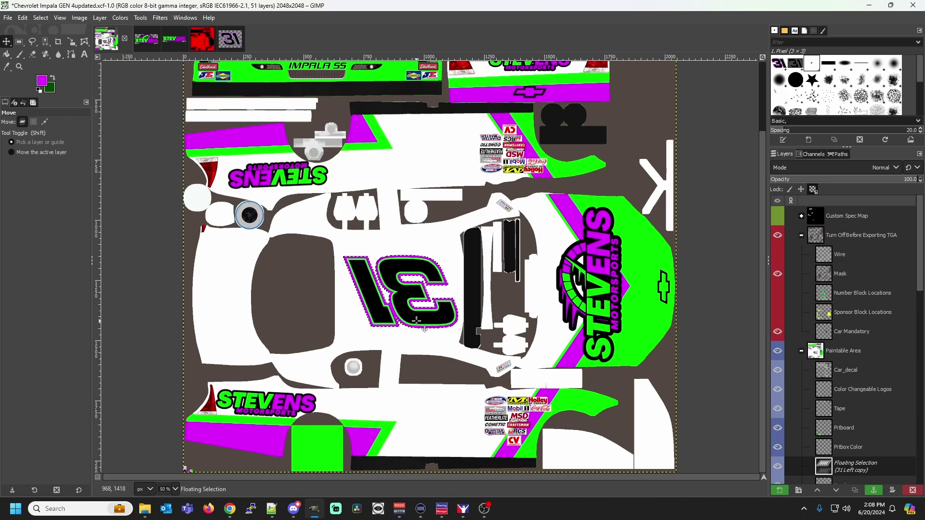
click(9, 18)
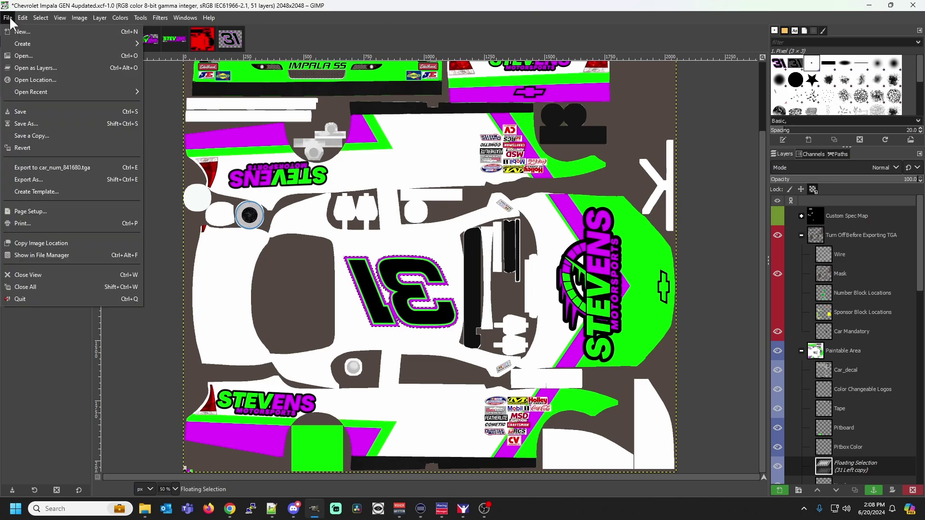
click(37, 166)
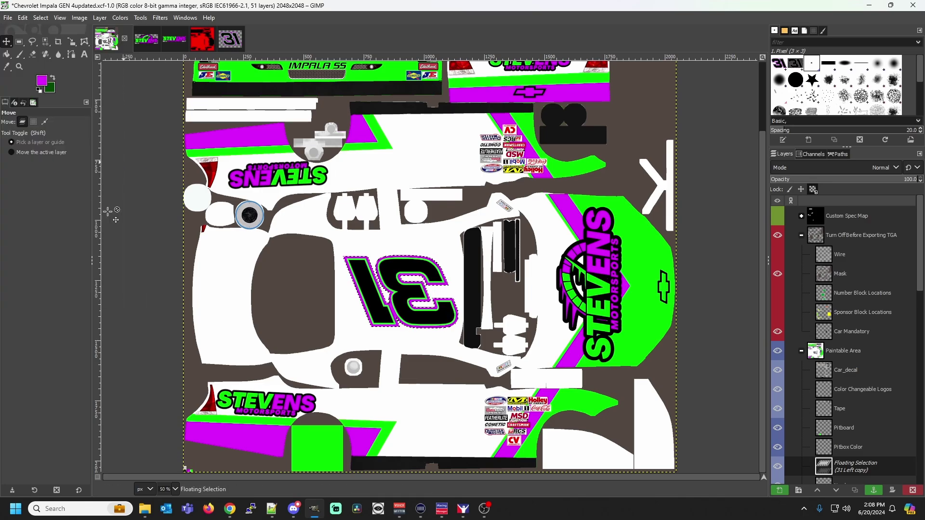
Rotate the iRacing car preview to check the number, then return to GIMP.
click(463, 508)
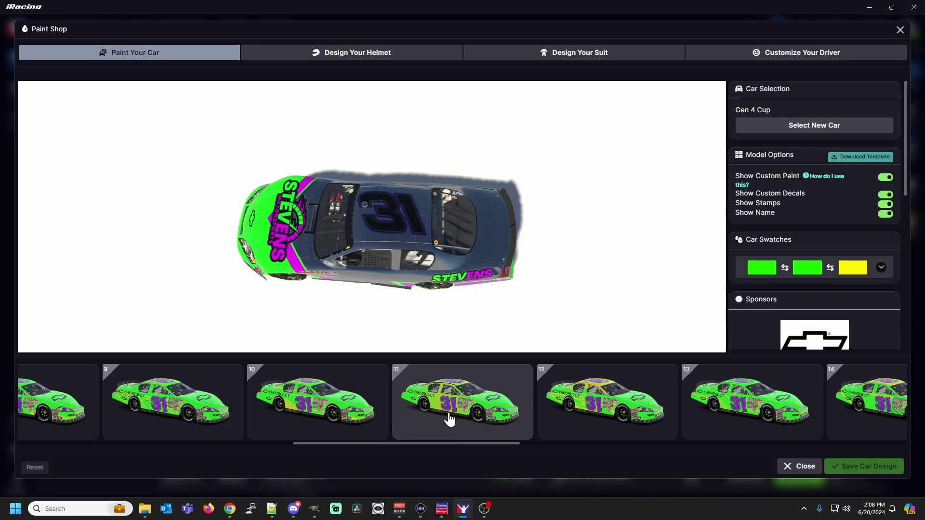
mouse_move(394, 268)
mouse_down()
mouse_move(416, 283)
mouse_move(389, 250)
mouse_move(400, 227)
mouse_move(390, 314)
mouse_up()
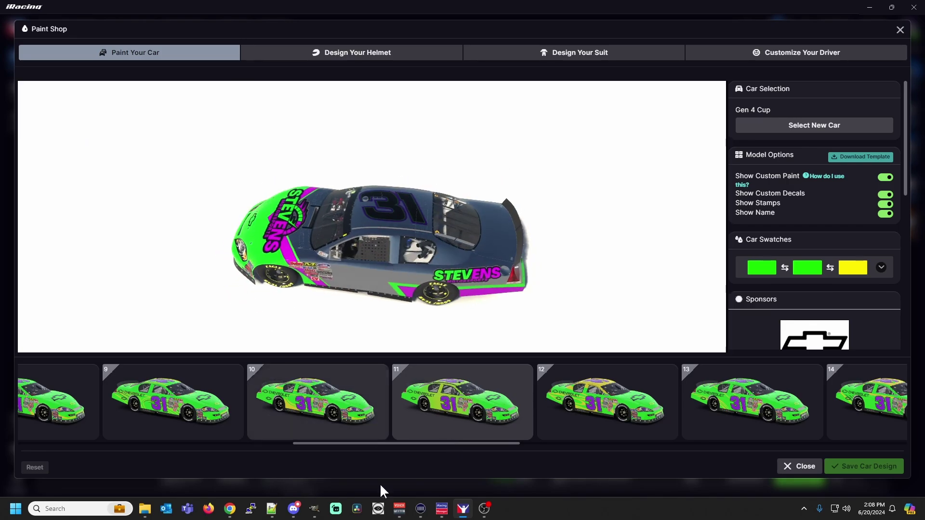
click(313, 510)
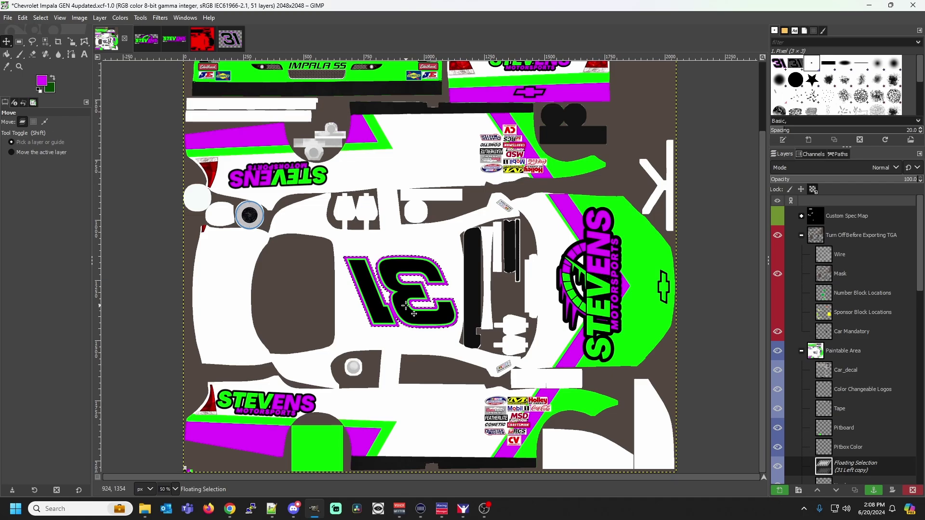
Place a copy of the 31 in the top sponsor area, scale it to 387×243, and re-export.
key(ctrl+c)
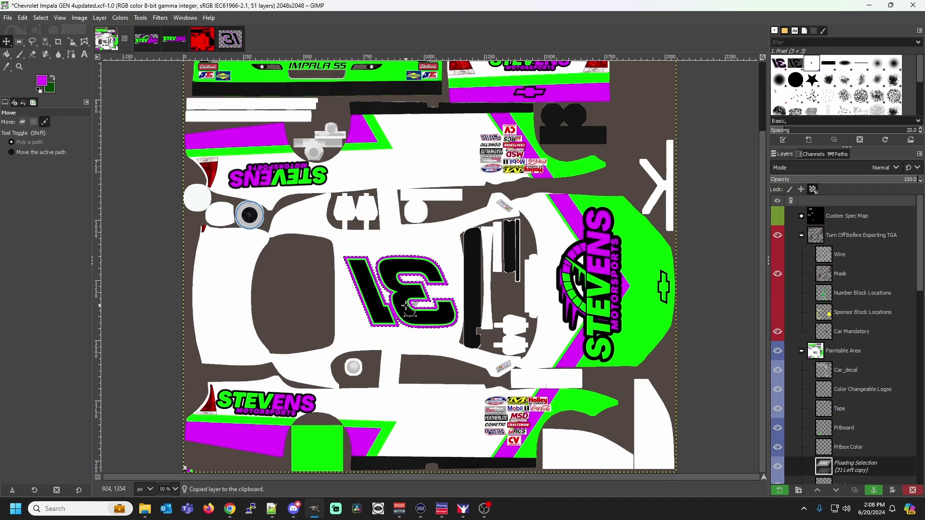
drag(411, 319, 453, 178)
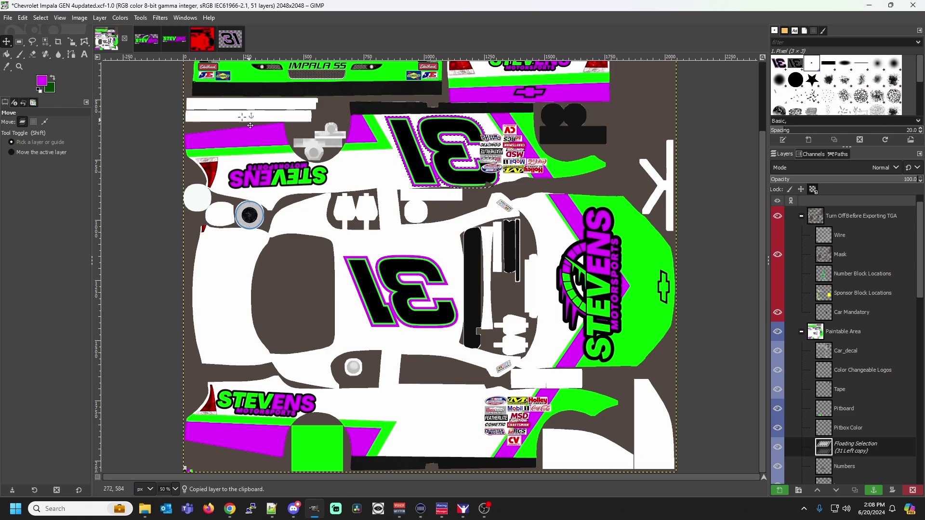
right_click(71, 42)
click(108, 67)
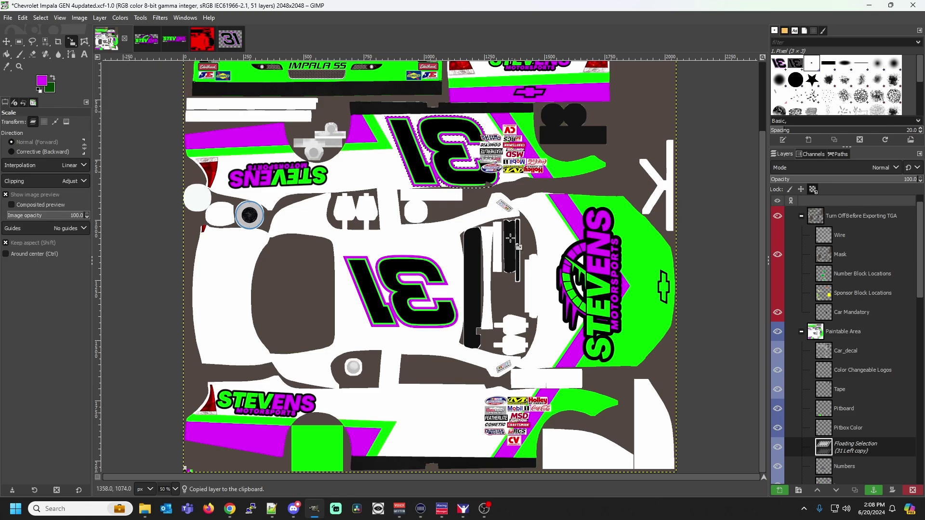
click(445, 177)
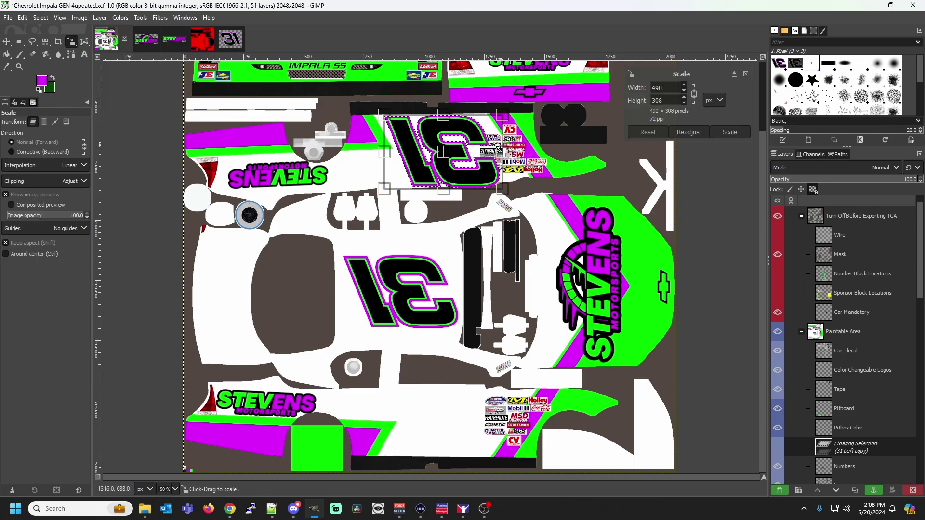
drag(499, 148, 480, 144)
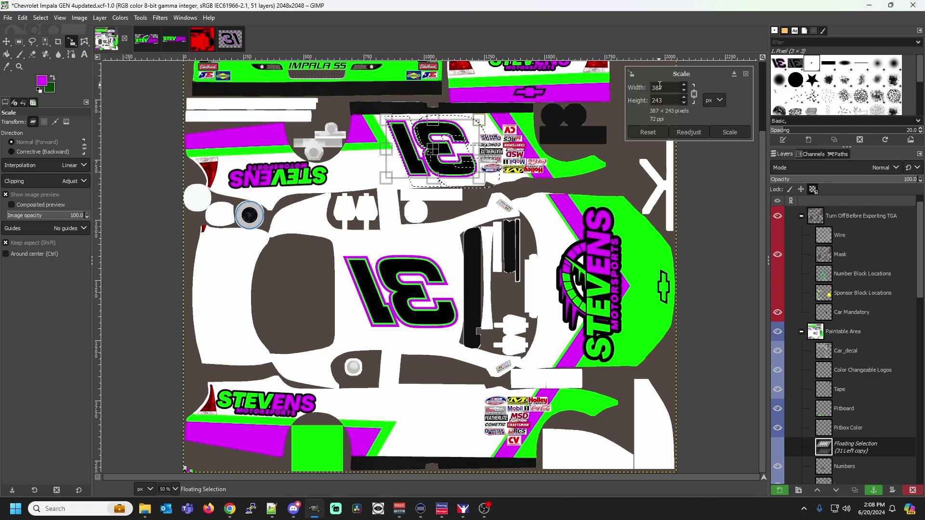
double_click(665, 87)
click(726, 129)
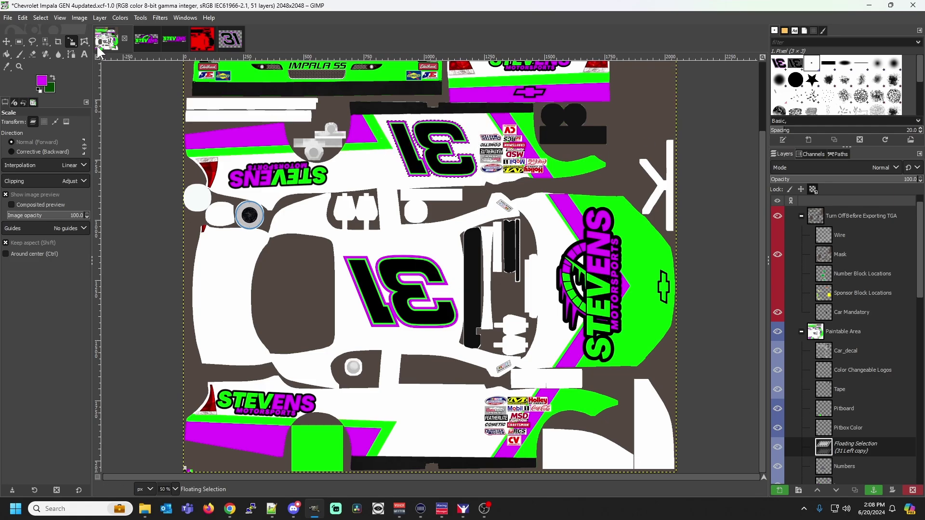
click(5, 17)
click(53, 164)
Rotate and zoom iRacing's car preview to a side view of the 31, then return to GIMP.
click(463, 509)
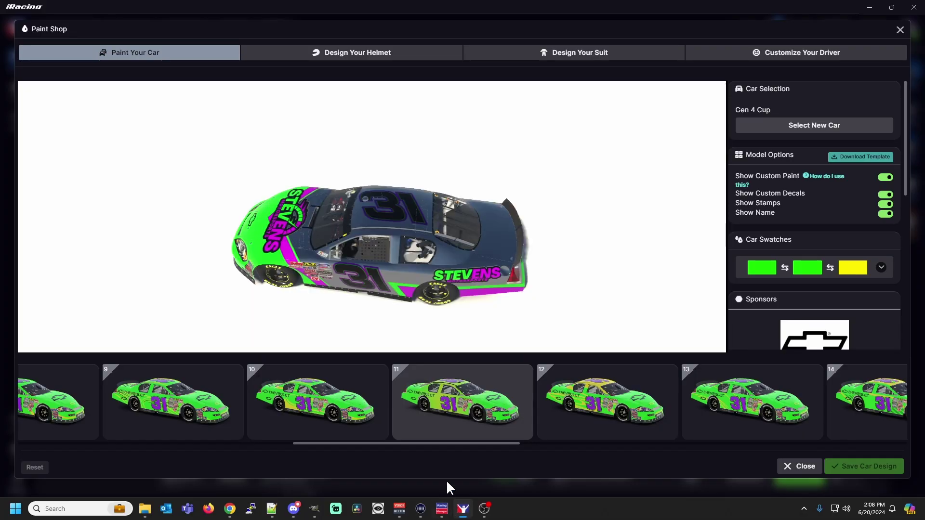
drag(406, 291, 428, 212)
scroll(404, 243, up, 5)
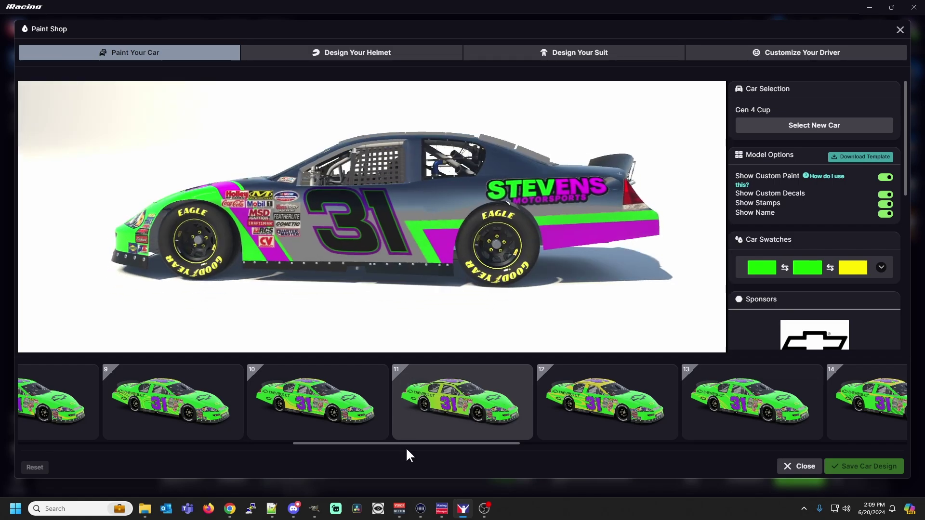
click(316, 510)
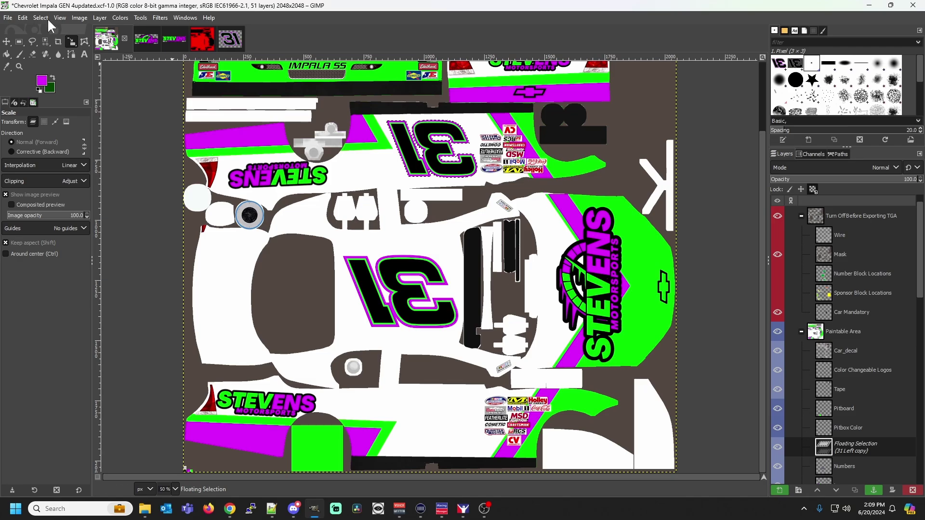
Re-export the number TGA and check it in the iRacing paint preview.
key(m)
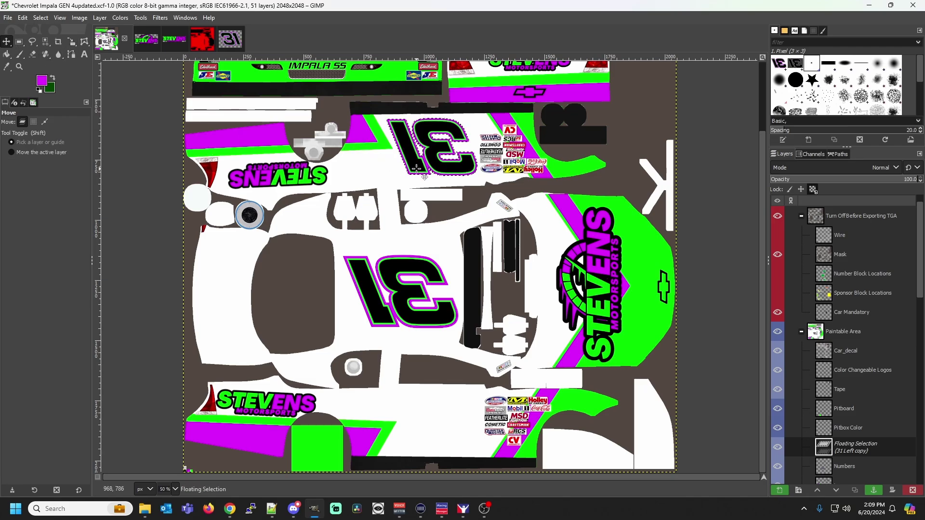
click(7, 17)
click(62, 166)
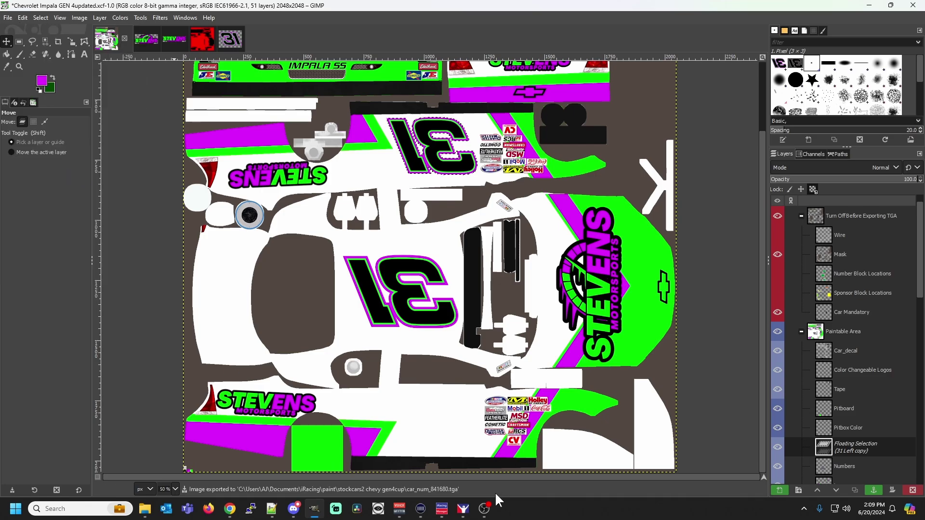
click(463, 509)
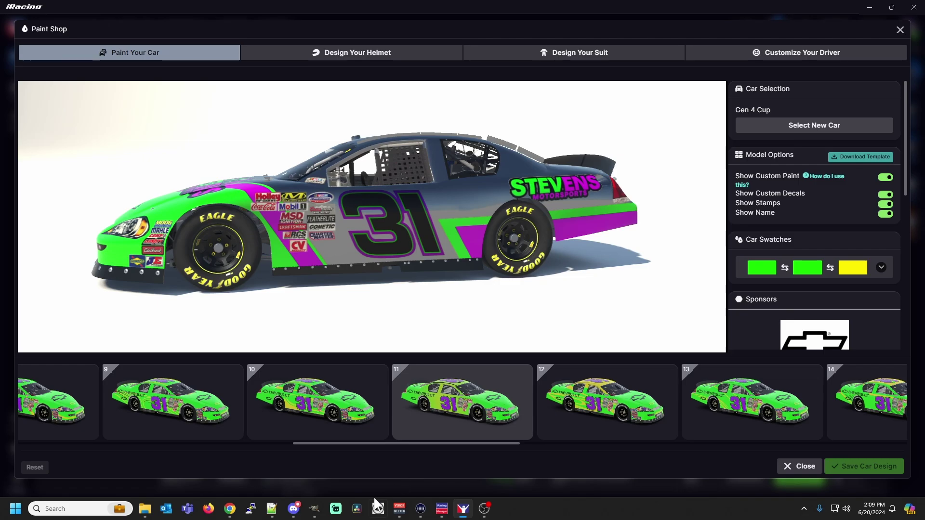
click(314, 509)
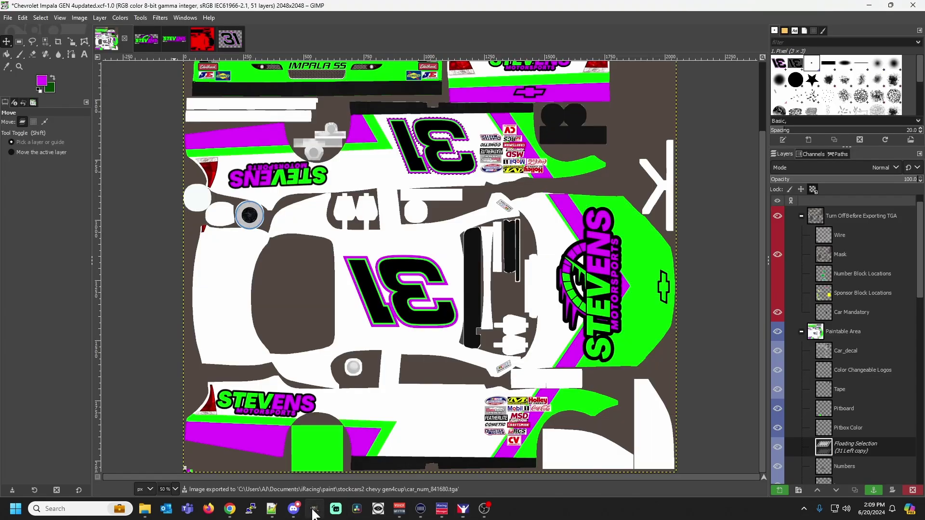
Scale the top 31 down to about 366×231 and show the Number Block Locations guides.
click(71, 41)
click(420, 142)
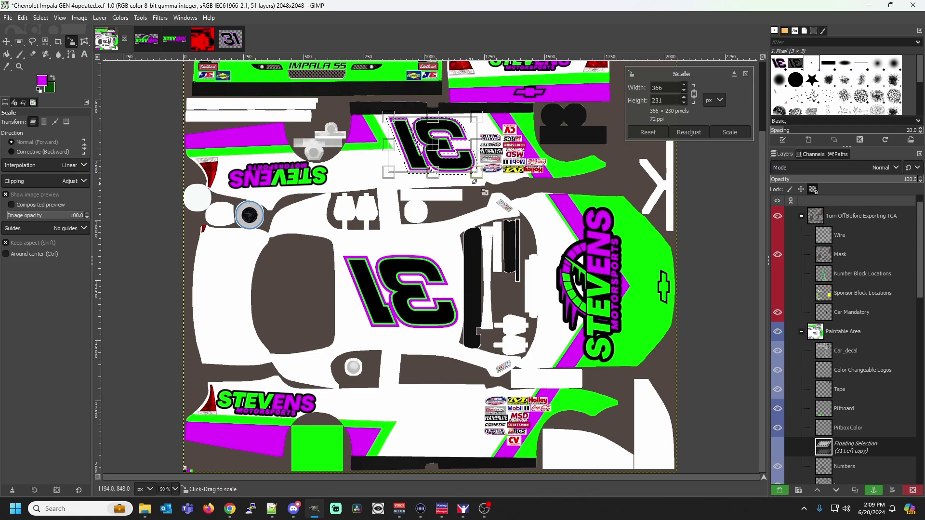
click(722, 129)
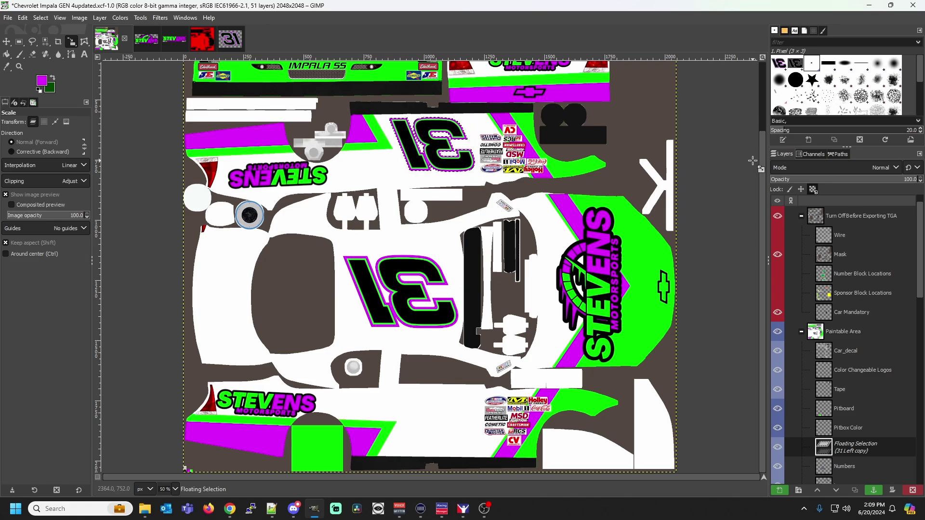
click(778, 273)
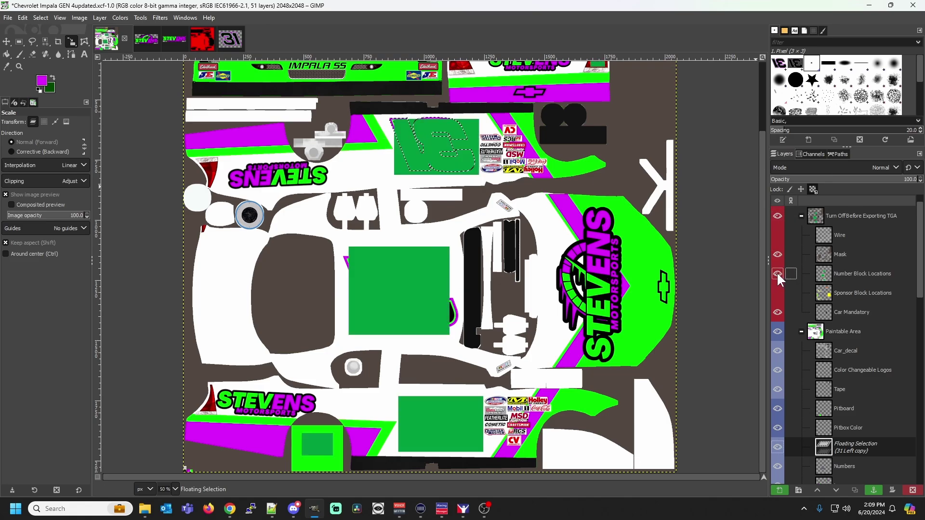
Hide the number block guides, re-export car_num_841680.tga, and bring up the iRacing preview.
click(777, 273)
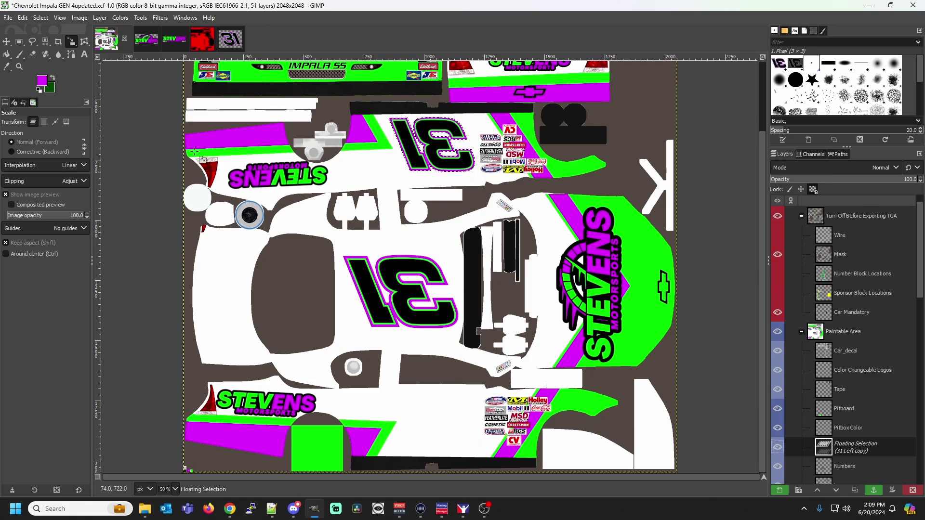
click(10, 18)
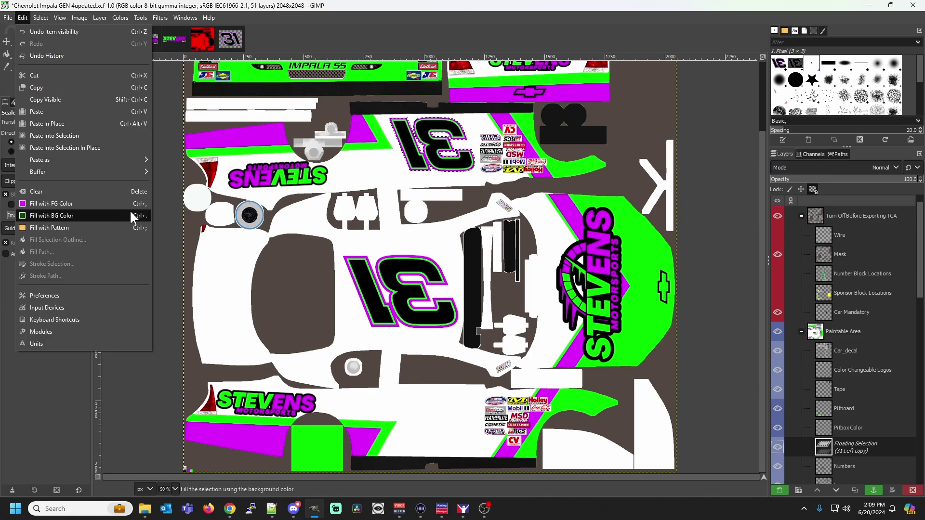
click(10, 21)
click(10, 22)
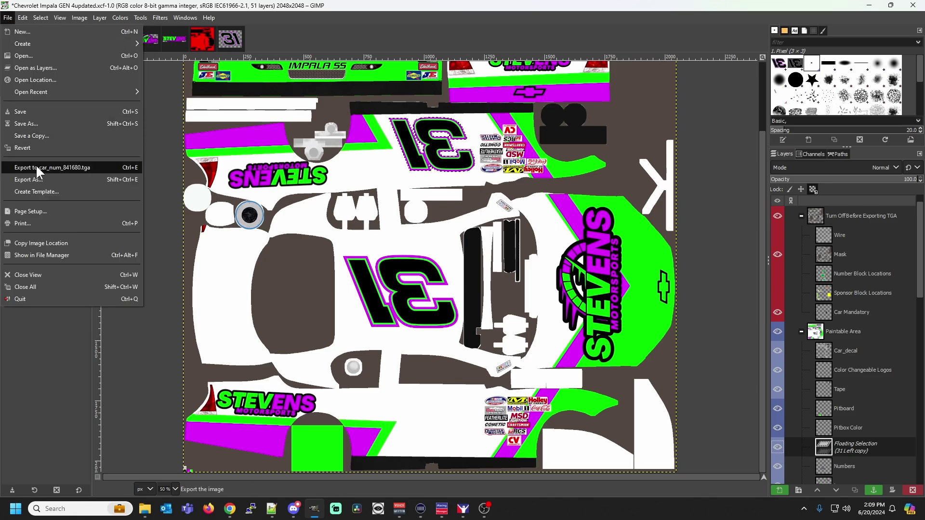
click(33, 139)
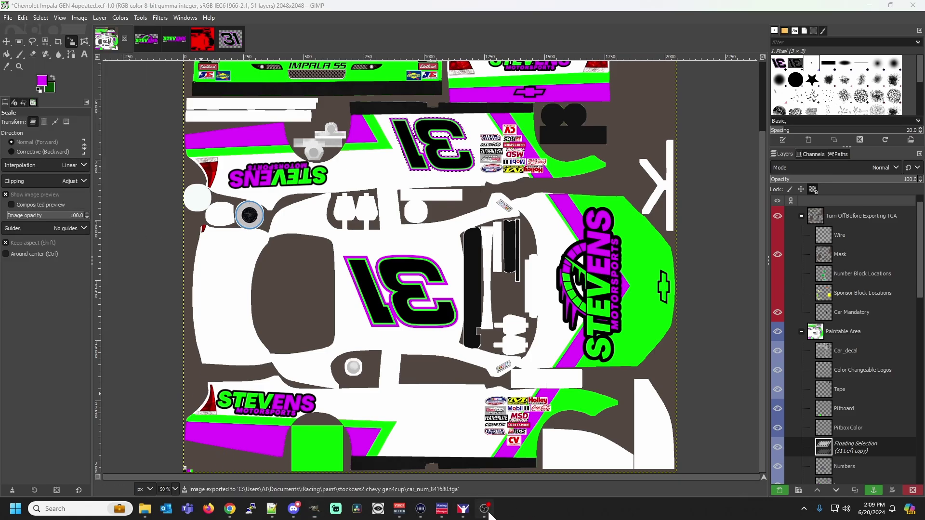
click(464, 511)
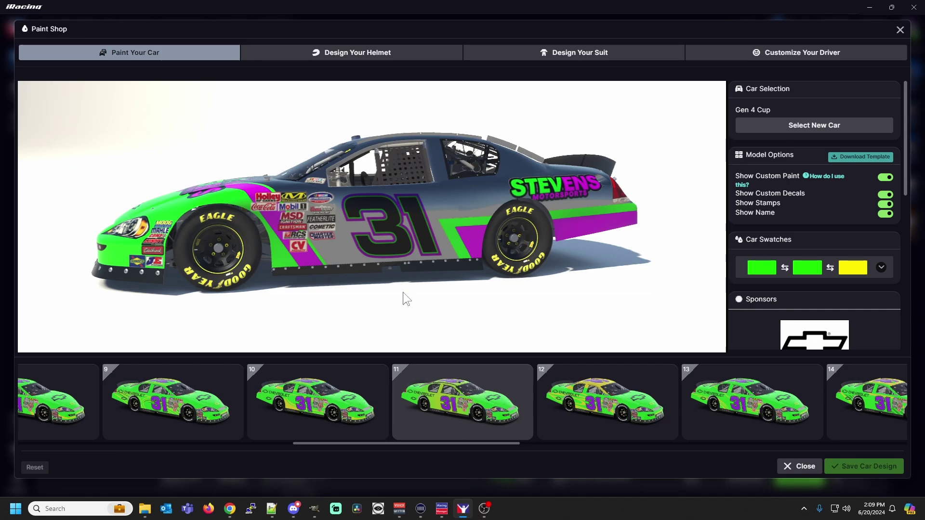
Rotate the Paint Shop car to check the smaller 31 on its side, then go back to GIMP.
mouse_move(403, 292)
mouse_down()
mouse_move(285, 219)
mouse_move(363, 186)
mouse_move(342, 179)
mouse_up()
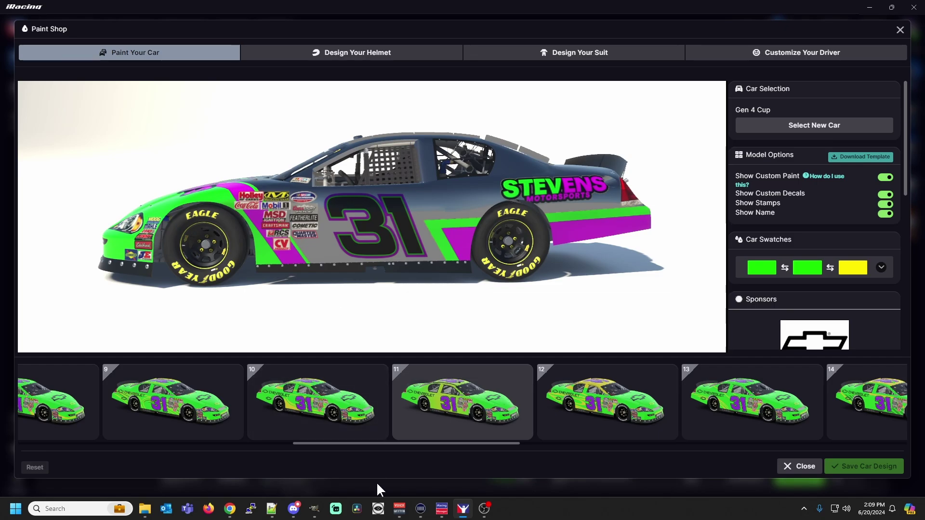
click(314, 515)
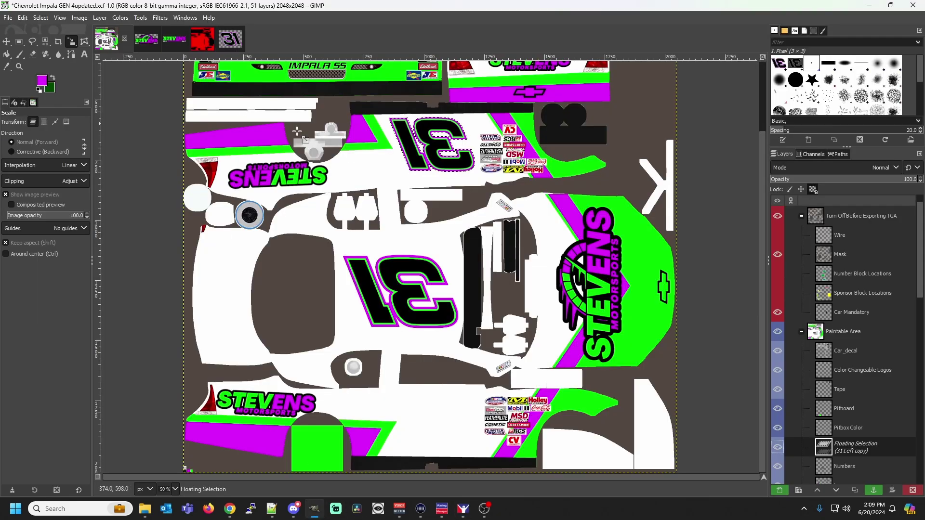
Apply the resize to the floating 31, then show 31 Right instead of 31 Left in the number artwork.
click(446, 165)
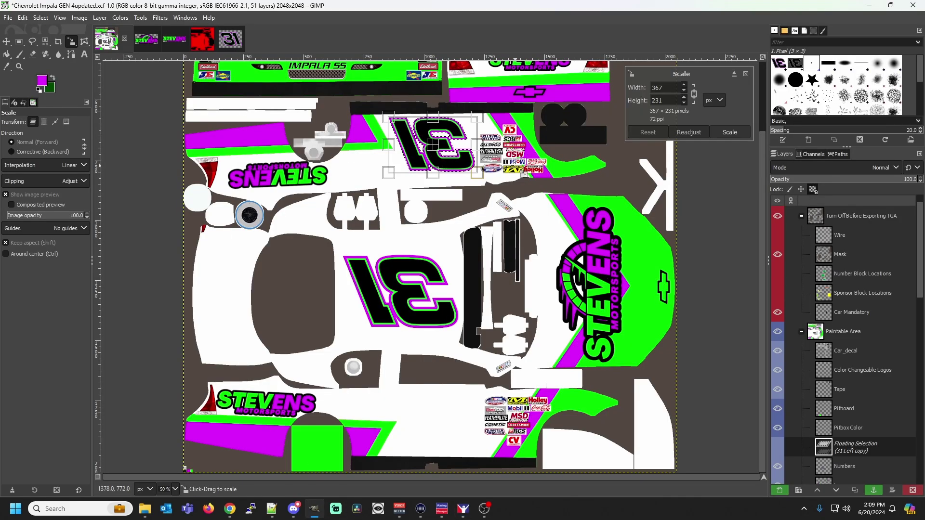
click(721, 135)
click(234, 38)
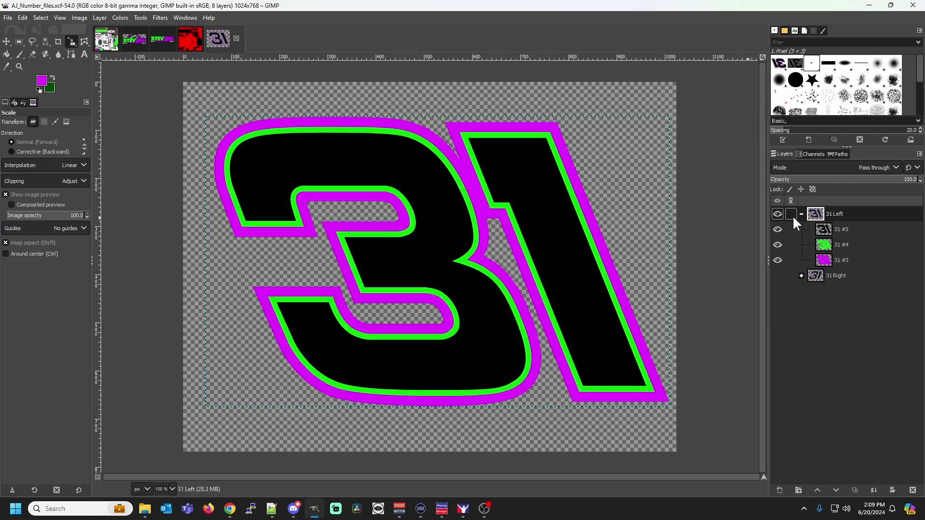
click(777, 214)
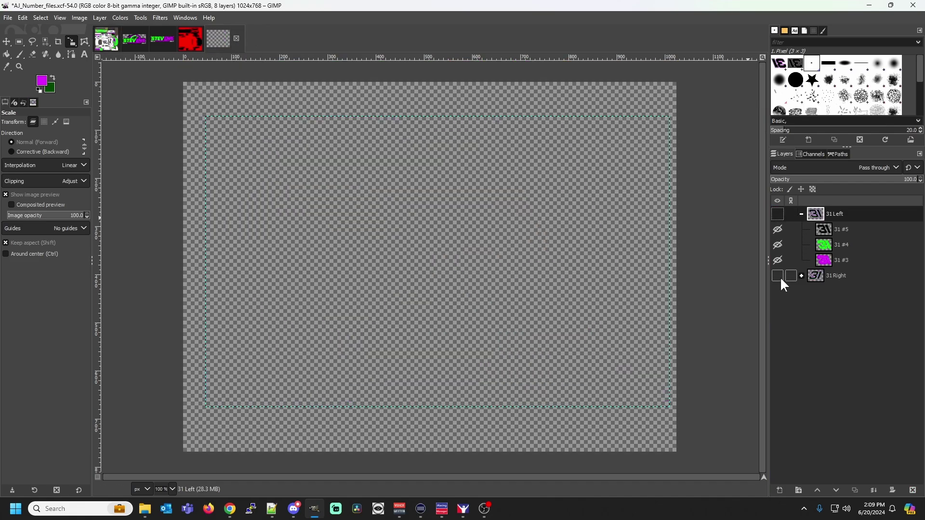
click(777, 275)
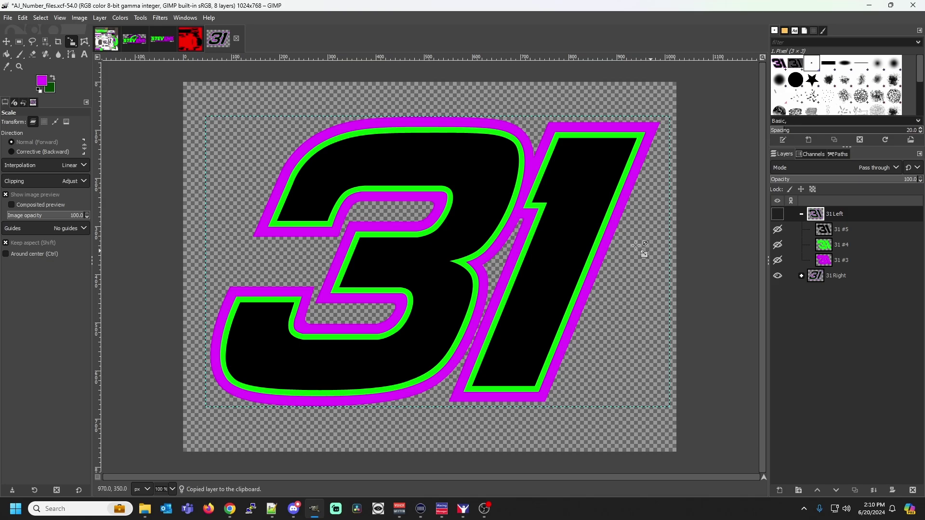
Paste the number into the livery, scale it to 367 px wide, and move it beside the lower sponsor decals.
click(106, 38)
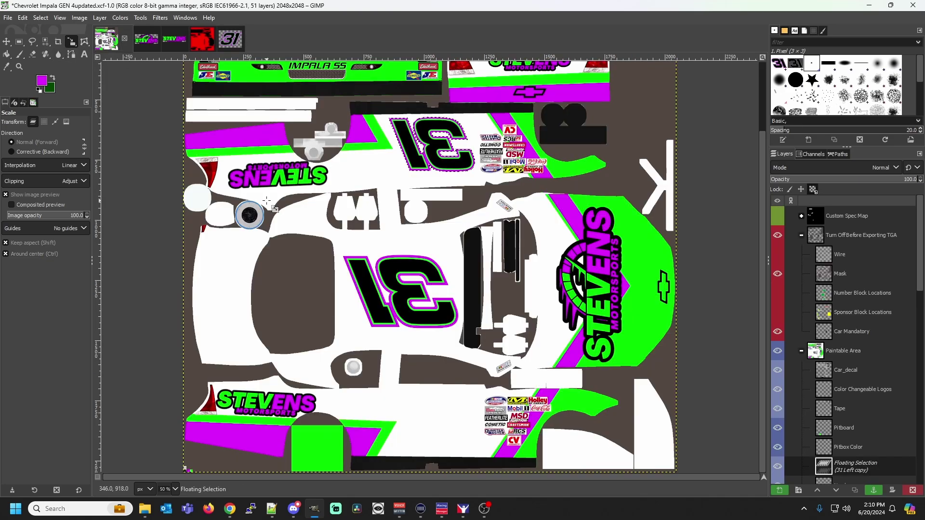
key(ctrl+v)
click(430, 137)
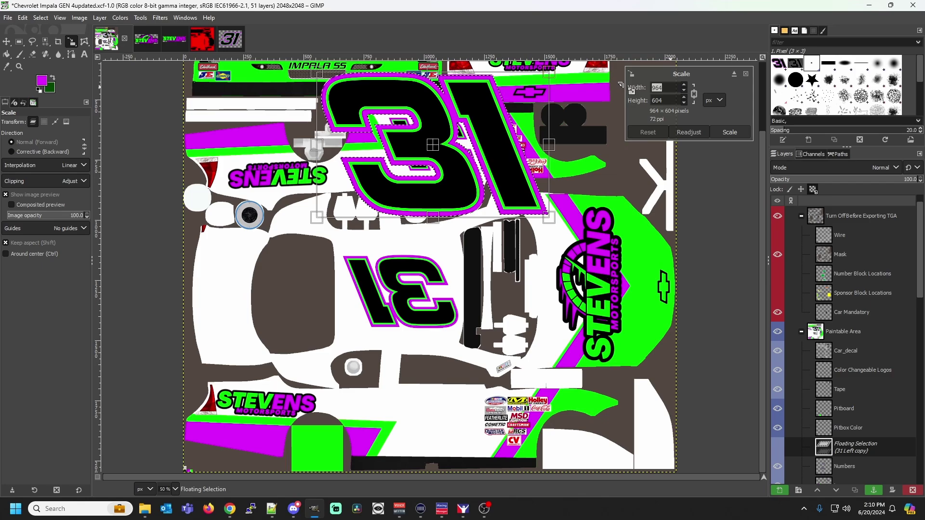
text(367)
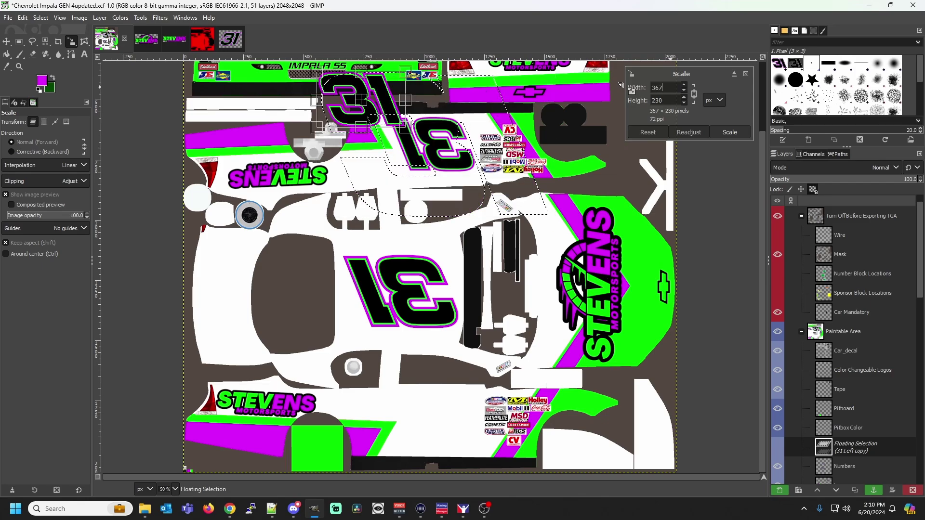
click(744, 133)
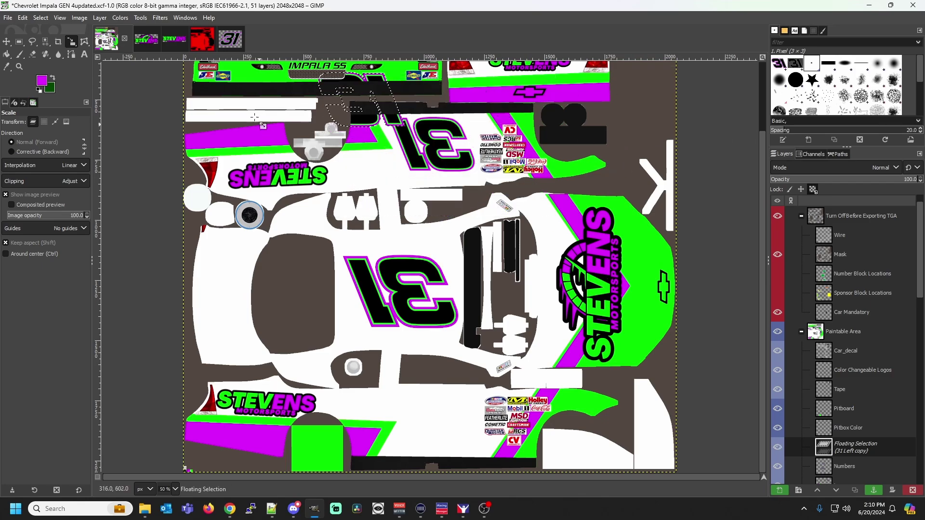
click(6, 42)
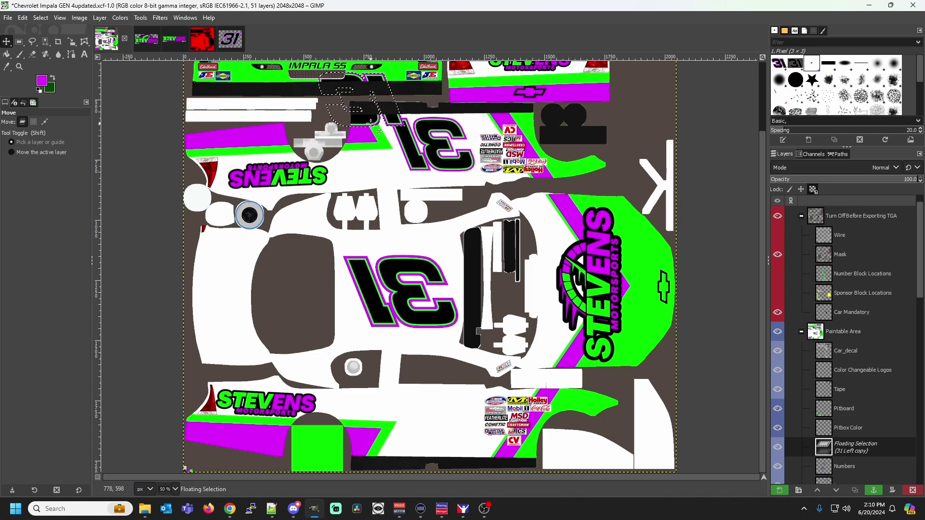
drag(369, 120, 460, 443)
Make 31 Right the active layer in the number artwork, then return to the livery.
click(231, 40)
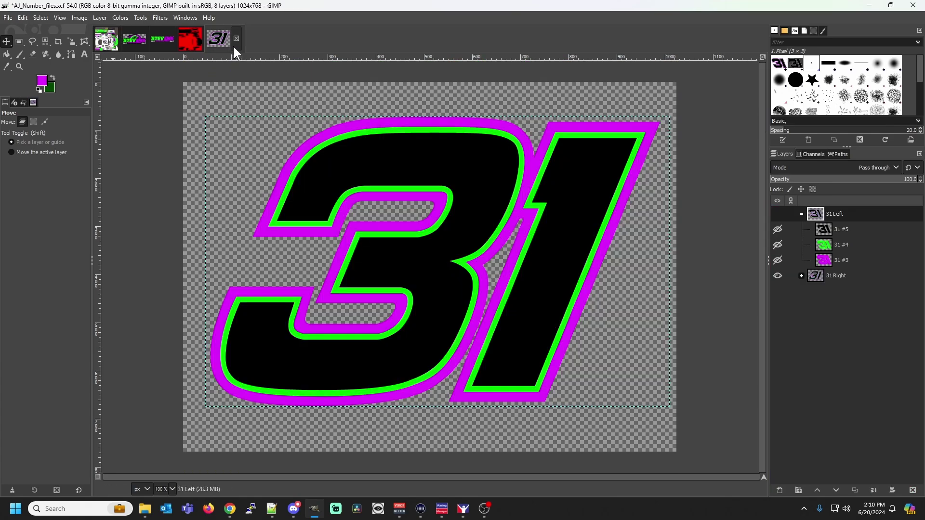
click(813, 280)
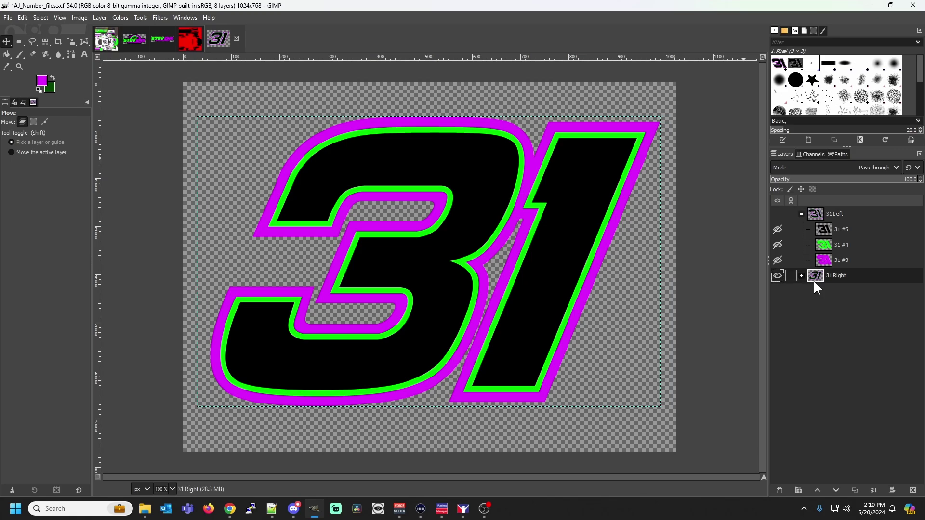
click(98, 43)
Undo the pasted number's move, resize and paste.
click(23, 19)
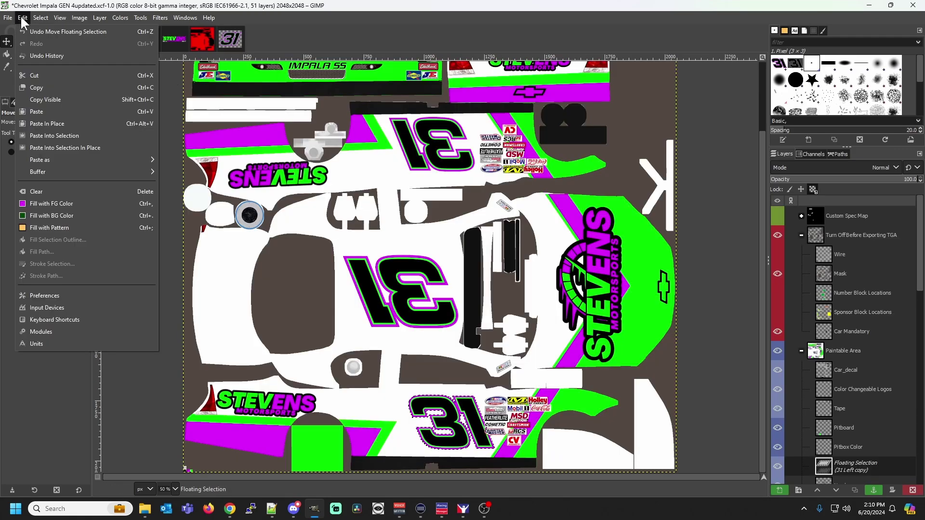
click(26, 29)
click(23, 21)
click(26, 30)
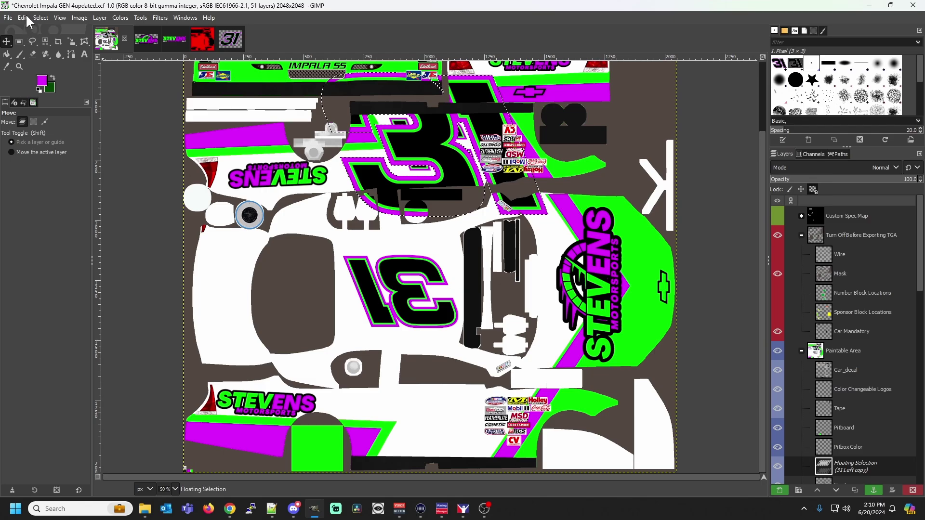
click(23, 18)
click(30, 32)
click(21, 19)
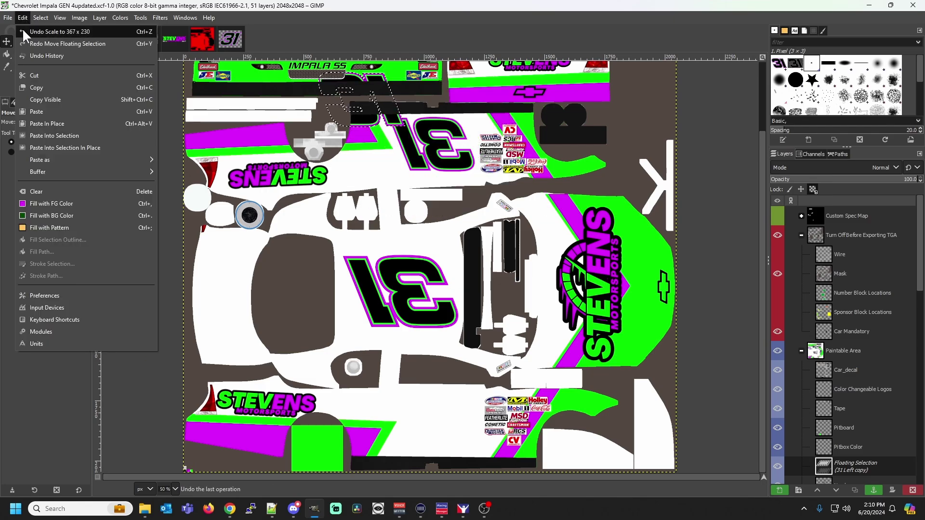
click(22, 29)
click(22, 18)
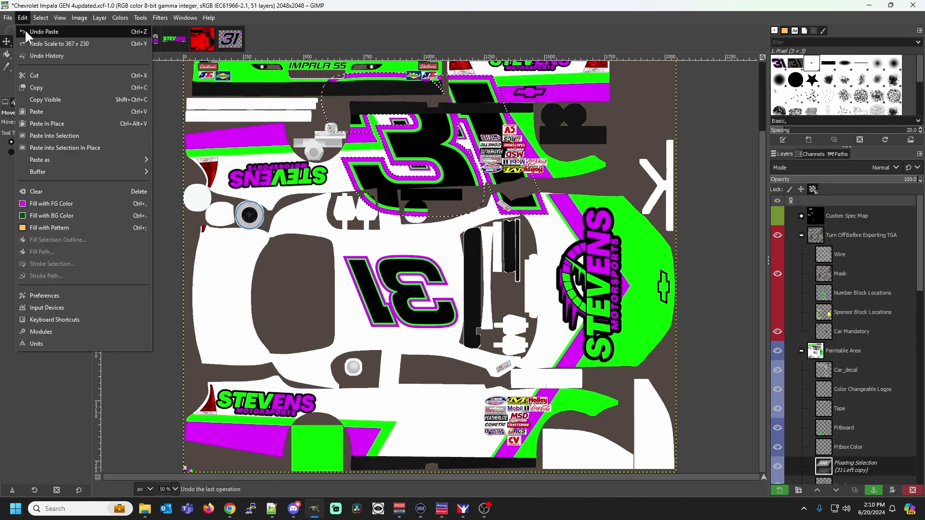
click(24, 30)
Paste the 31 Right layer into the livery, scale it to 367 × 230, and place it beside the lower sponsor decals.
click(231, 40)
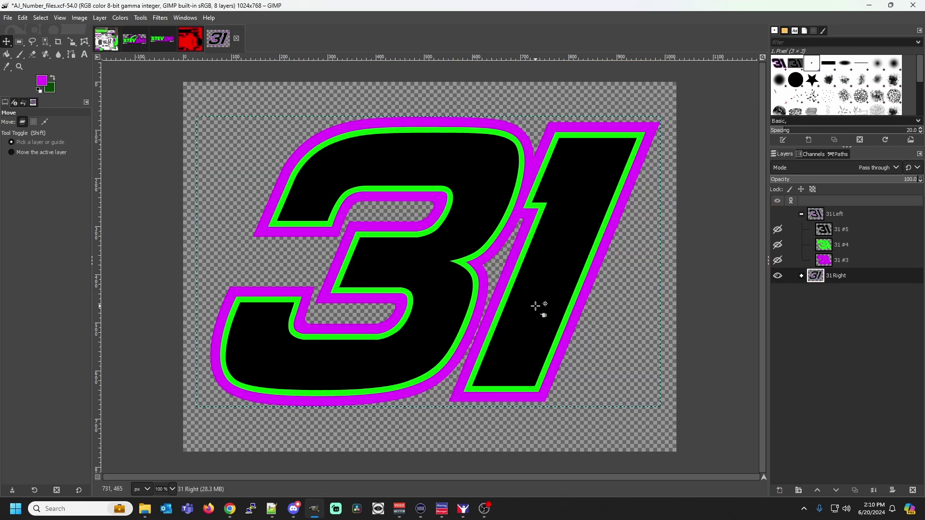
key(ctrl+c)
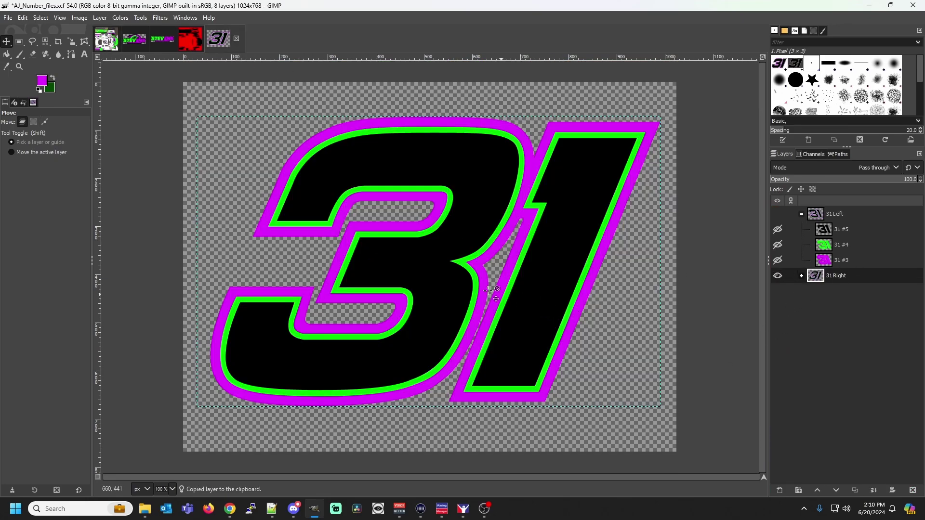
click(104, 45)
key(ctrl+v)
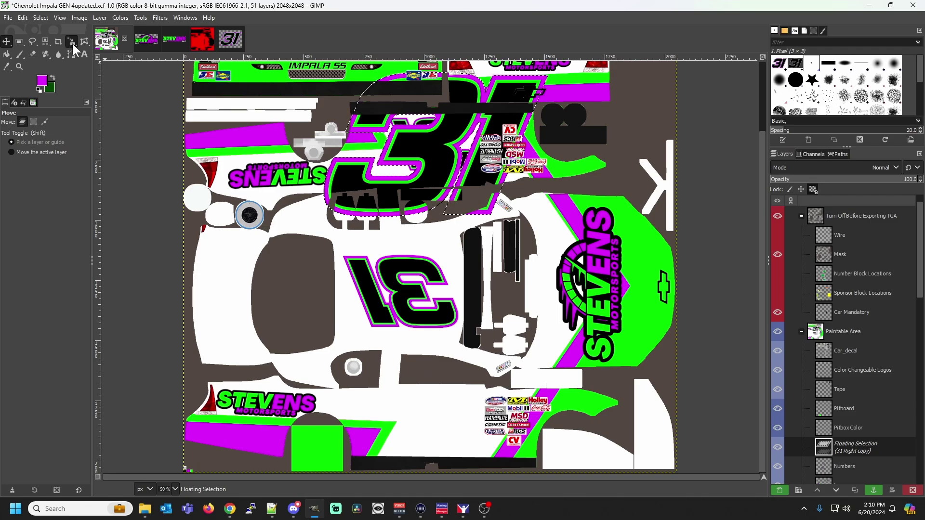
mouse_move(72, 45)
click(88, 61)
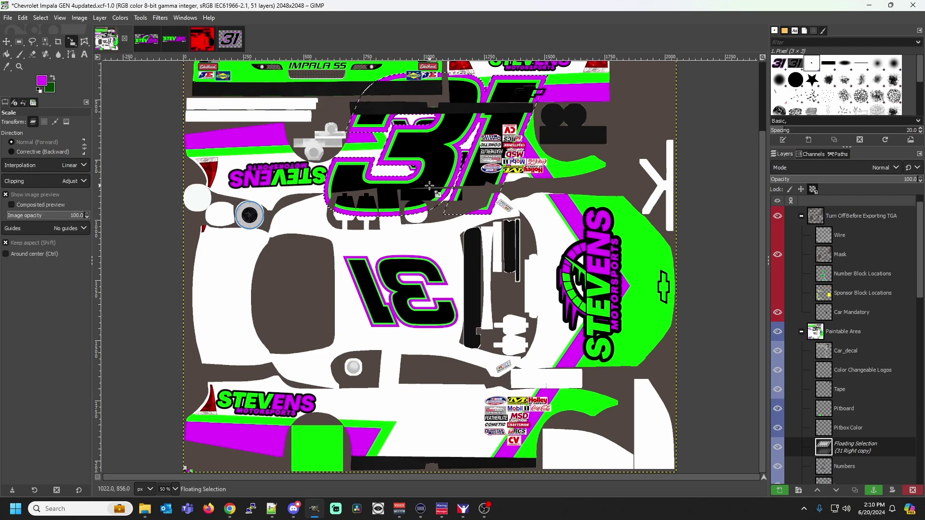
click(429, 186)
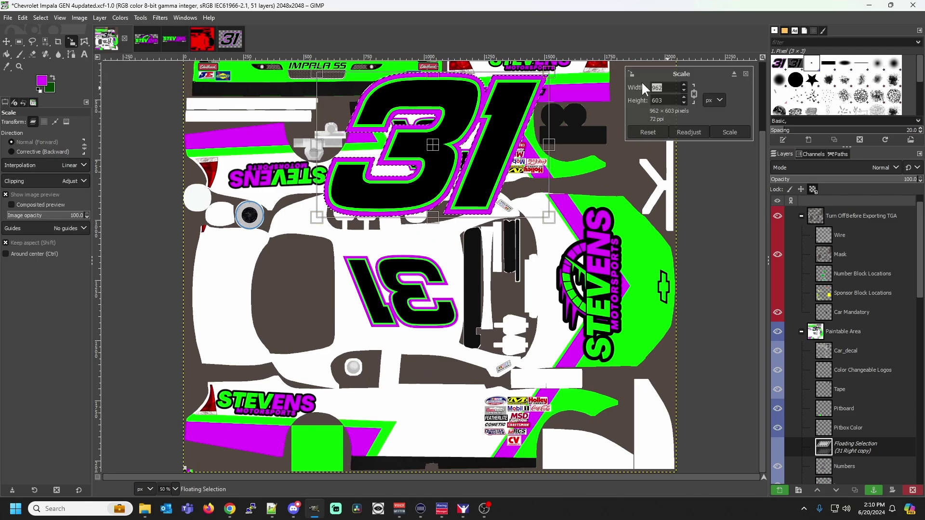
text(367)
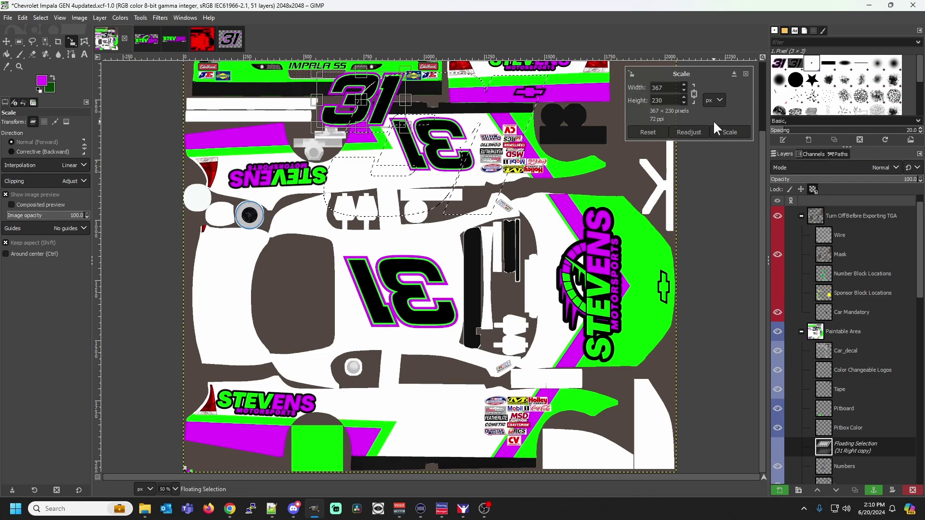
click(725, 132)
click(10, 46)
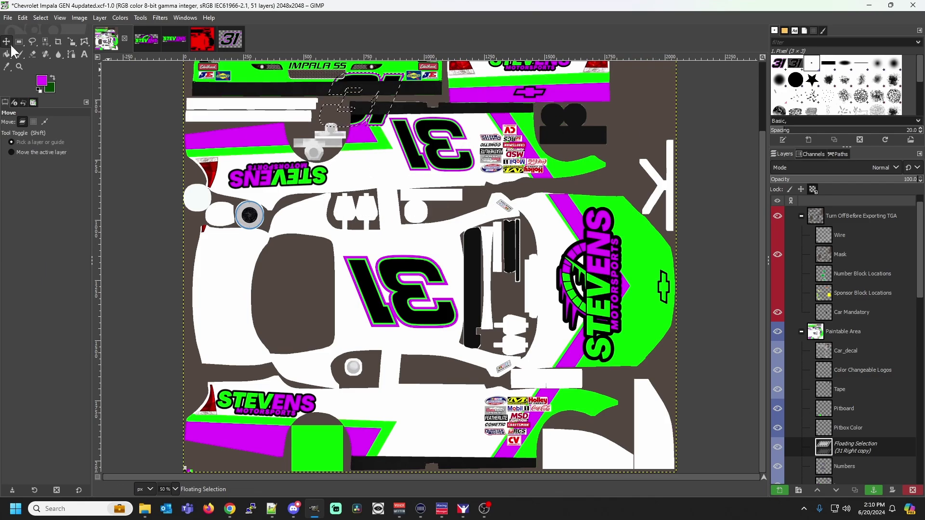
drag(367, 135, 444, 455)
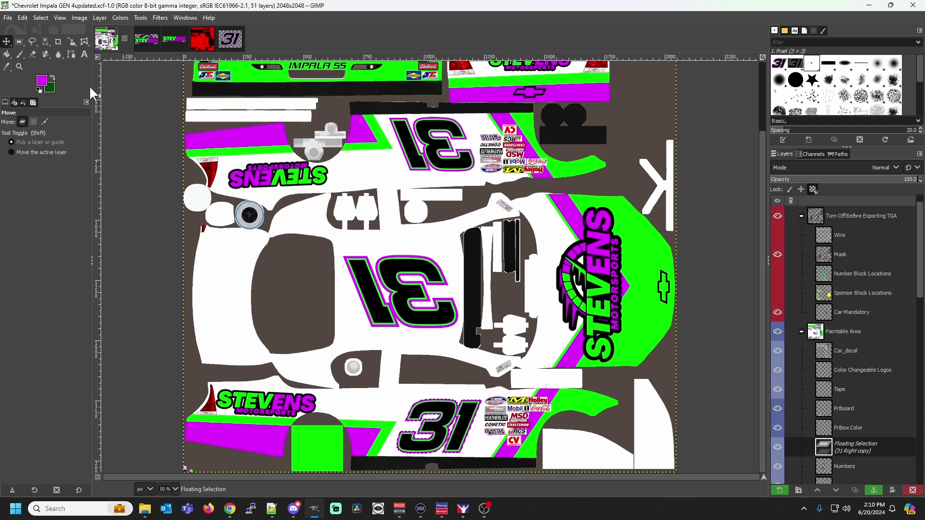
Rotate the iRacing preview to view the #31 on both sides of the car, then return to GIMP.
click(8, 18)
key(Escape)
click(463, 509)
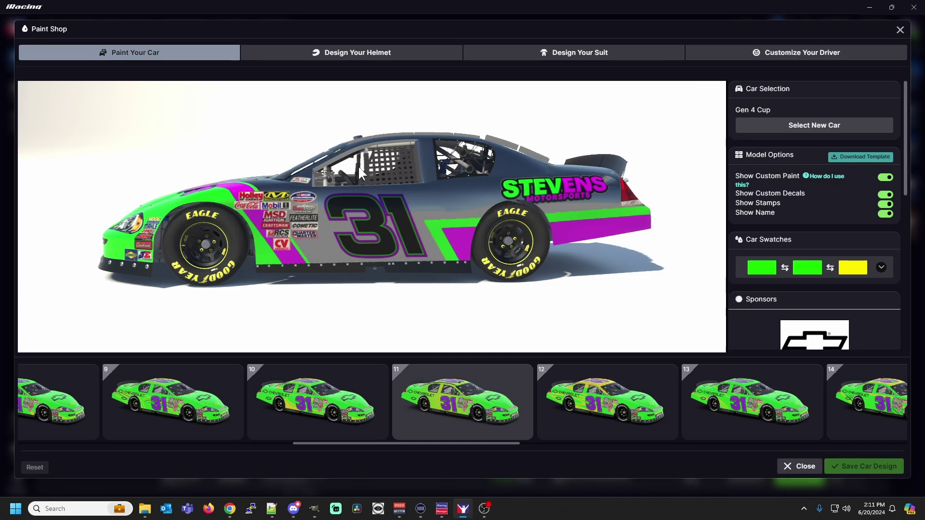
mouse_move(300, 228)
mouse_down()
mouse_move(455, 186)
mouse_move(277, 145)
mouse_up()
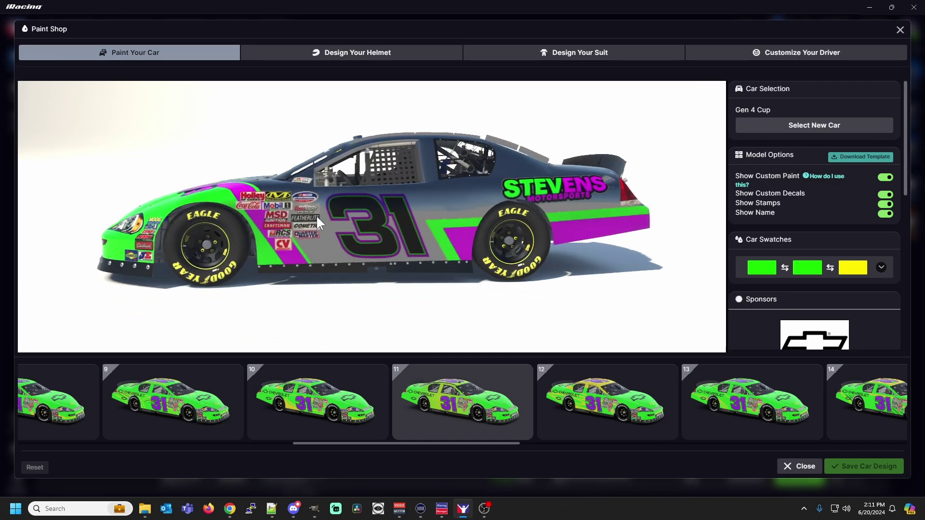
drag(247, 203, 426, 178)
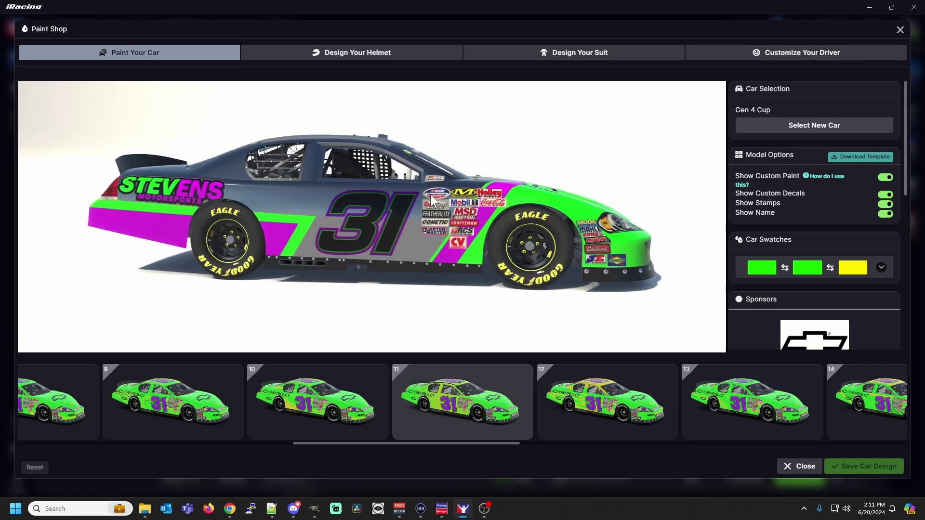
drag(382, 198, 410, 180)
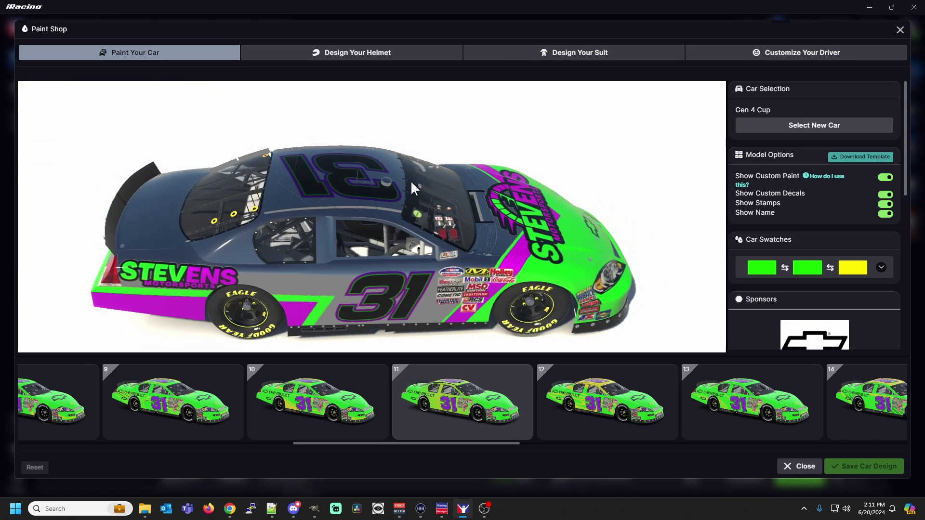
click(315, 508)
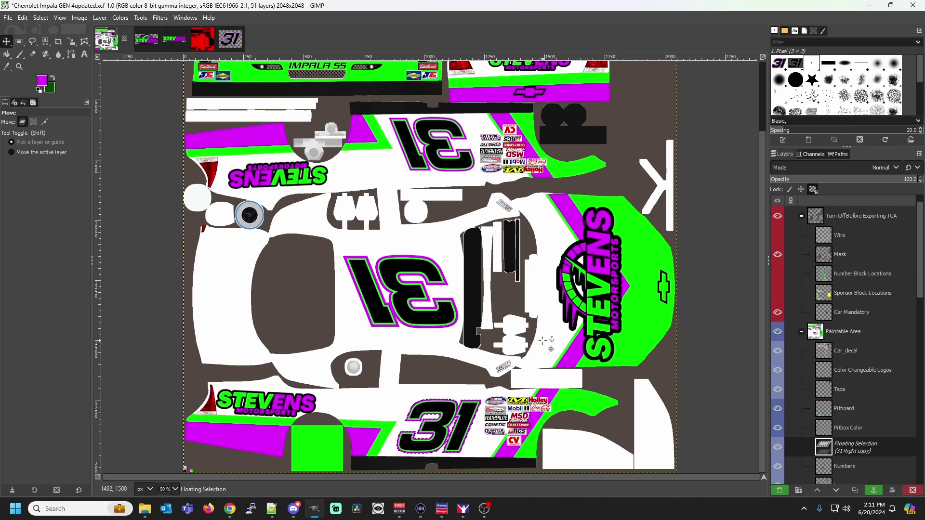
Anchor the floating 31 Right copy with Rectangle Select and make Pitboard the active layer.
scroll(831, 380, down, 5)
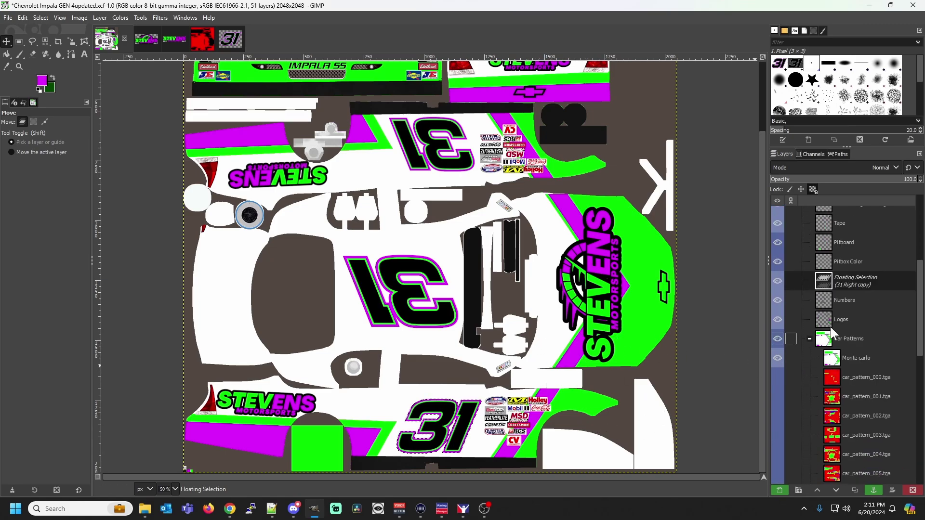
scroll(826, 307, down, 10)
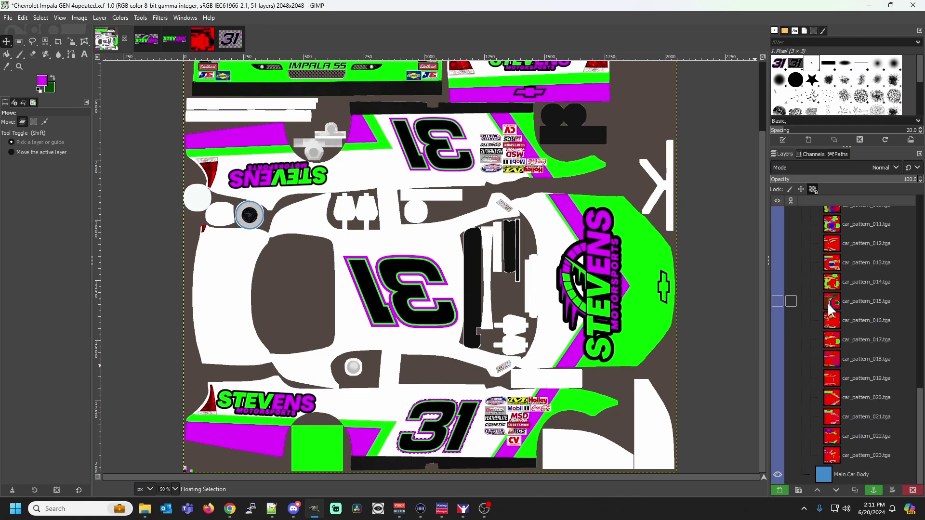
scroll(833, 357, up, 13)
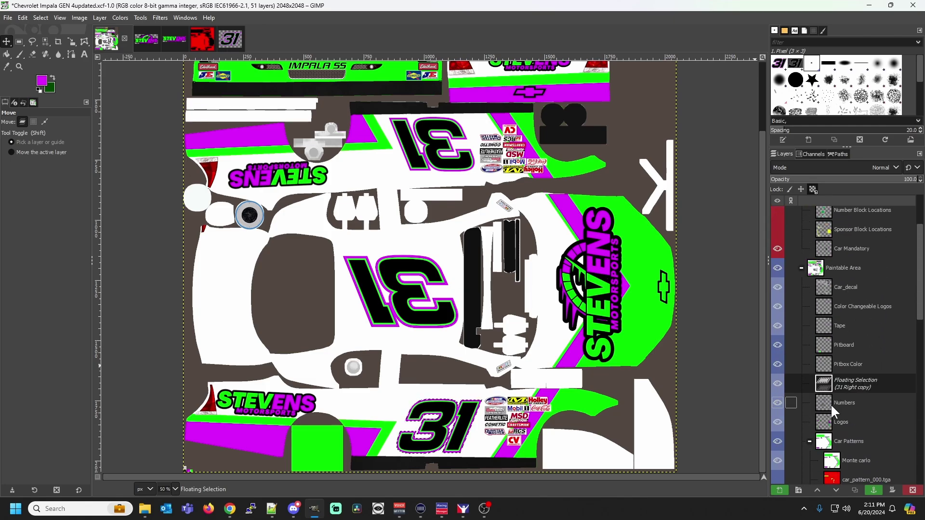
click(828, 339)
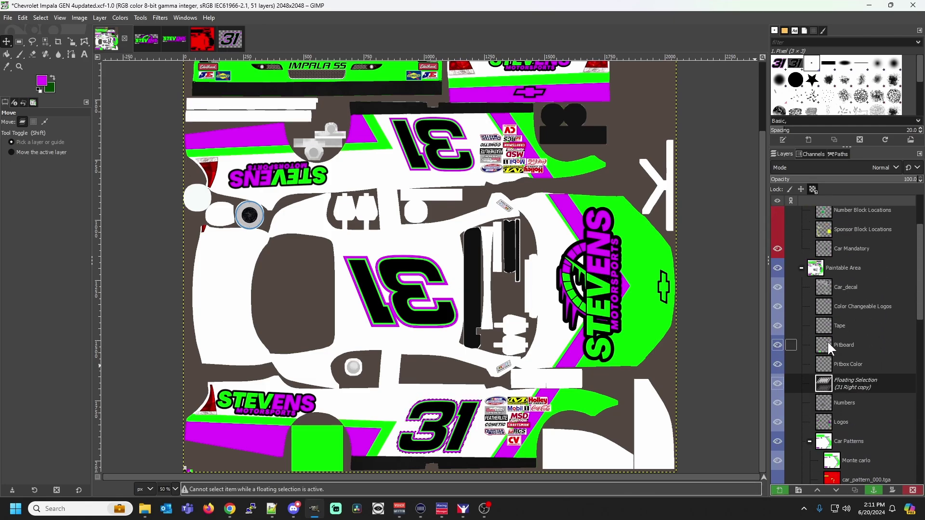
click(20, 41)
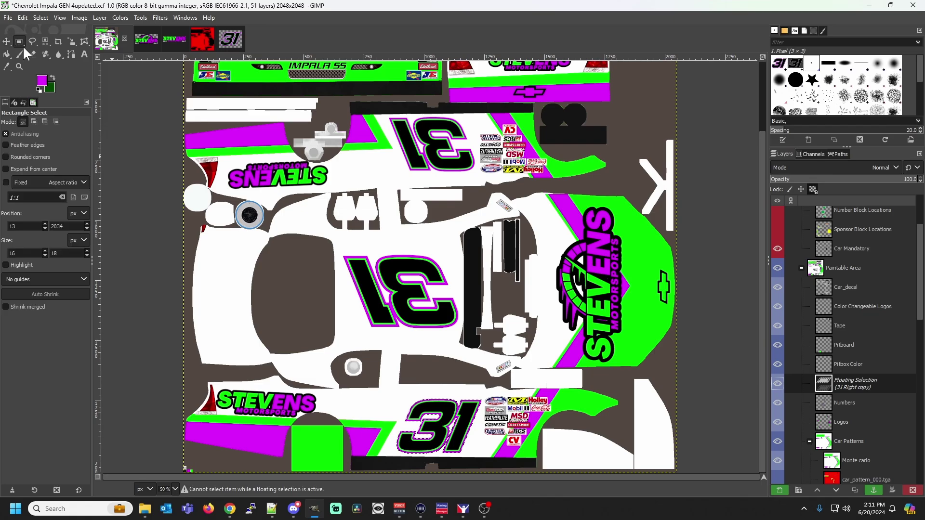
click(126, 305)
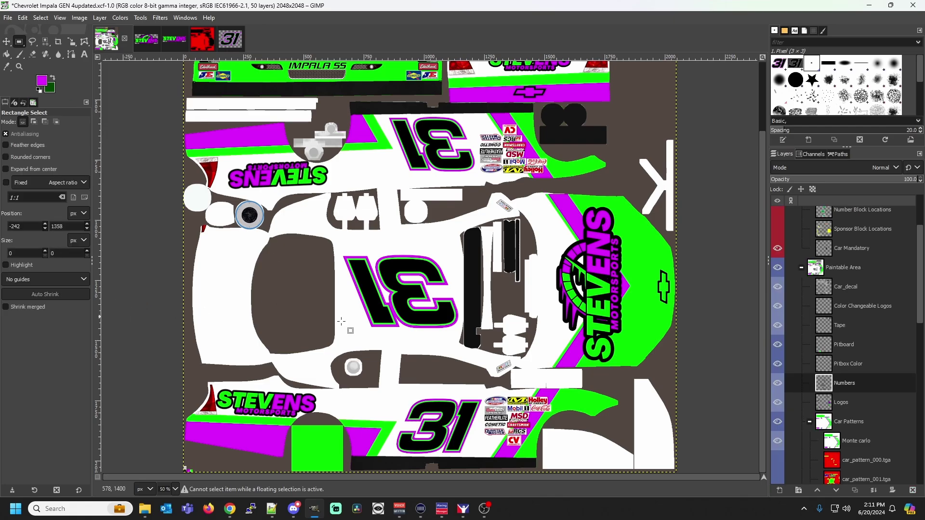
click(829, 343)
Switch the number artwork to 31 Left and paste it into the Impala paint.
click(230, 31)
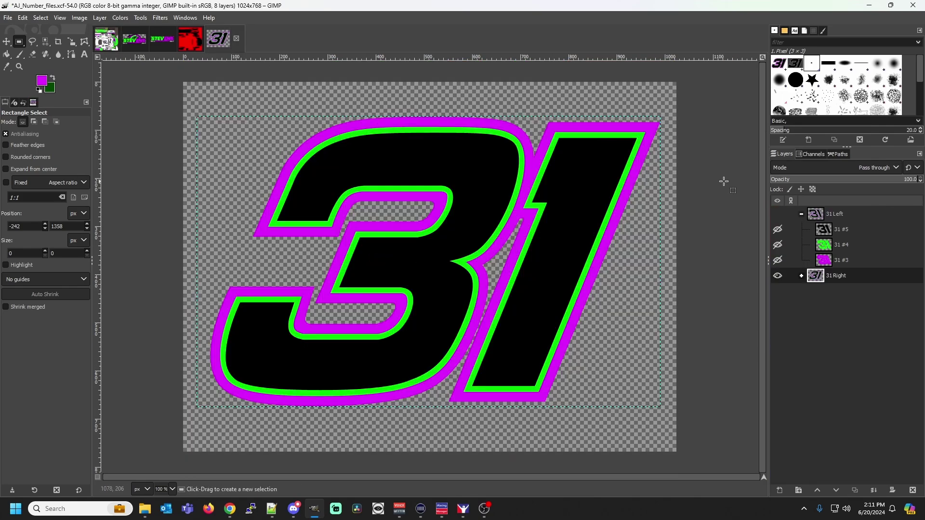
click(778, 228)
click(777, 276)
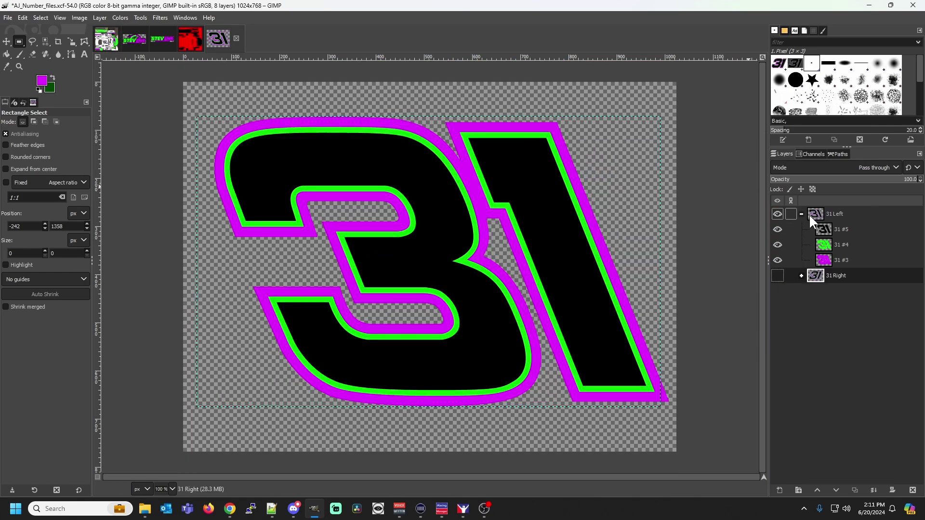
click(808, 214)
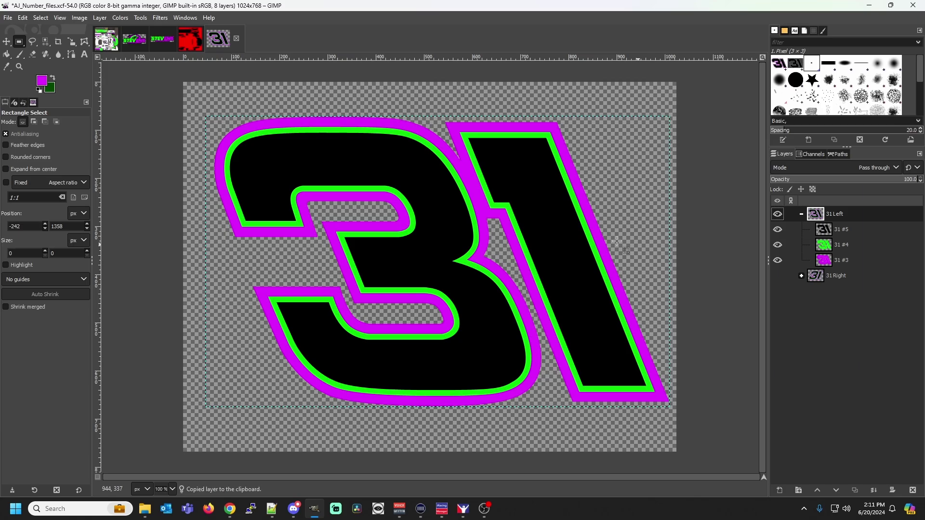
click(106, 39)
key(ctrl)
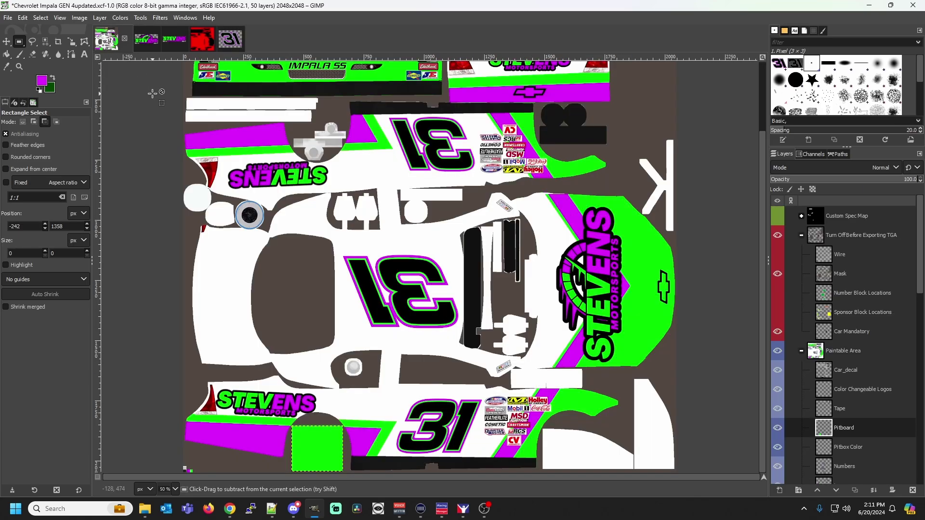
key(ctrl+v)
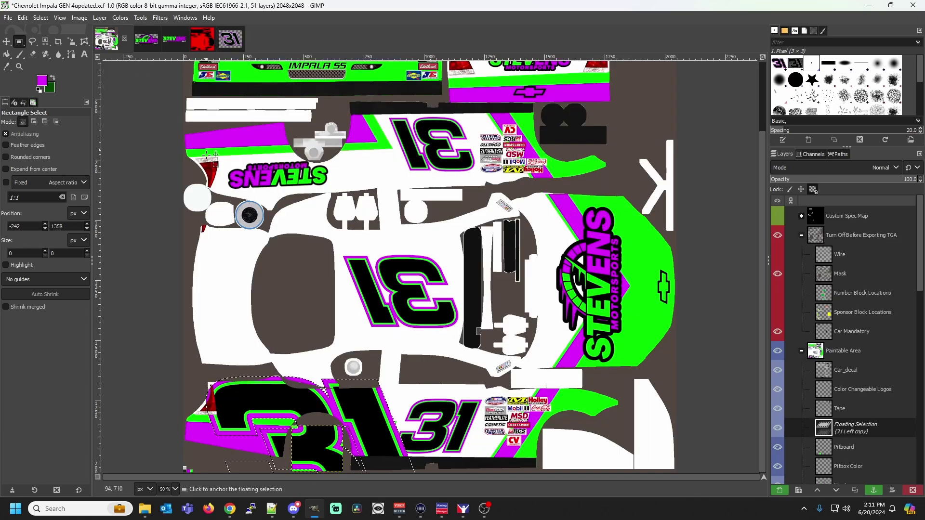
Scale the pasted 31 to 200 × 125 and anchor it onto the green pitboard.
click(71, 42)
click(254, 399)
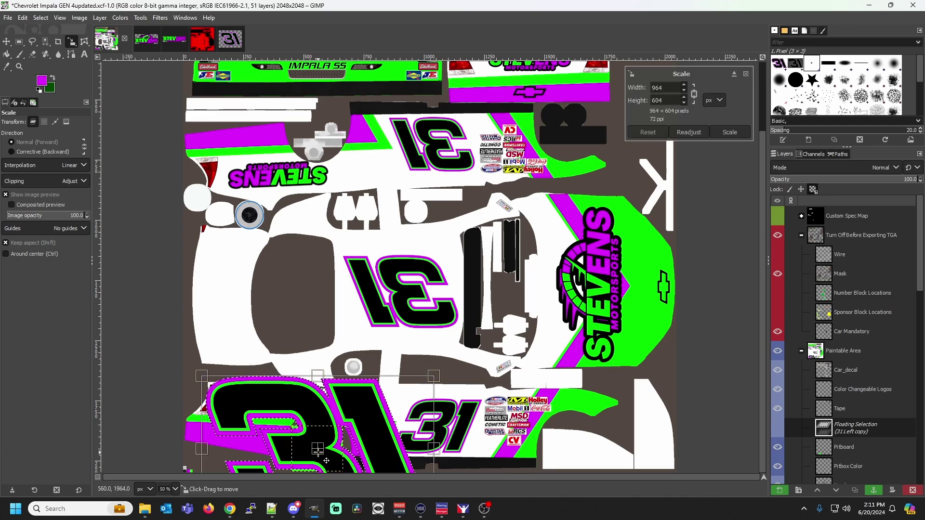
drag(326, 461, 326, 447)
drag(325, 366, 331, 406)
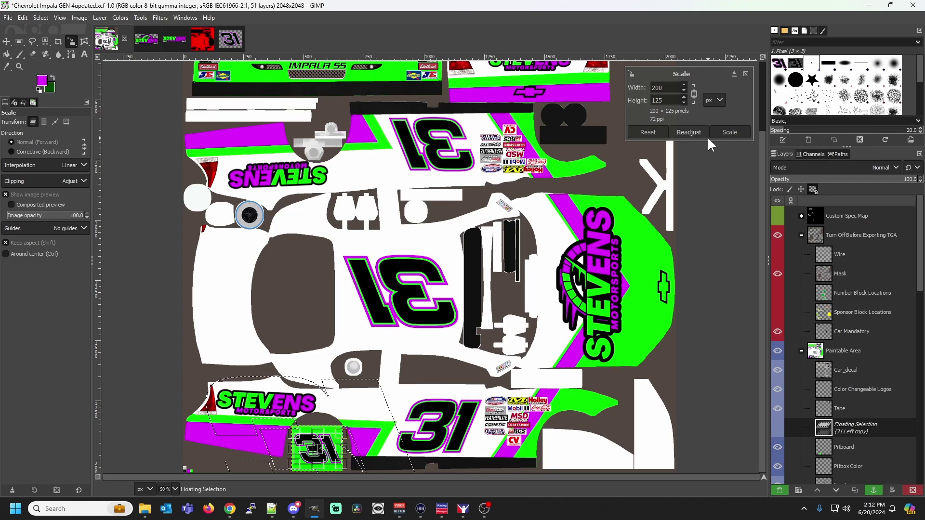
click(728, 134)
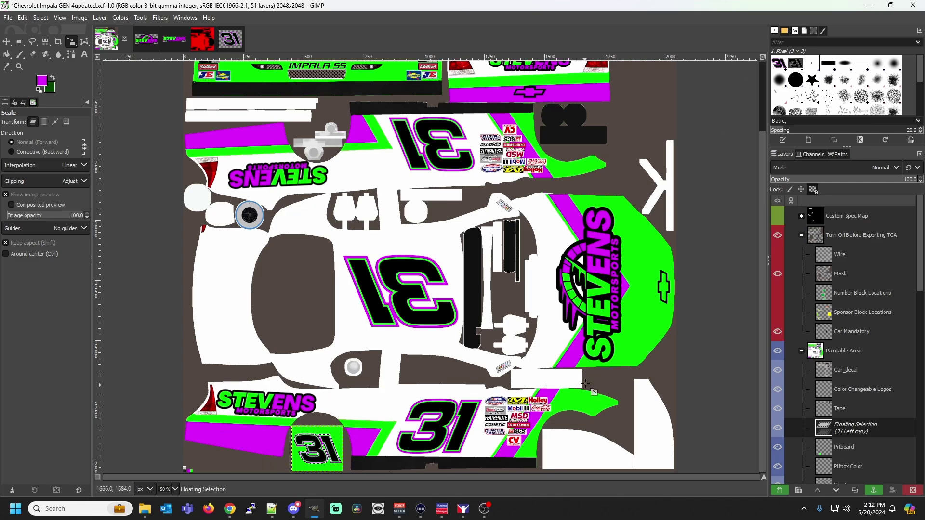
scroll(830, 385, down, 3)
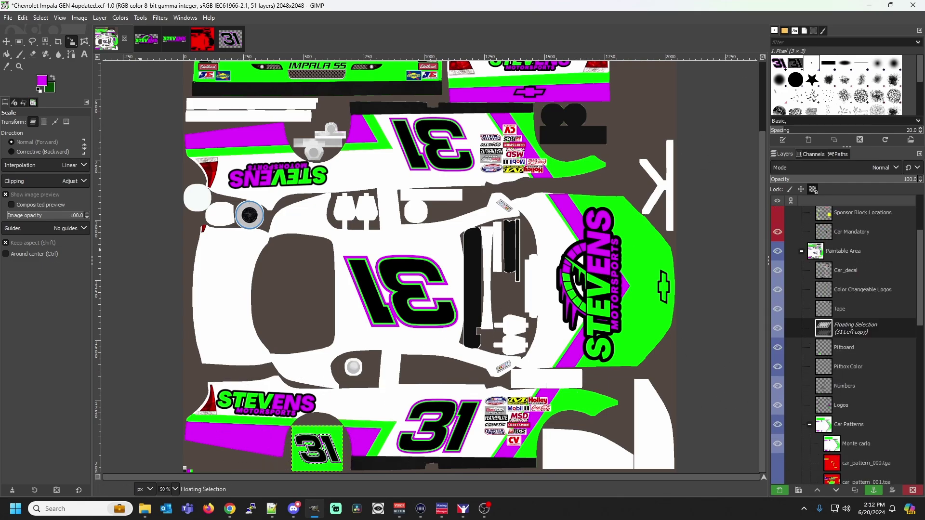
click(20, 42)
click(254, 286)
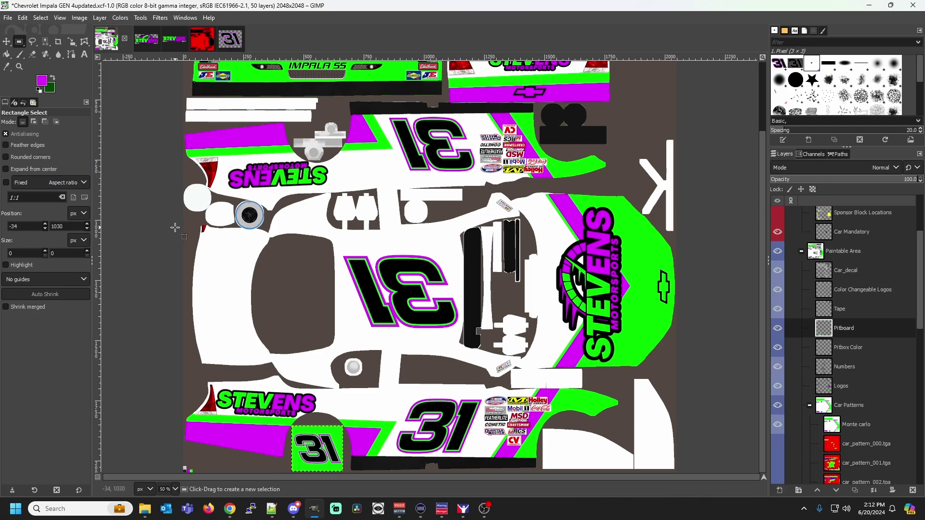
click(831, 368)
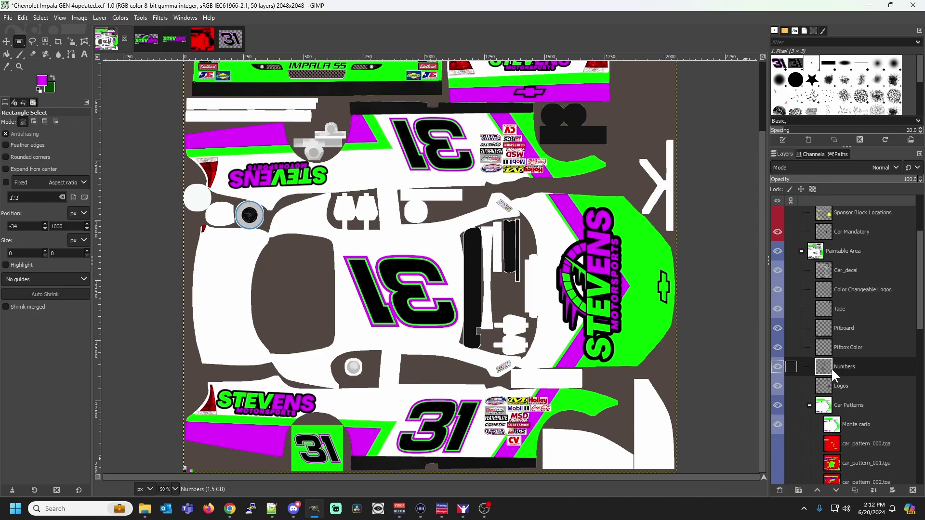
Copy the Numbers layer and paste it in place on the spec map.
right_click(826, 364)
key(Escape)
key(ctrl+c)
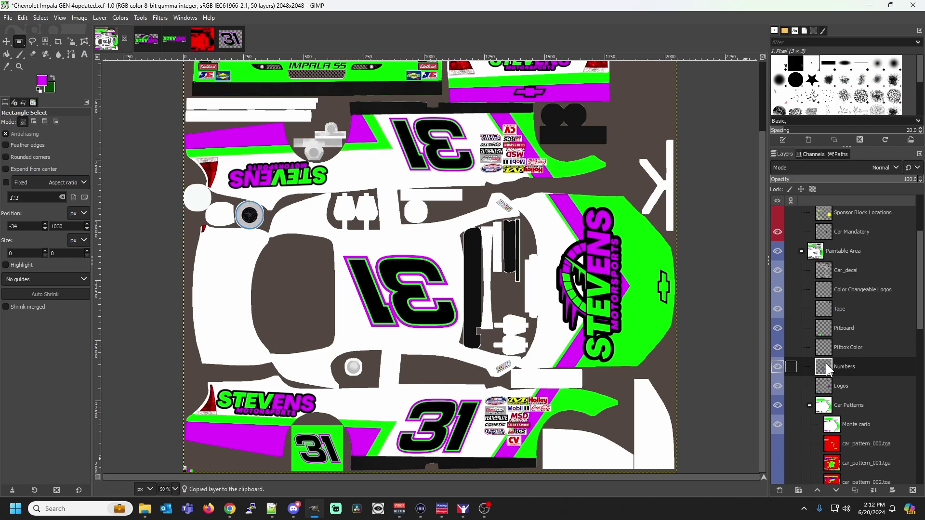
click(202, 41)
key(ctrl+v)
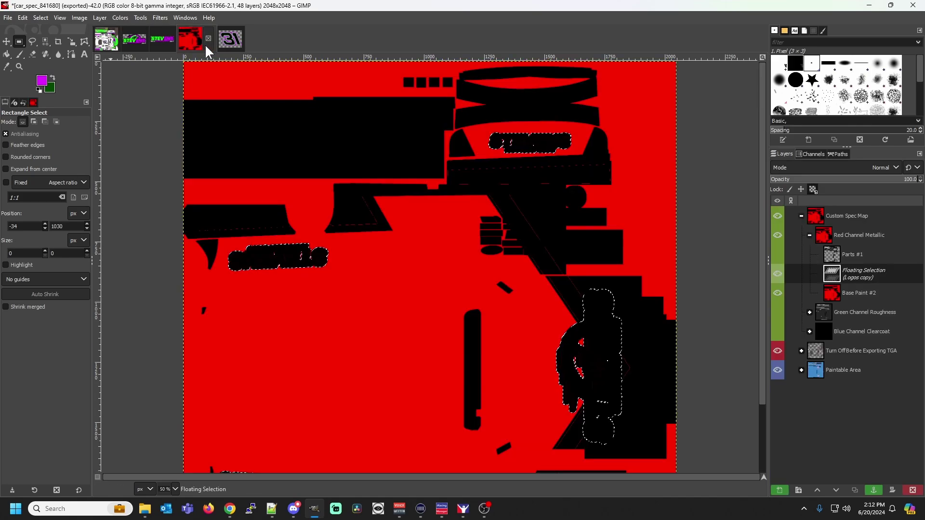
right_click(399, 264)
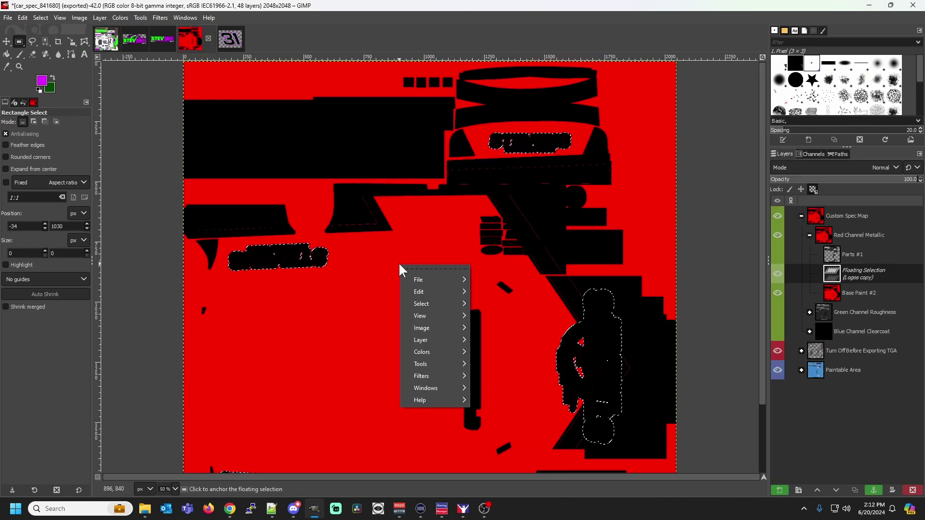
mouse_move(441, 295)
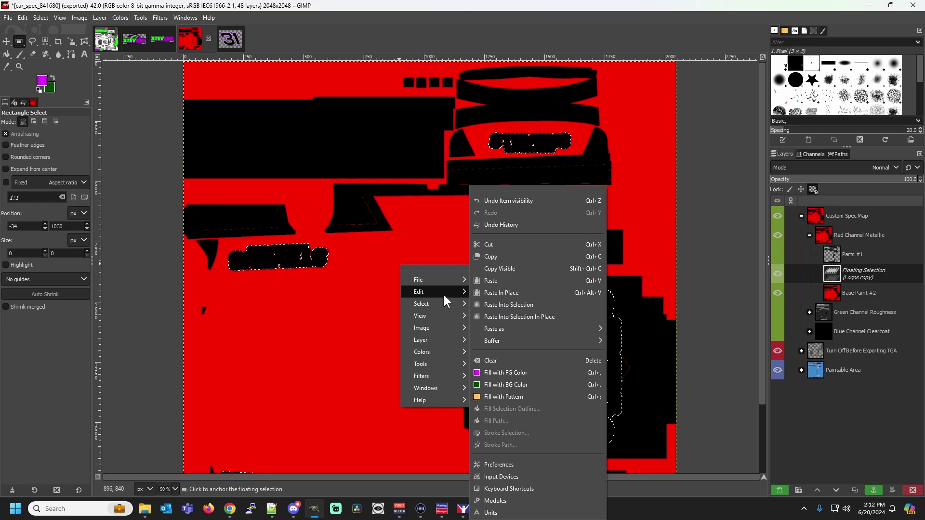
click(493, 293)
Bucket-fill the pasted numbers solid black and export the spec map as car_spec_841680.tga.
click(8, 55)
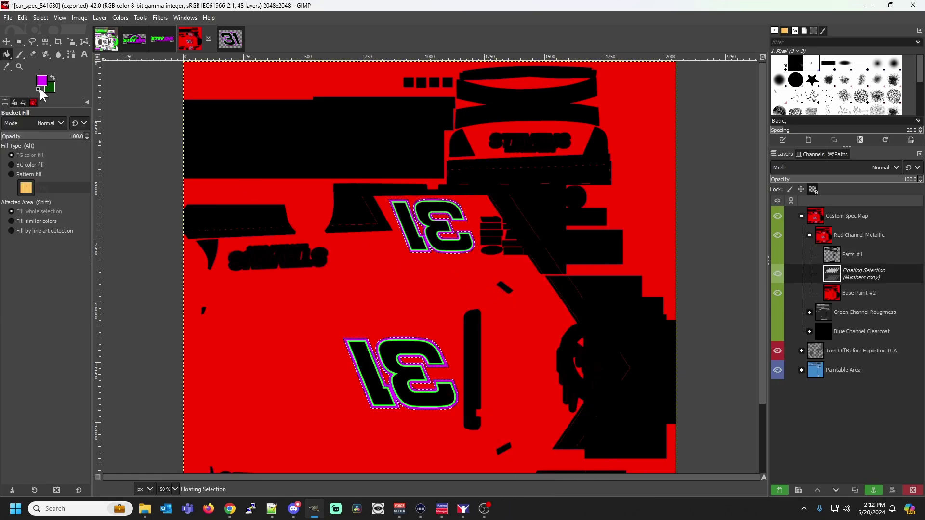
click(42, 80)
click(145, 134)
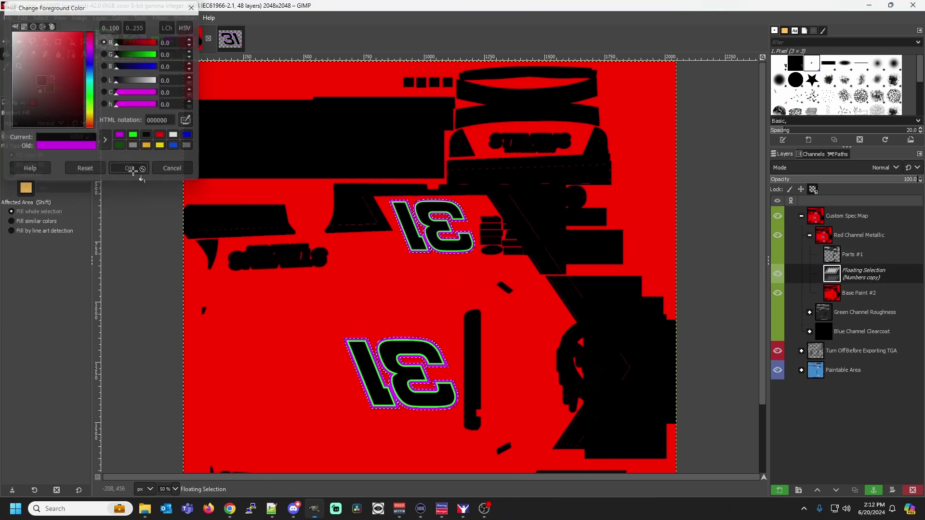
click(129, 169)
click(416, 242)
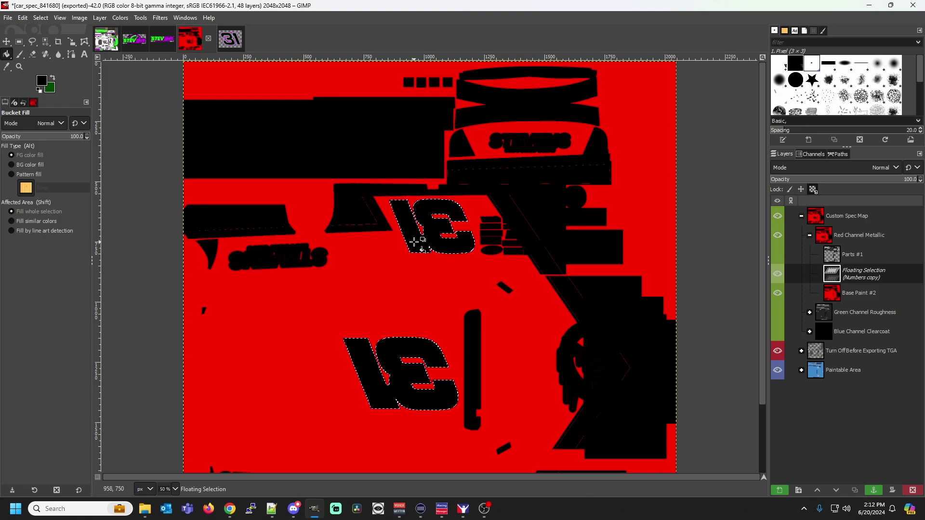
click(11, 18)
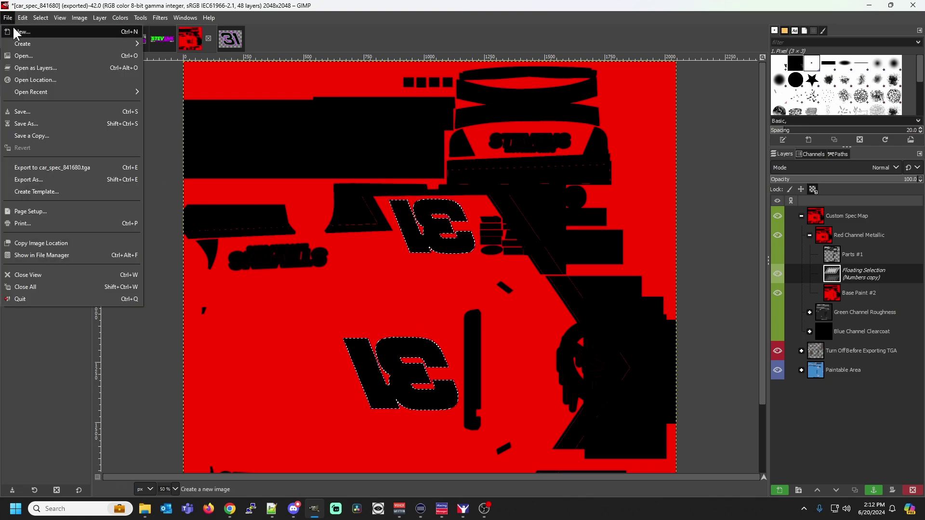
click(42, 162)
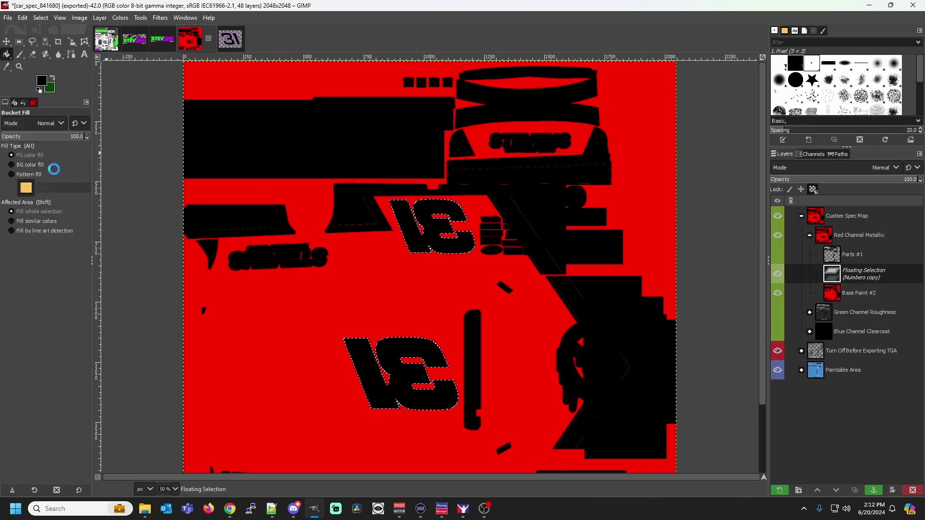
Orbit the iRacing preview of the #31 Stevens car to side and overhead views.
click(465, 510)
drag(434, 338, 436, 225)
drag(496, 223, 477, 174)
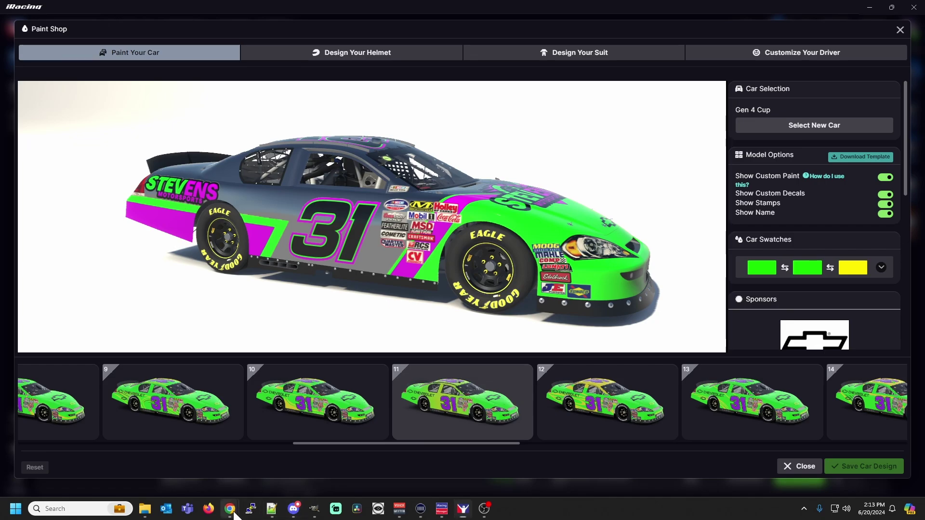
Bring up Trading Paints, go to My Paints, and choose Gen 4 Cup from the iRacing car list.
mouse_move(234, 513)
click(261, 450)
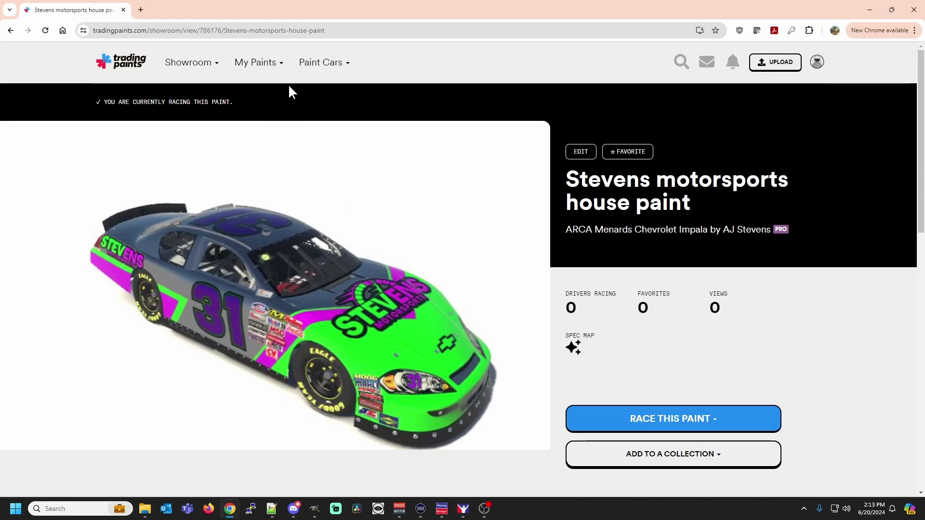
mouse_move(268, 71)
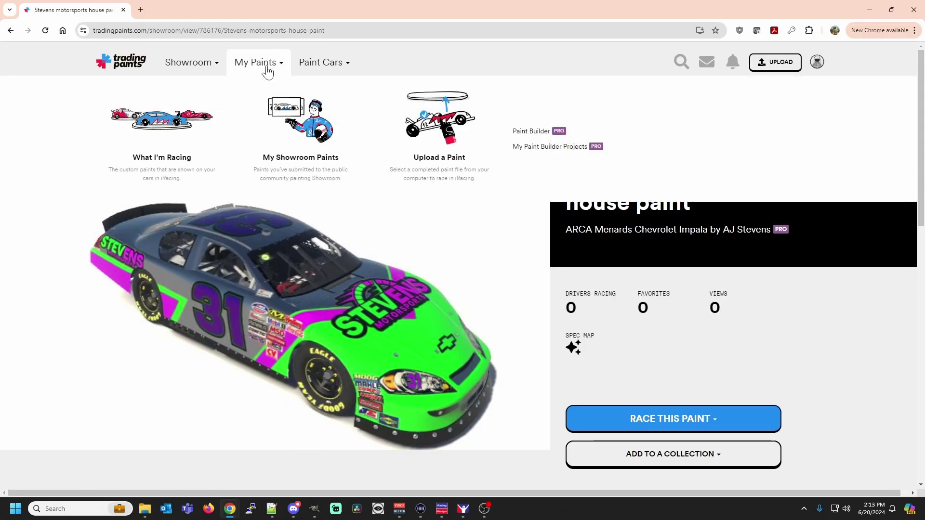
click(182, 158)
scroll(258, 239, down, 20)
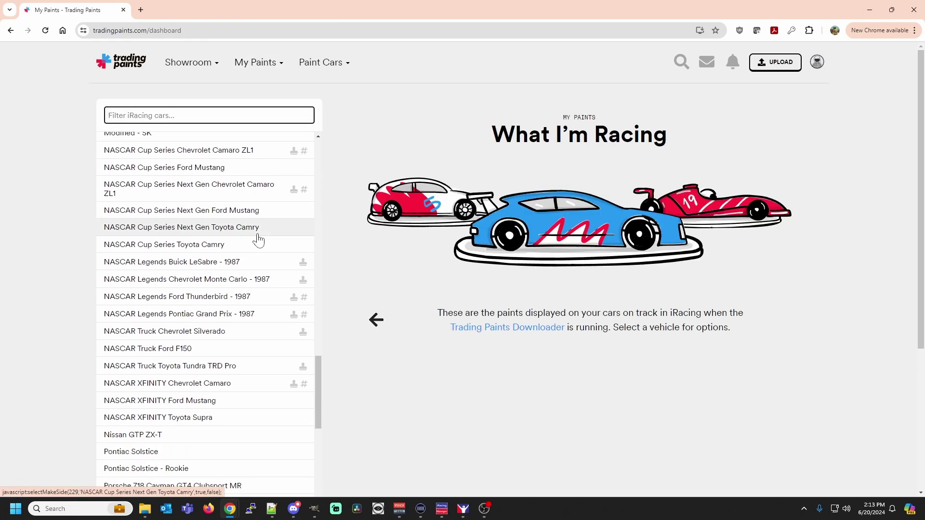
scroll(212, 198, up, 1)
scroll(212, 197, up, 20)
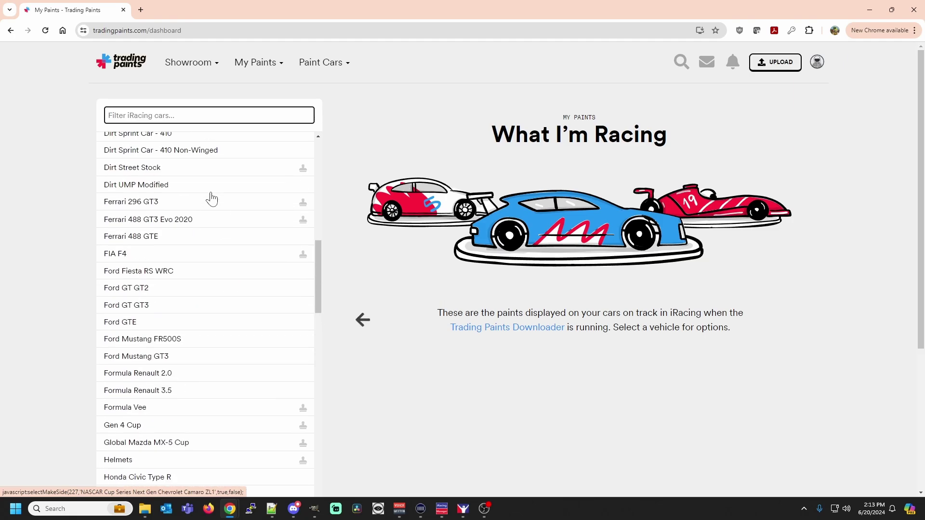
scroll(212, 197, down, 10)
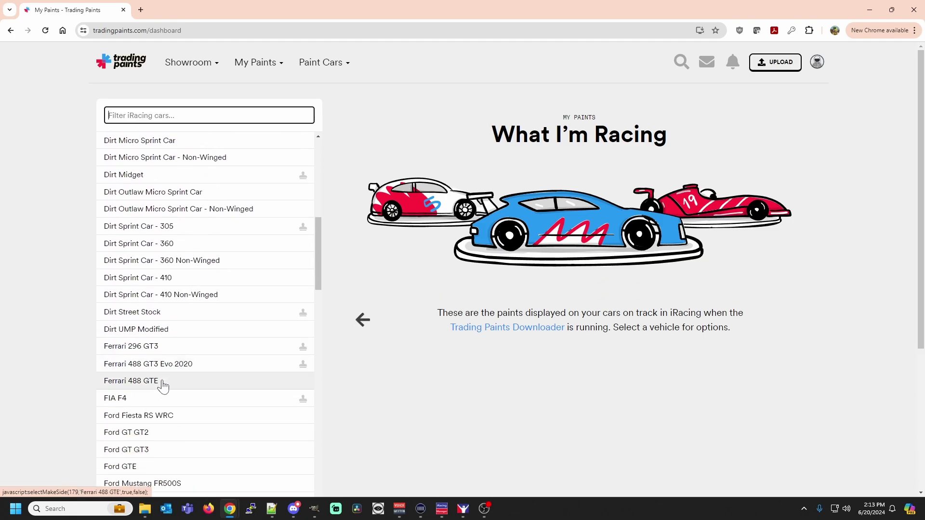
scroll(164, 385, down, 5)
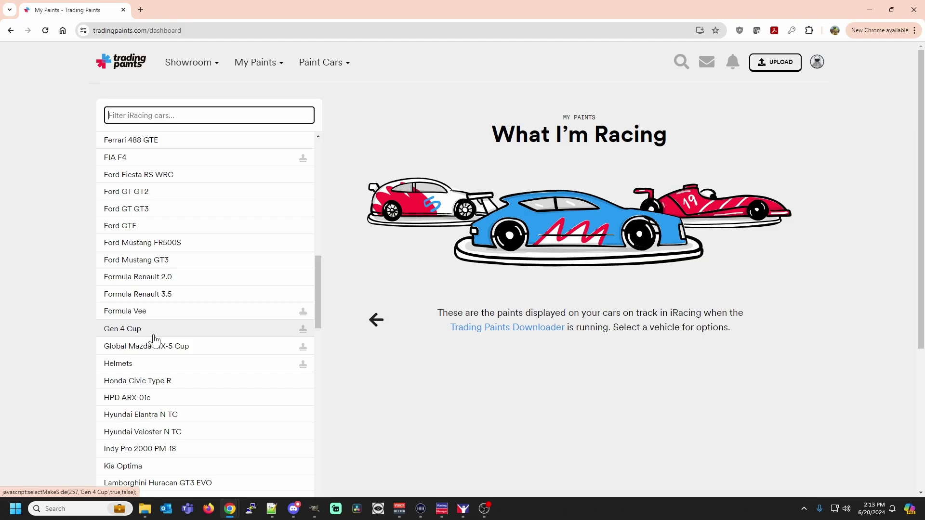
click(153, 336)
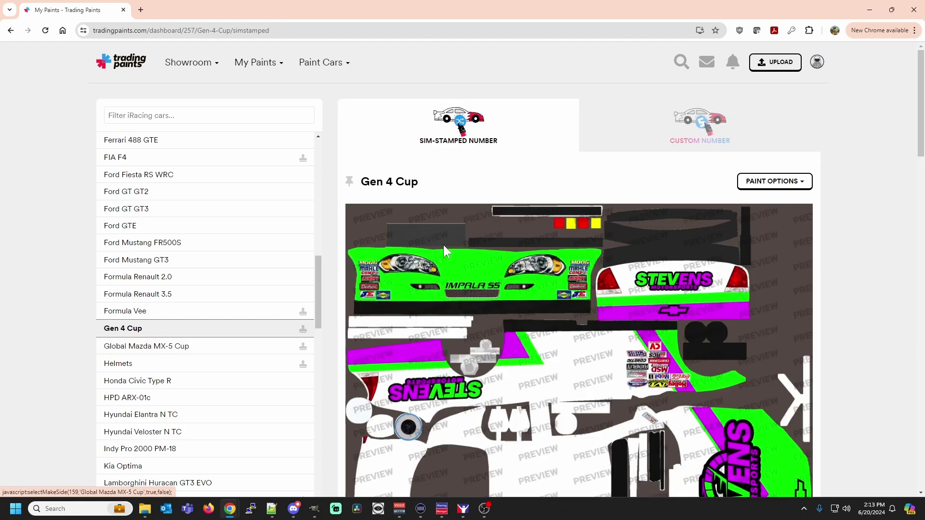
Start a new paint upload on the Gen 4 Cup Custom Number tab for car number 31.
click(727, 111)
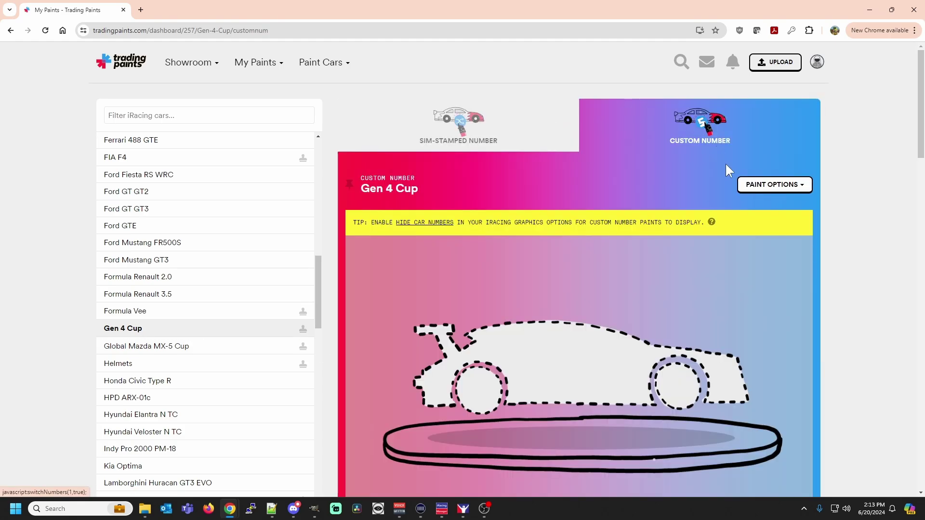
click(750, 187)
click(745, 206)
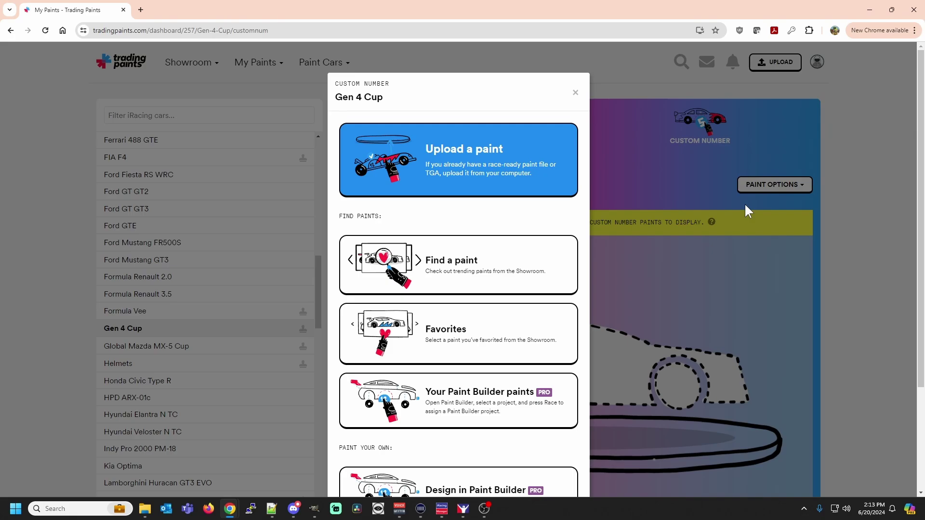
click(477, 194)
click(481, 249)
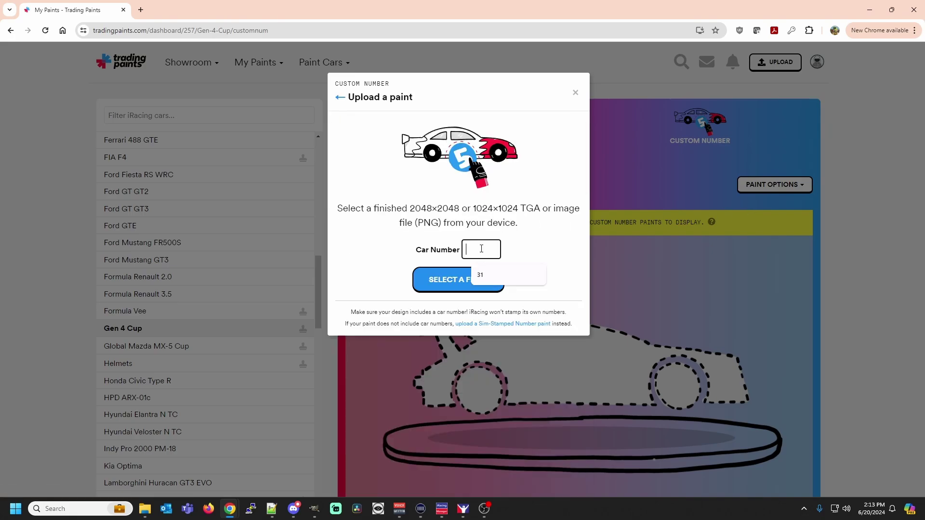
text(31)
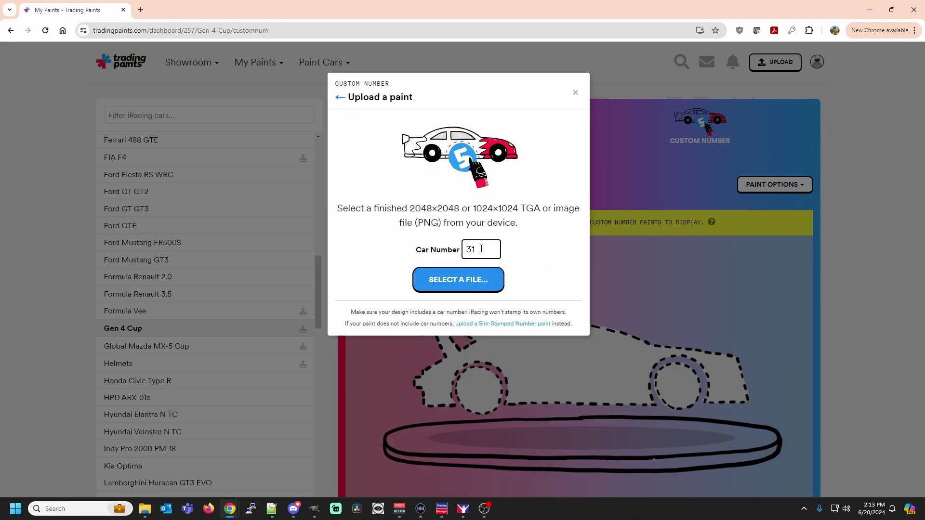
click(470, 282)
click(43, 174)
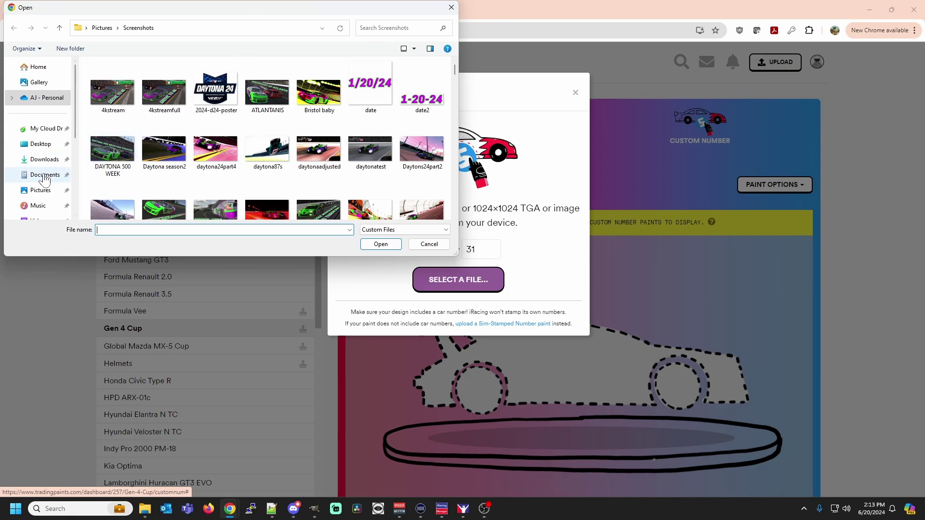
scroll(155, 145, down, 2)
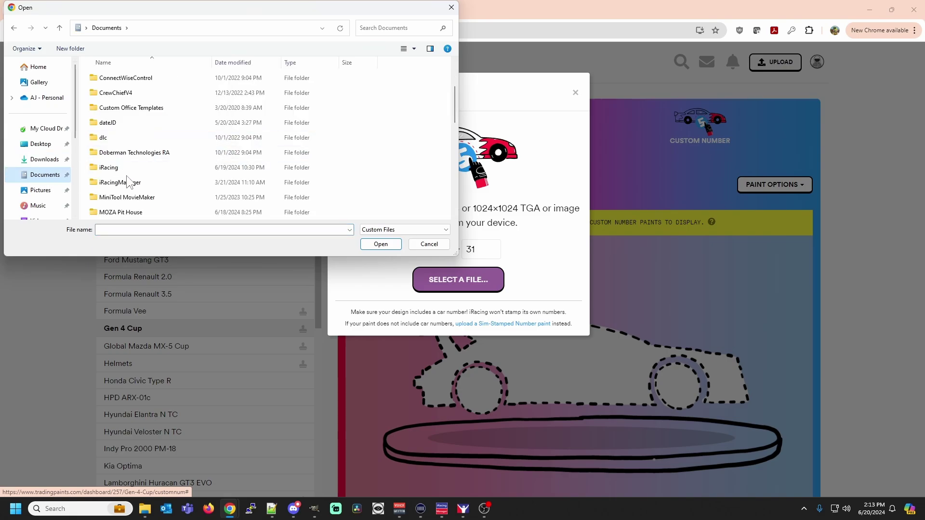
double_click(125, 168)
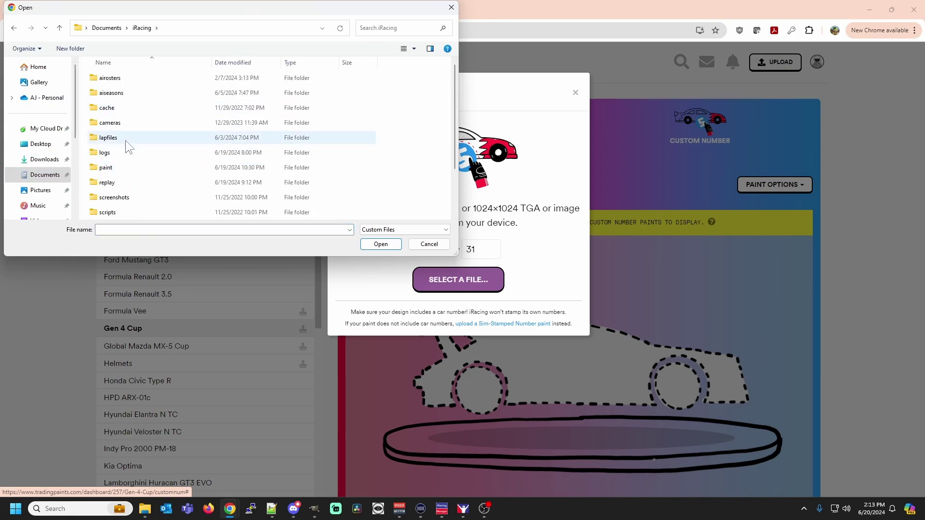
double_click(124, 167)
scroll(195, 126, down, 5)
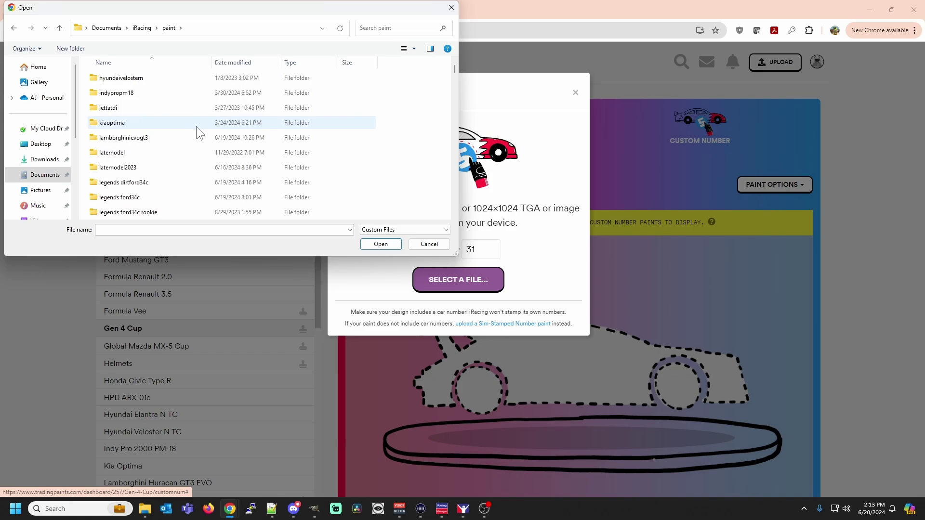
scroll(196, 126, down, 20)
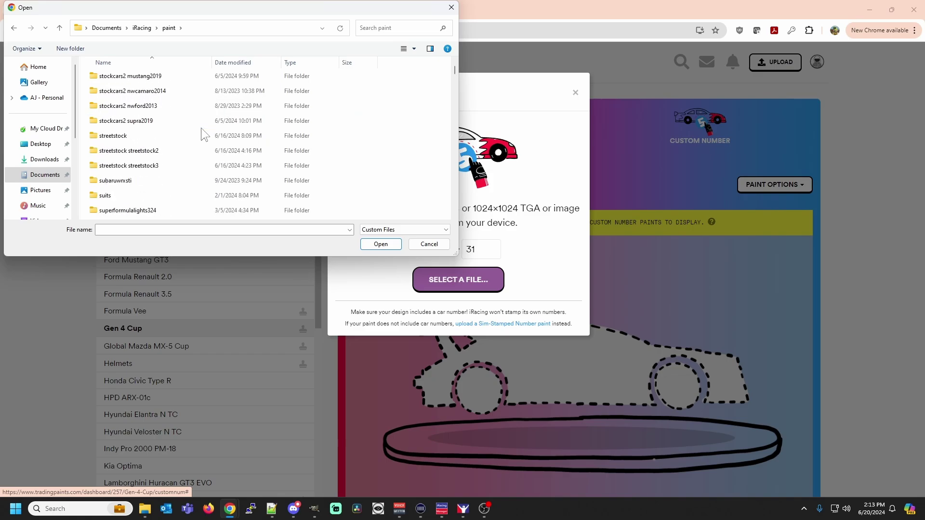
scroll(201, 128, up, 2)
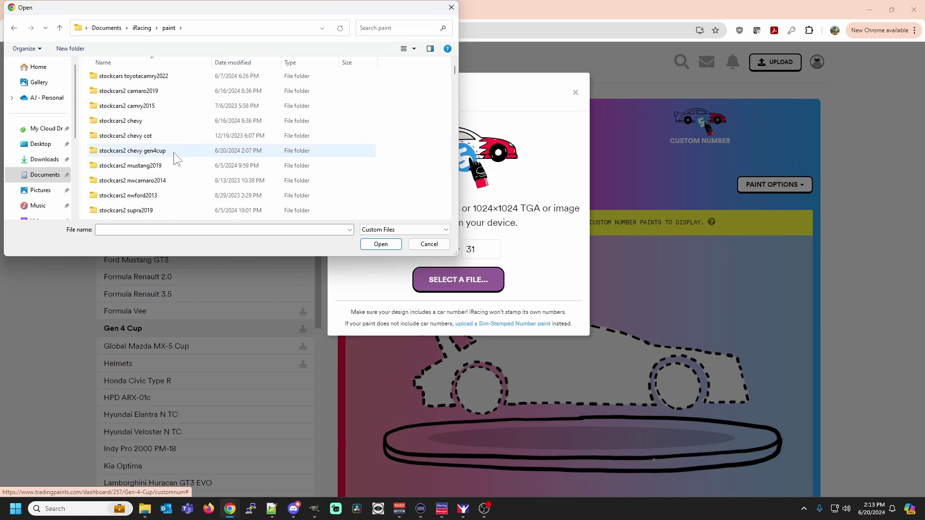
double_click(174, 153)
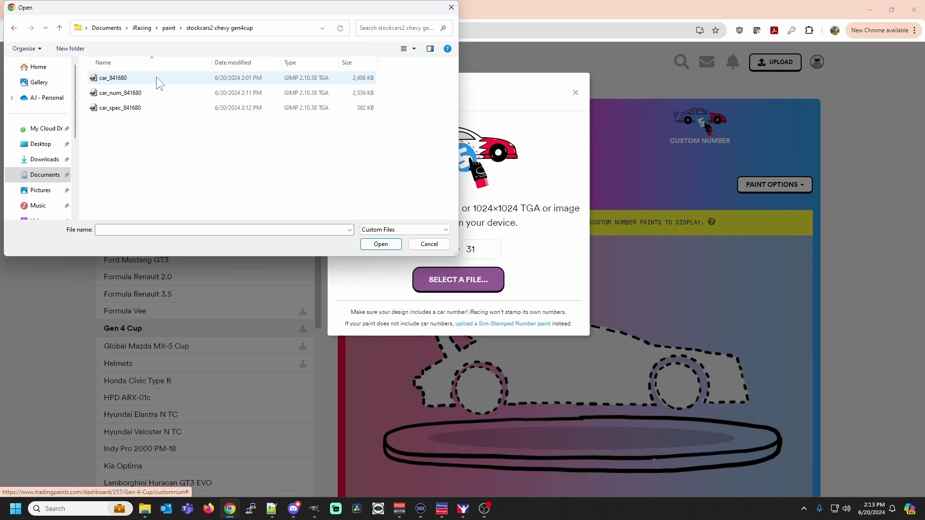
click(154, 93)
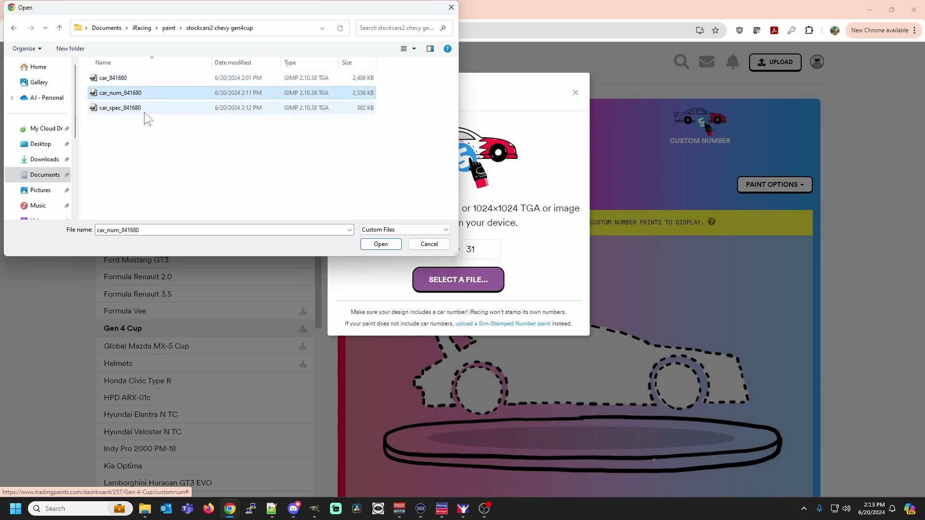
click(373, 244)
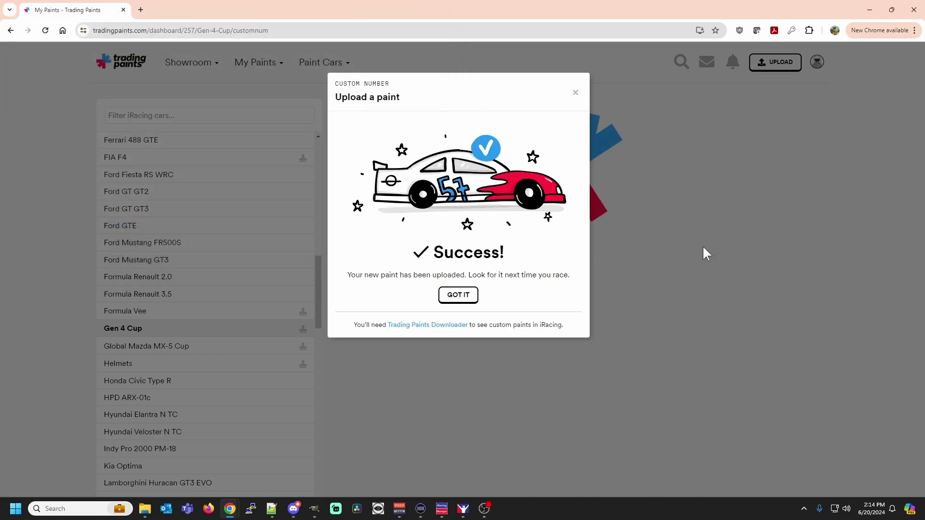
click(458, 295)
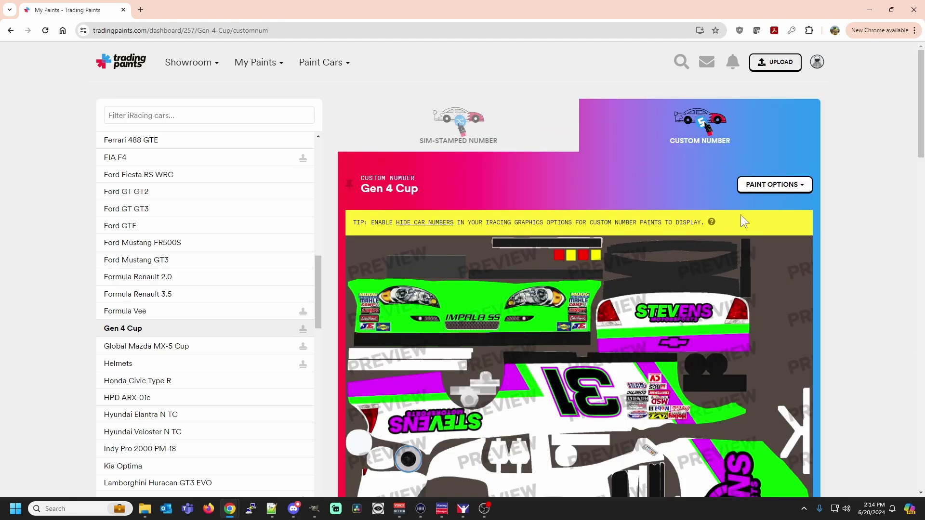
Add car_spec_841680.mip as the spec map for the Gen 4 Cup custom-number paint.
scroll(629, 326, down, 3)
scroll(771, 215, up, 3)
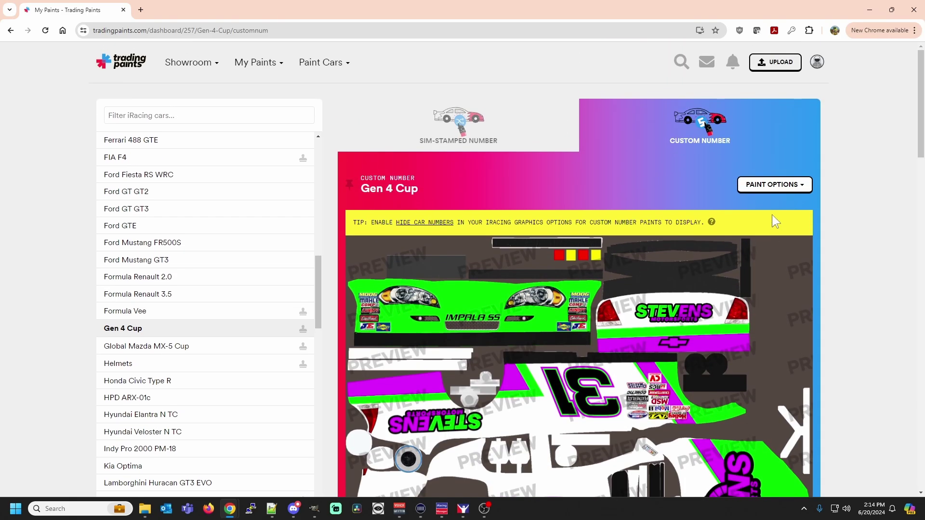
click(774, 185)
click(722, 239)
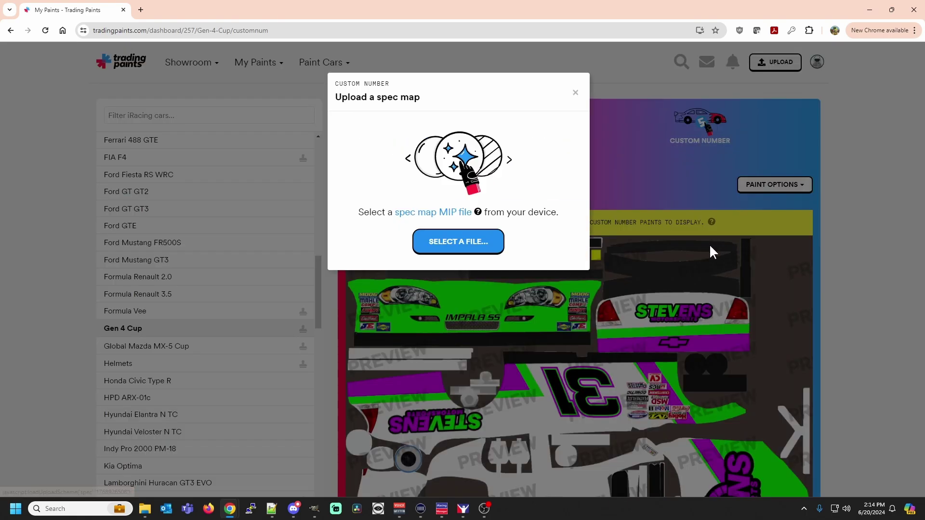
click(458, 242)
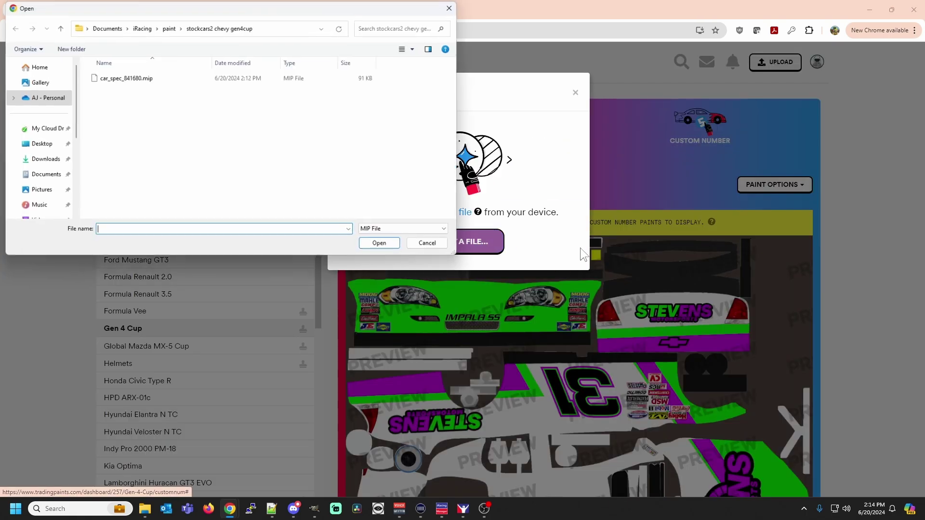
double_click(112, 79)
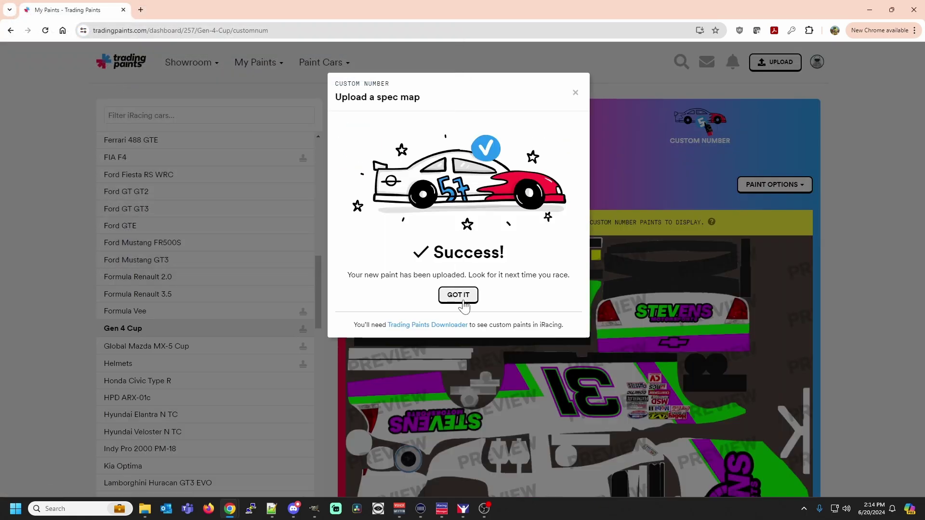
click(458, 295)
Open the ARCA Menards Chevrolet Impala paint page from the car list.
scroll(624, 232, down, 5)
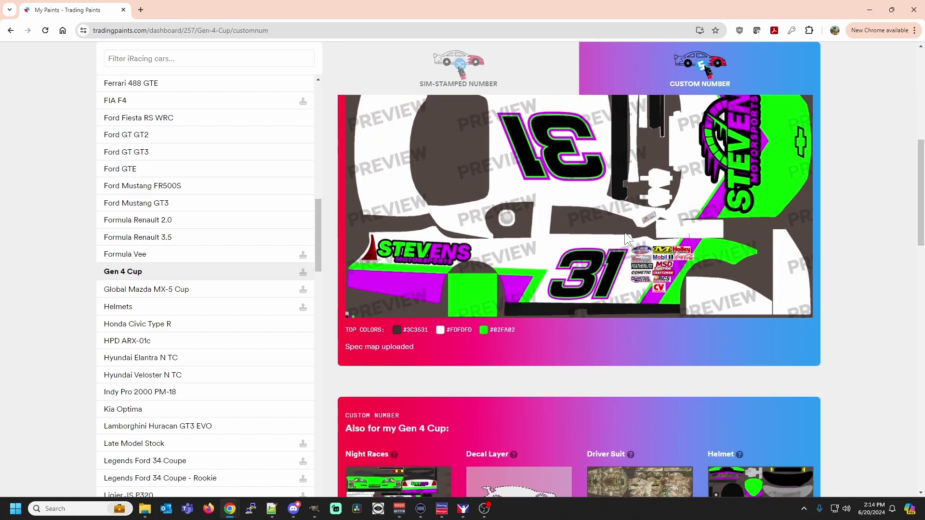
scroll(224, 295, up, 4)
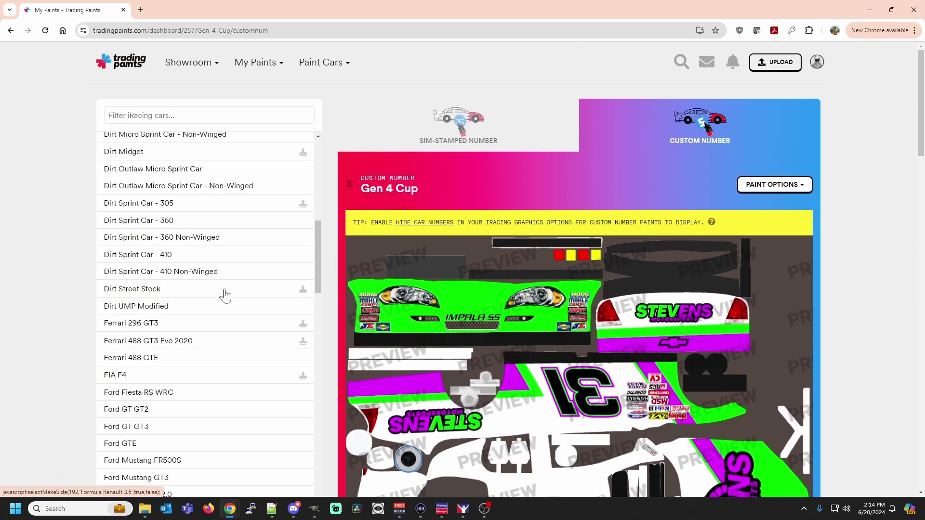
scroll(225, 295, up, 15)
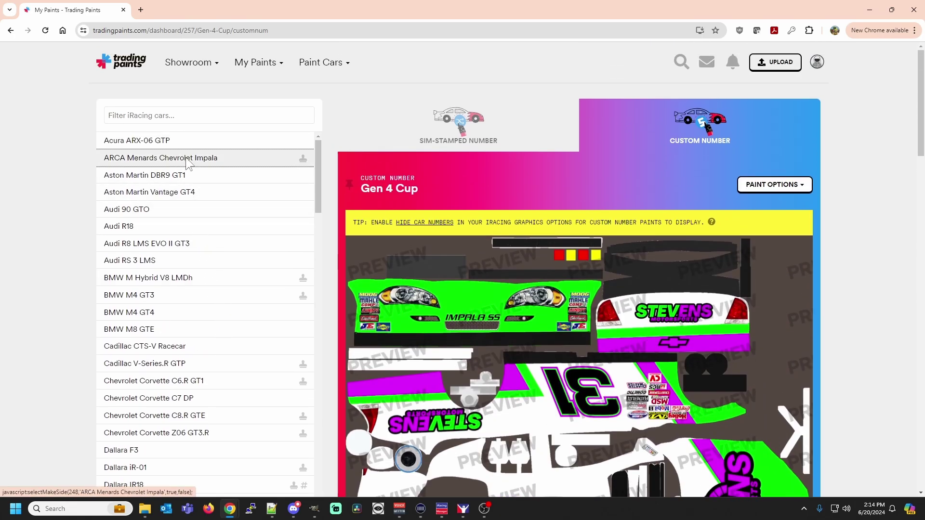
click(186, 161)
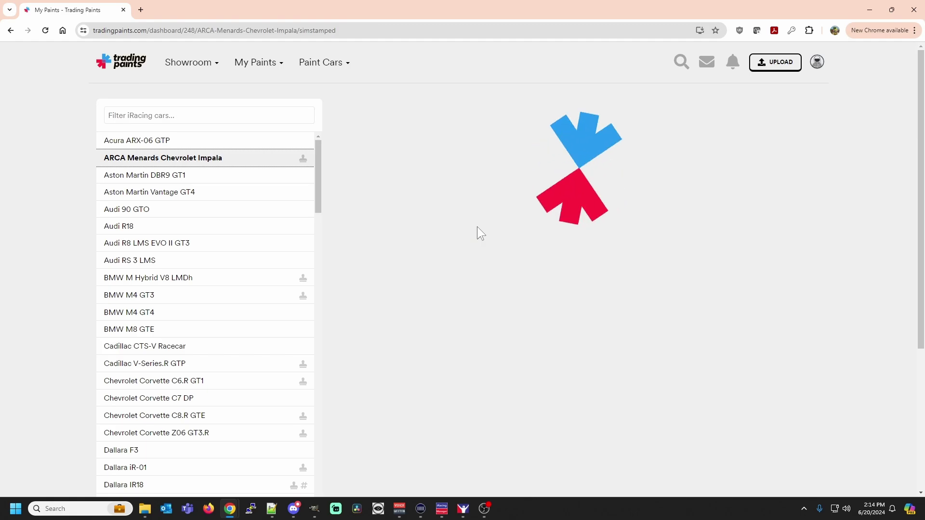